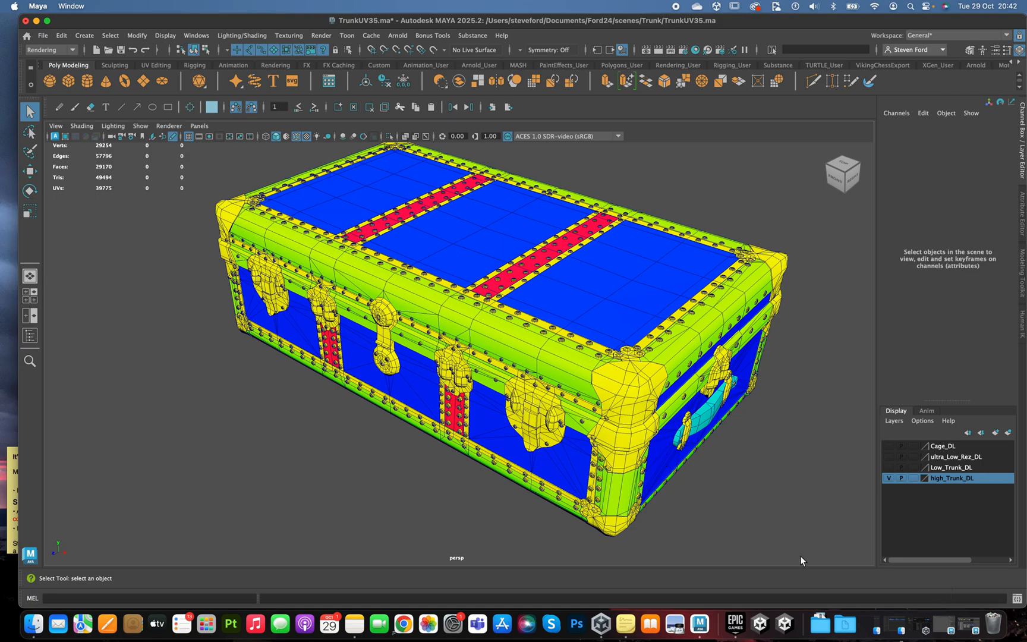
Examine the high-poly trunk's UV layout in the UV Editor and its coloured materials in the Hypershade.
click(945, 625)
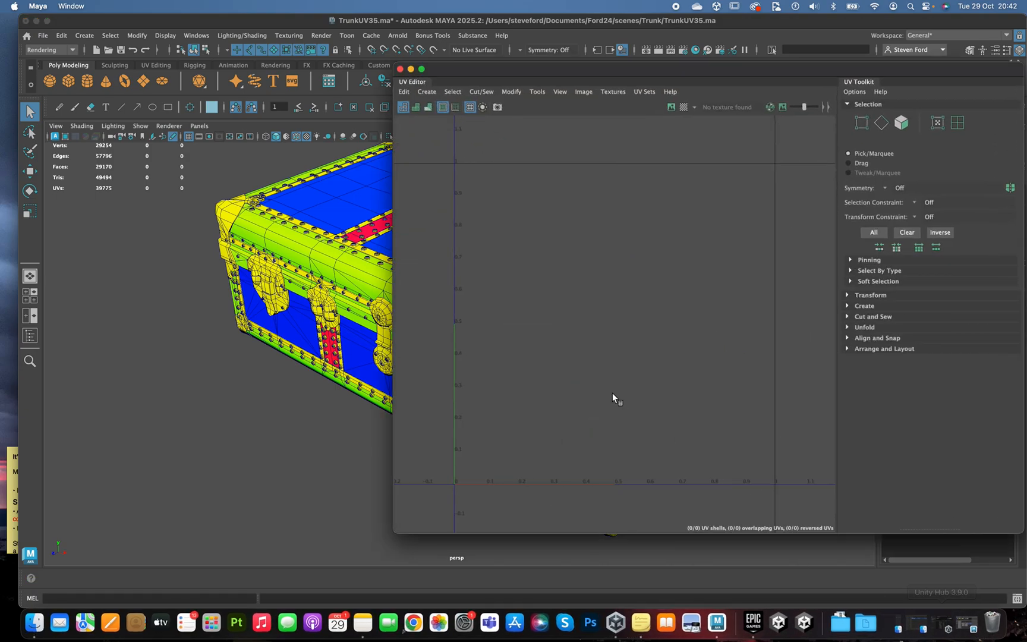
click(339, 309)
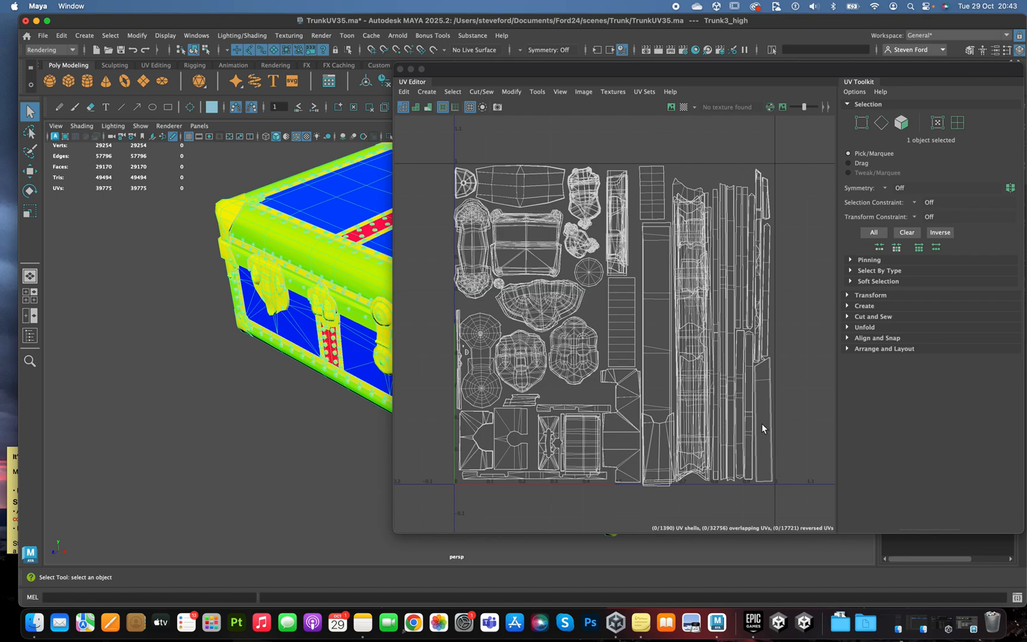
click(410, 70)
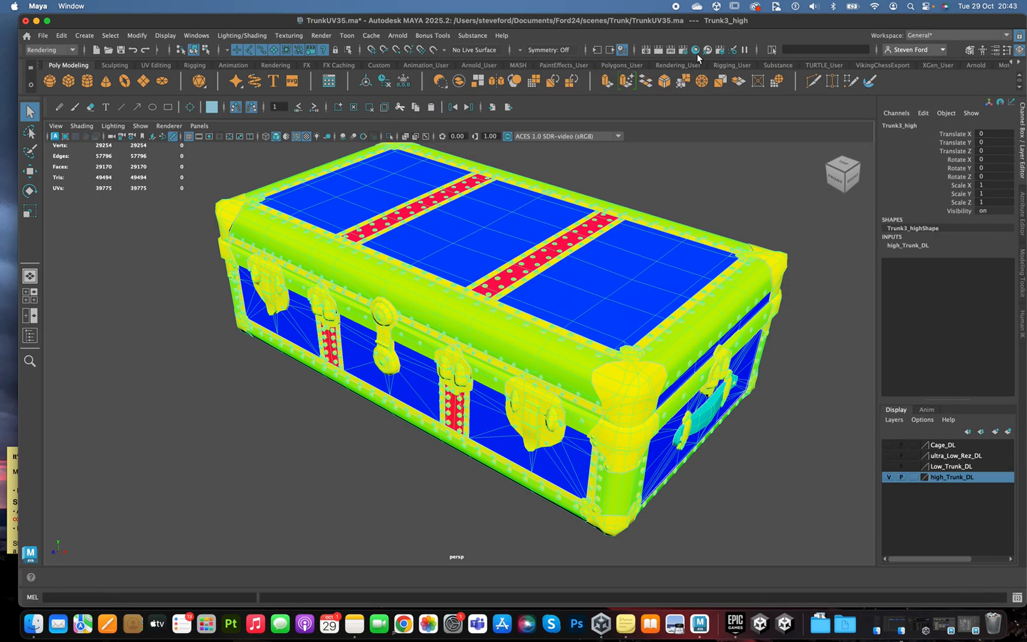
click(696, 51)
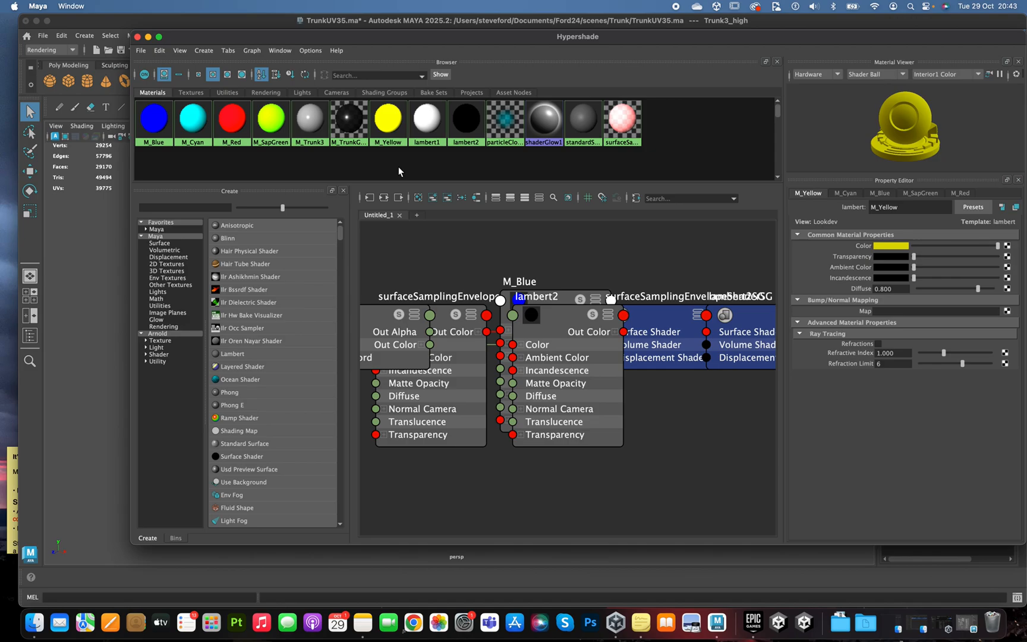
click(148, 37)
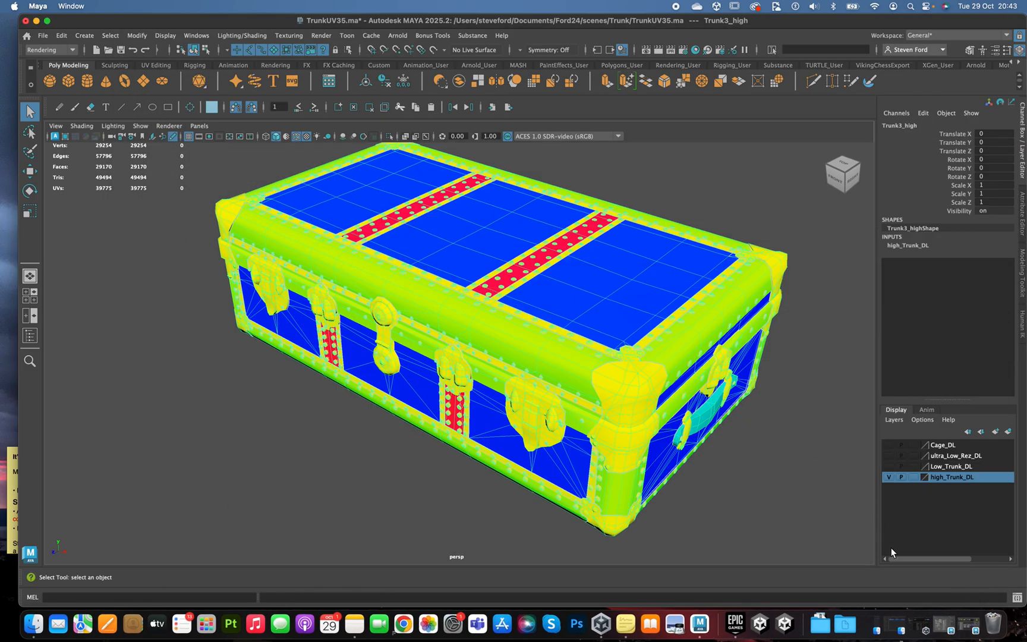
Show the Low_Trunk_DL layer, hide the high_Trunk_DL layer, and select the low-poly trunk.
click(889, 466)
click(889, 477)
click(645, 367)
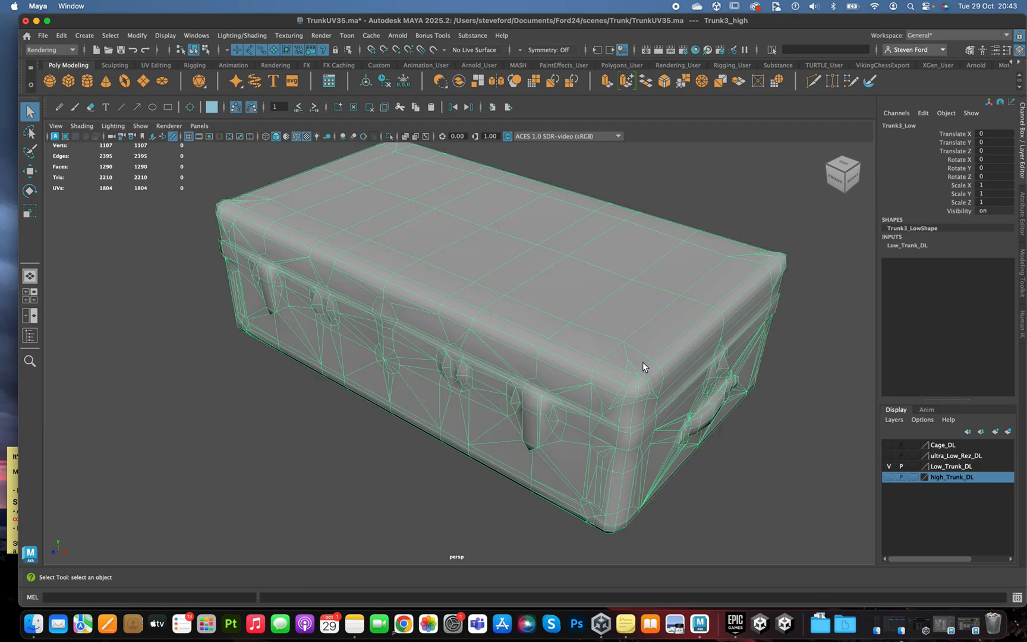
Examine the low-poly trunk's geometry around the front clasps, side handle, corners and lid.
alt+drag(560, 447, 598, 415)
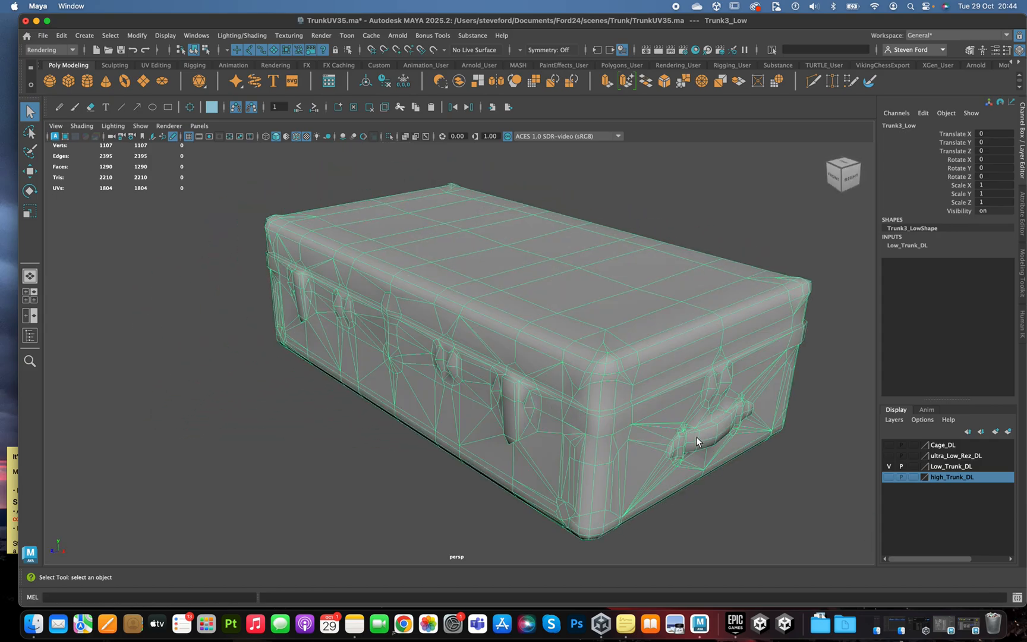
scroll(526, 398, up, 3)
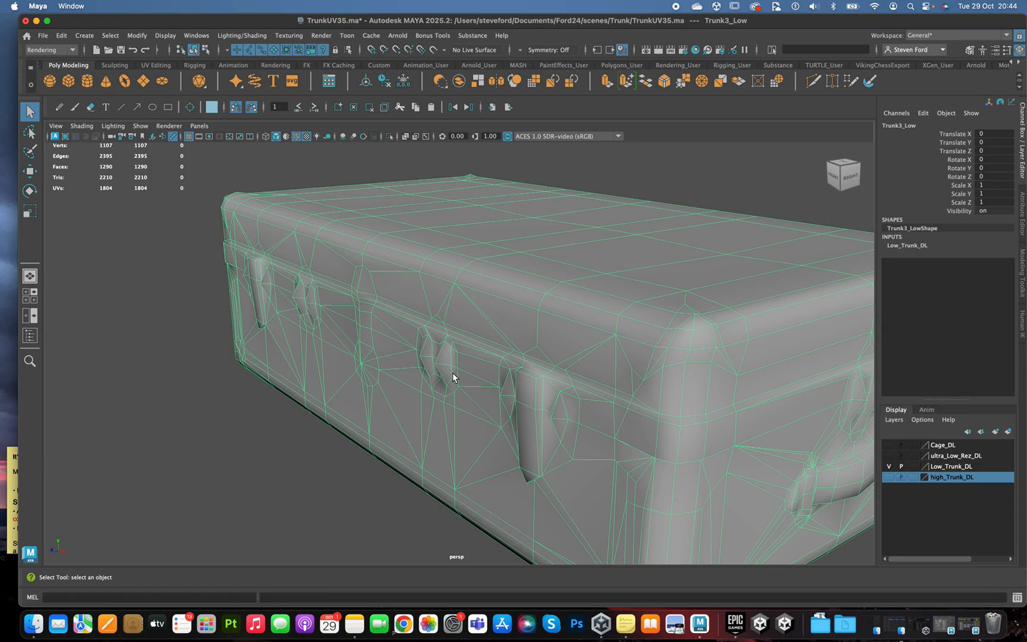
alt+drag(503, 421, 497, 415)
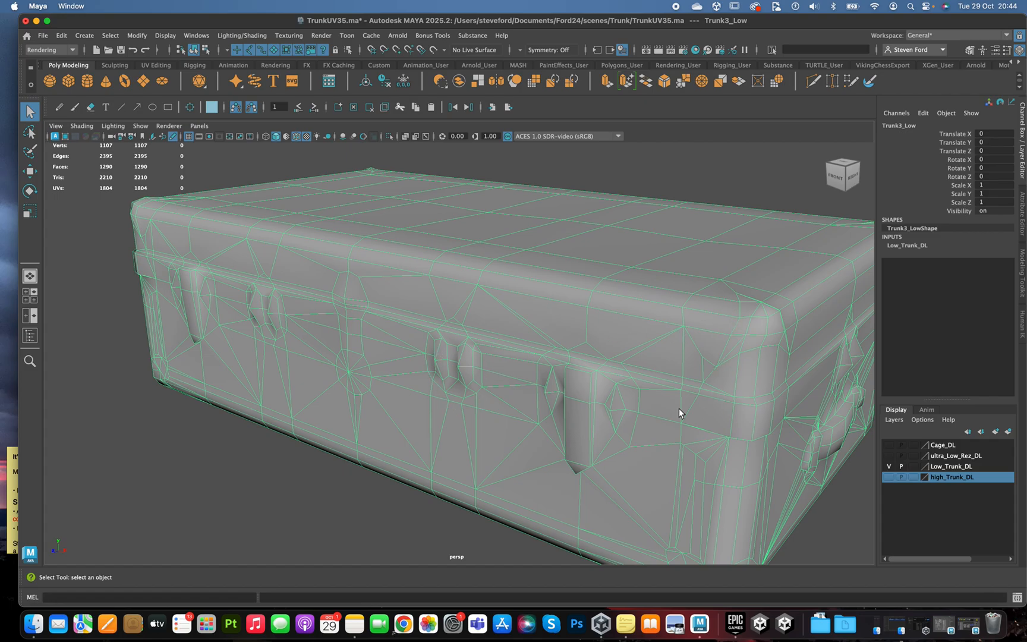
alt+drag(646, 413, 592, 405)
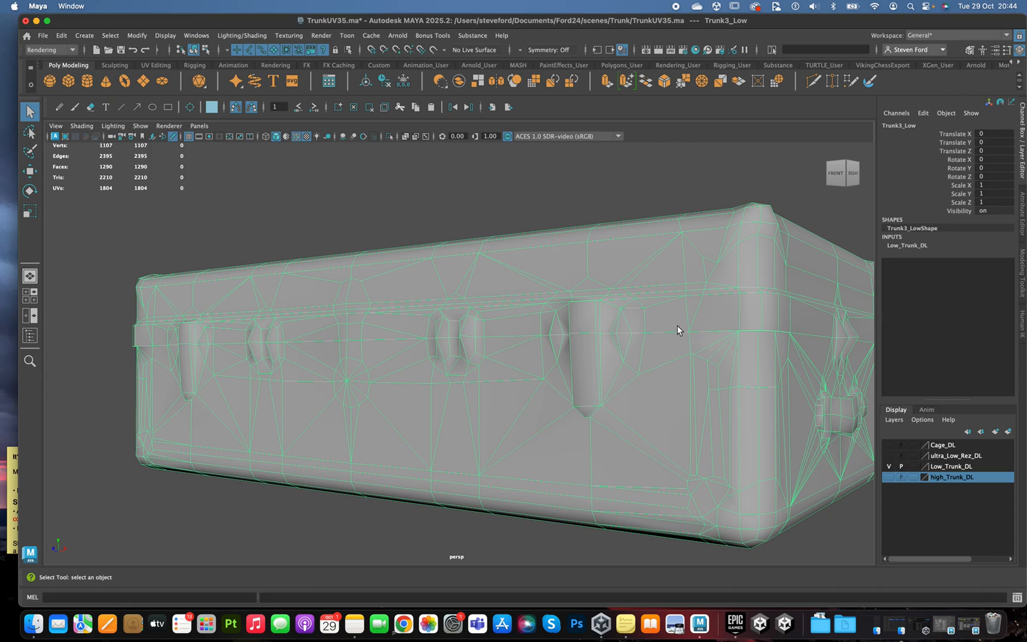
alt+drag(679, 328, 665, 332)
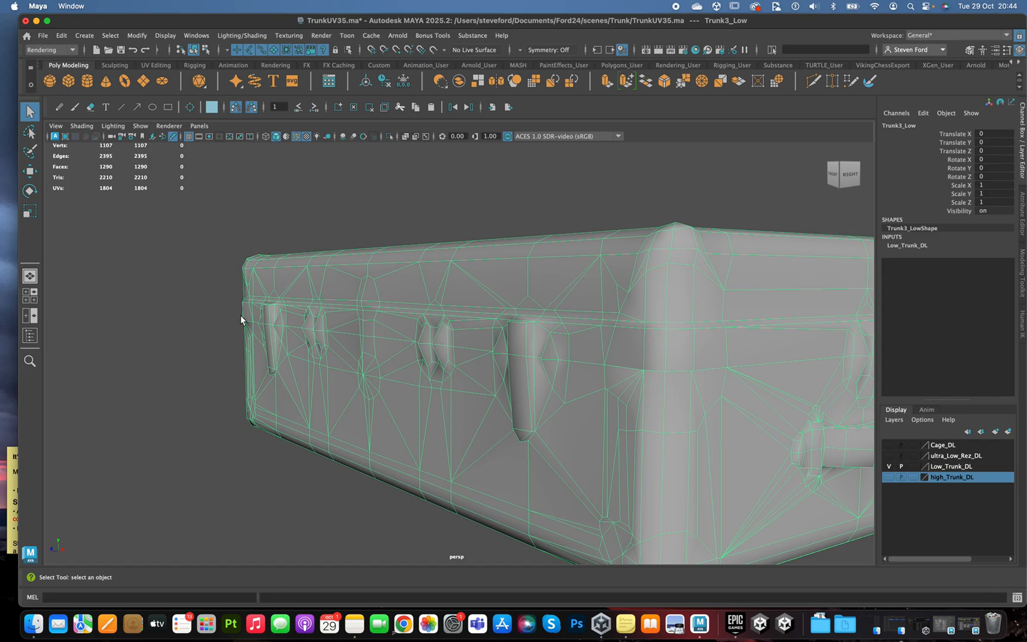
alt+drag(351, 330, 405, 336)
alt+middle_drag(490, 323, 559, 390)
scroll(546, 375, up, 2)
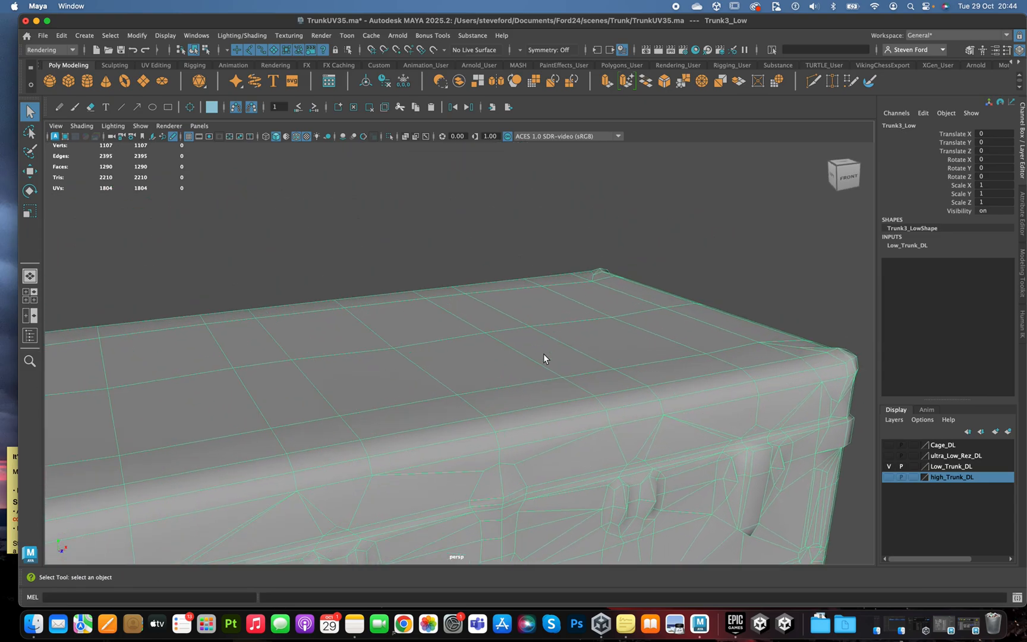
scroll(624, 315, down, 5)
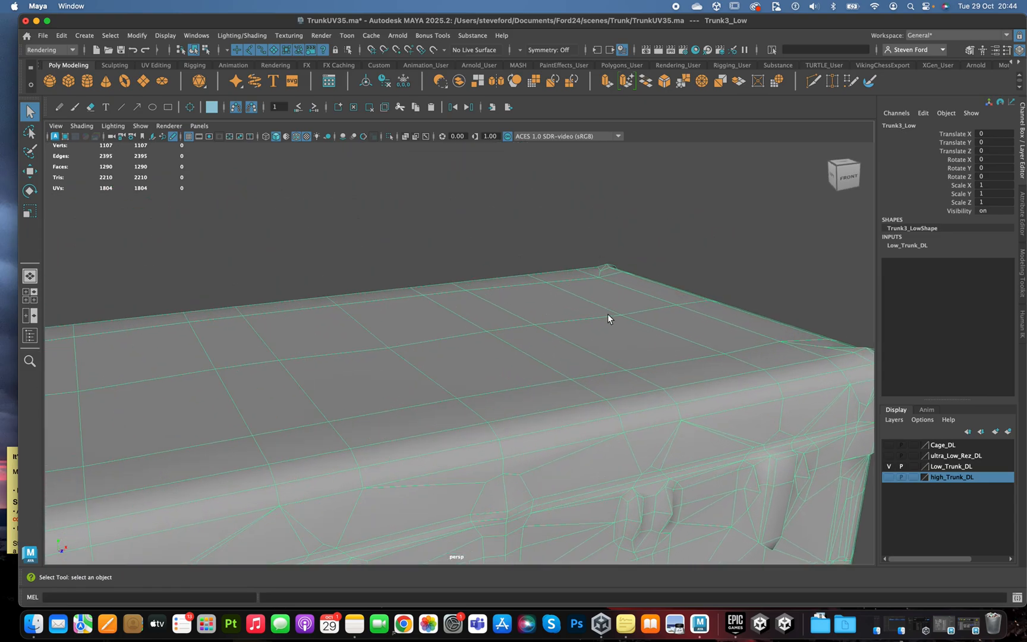
alt+drag(631, 347, 547, 326)
scroll(548, 325, up, 1)
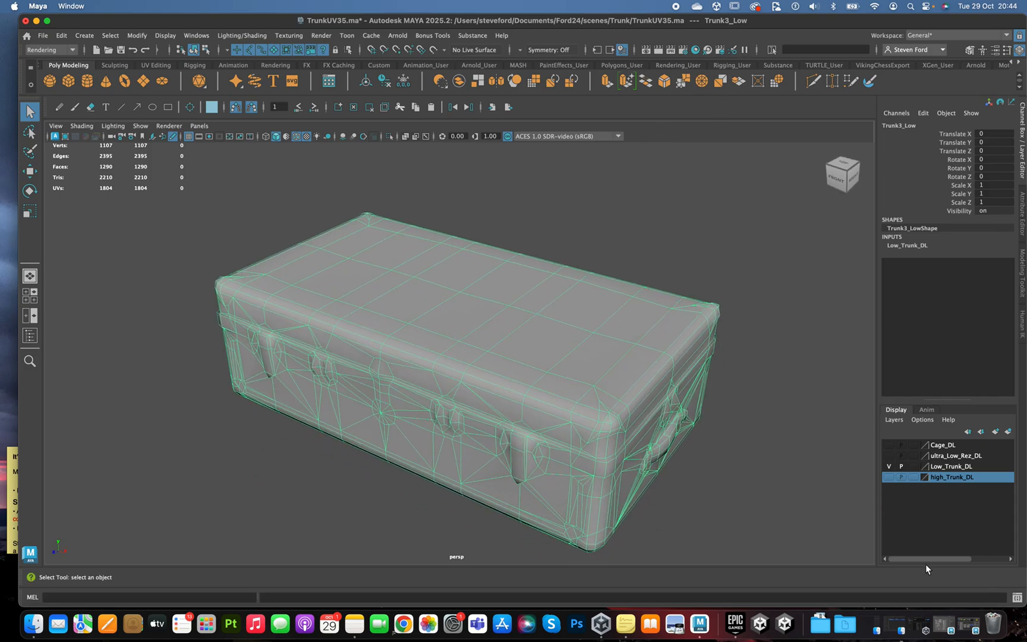
Examine the low-poly trunk's UV shells in the UV Editor, and put the editor away.
click(950, 629)
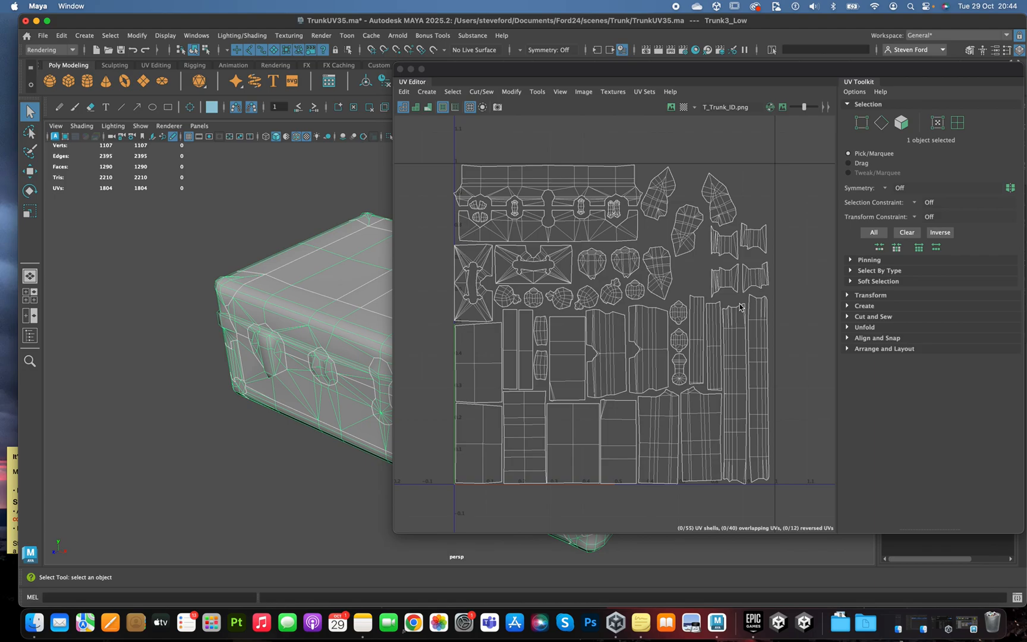
scroll(635, 335, up, 2)
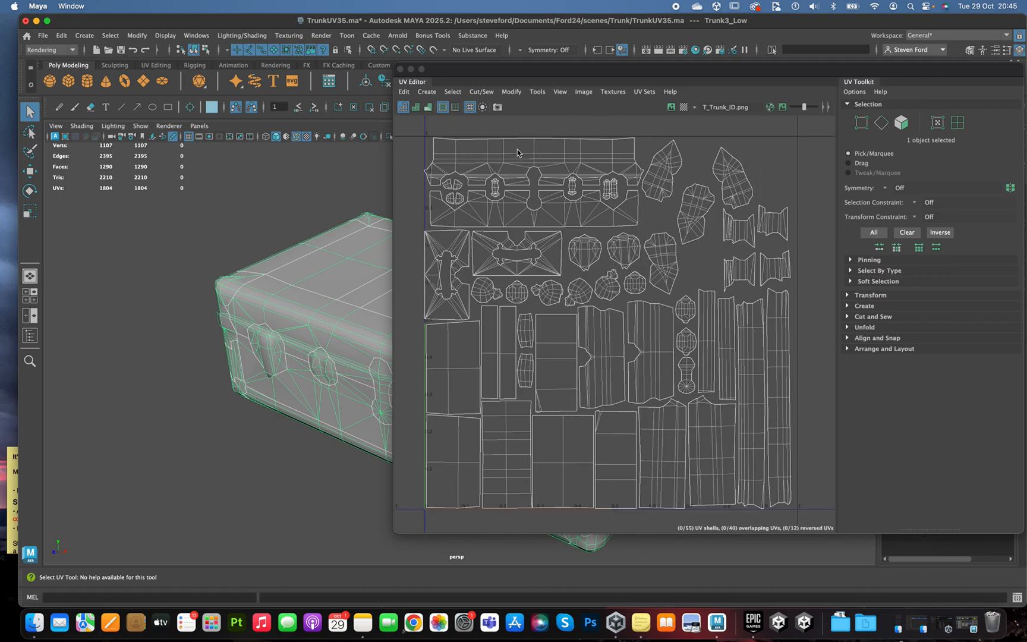
click(413, 77)
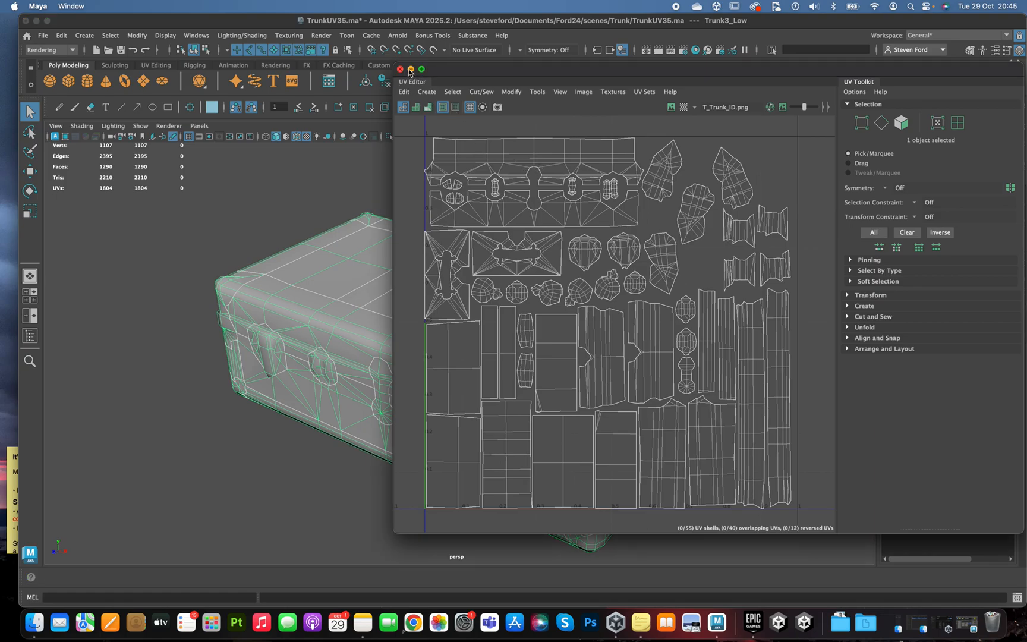
click(411, 69)
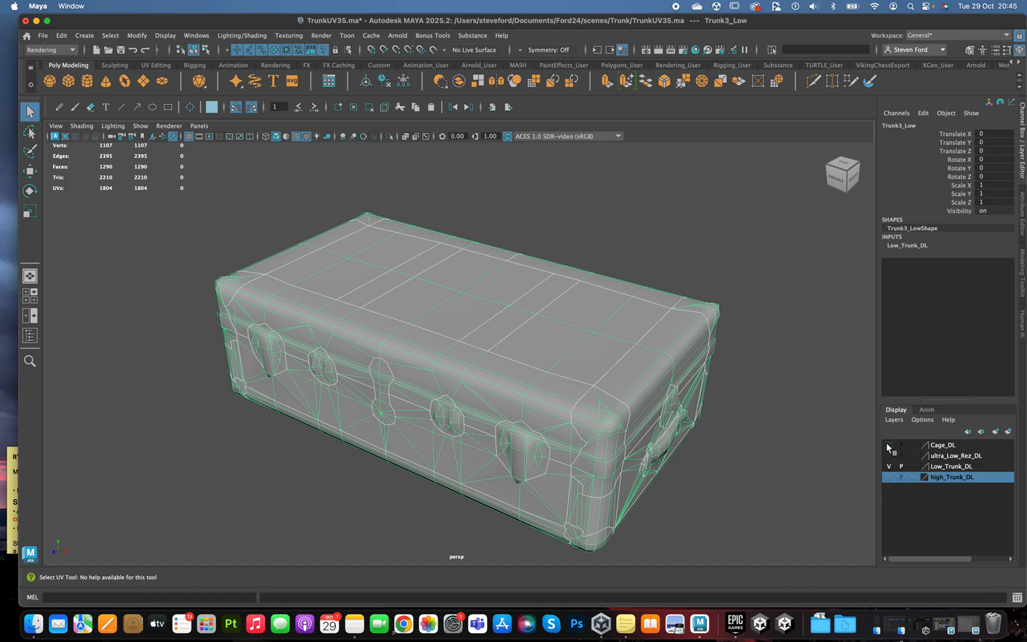
Inspect the cage mesh by briefly showing the Cage_DL layer over the low-poly trunk, leaving nothing selected.
click(888, 444)
click(554, 363)
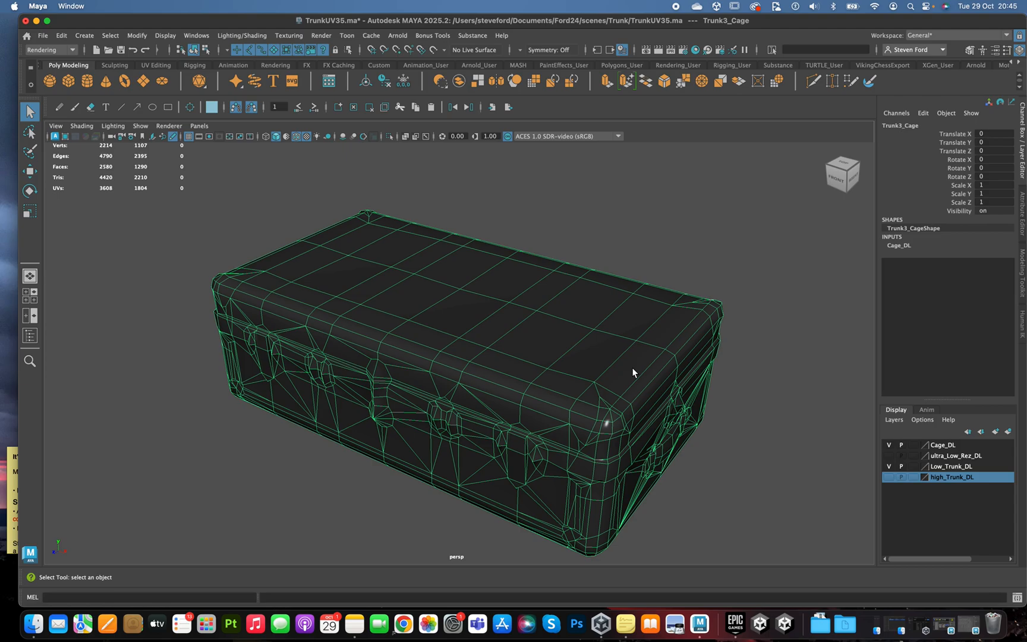
click(889, 444)
click(767, 348)
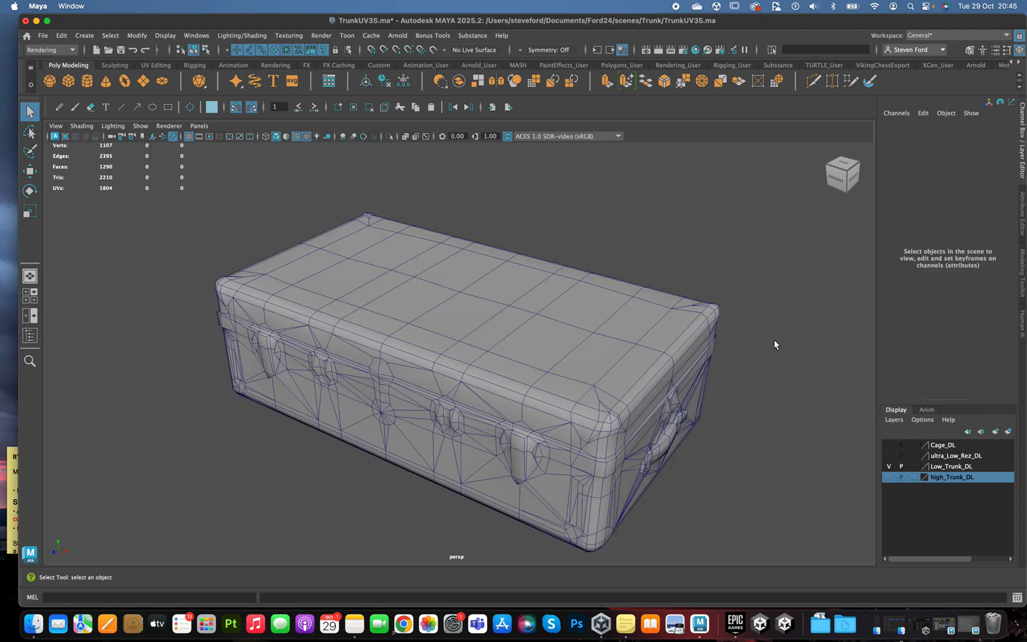
Open Transfer Maps from the Rendering menu set and remove the existing diffuse color output map.
click(66, 51)
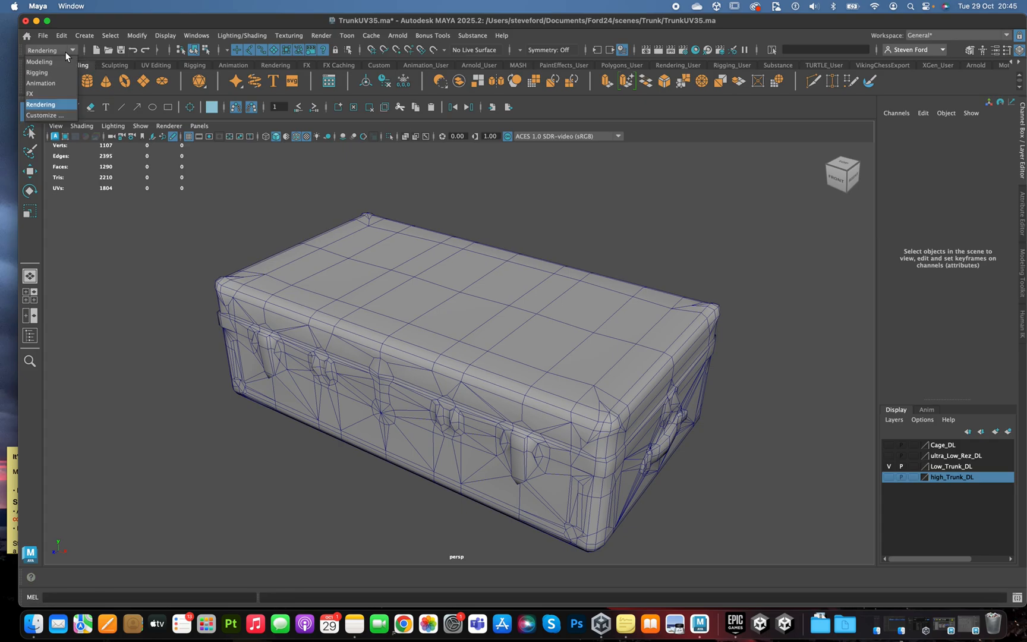
click(41, 104)
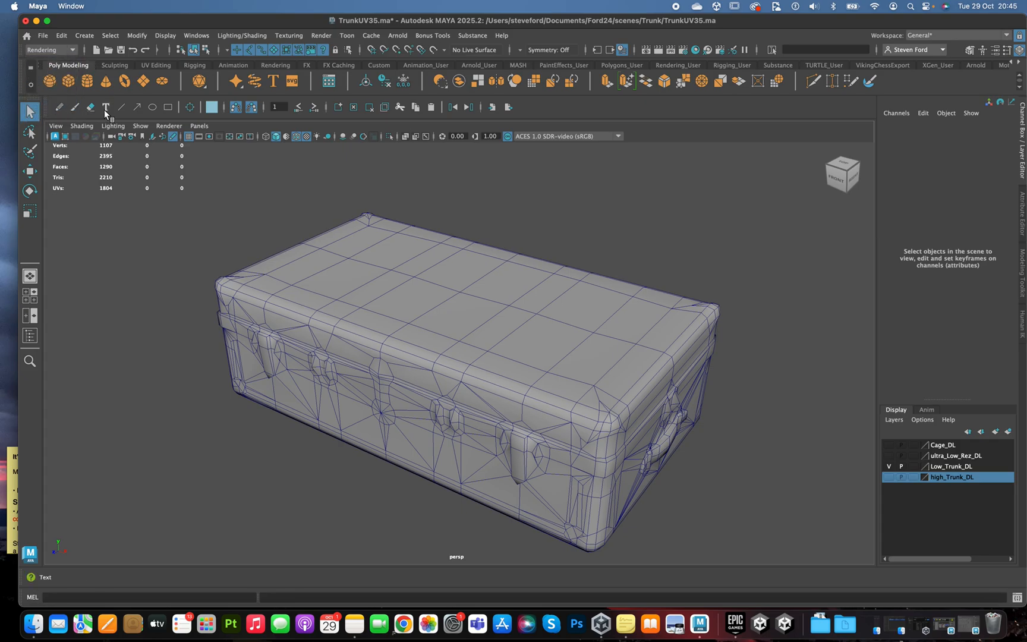
click(230, 34)
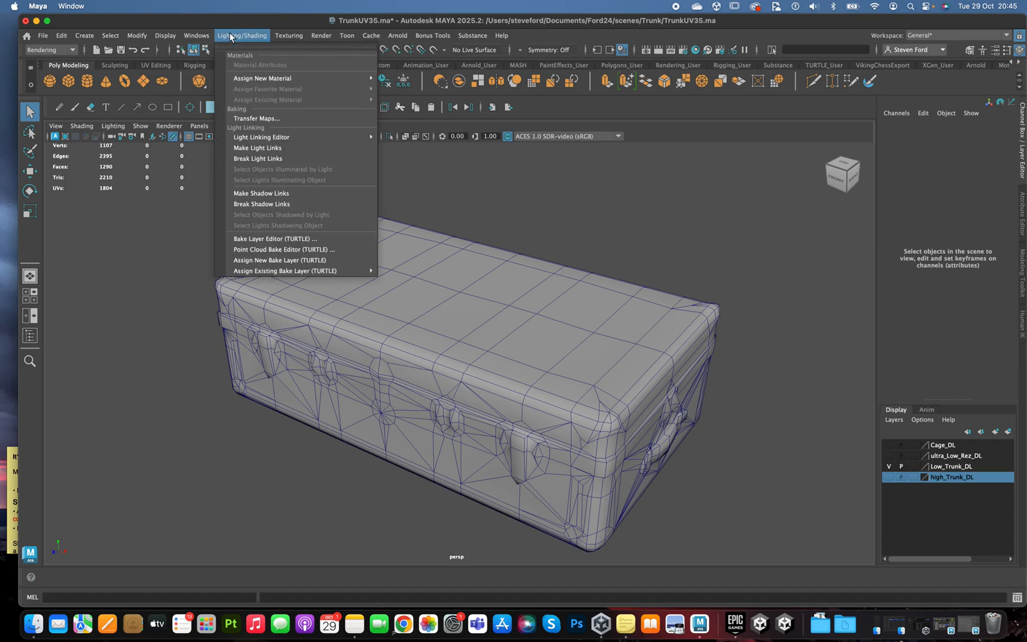
click(255, 119)
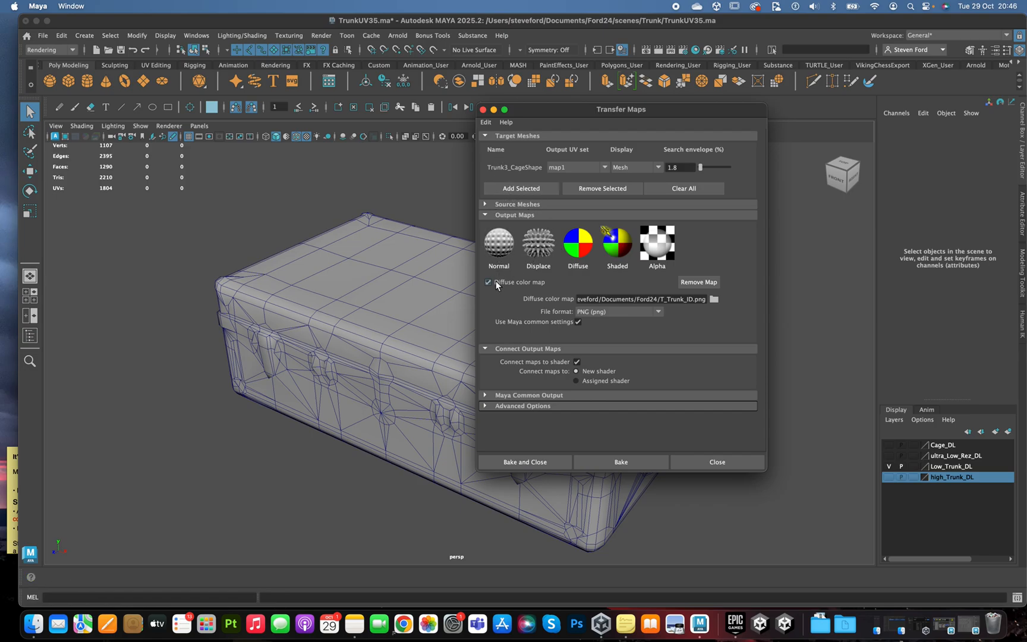
click(698, 282)
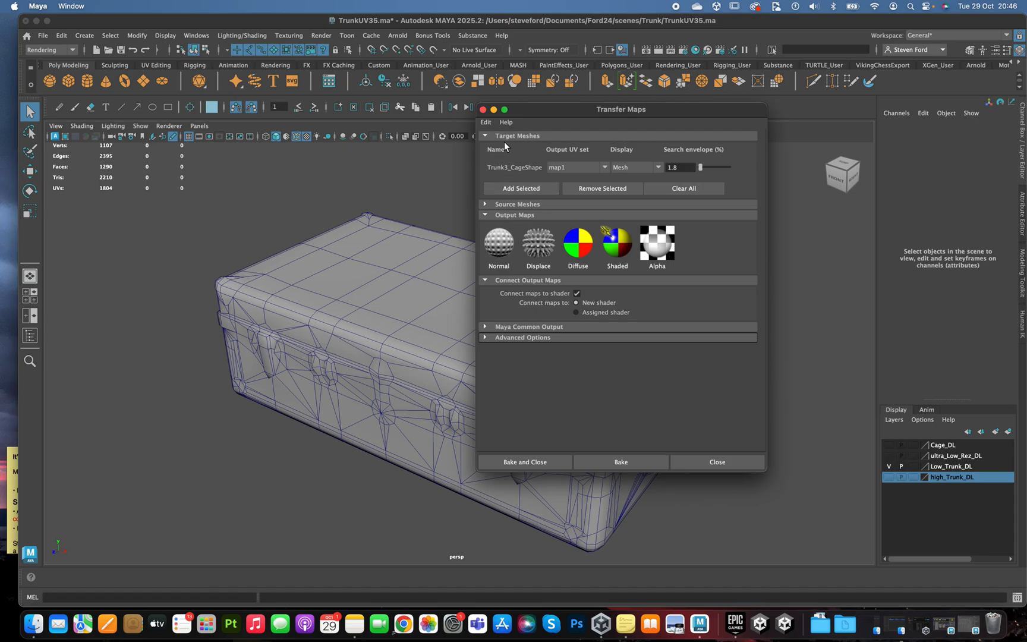
Replace the target meshes in Transfer Maps with only the low-poly trunk, Trunk3_Low.
click(359, 286)
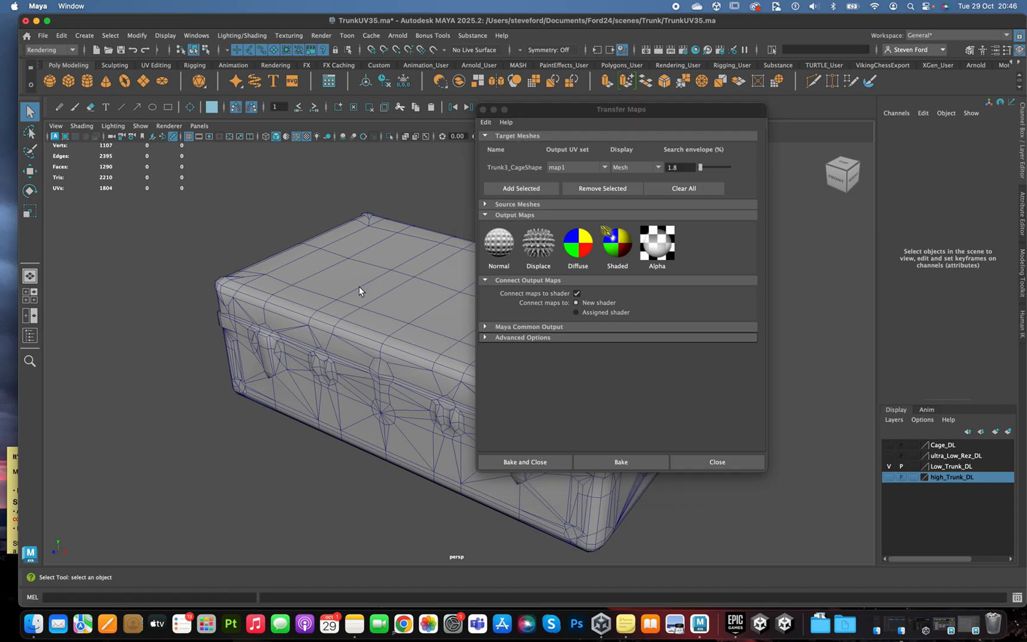
click(513, 189)
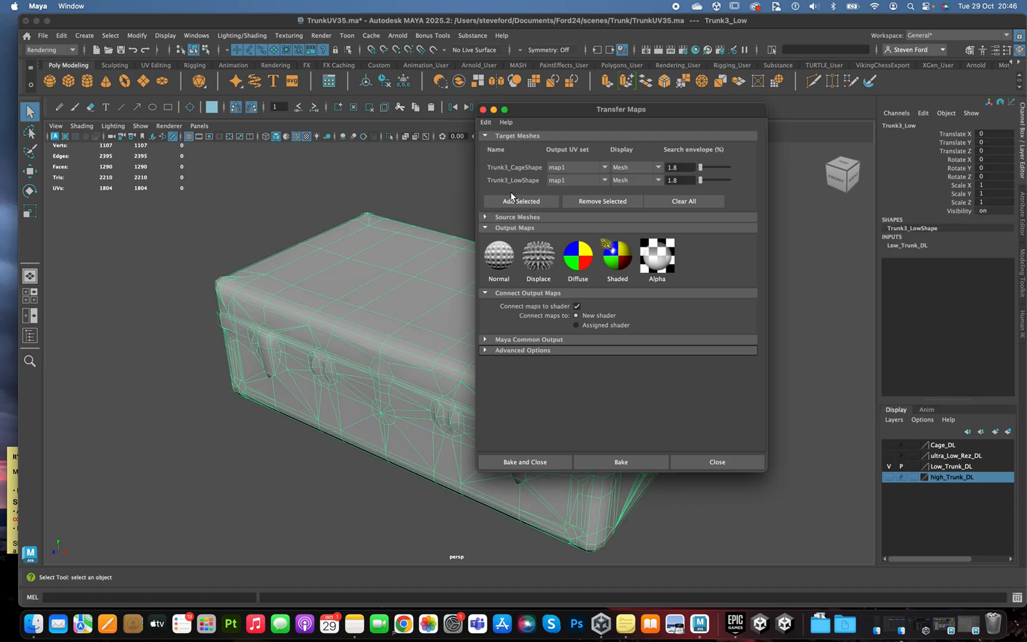
click(681, 201)
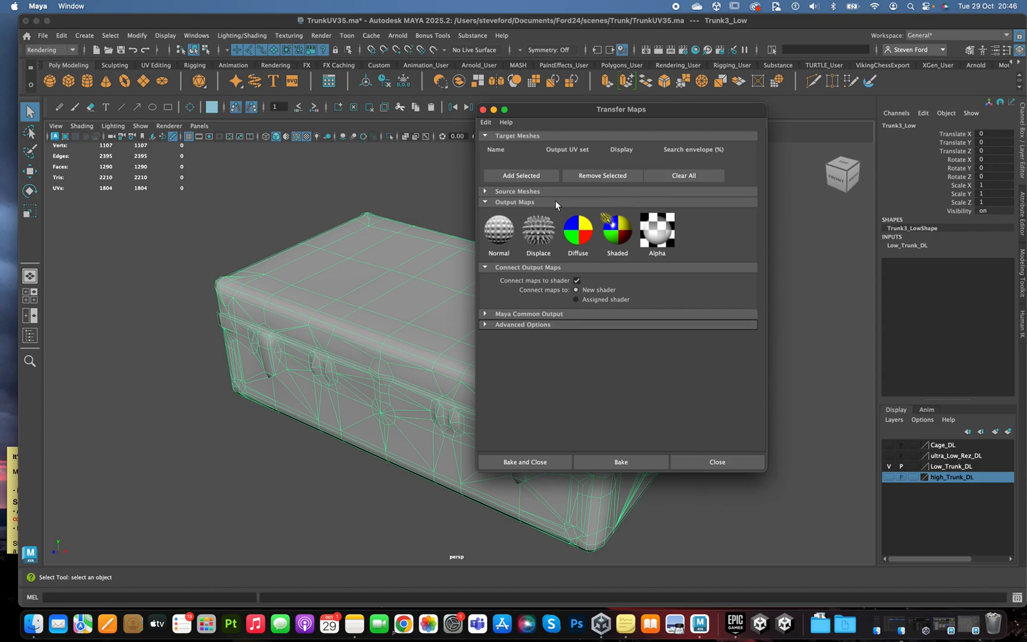
click(513, 176)
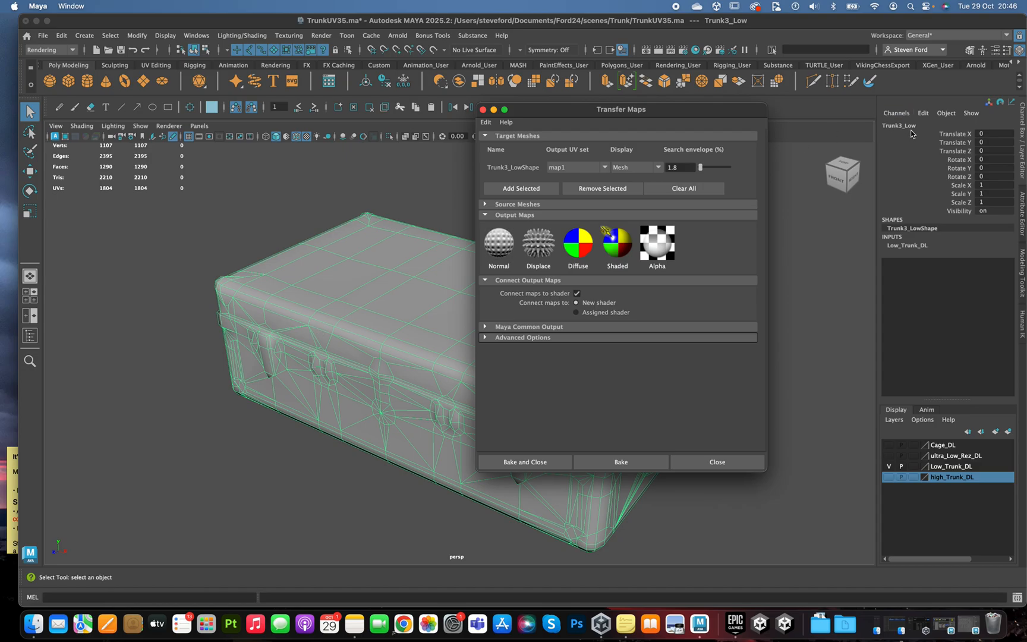
Show the high_Trunk_DL layer and rename the high-poly trunk as Trunk4_high.
click(486, 204)
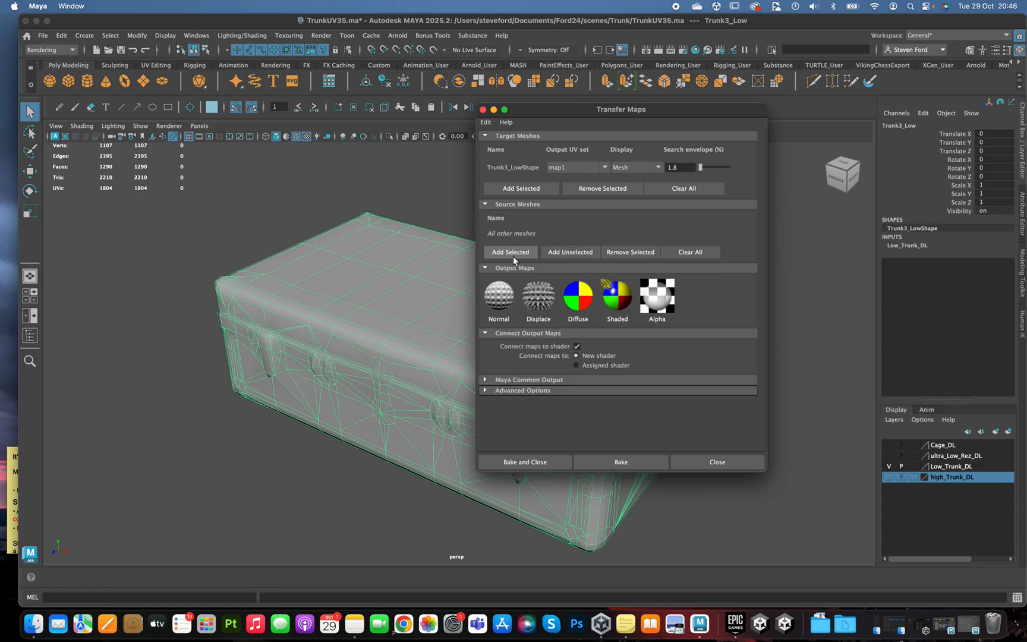
click(889, 476)
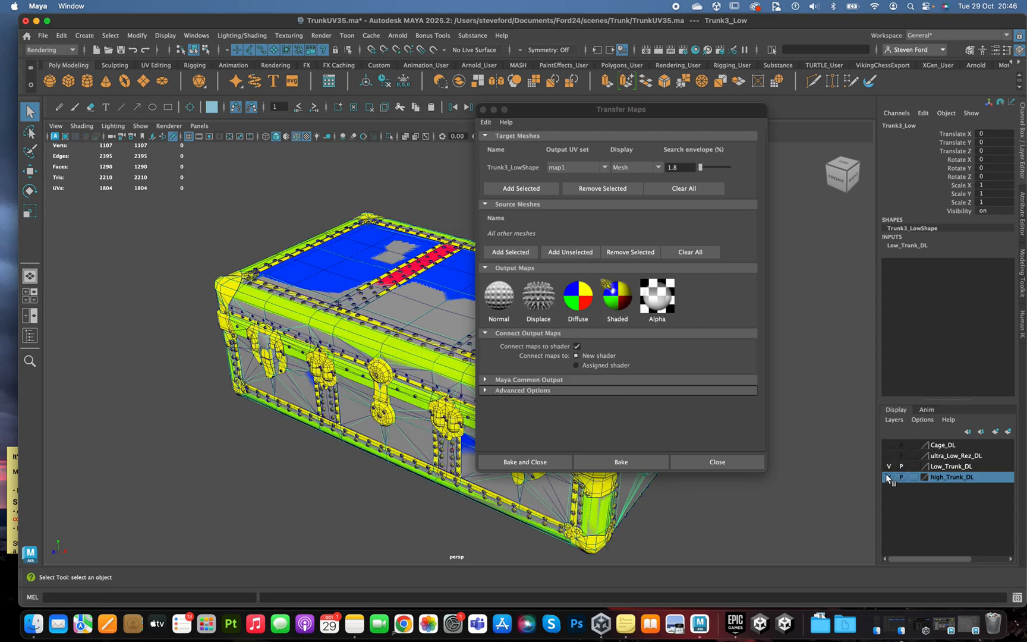
click(390, 351)
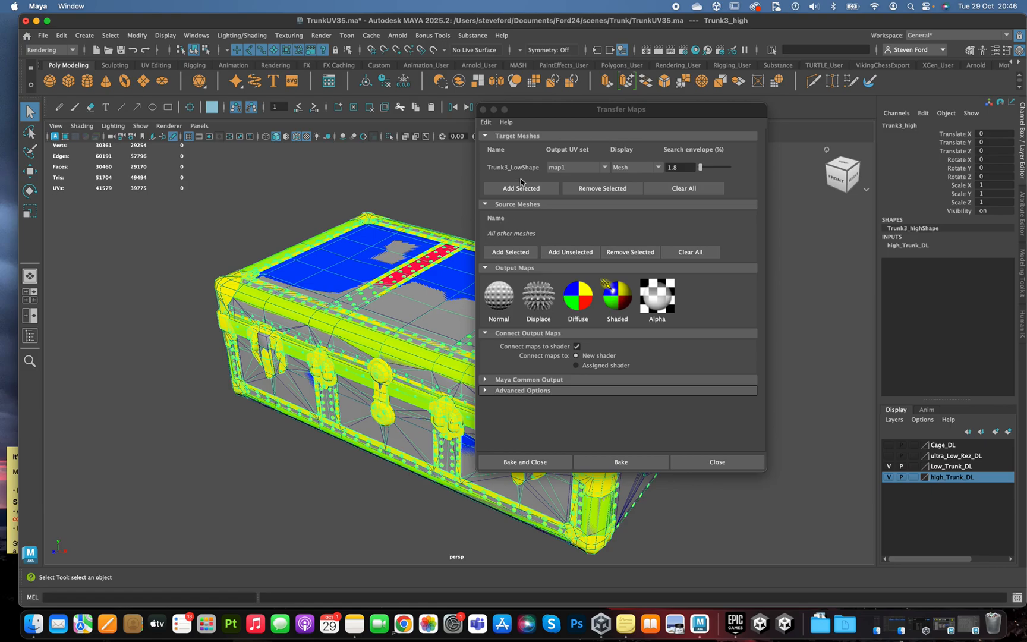
double_click(900, 125)
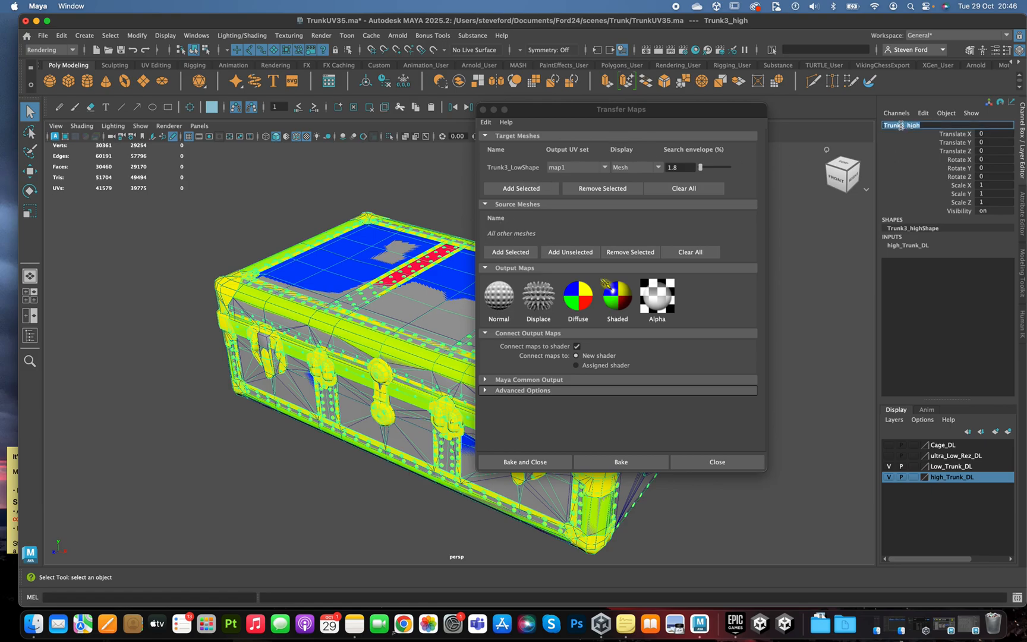
text(4)
click(911, 171)
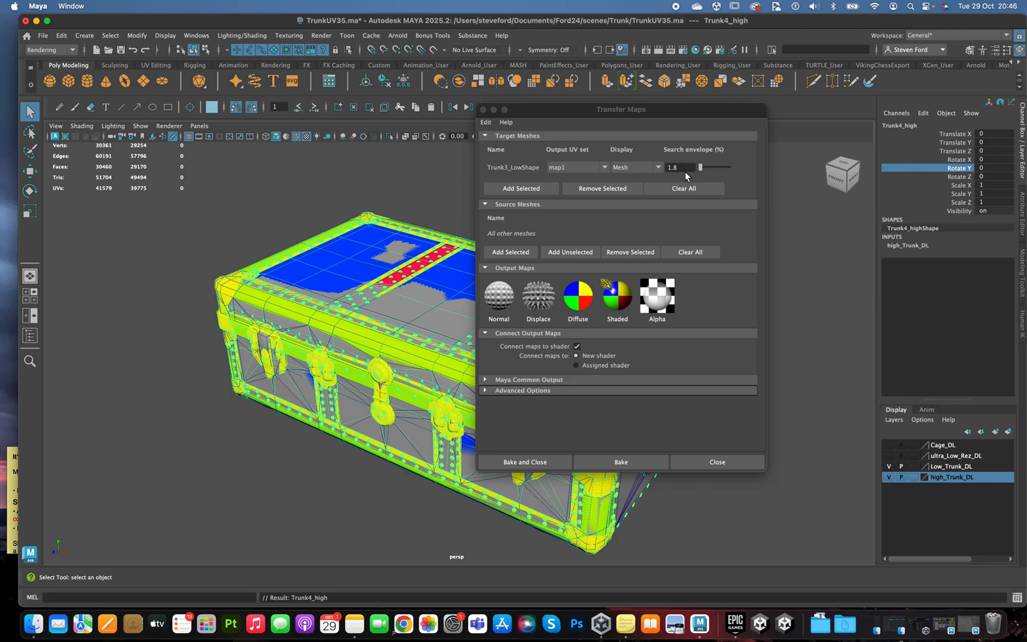
Add the selected high-poly trunk as the source mesh in Transfer Maps.
click(942, 466)
click(937, 477)
click(526, 252)
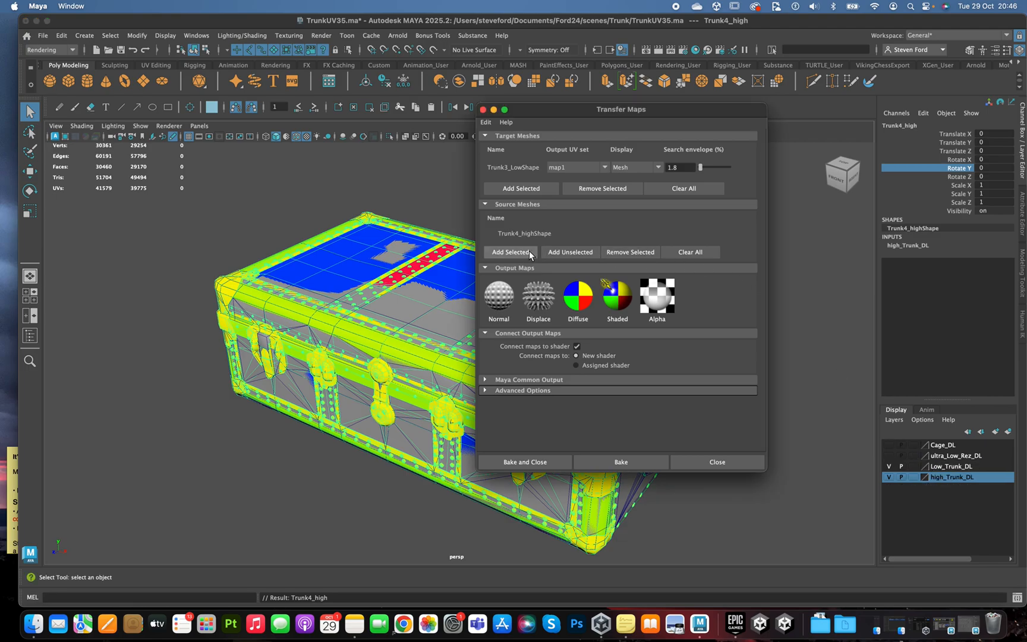
Rename the low-poly trunk as Trunk4_Low and re-add it as the only target mesh in Transfer Maps.
click(947, 469)
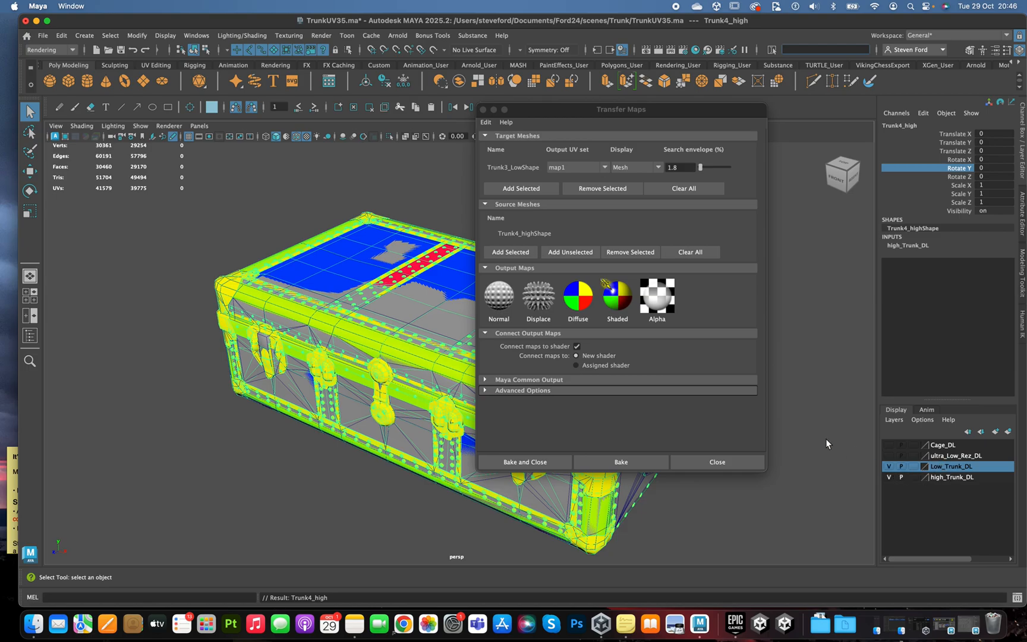
click(413, 318)
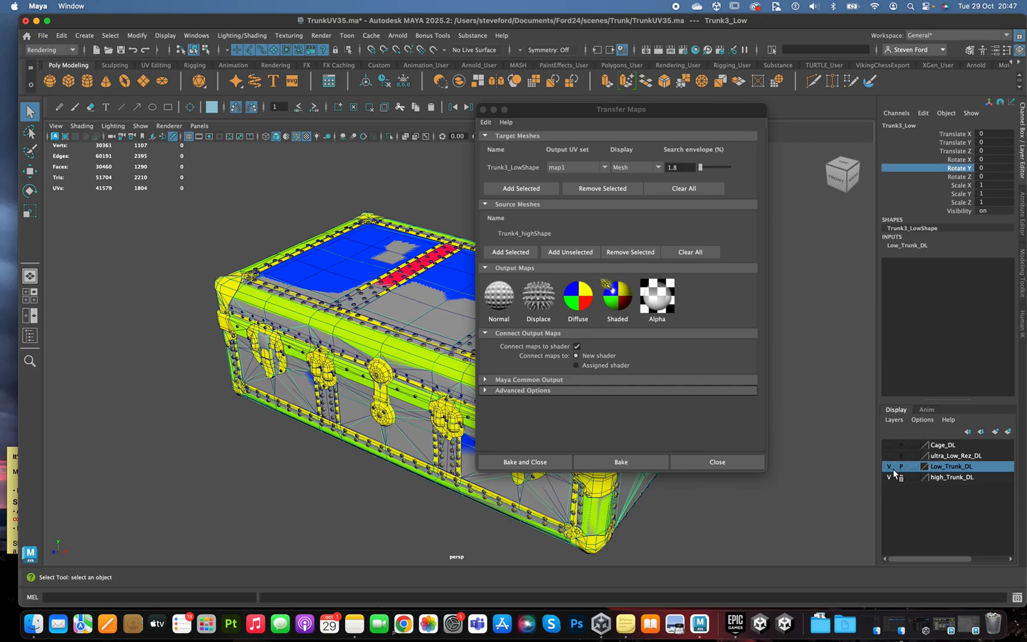
click(903, 125)
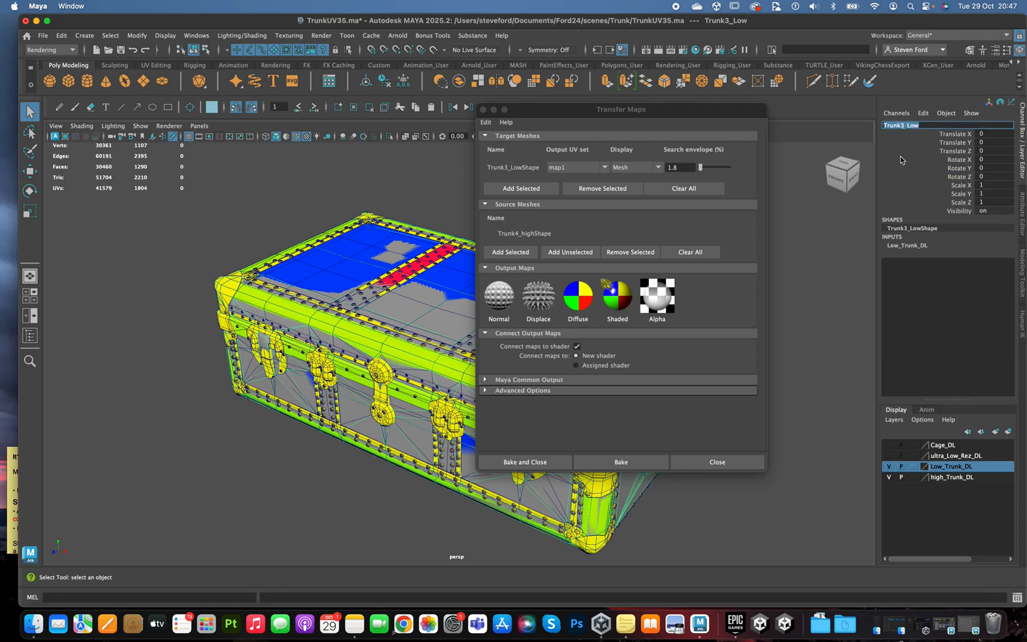
drag(905, 126, 900, 129)
text(4)
click(929, 169)
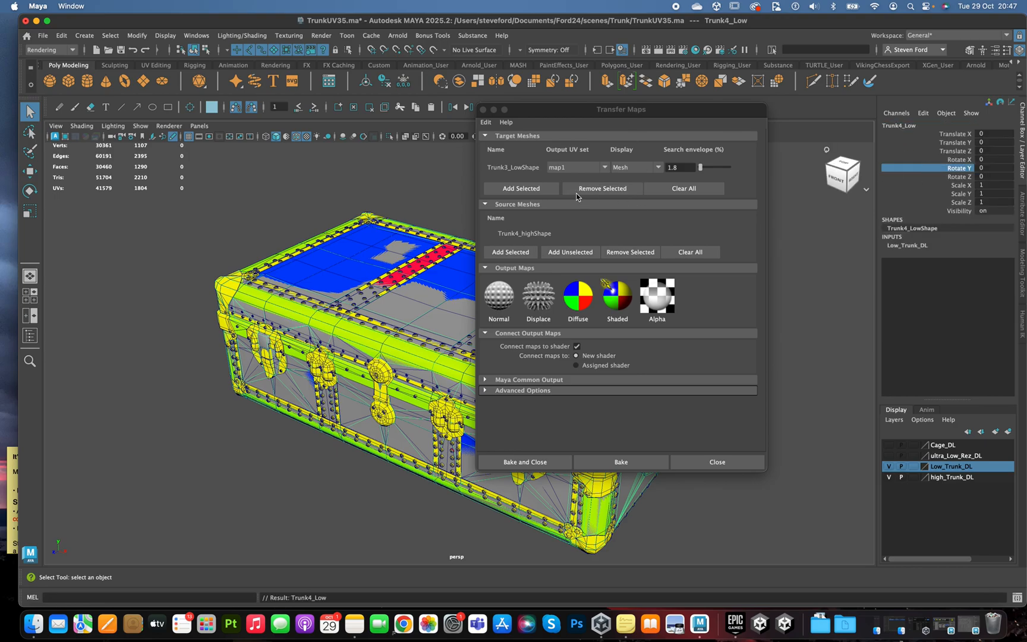
click(671, 190)
click(522, 188)
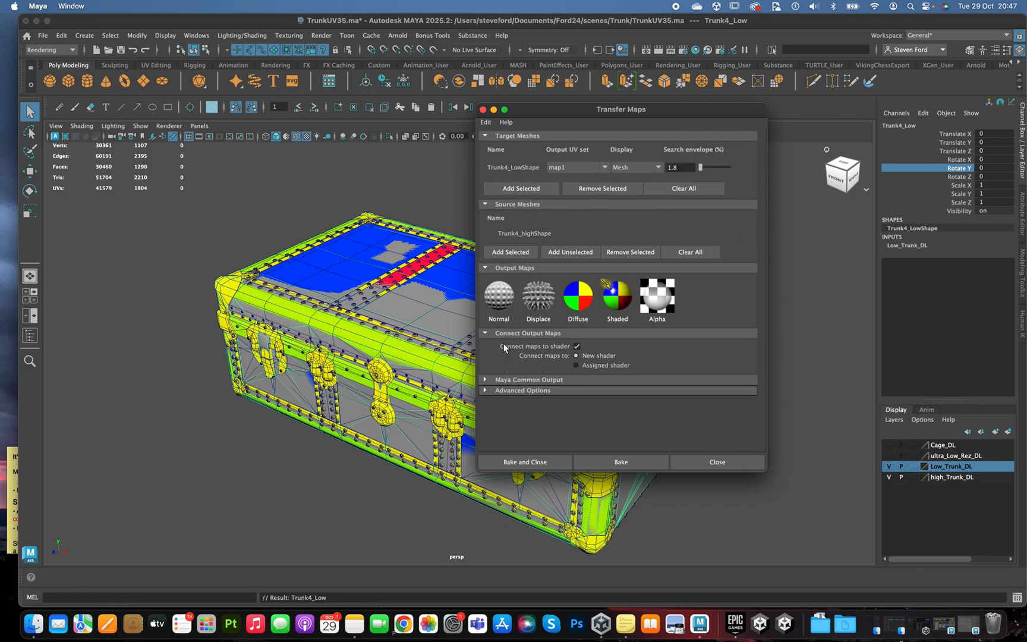
Switch the target mesh display to Envelope and examine the latches on the trunk's front for details poking through.
click(645, 167)
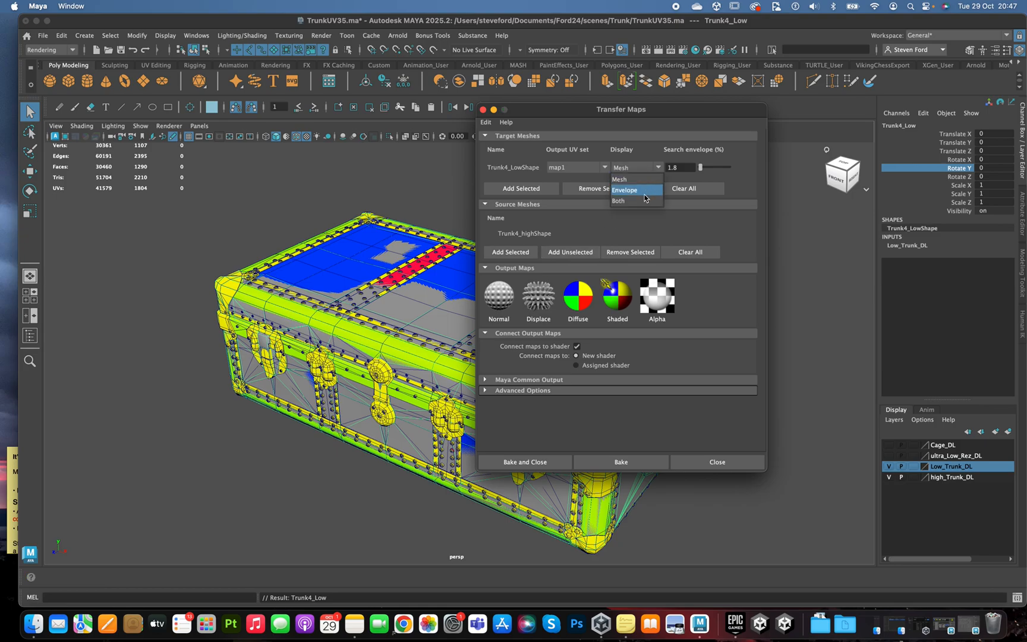
click(644, 191)
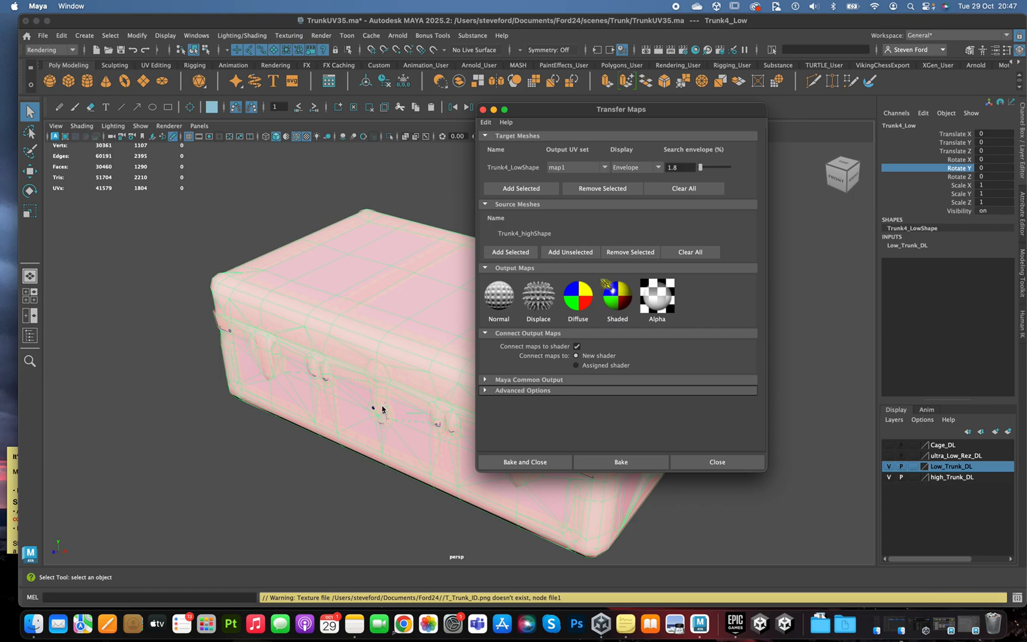
scroll(380, 412, up, 4)
scroll(378, 411, up, 3)
alt+middle_drag(361, 421, 377, 298)
scroll(353, 355, down, 4)
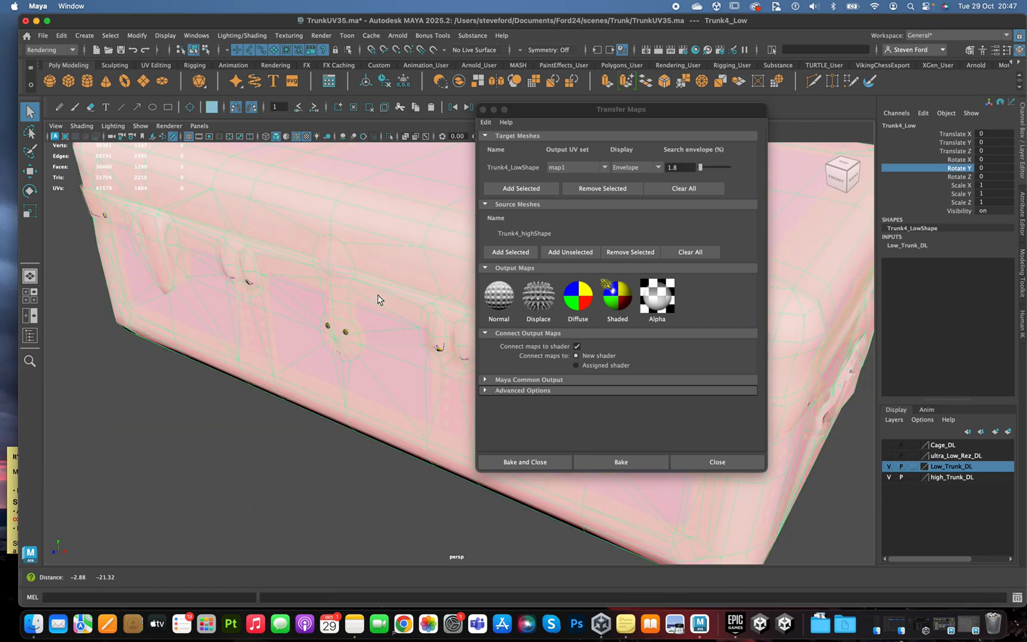
scroll(351, 352, up, 3)
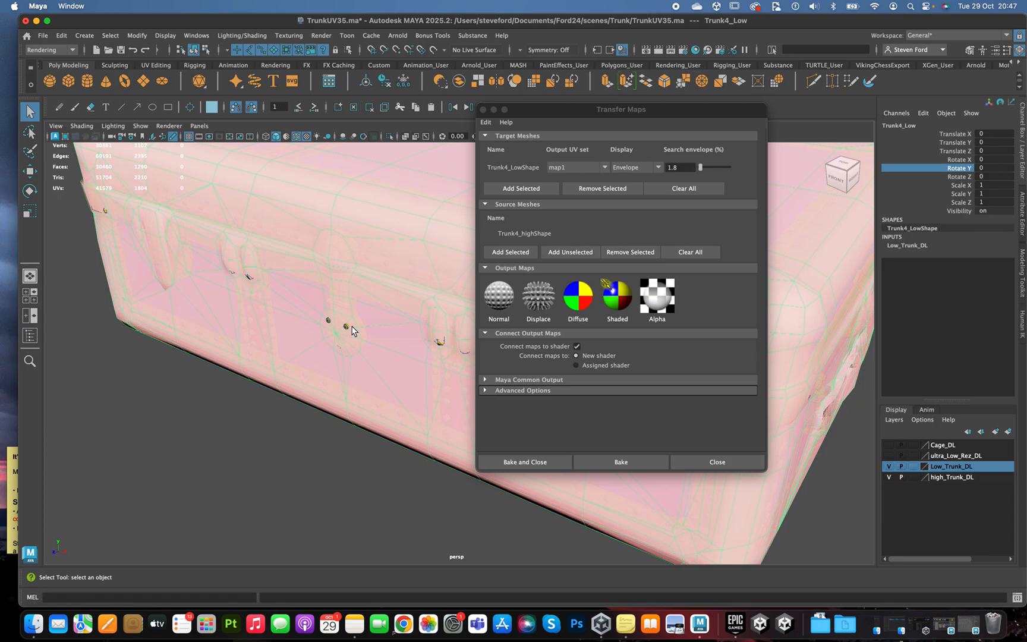
Set the target's search envelope to 1.9% and check its coverage around the front of the trunk.
click(676, 168)
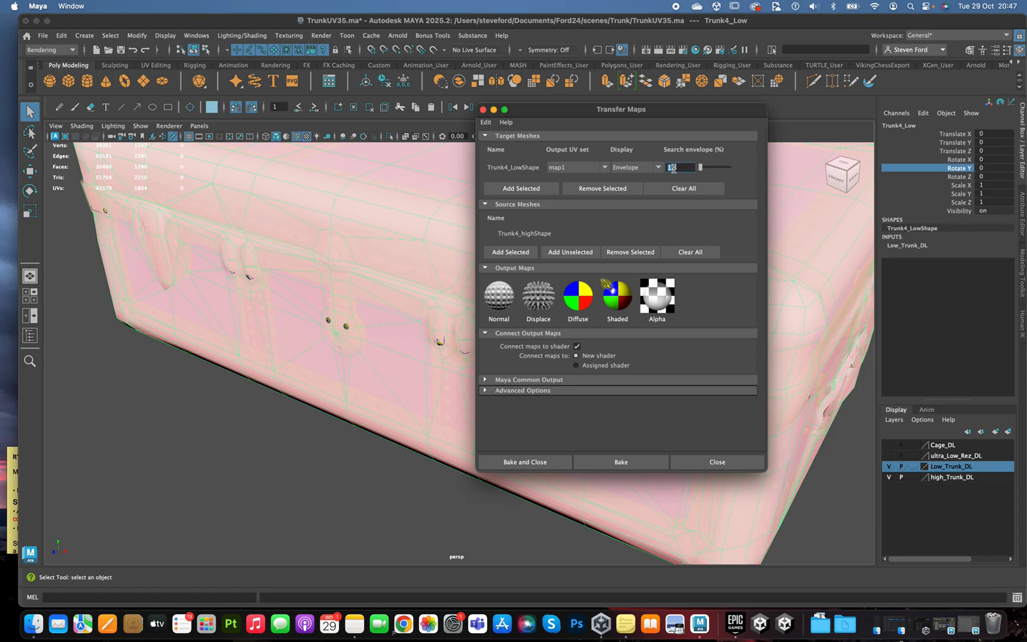
drag(681, 169, 673, 168)
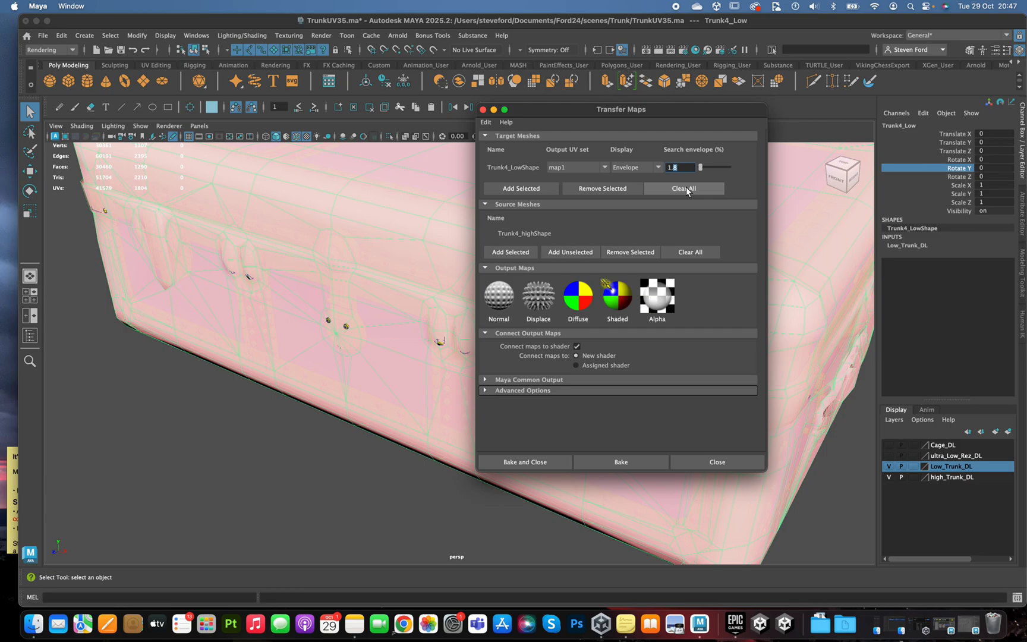
text(9)
key(Return)
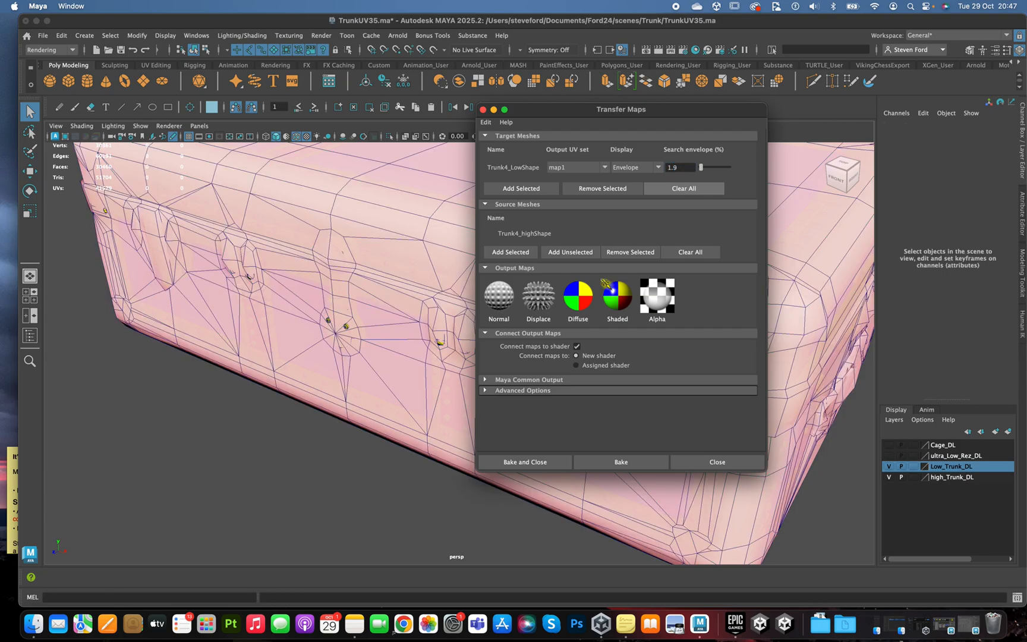
alt+drag(362, 333, 425, 306)
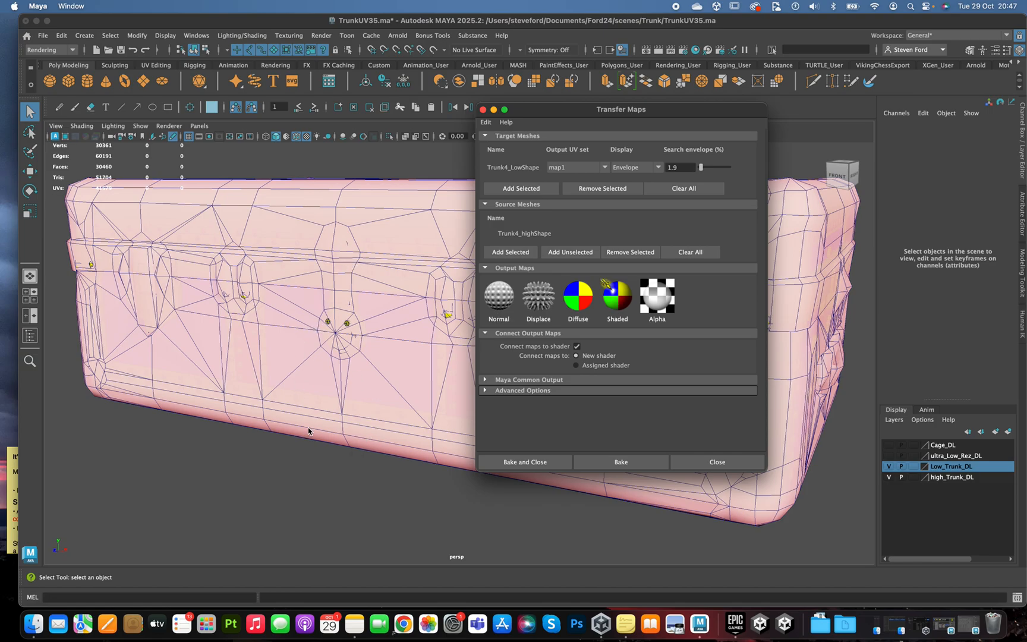
scroll(374, 354, down, 3)
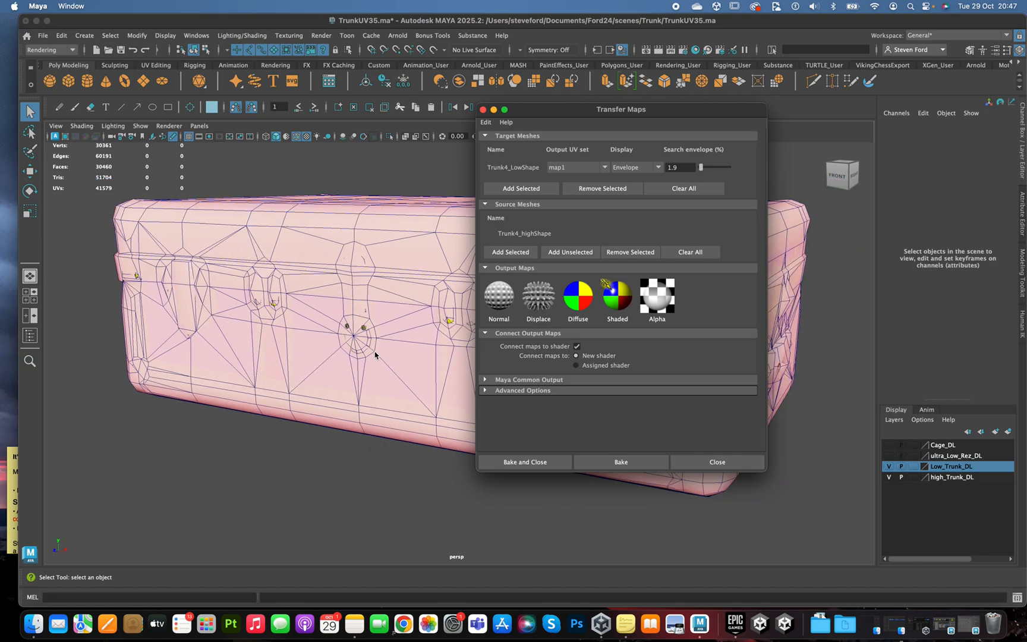
alt+drag(373, 354, 387, 361)
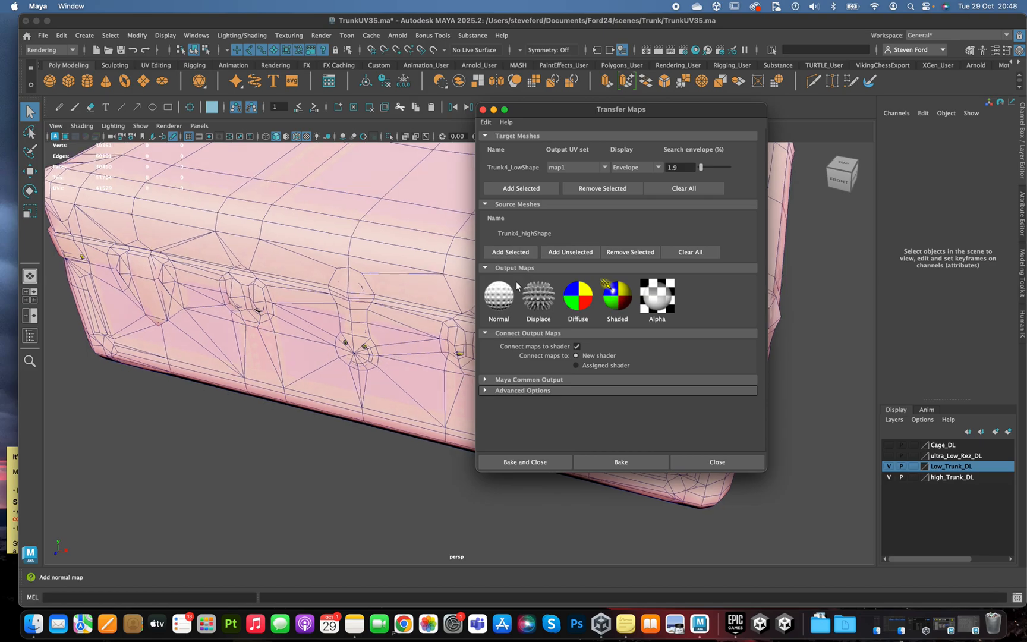
Add a diffuse color output map in PNG format and change its file name to ID_Trunk4.
click(581, 307)
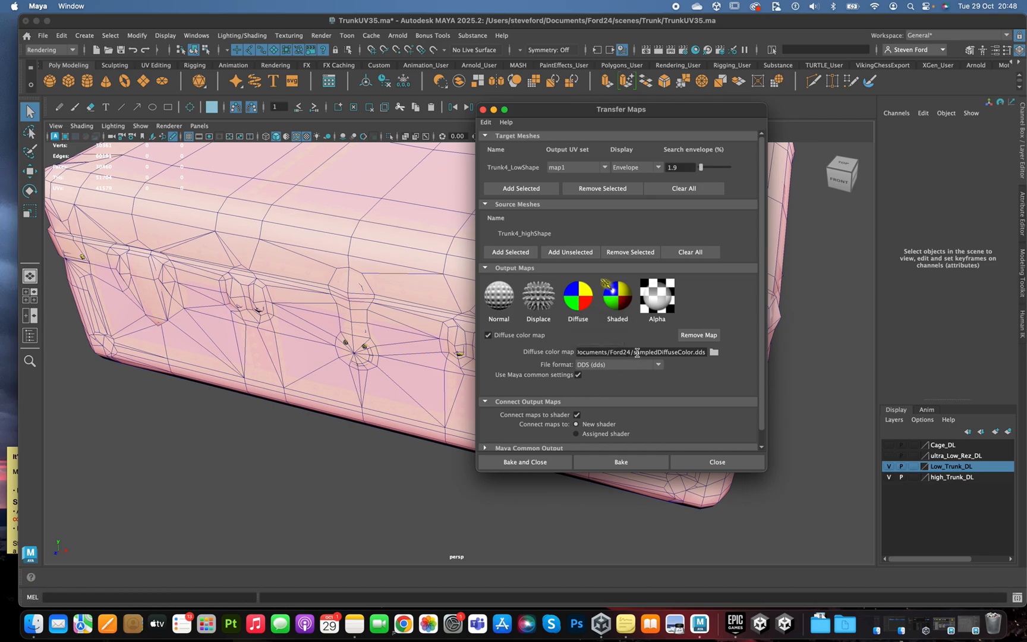
click(623, 366)
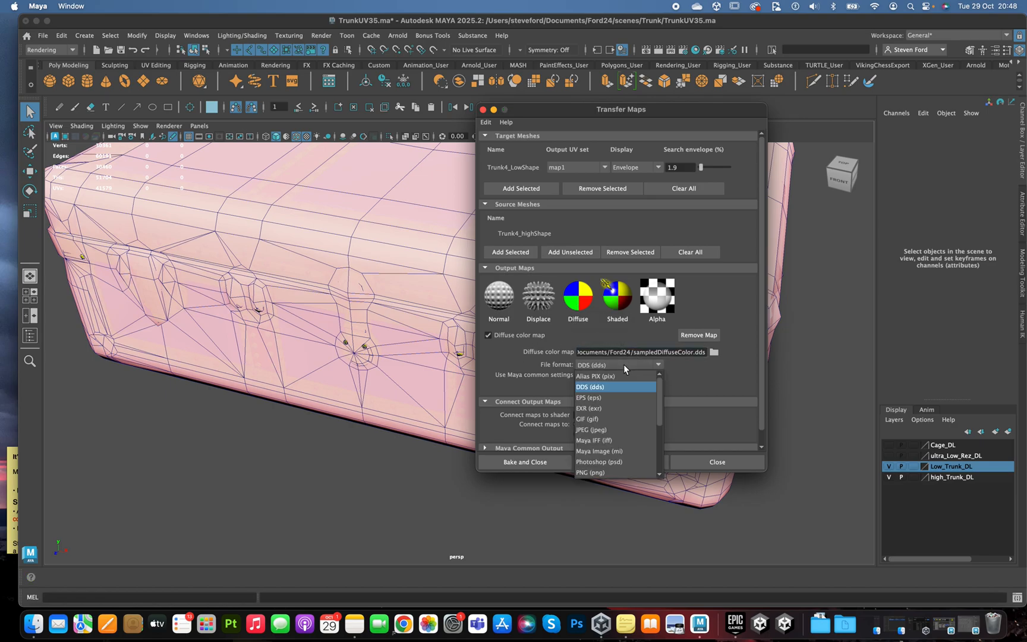
click(599, 473)
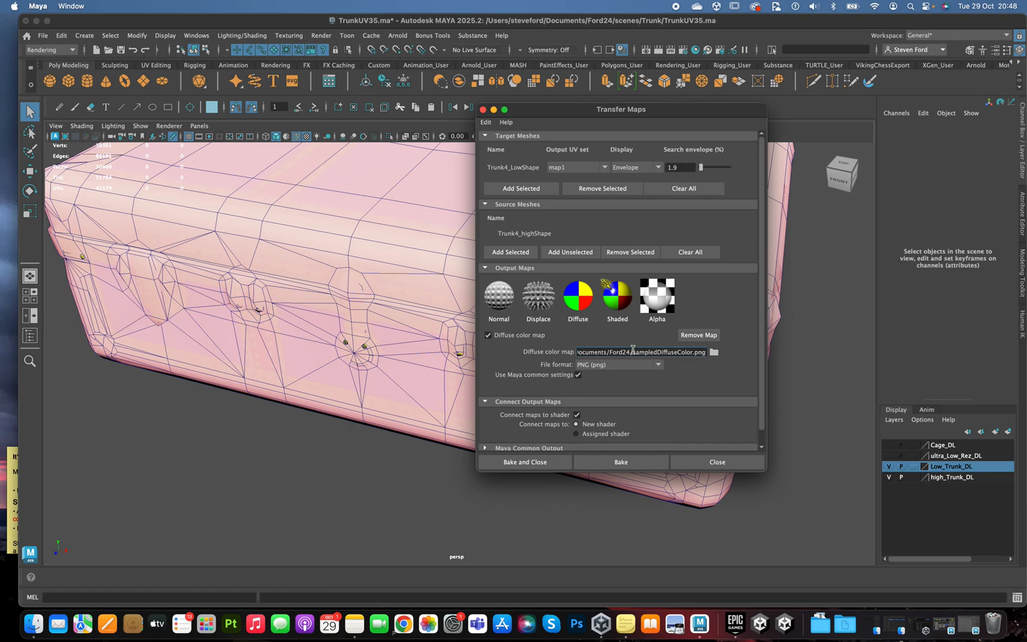
drag(632, 349, 693, 353)
key(BackSpace)
text(ID_Trunk)
text(4.)
Set the sampling quality to Preview (1x1) in the common output settings, keeping the Gaussian filter type.
scroll(604, 412, down, 1)
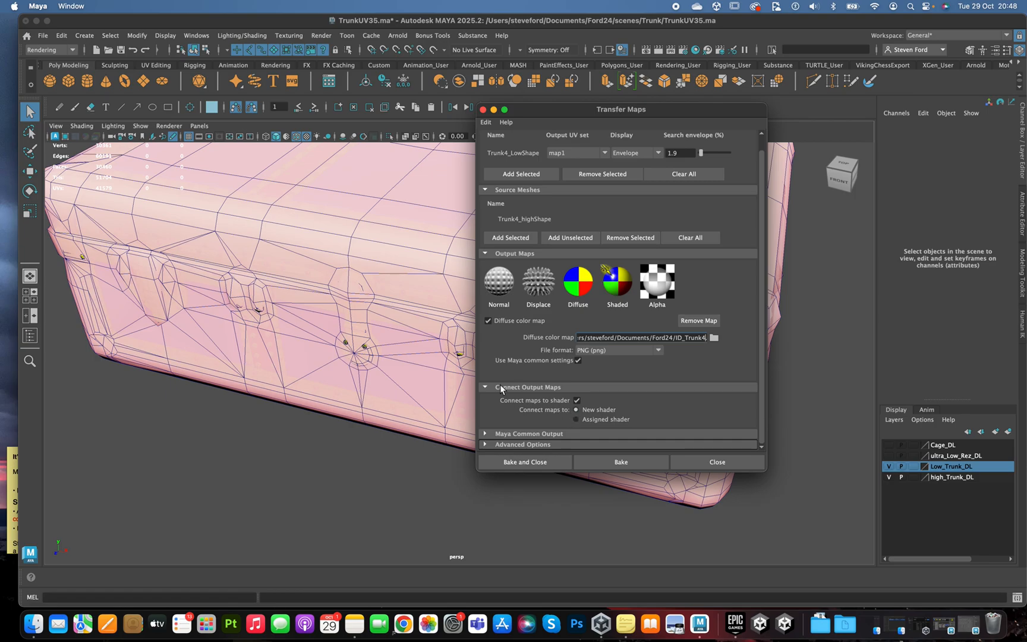
click(503, 434)
scroll(521, 387, down, 2)
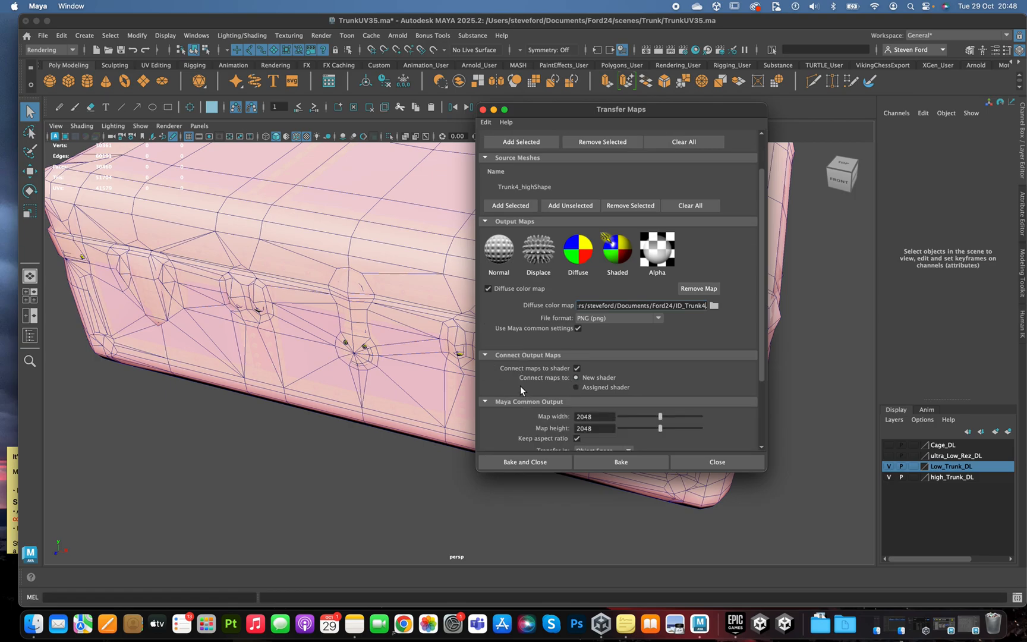
scroll(520, 386, down, 6)
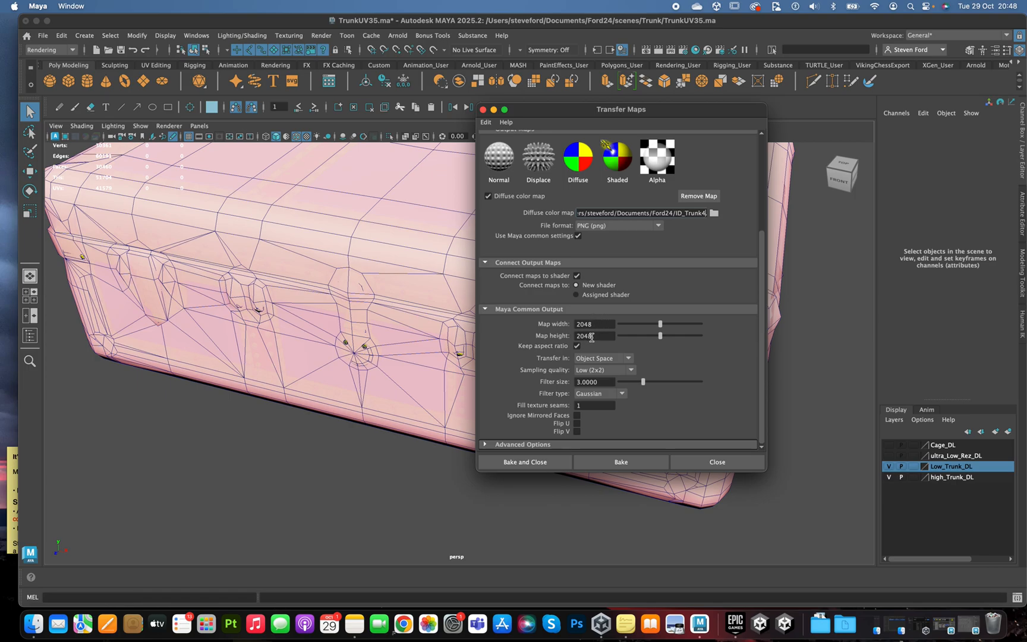
click(594, 371)
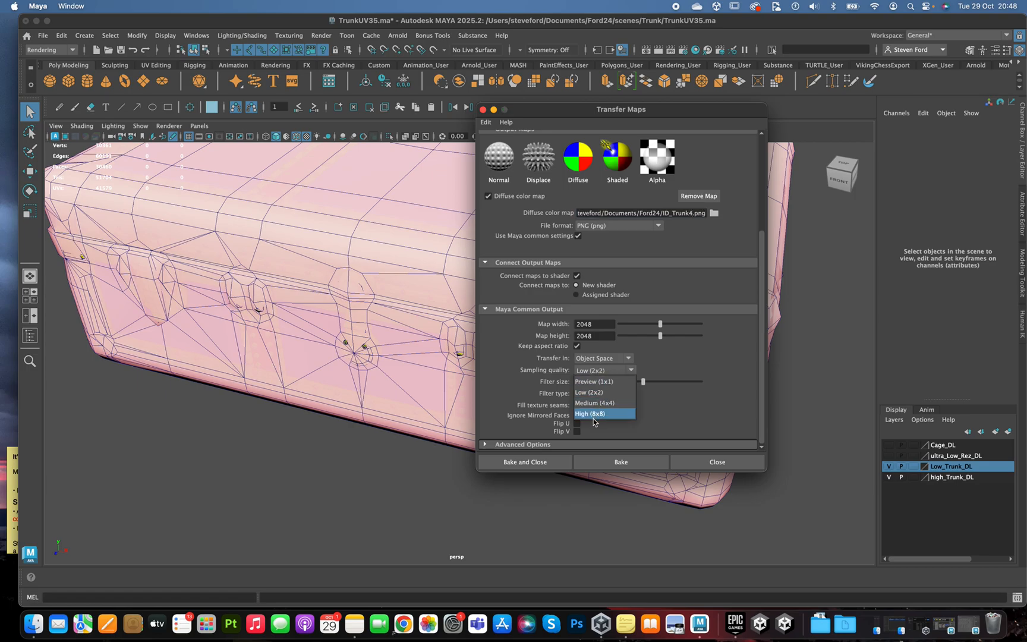
click(674, 418)
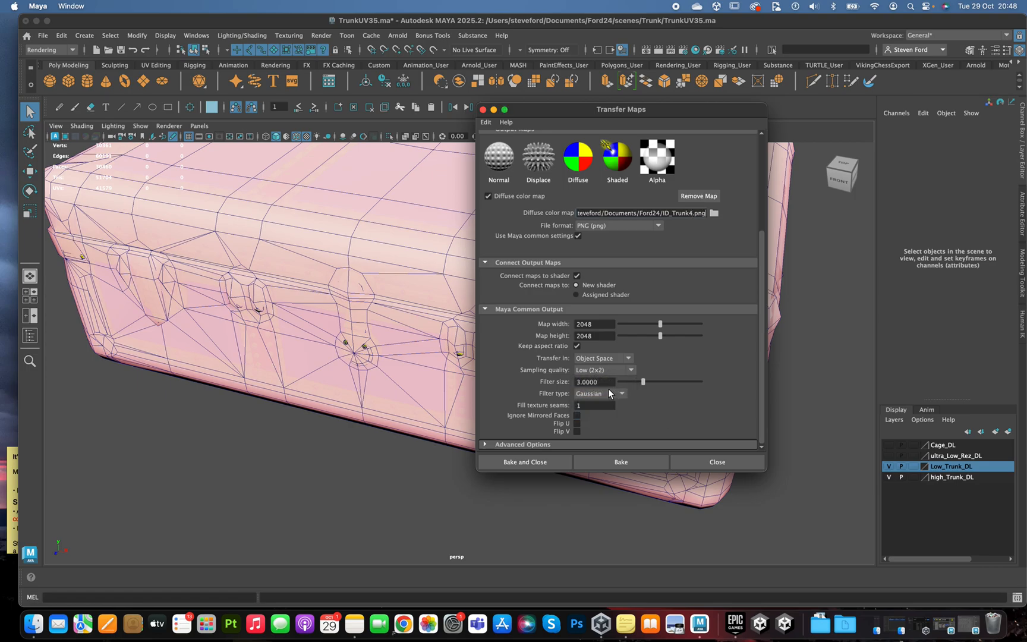
click(622, 369)
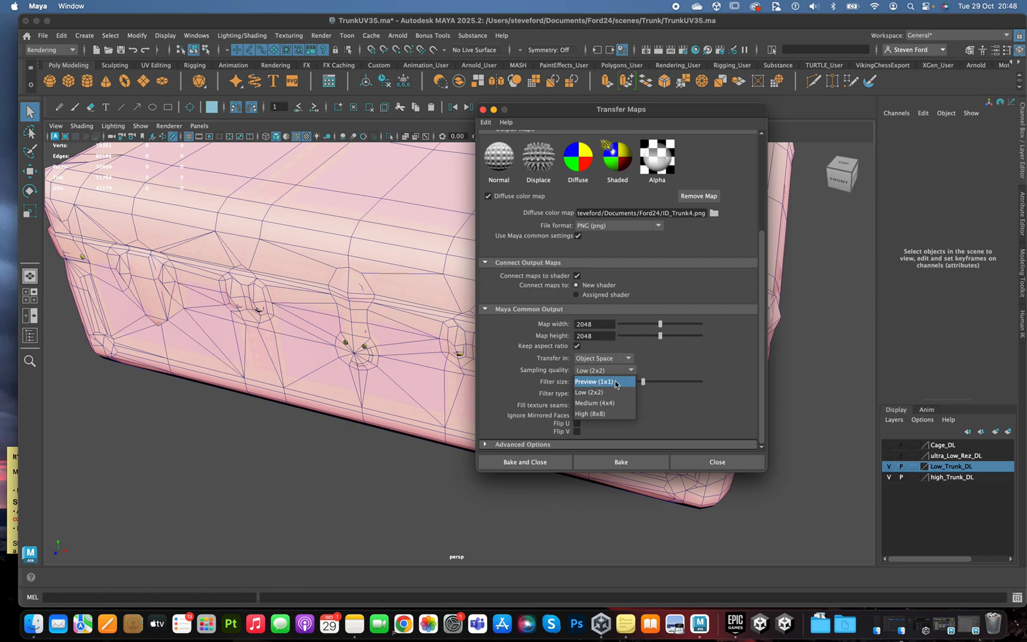
click(594, 381)
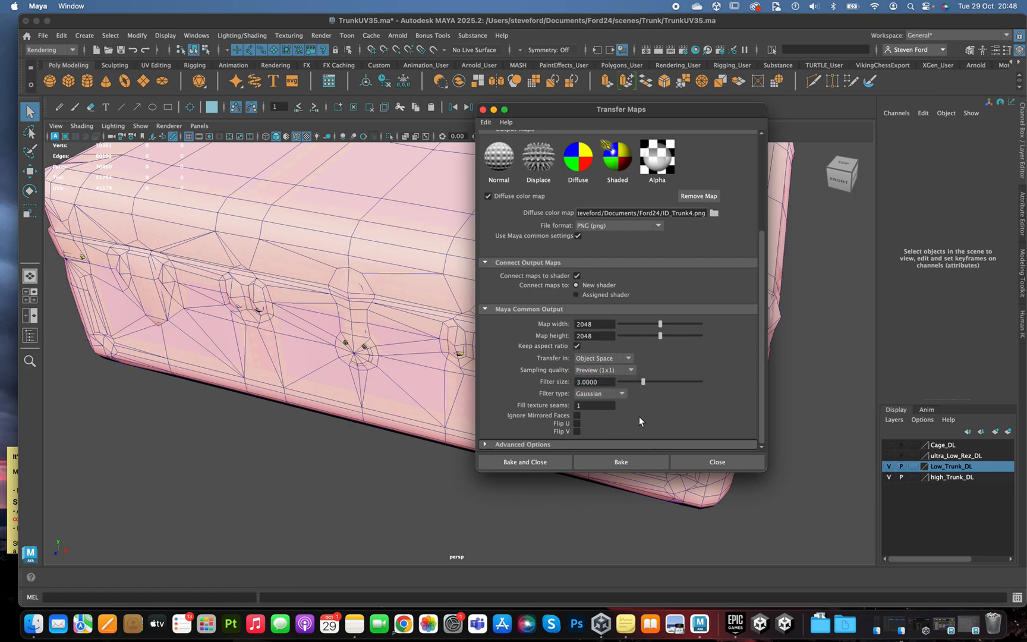
click(612, 394)
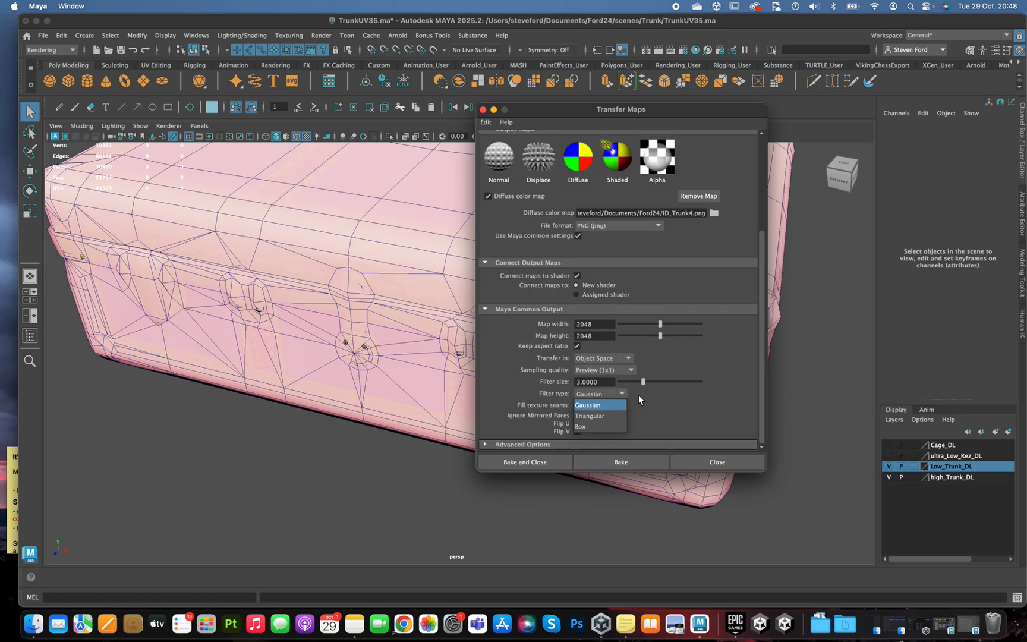
click(623, 394)
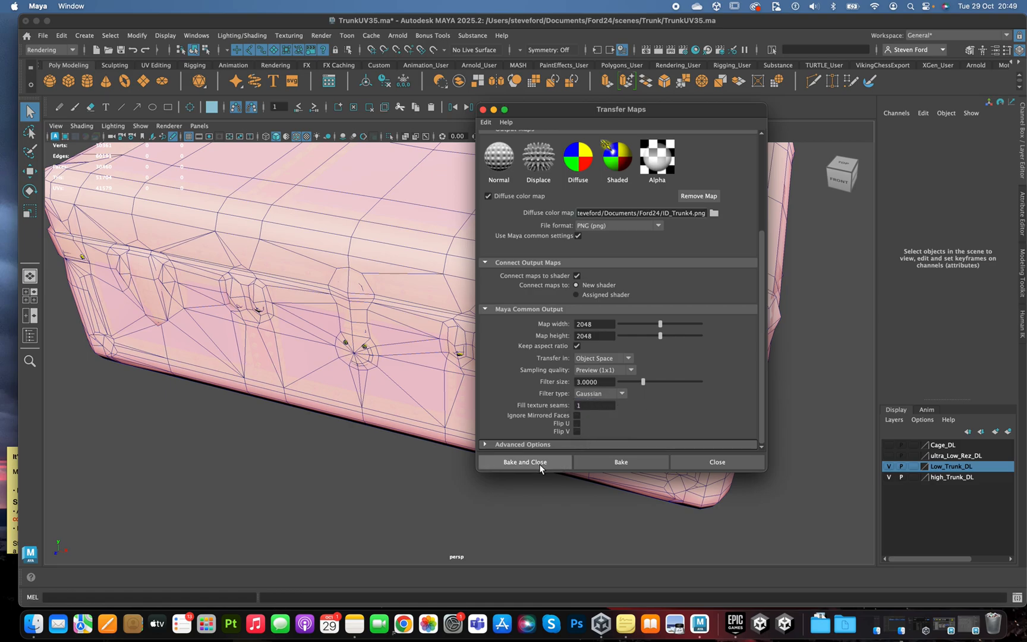
Browse for the diffuse map's save location and open the Trunk4 folder inside the project's scenes folder.
click(661, 213)
click(714, 213)
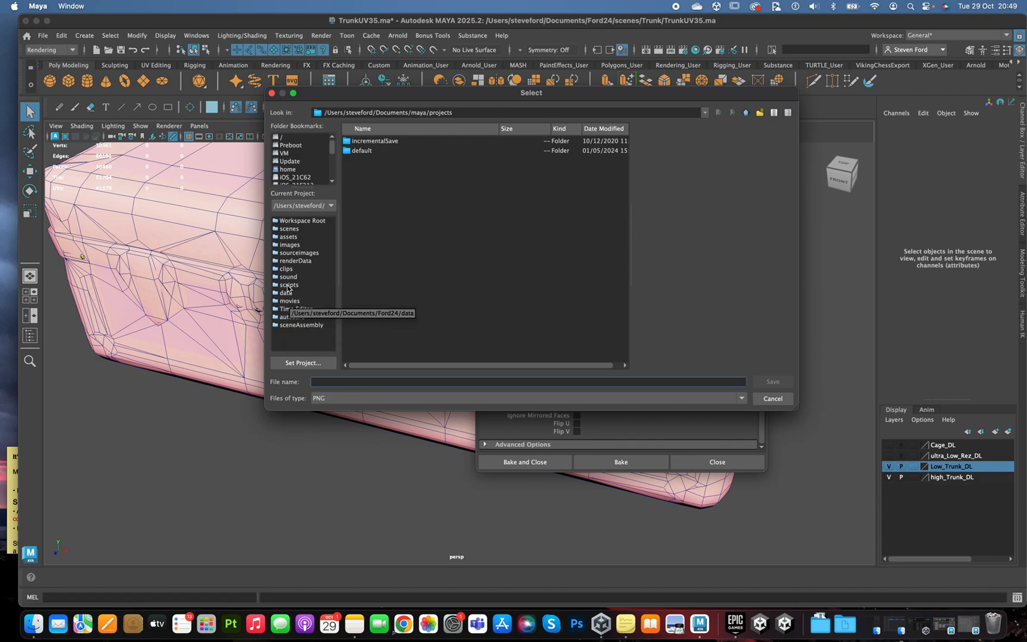
click(294, 253)
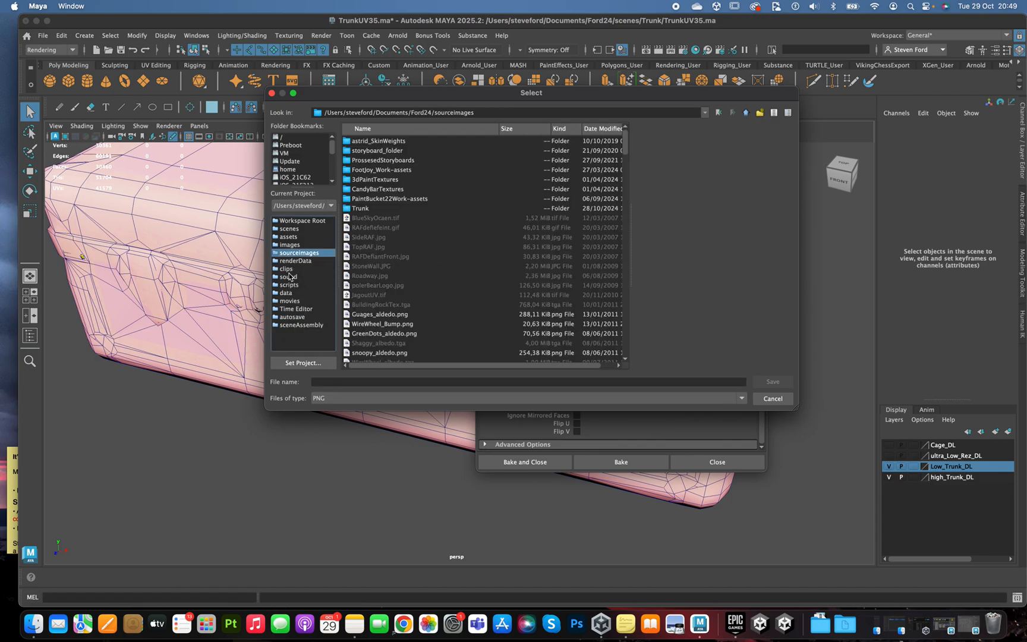
click(290, 228)
scroll(385, 336, down, 5)
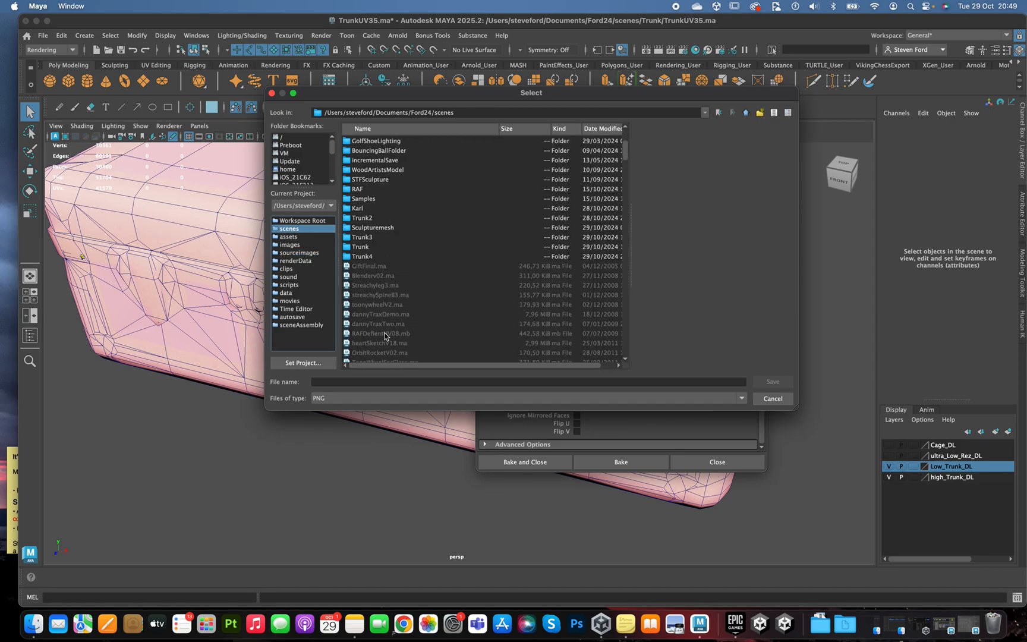
click(367, 257)
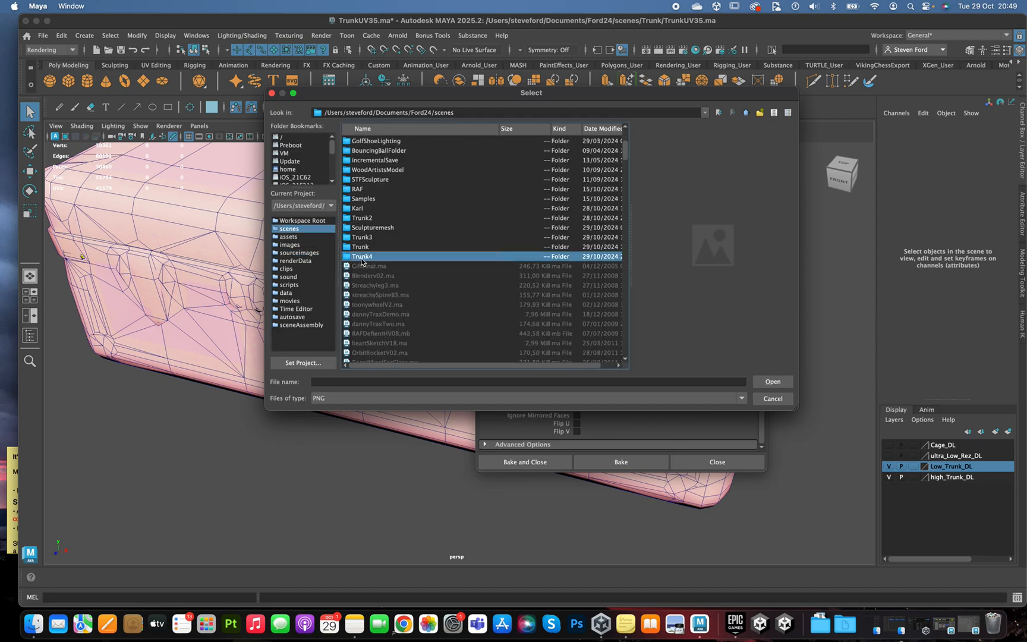
click(769, 384)
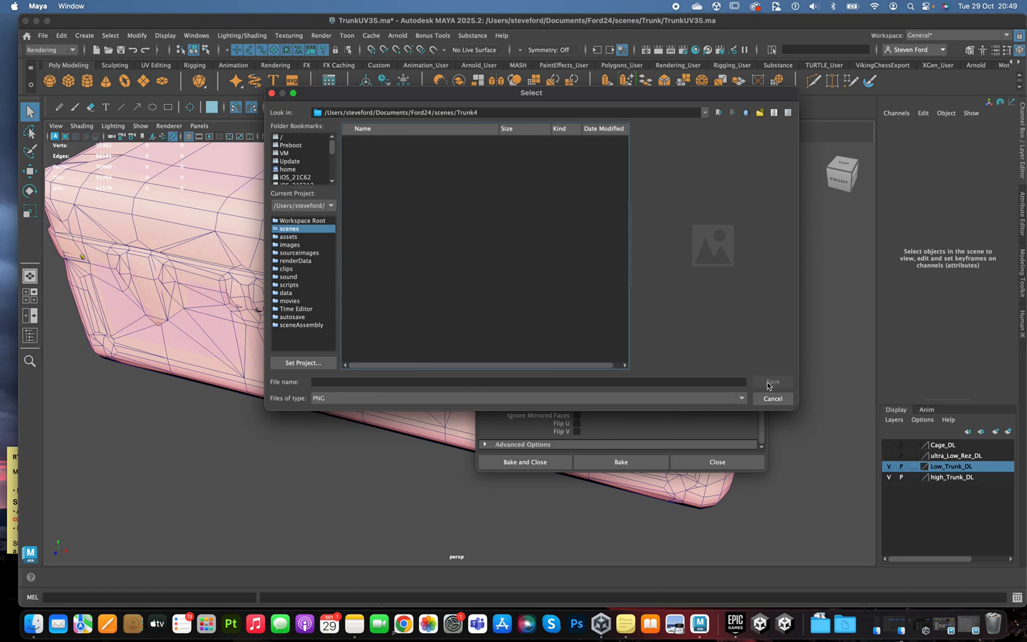
Save the diffuse map's output path with the file name ID_Trunk4 and bake the map.
click(454, 382)
text(Trunk)
key(BackSpace)
key(BackSpace)
key(BackSpace)
key(BackSpace)
key(BackSpace)
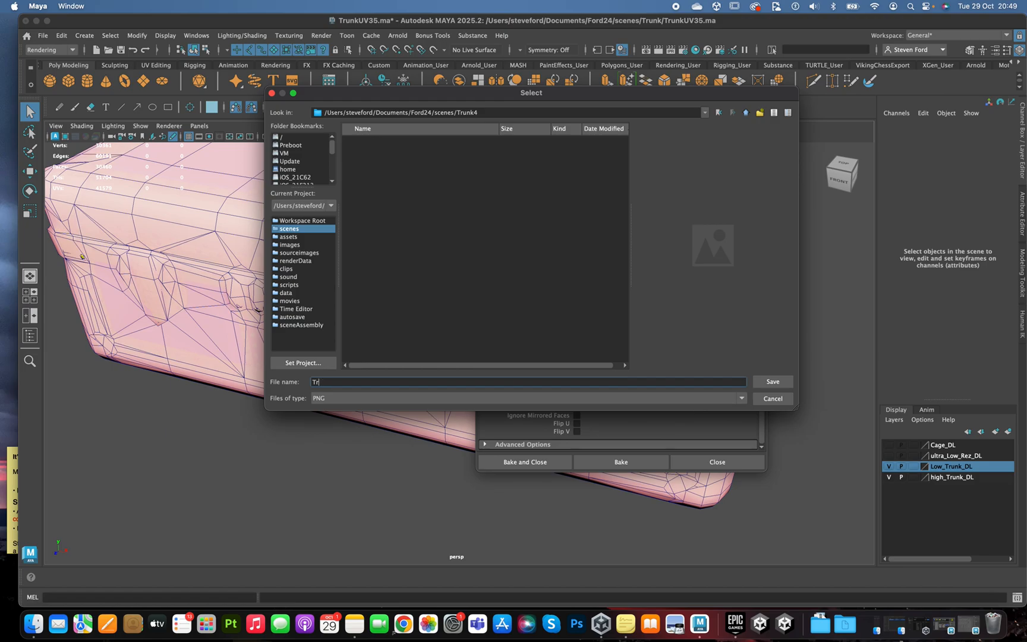
text(ID_Trunk4)
click(774, 384)
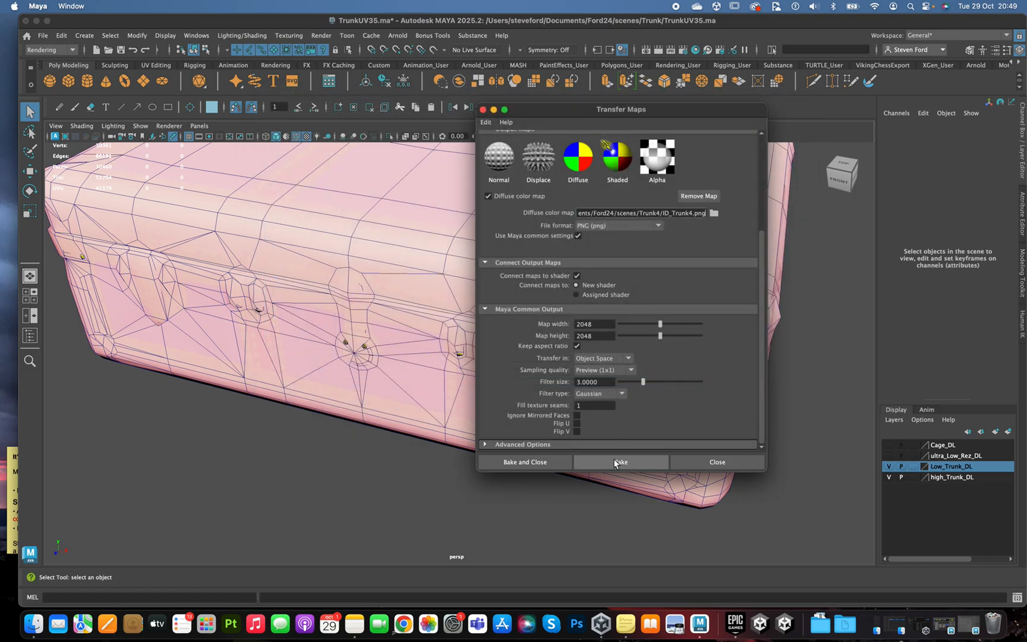
click(615, 463)
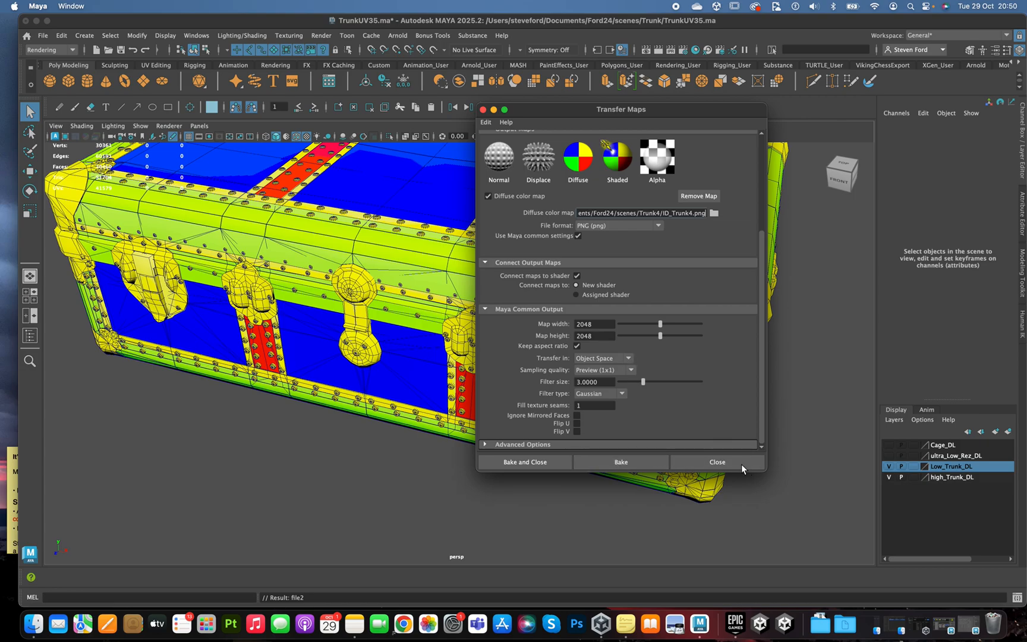
Close the Transfer Maps window, leave only the Low_Trunk_DL layer visible, and select the low-poly trunk to inspect its baked colours.
click(722, 461)
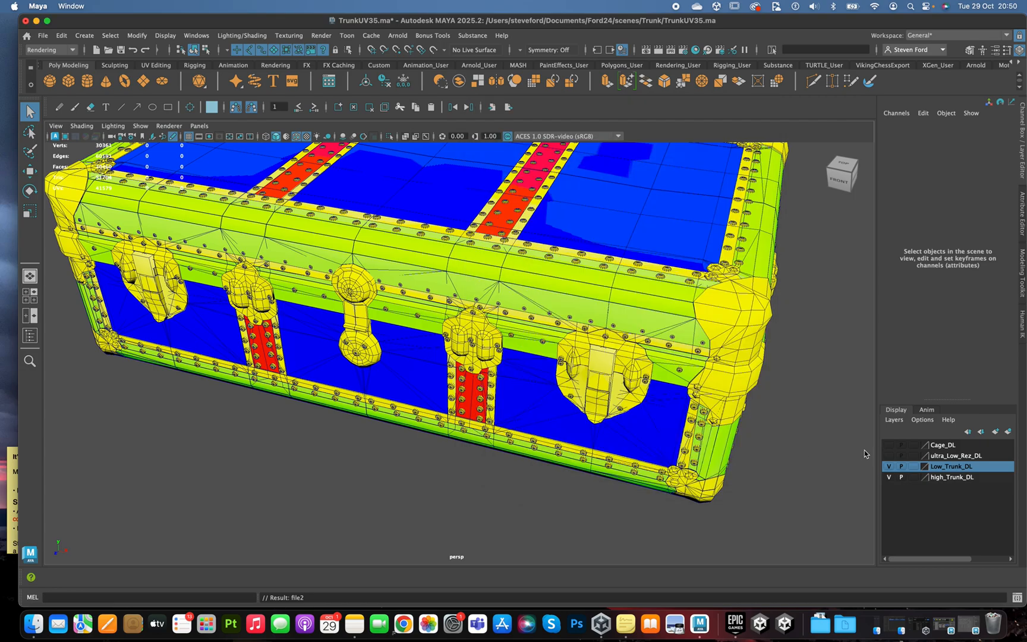
click(890, 466)
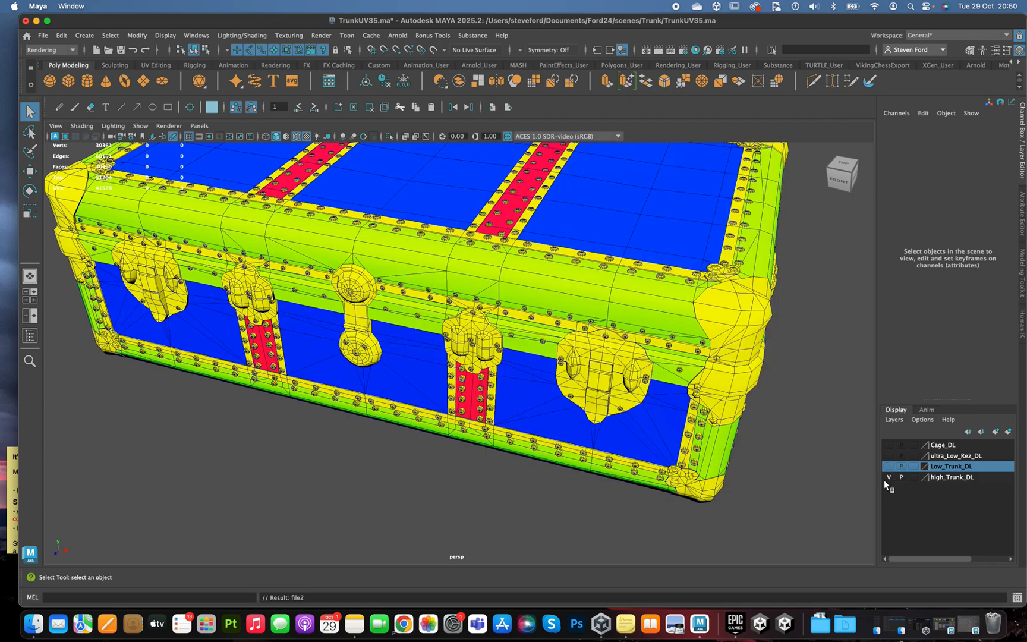
click(889, 477)
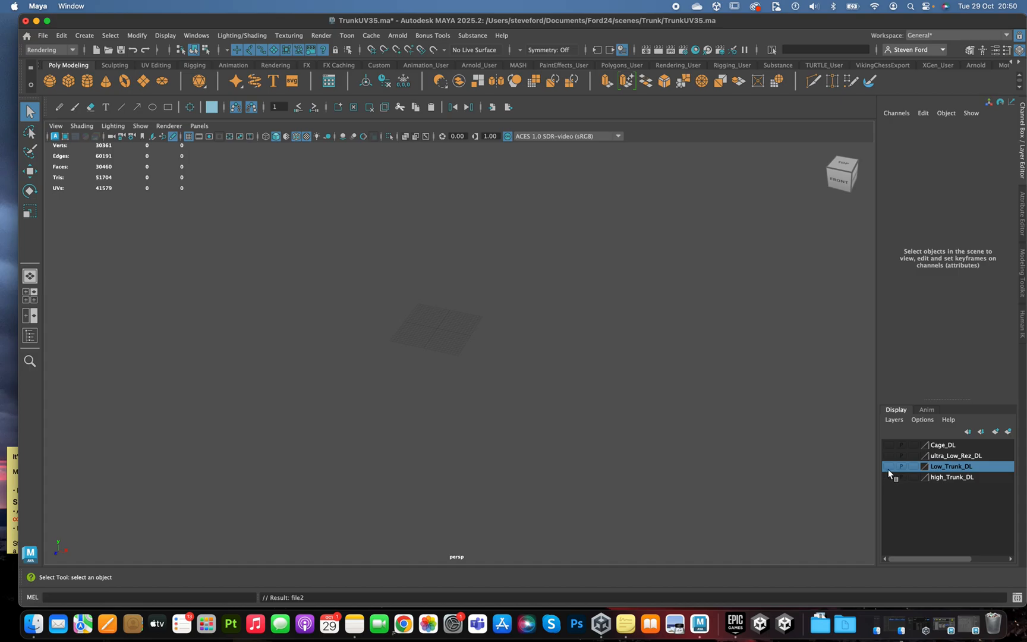
click(890, 466)
click(639, 423)
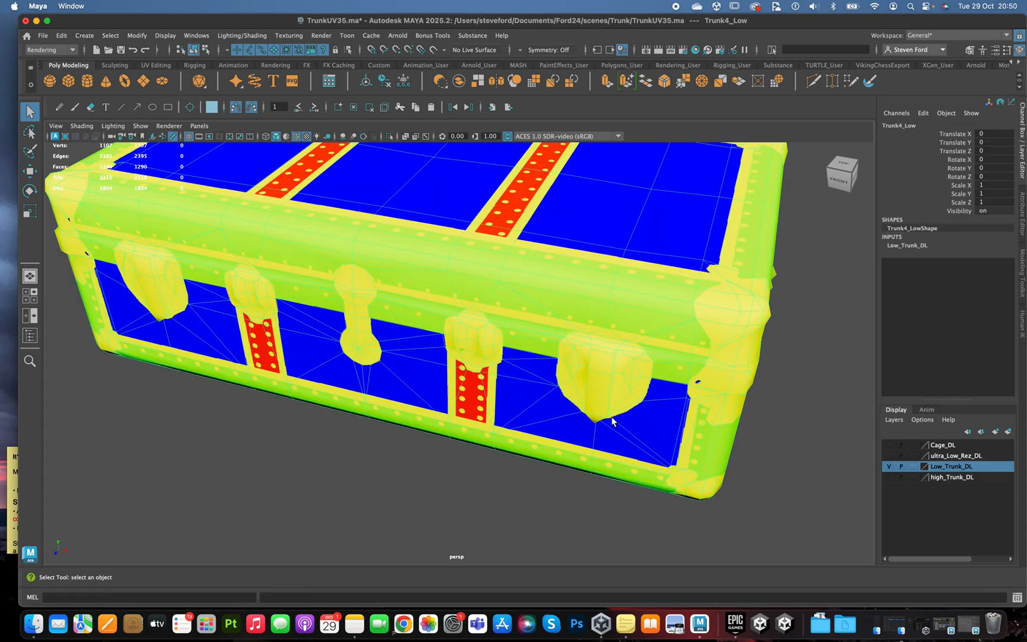
alt+drag(639, 450, 619, 453)
scroll(605, 447, down, 5)
alt+drag(523, 422, 561, 452)
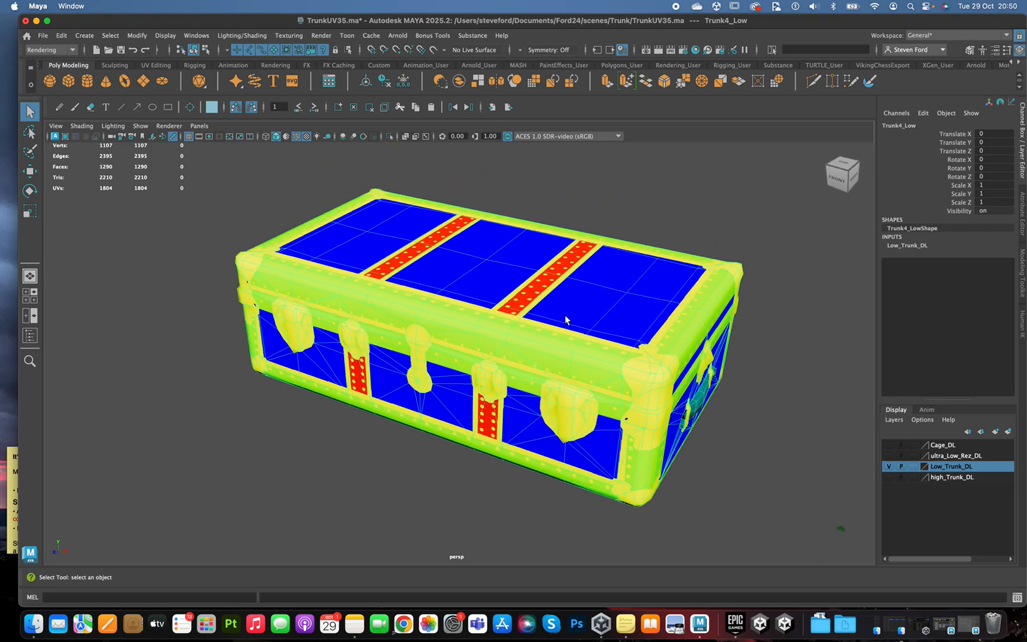
Open the Game Exporter and set the export path to scenes/Trunk4 with the file name Trunk4_low.
click(42, 37)
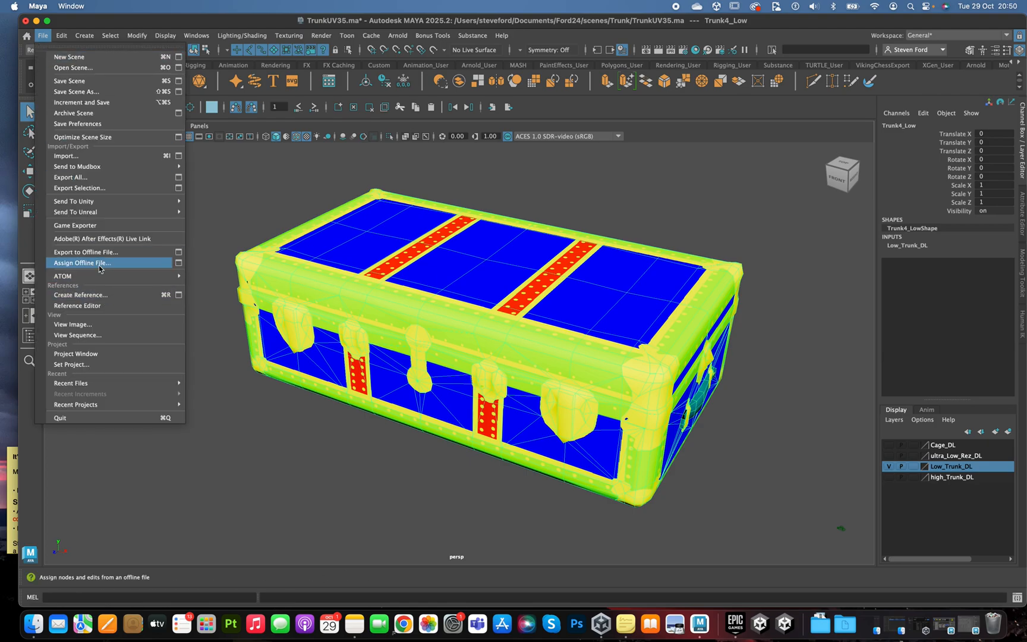
click(97, 225)
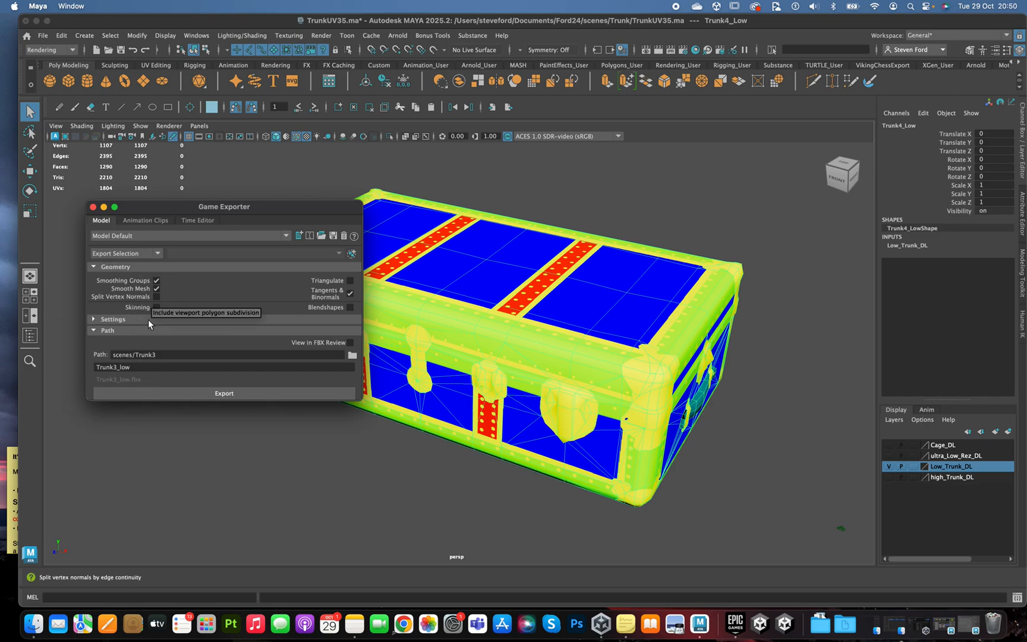
drag(112, 367, 118, 367)
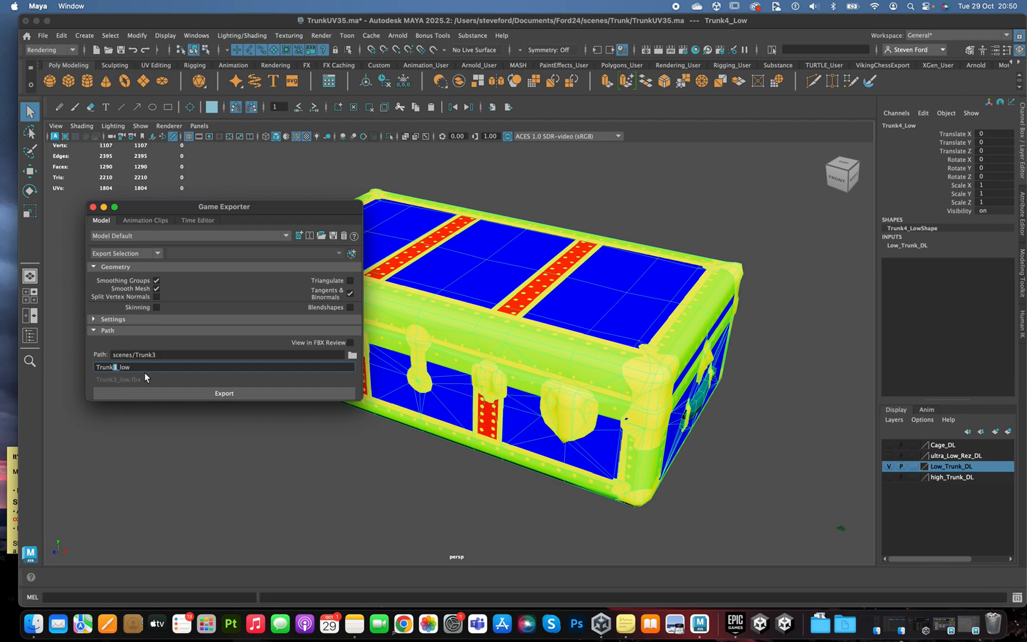
click(158, 355)
key(BackSpace)
text(4)
key(Tab)
Choose FBX 2020 as the FBX version in the export settings and export the selected low-poly trunk.
click(155, 319)
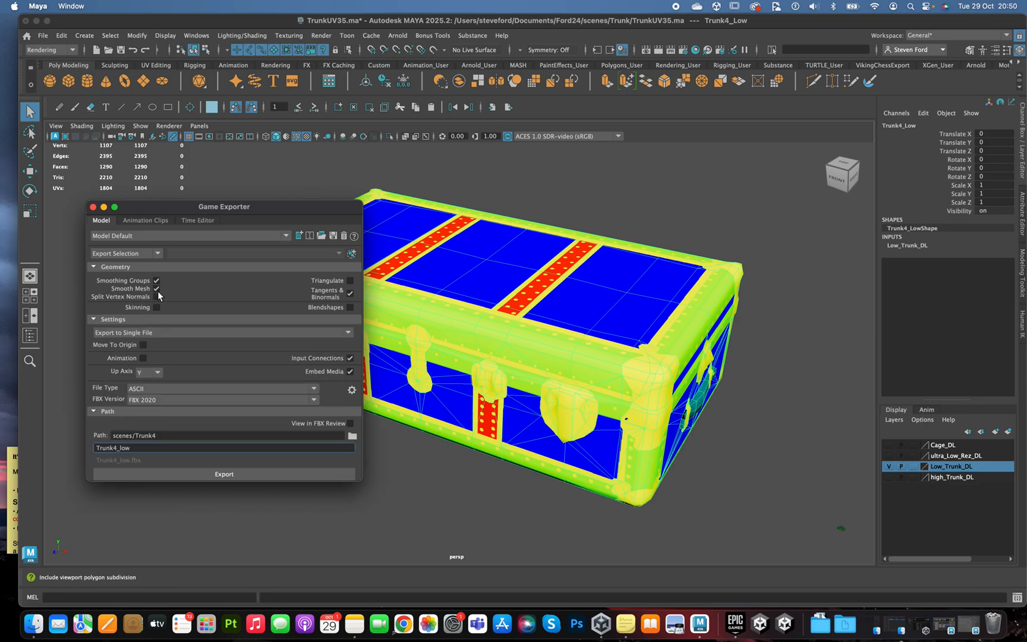
click(169, 400)
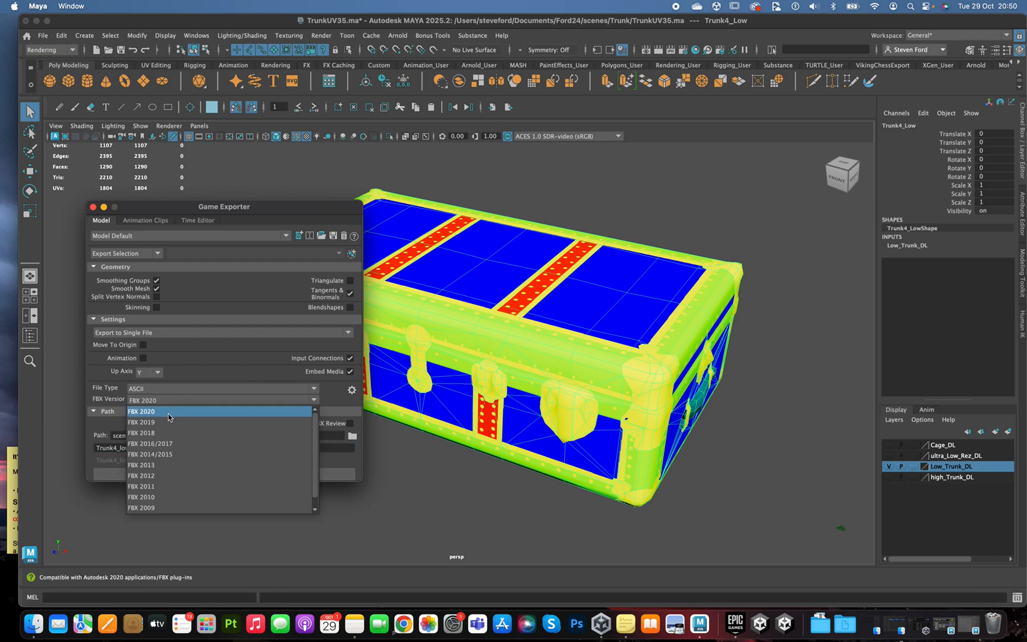
click(168, 414)
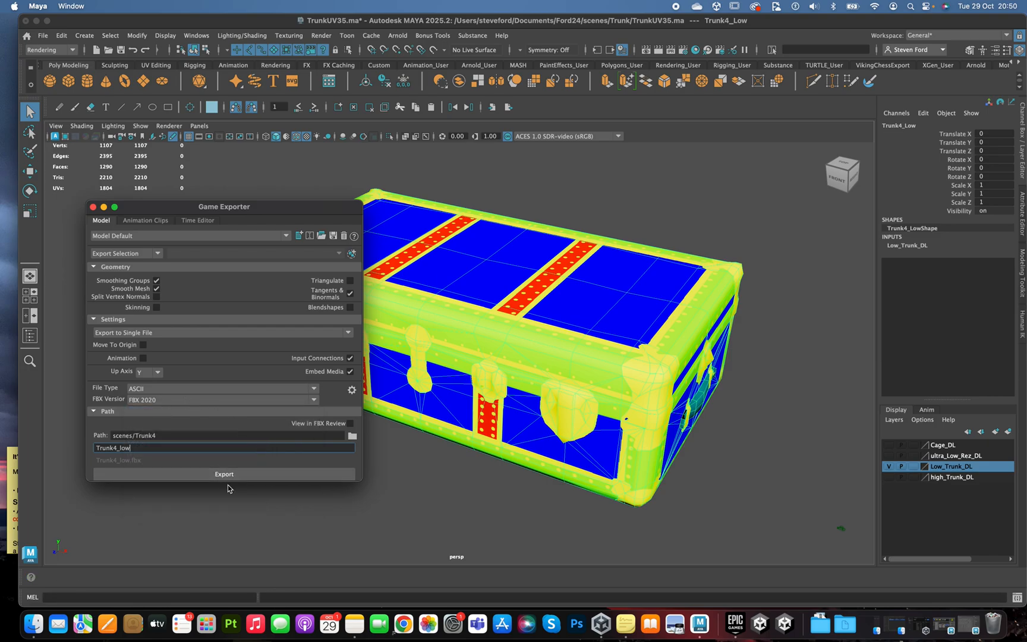
click(187, 475)
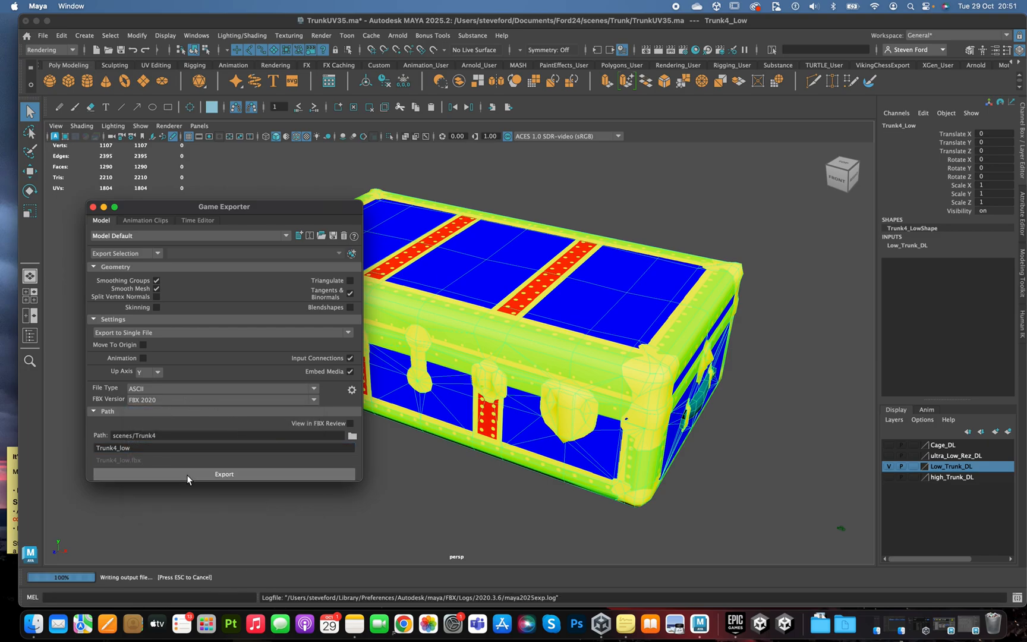
click(239, 359)
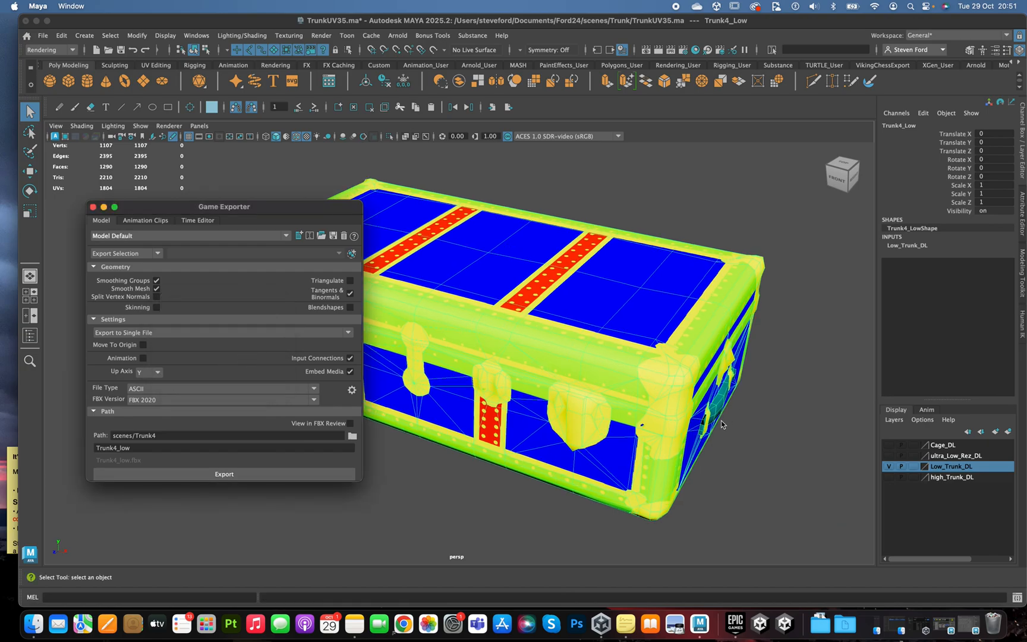
Hide the Low_Trunk_DL layer, show the high_Trunk_DL layer, and select the high-poly trunk.
click(890, 466)
click(890, 477)
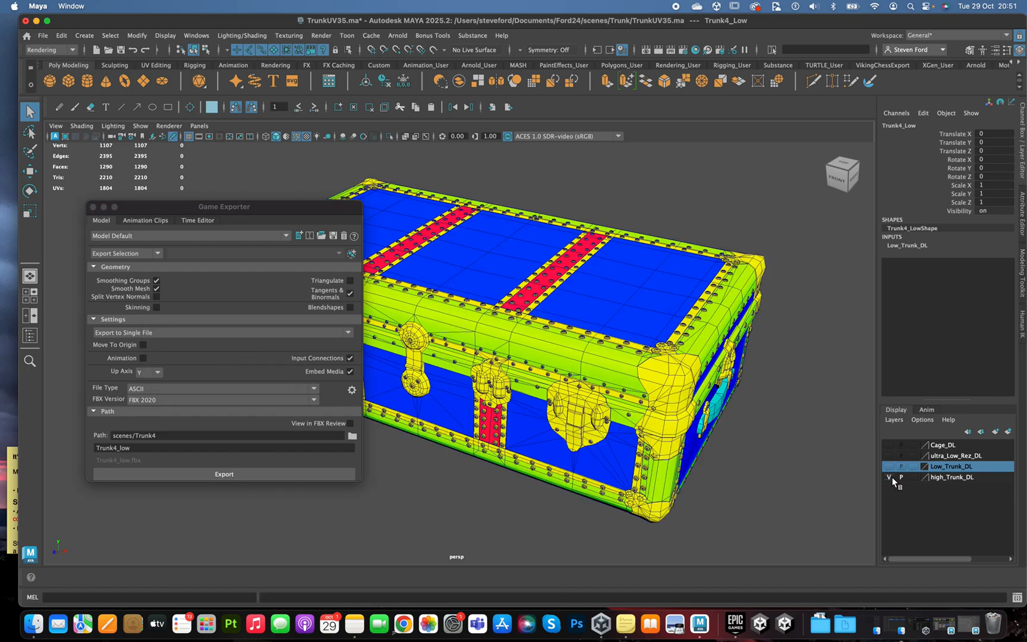
click(629, 420)
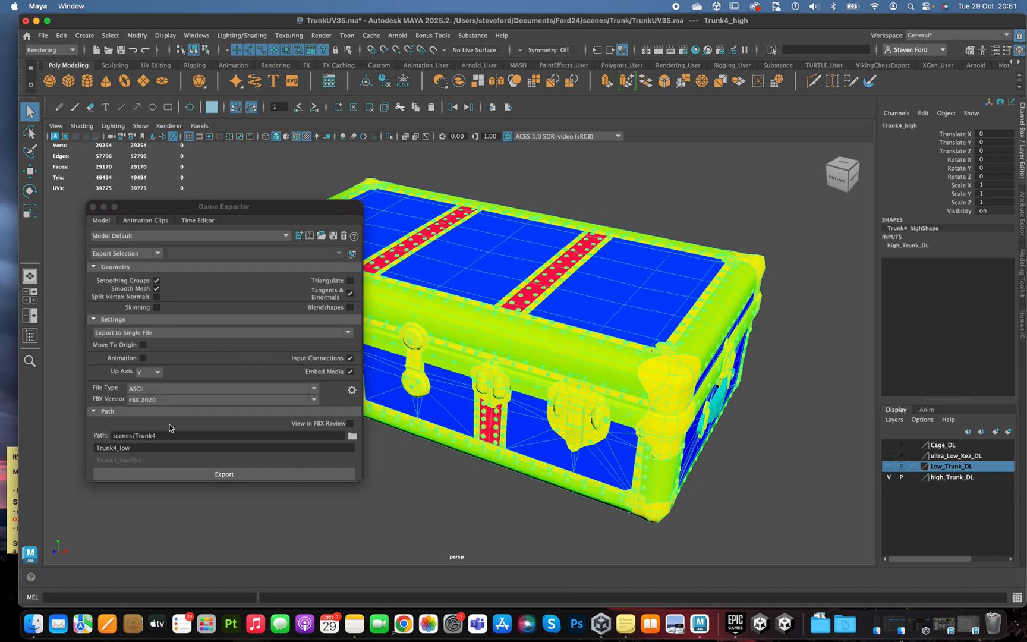
Export the high-poly trunk to scenes/Trunk4 with the file name Trunk4_high and close the Game Exporter.
click(121, 447)
drag(118, 448, 132, 448)
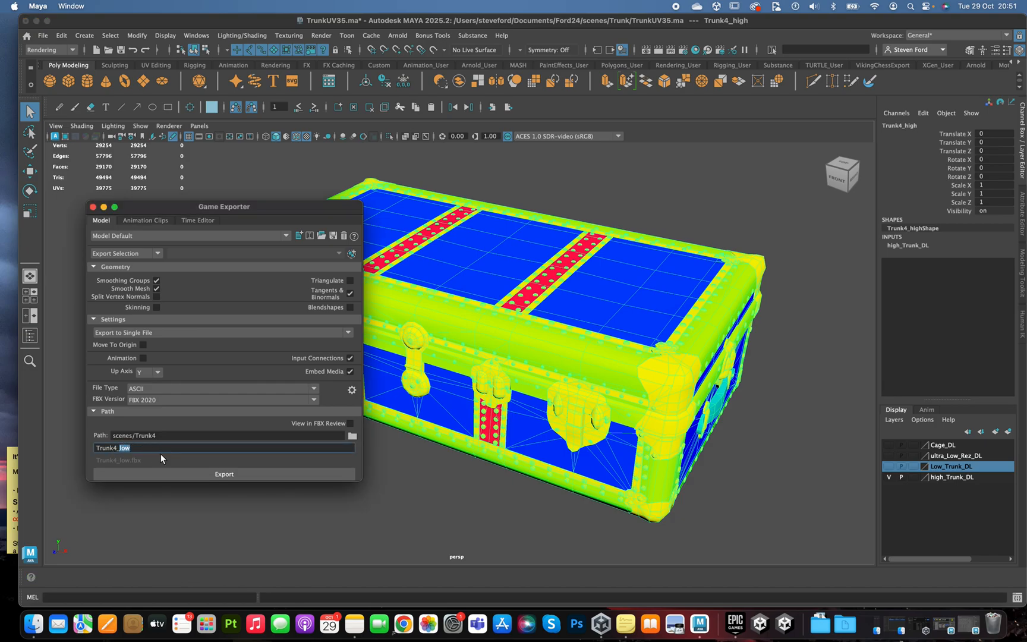
text(high)
click(188, 436)
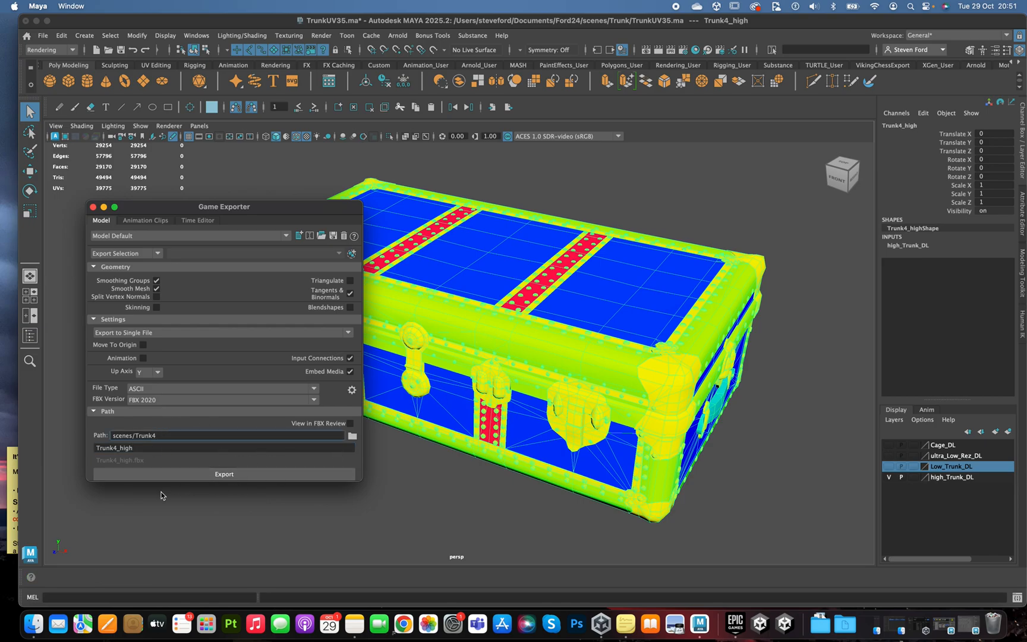
click(176, 474)
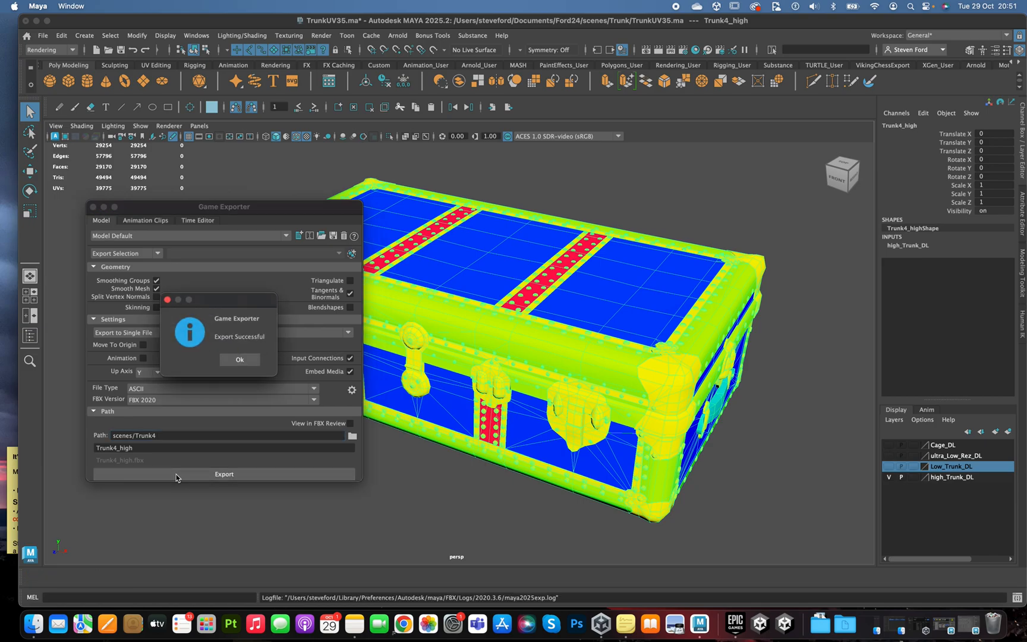
click(240, 360)
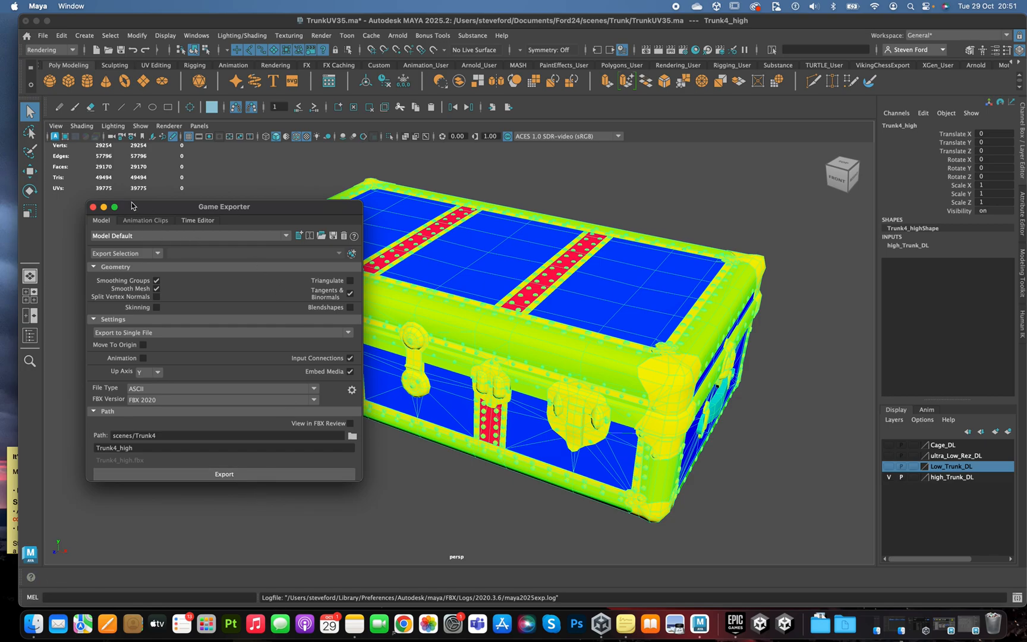
drag(134, 209, 136, 209)
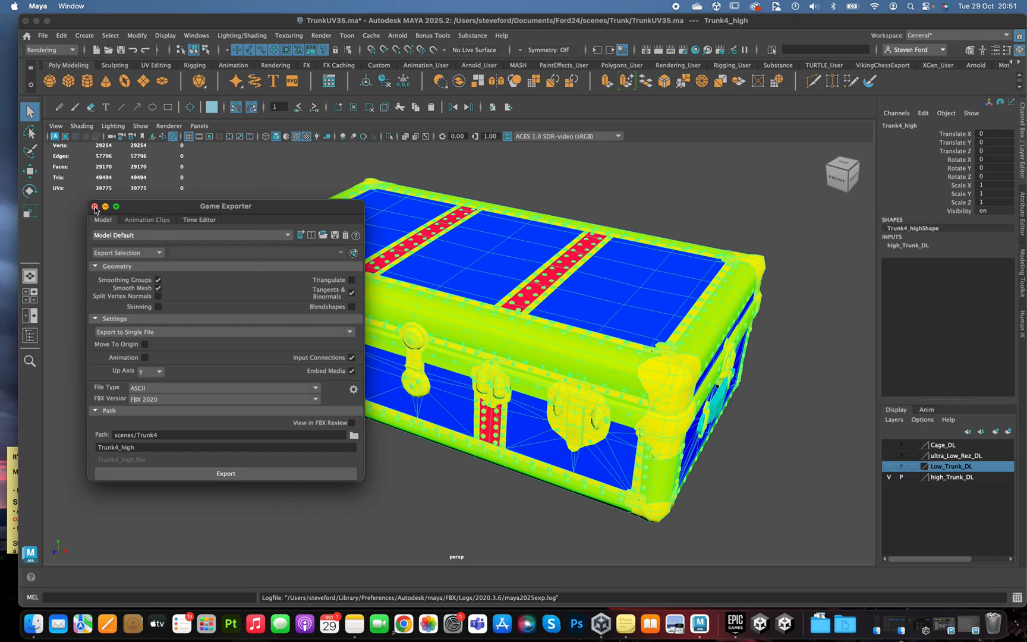
click(95, 207)
Show the Cage_DL layer and select the cage mesh around the trunk.
alt+drag(374, 437, 329, 376)
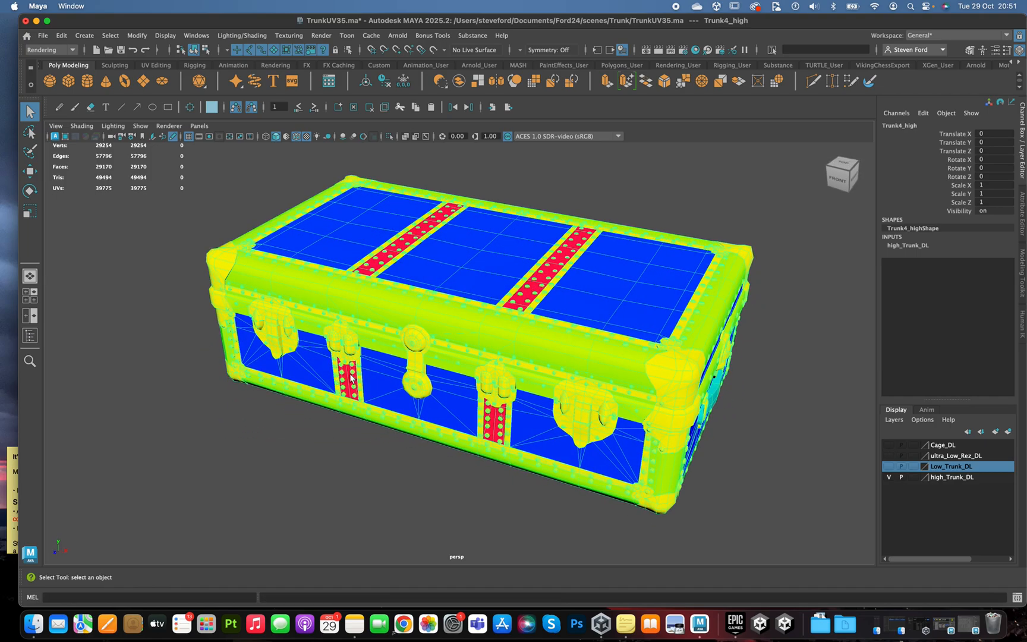
click(889, 445)
click(944, 445)
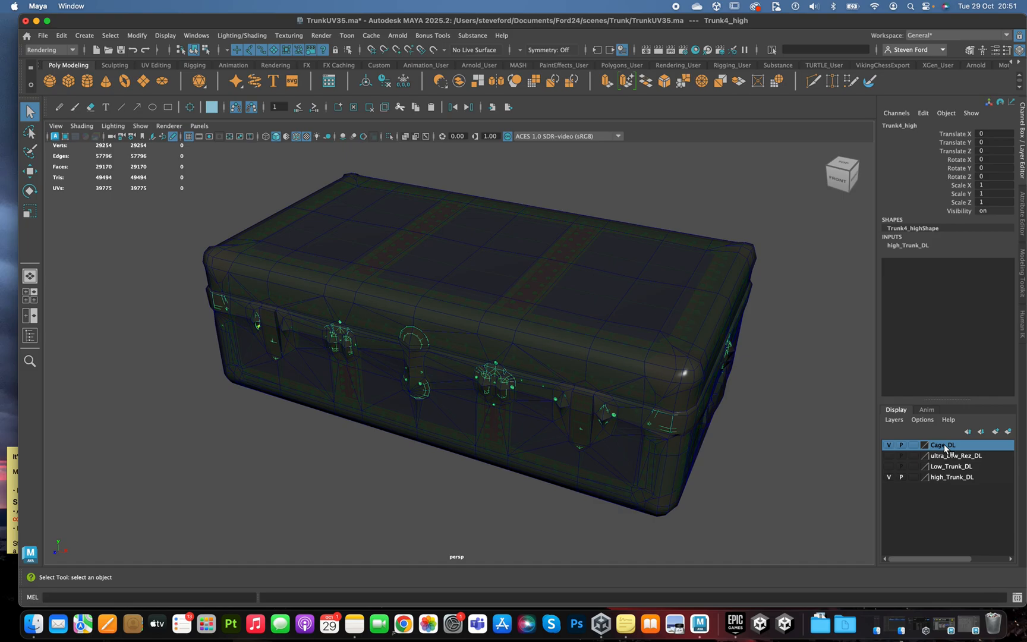
click(513, 338)
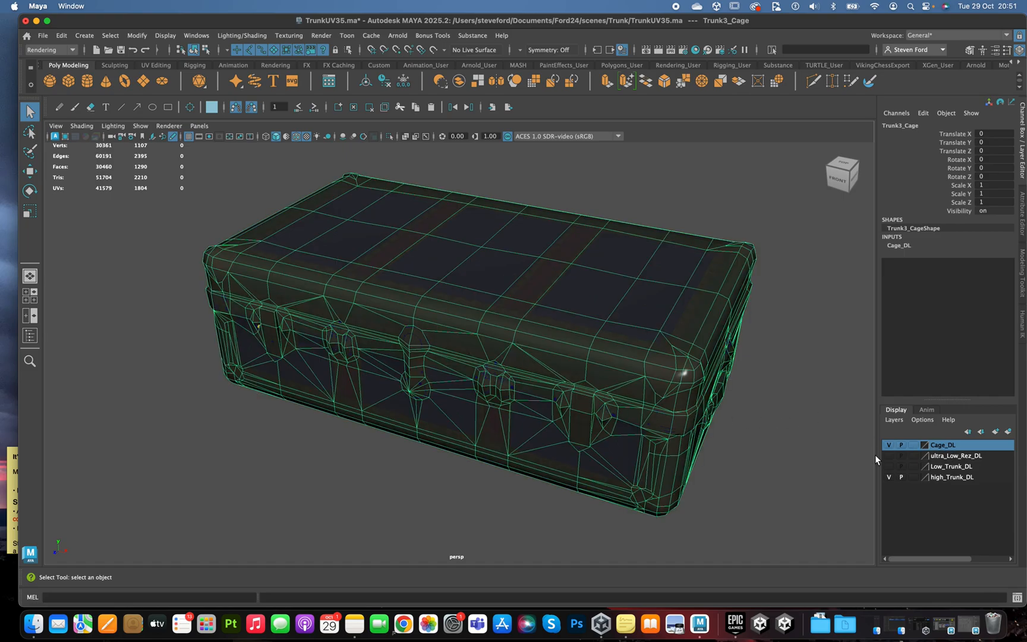
Export the selected cage mesh with the Game Exporter to scenes/Trunk4 under the file name Trunk4_cage.
click(44, 34)
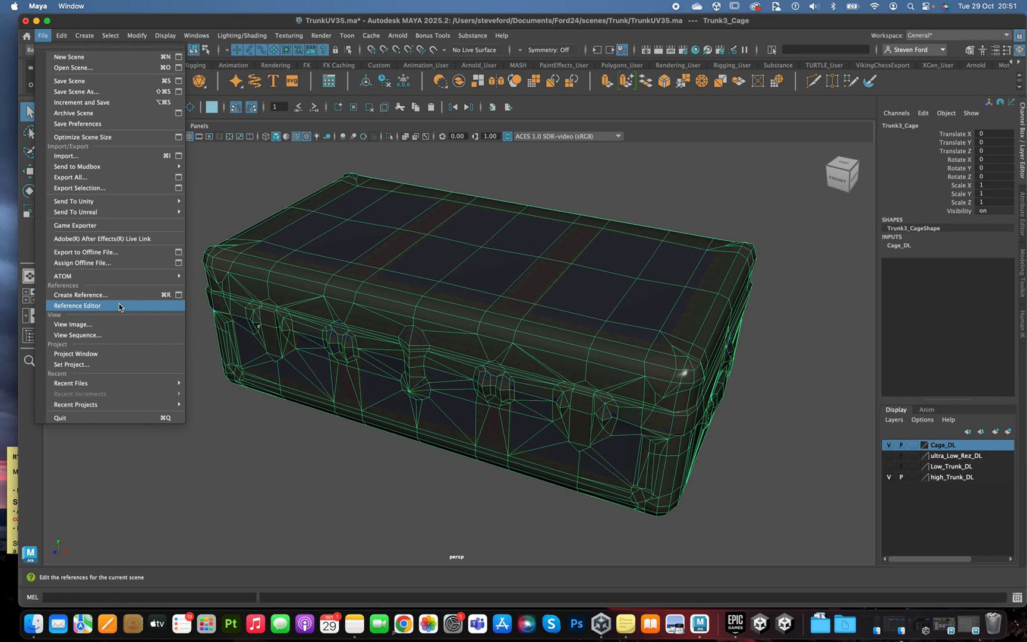
click(150, 228)
click(124, 447)
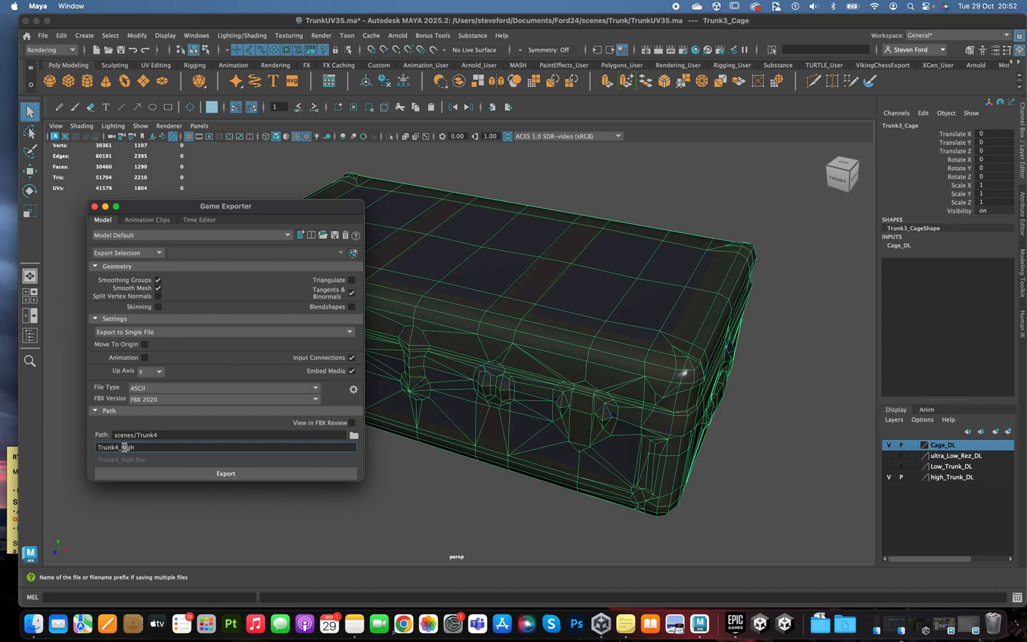
key(BackSpace)
key(BackSpace)
key(BackSpace)
click(176, 476)
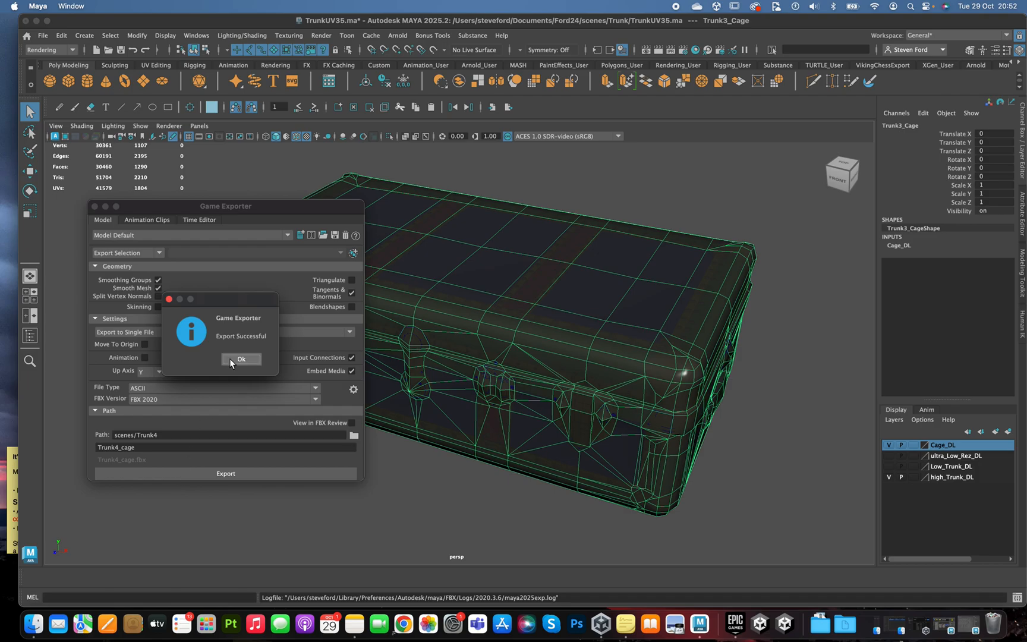
click(241, 359)
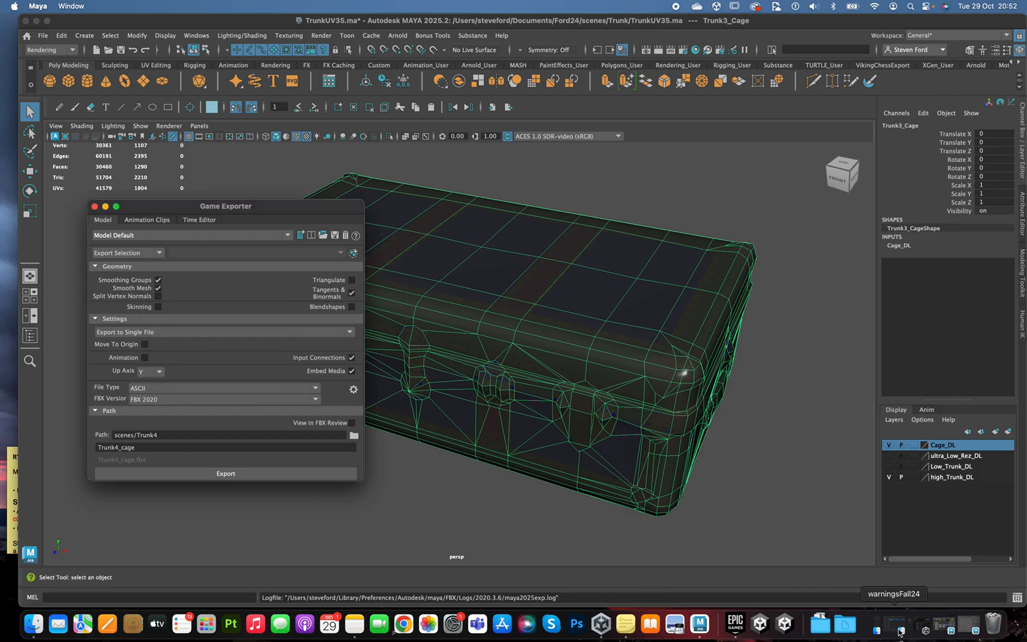
Switch to the Finder window of the Adobe Substance 3D Painter folder and launch Adobe Substance 3D Painter.app.
click(878, 631)
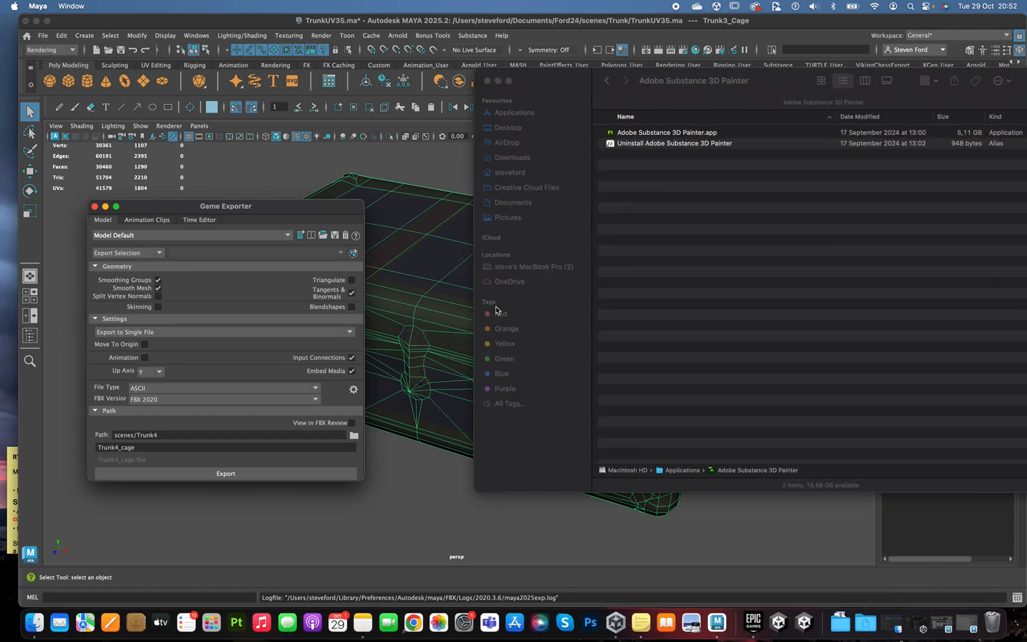
click(640, 137)
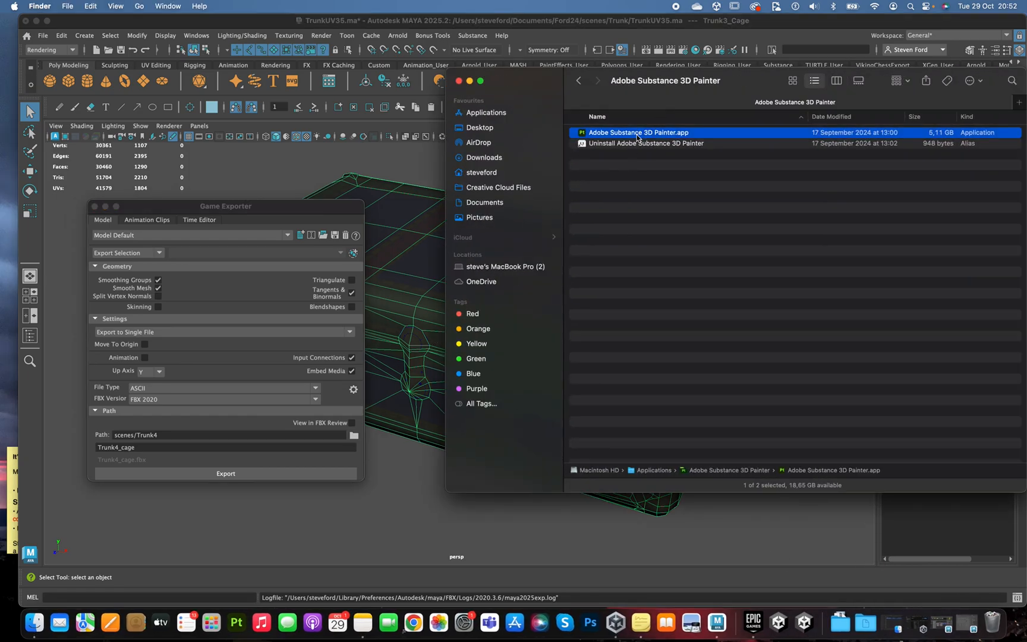
double_click(598, 135)
Return to Maya and quit it, saving the changes to the TrunkUV35.ma scene.
click(229, 179)
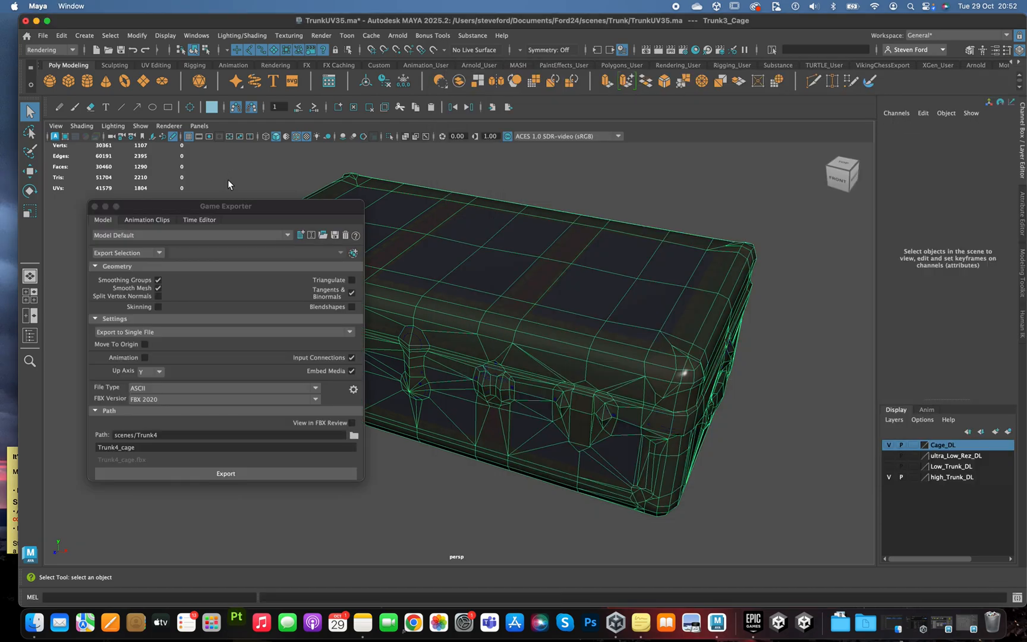
click(43, 37)
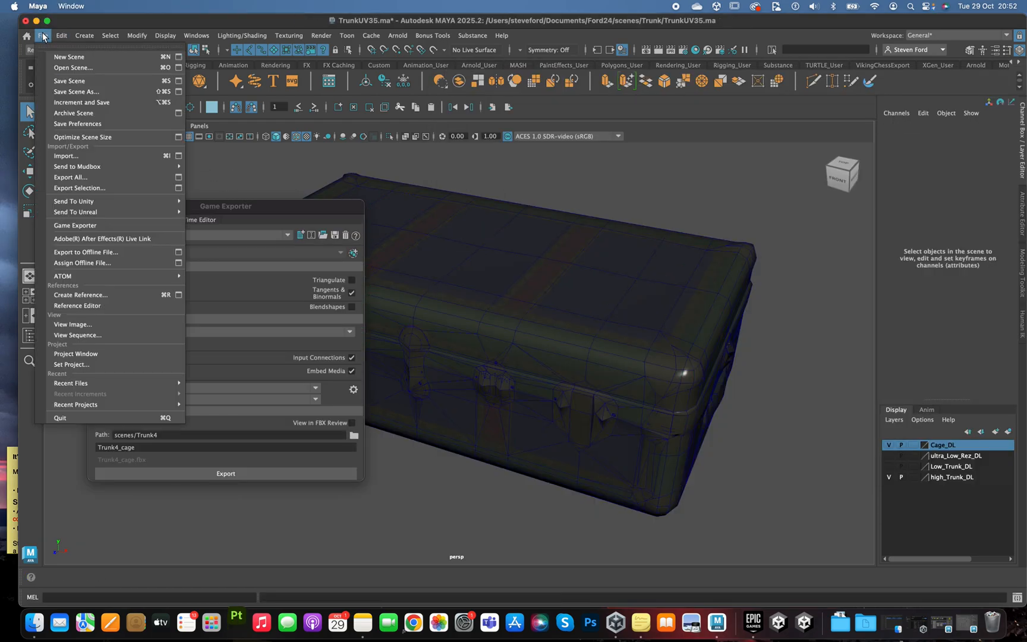
click(93, 418)
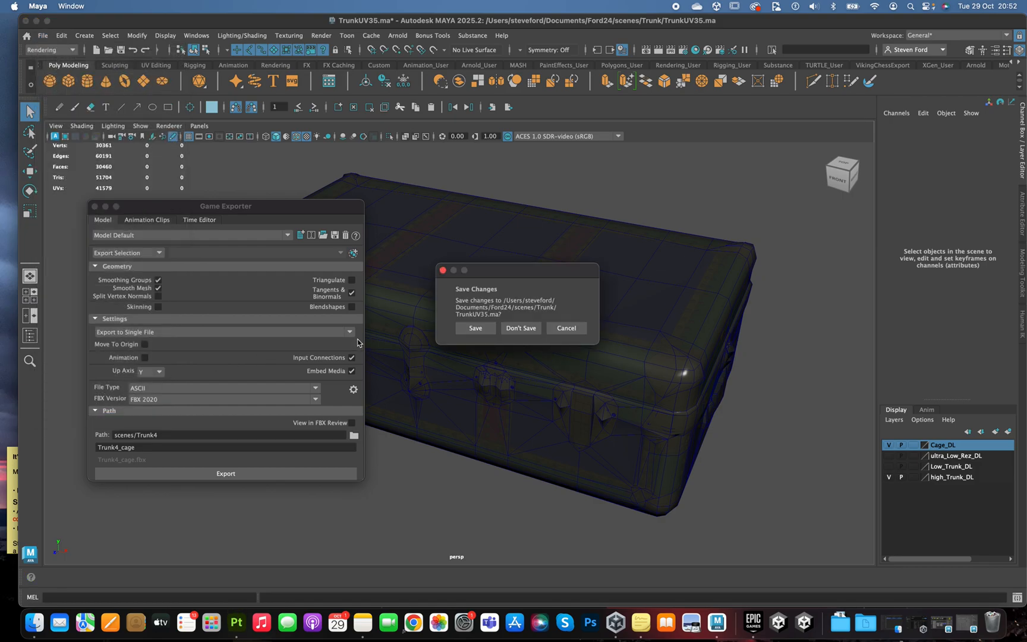
click(476, 328)
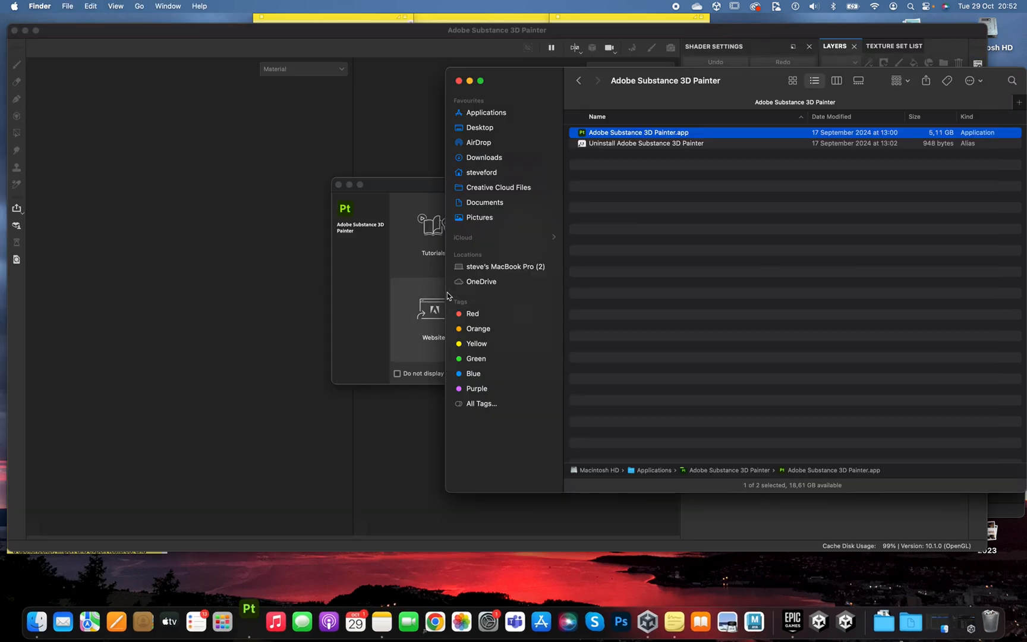
Switch to Substance 3D Painter and dismiss its home screen.
click(424, 185)
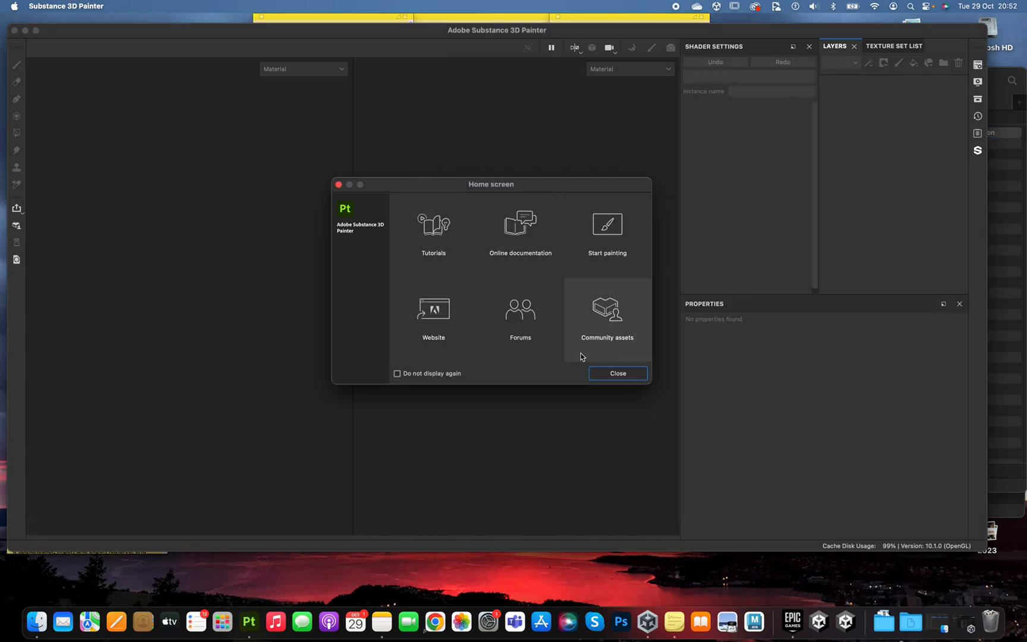
click(606, 378)
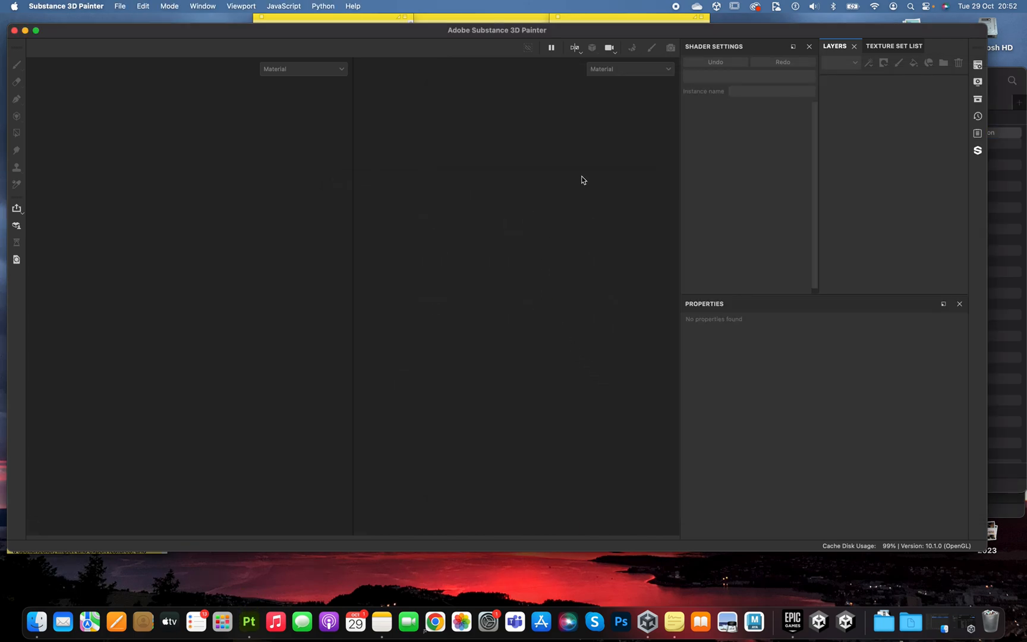
Start a new project and choose Trunk4_low.fbx from the scenes/Trunk4 folder as its mesh file.
mouse_move(665, 31)
mouse_down()
mouse_move(701, 30)
mouse_move(682, 27)
mouse_up()
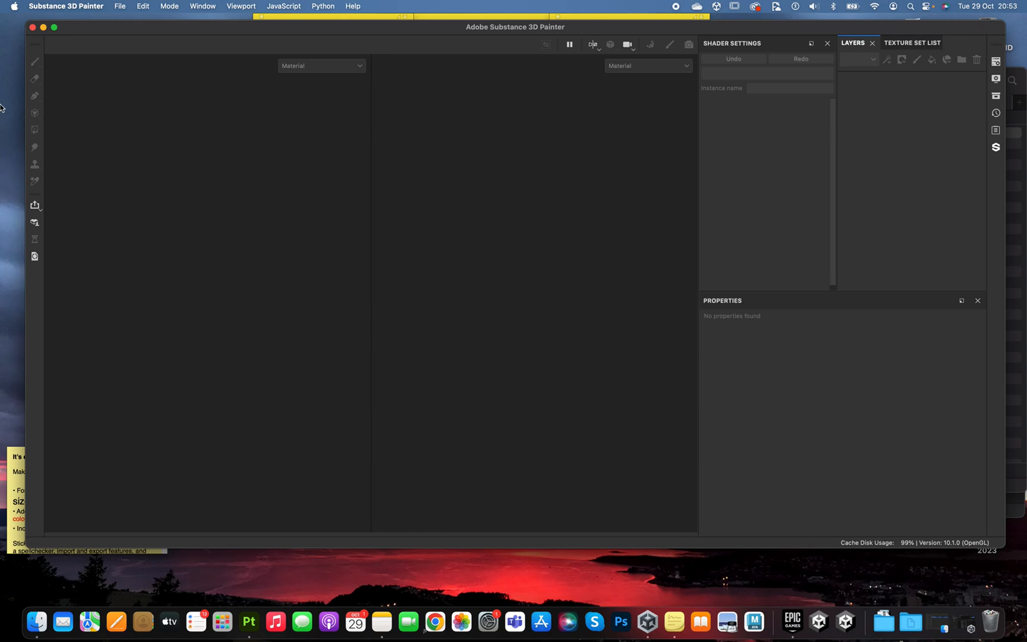
drag(117, 31, 112, 27)
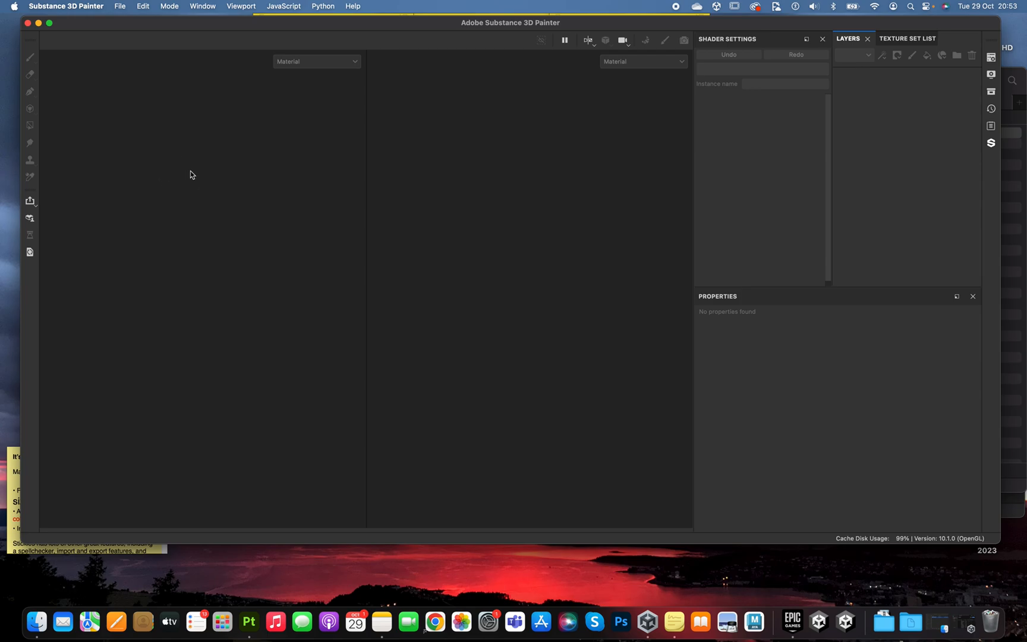
click(119, 7)
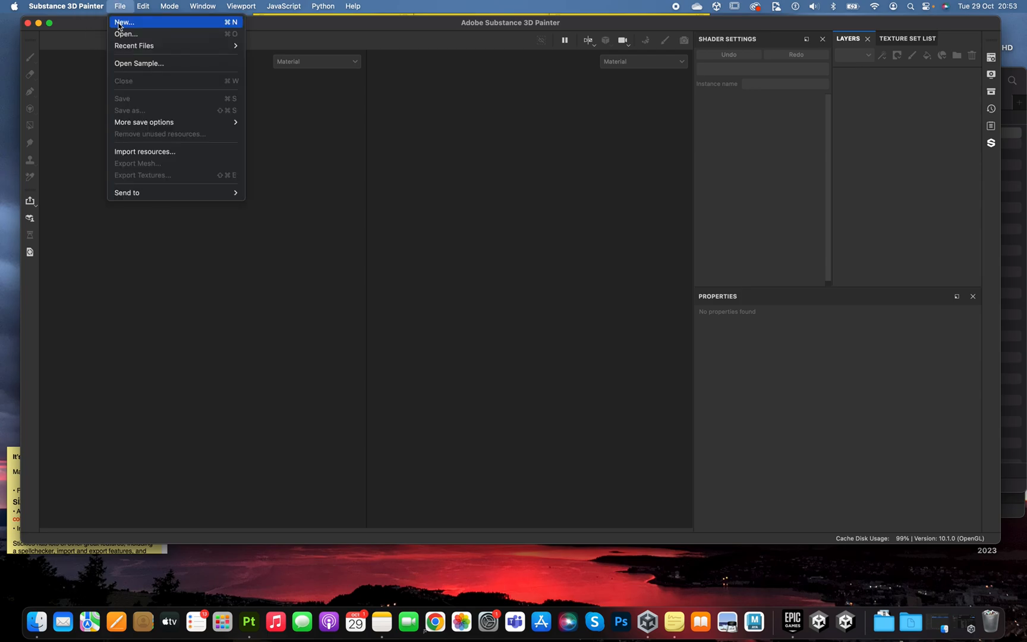
mouse_move(119, 46)
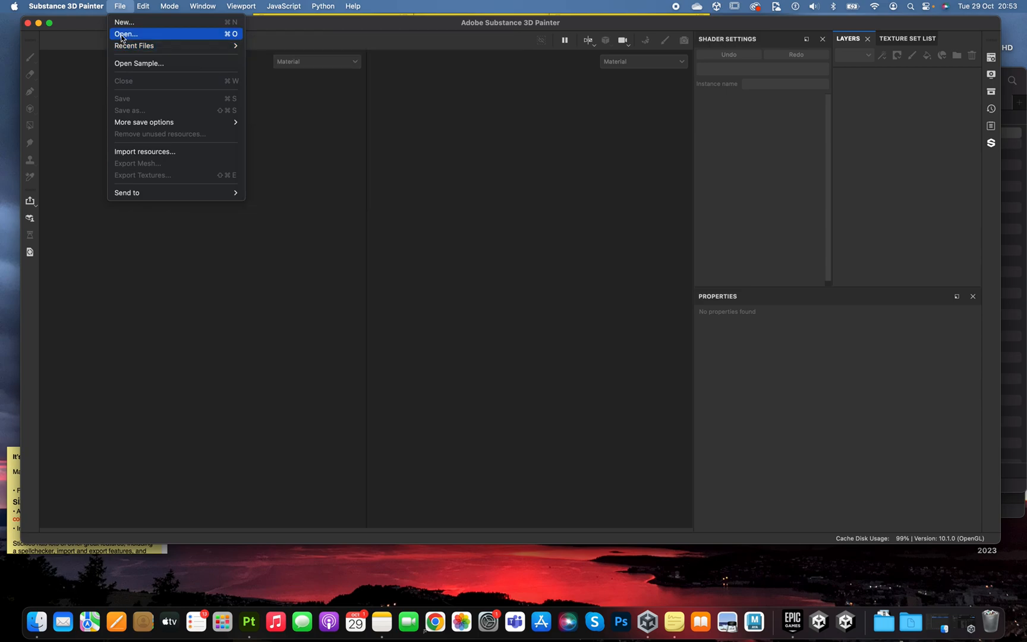
click(124, 22)
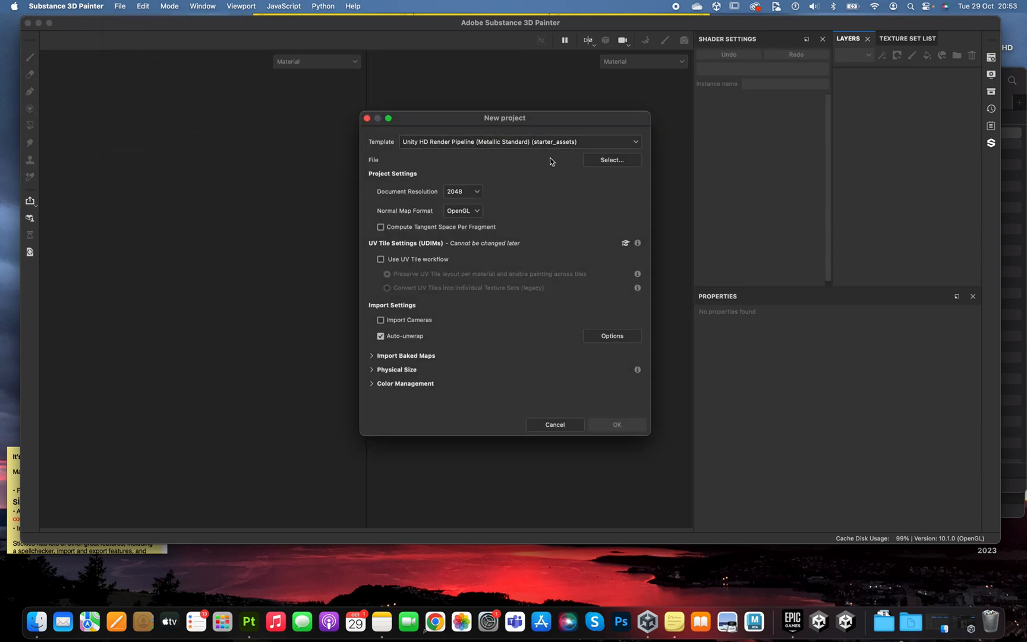
click(597, 161)
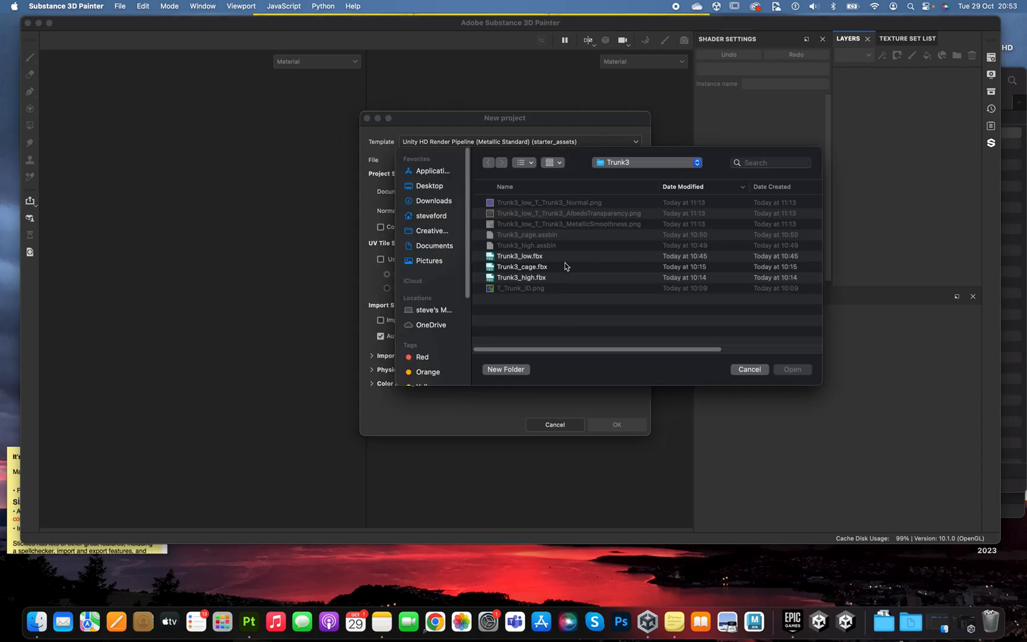
click(648, 166)
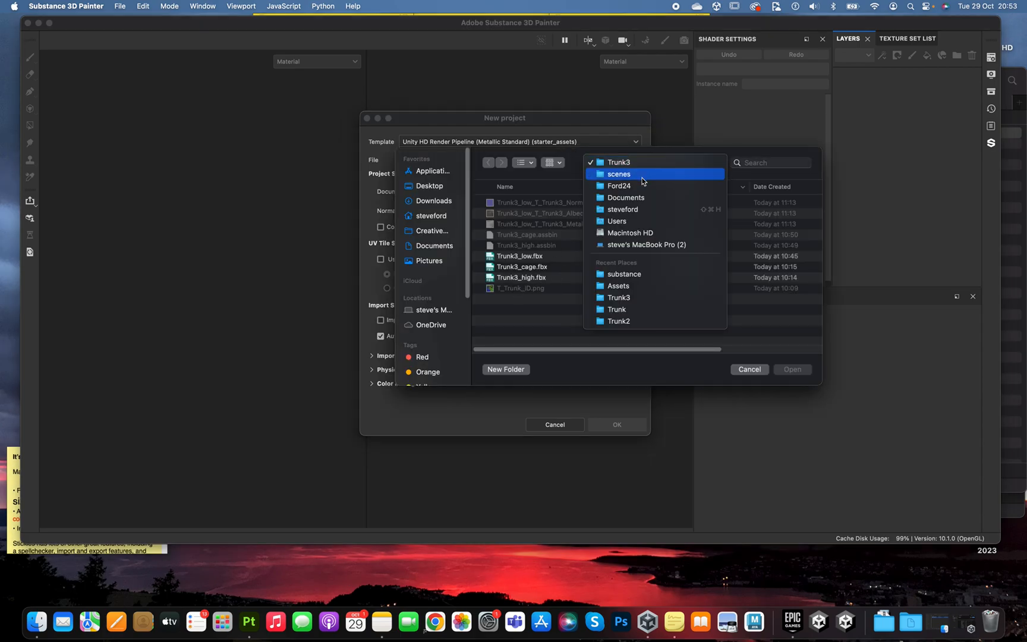
click(642, 174)
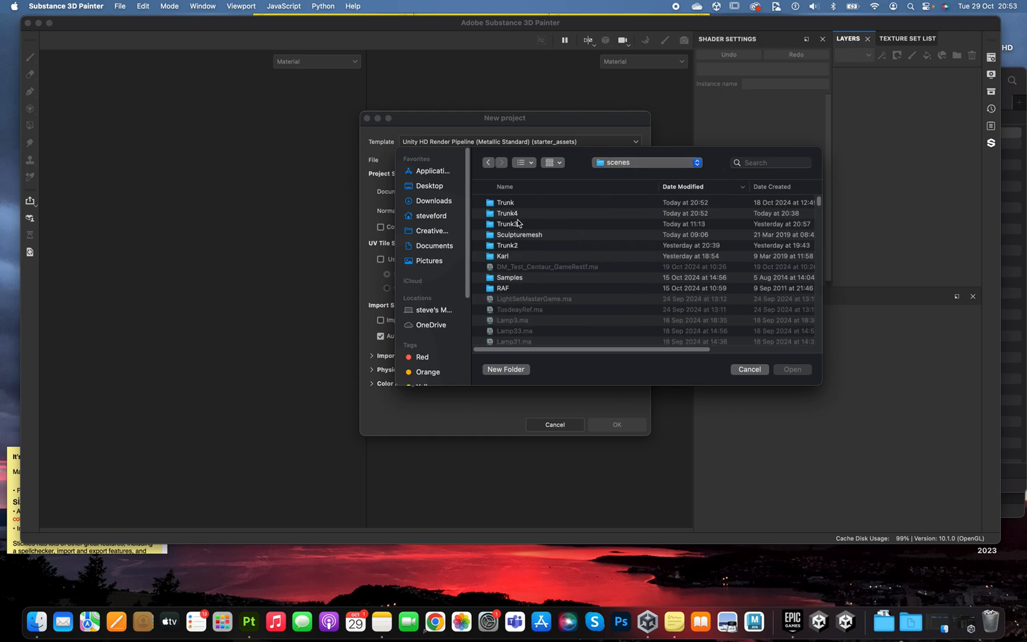
double_click(520, 215)
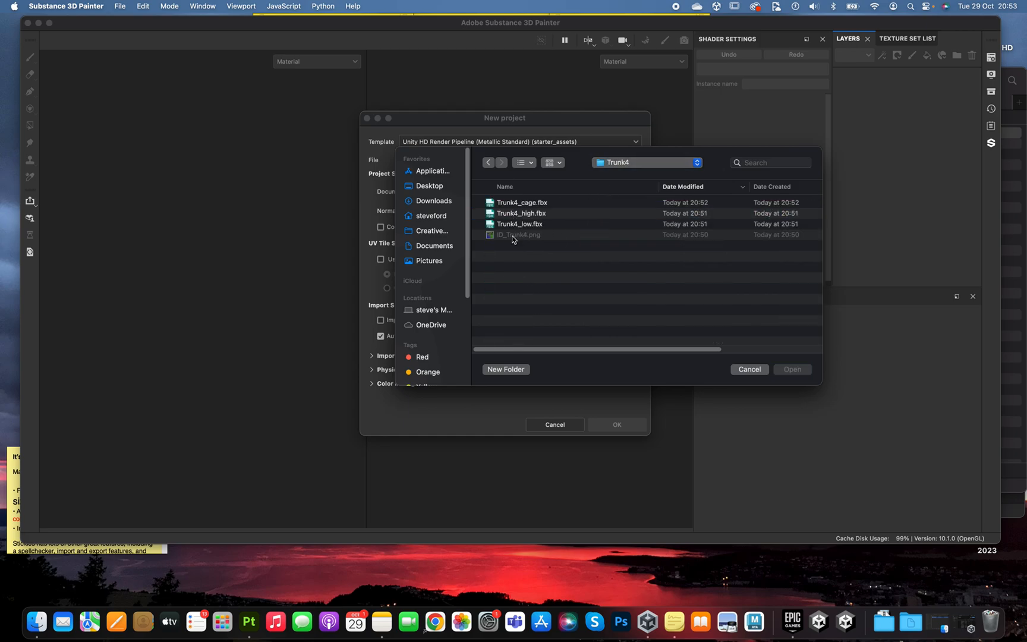
click(513, 226)
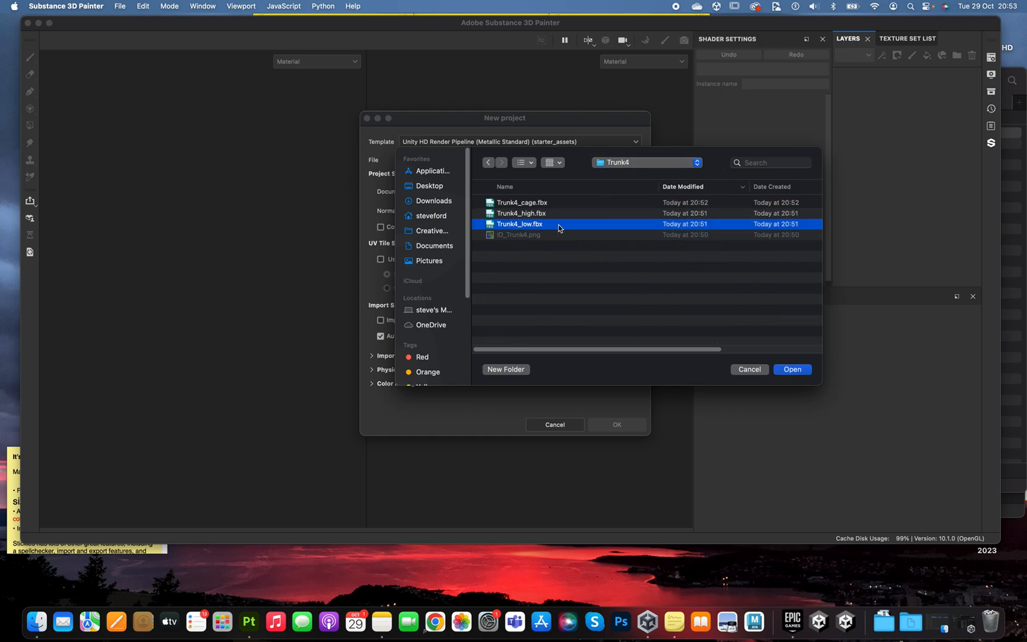
click(793, 371)
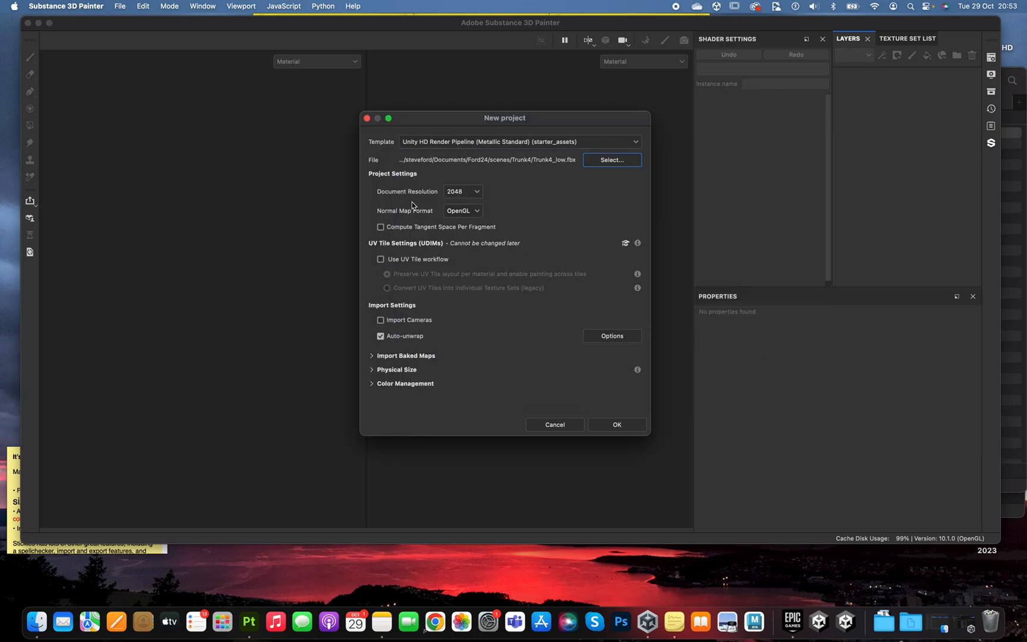
Select the Unity HD Render Pipeline (Metallic Standard) template and try to create the project.
click(474, 143)
scroll(473, 226, down, 3)
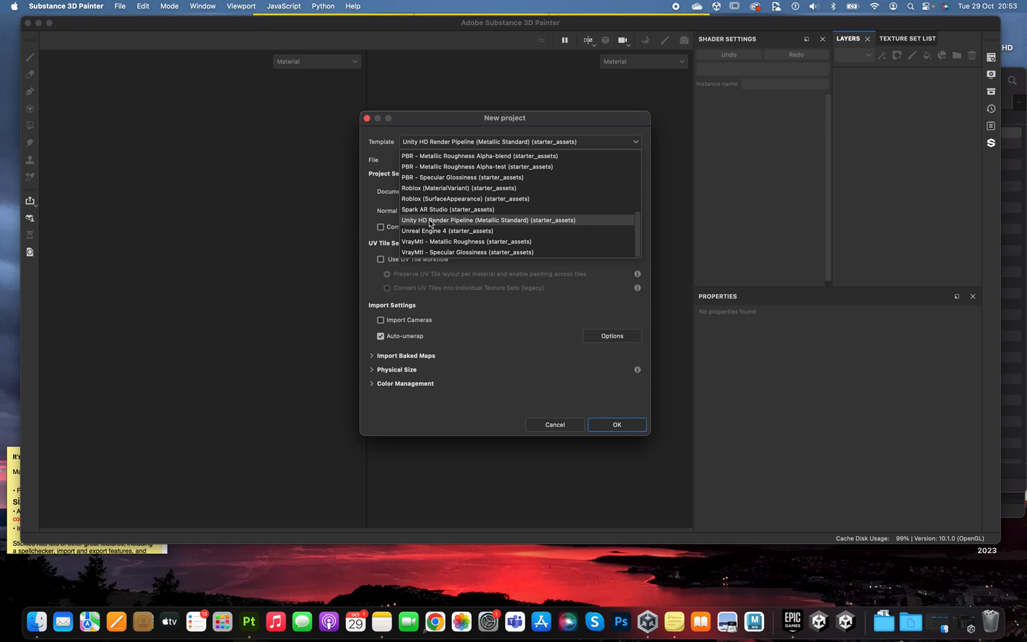
click(430, 221)
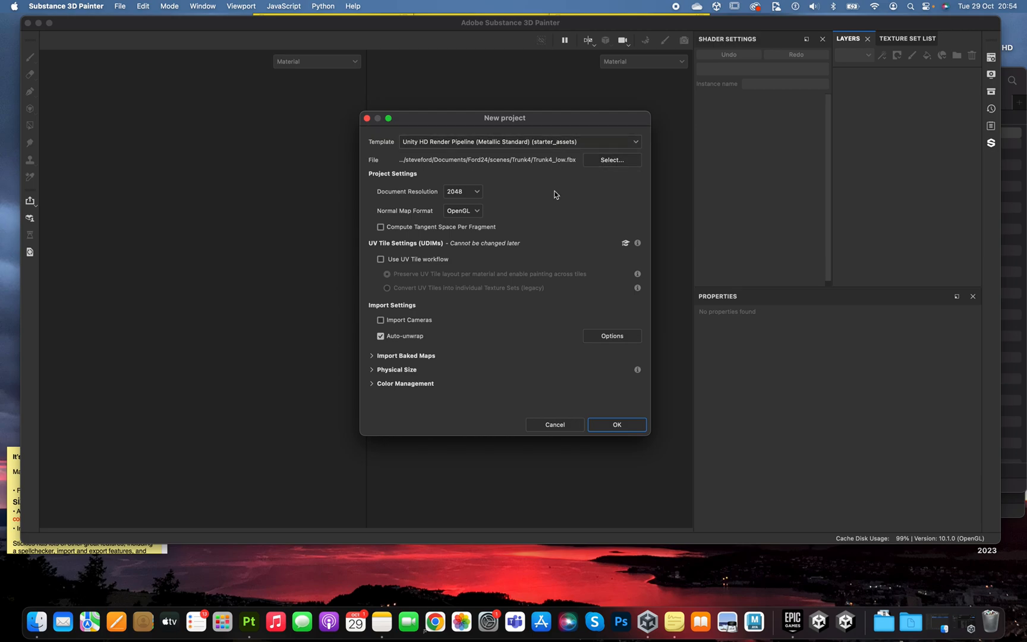
click(633, 426)
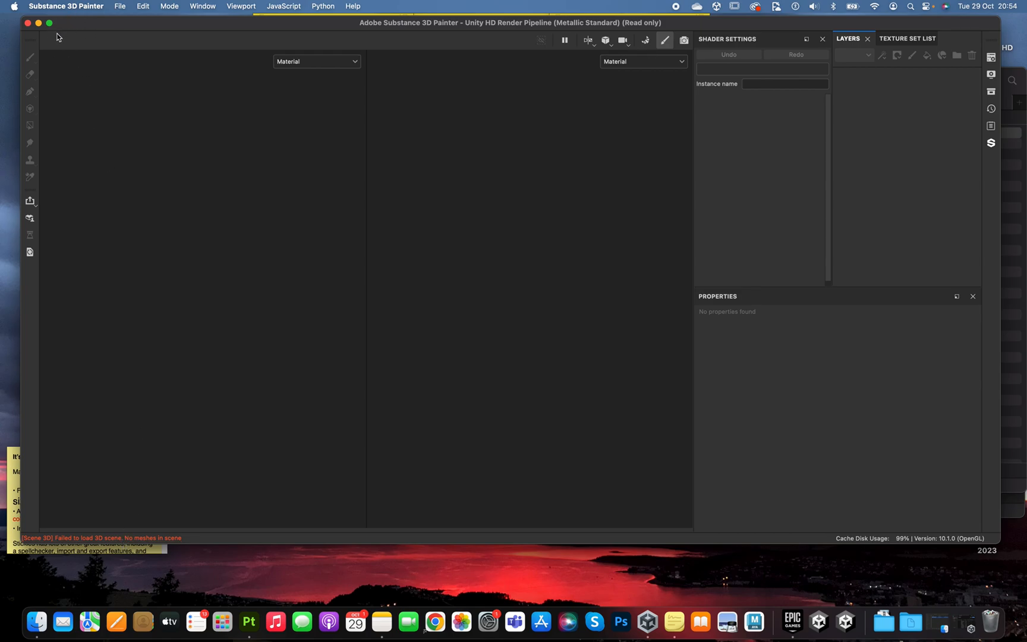
Try again to create a new project from Trunk4_low.fbx, discarding the changes to the open project.
click(121, 6)
click(130, 23)
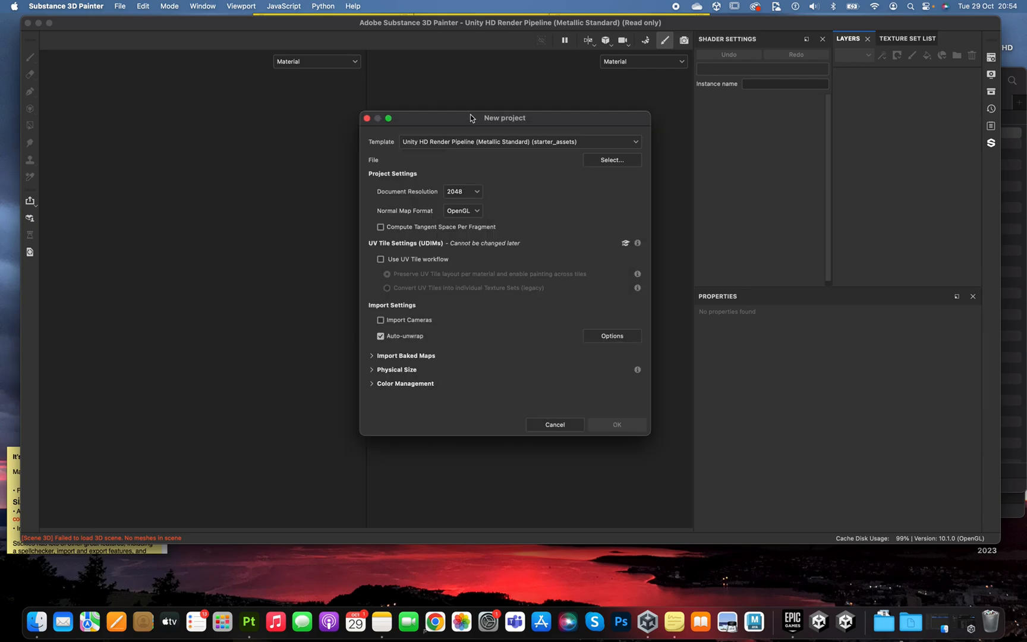
click(591, 164)
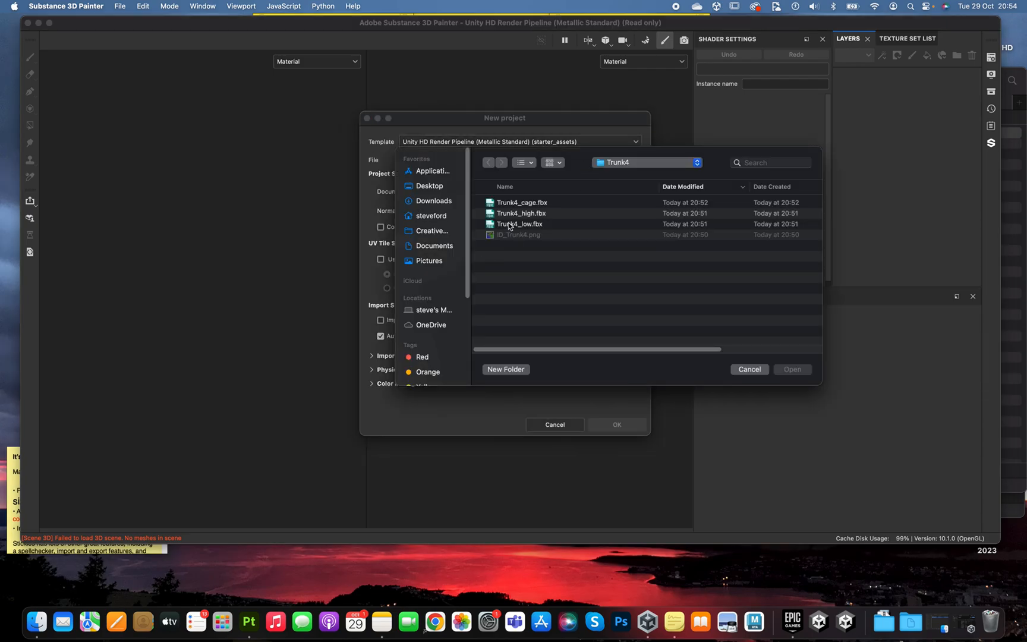
click(509, 226)
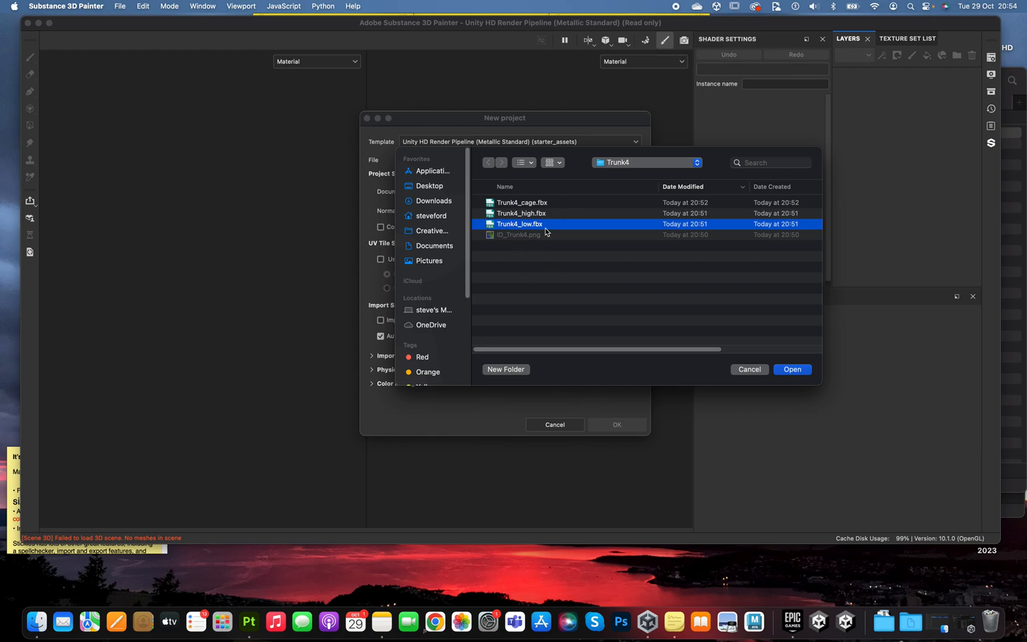
click(777, 370)
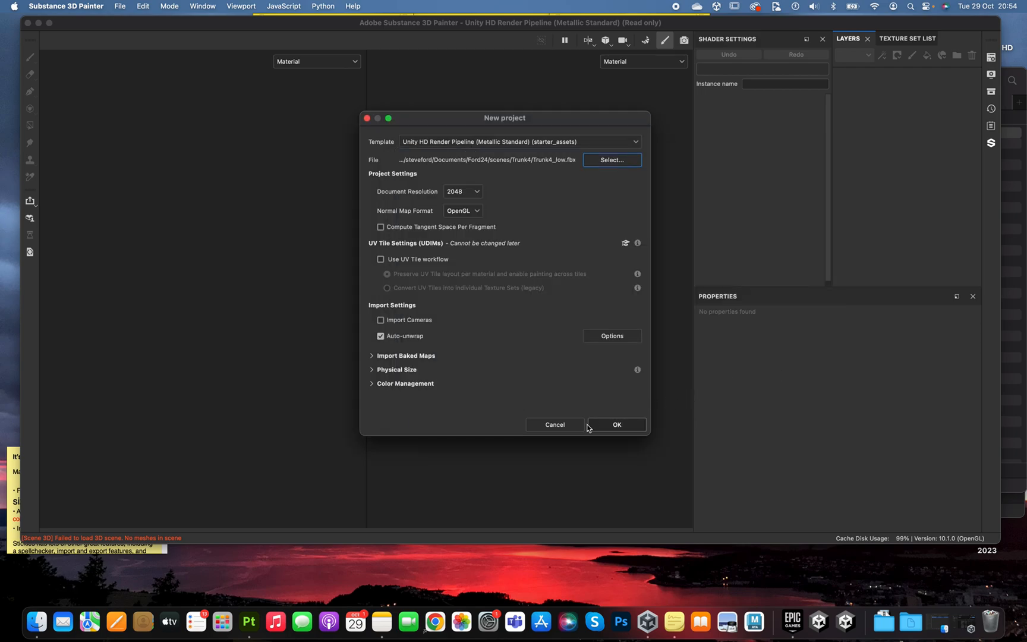
click(609, 426)
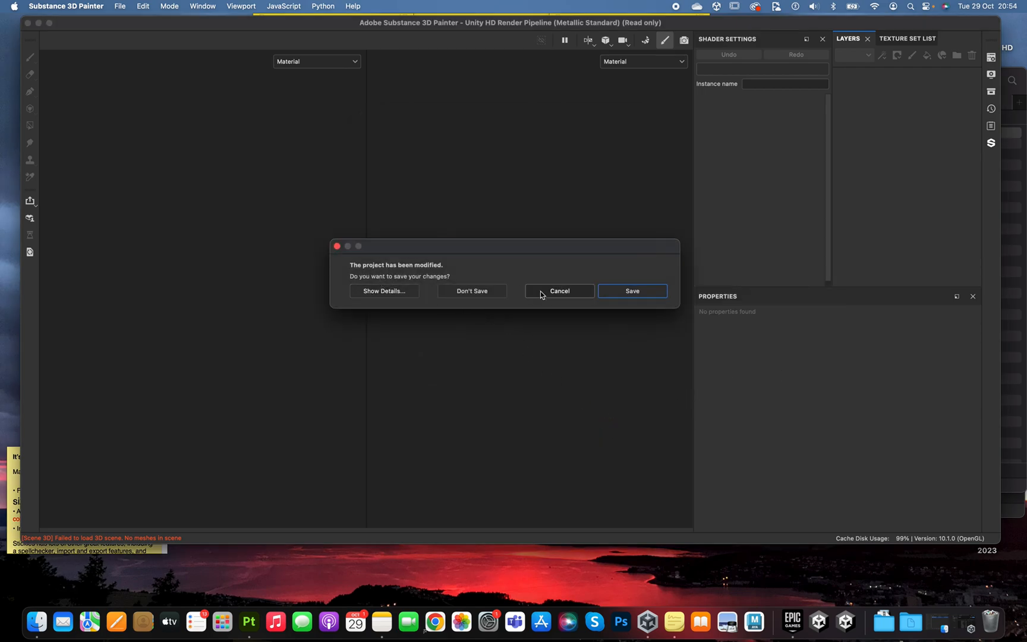
click(473, 292)
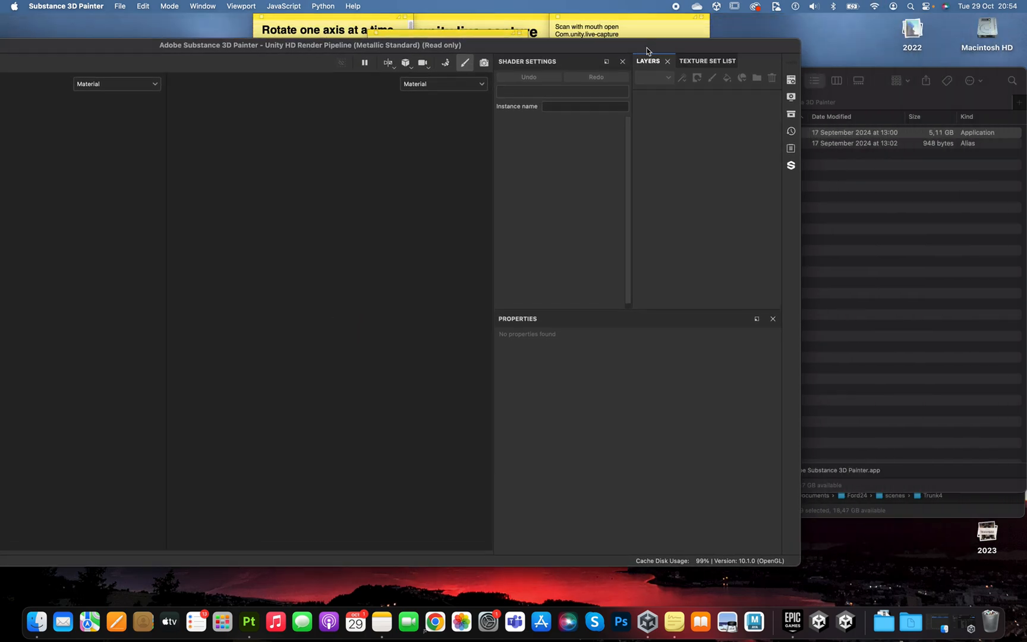
Switch to the Finder window of the Ford24 folder and expand the Trunk4 folder under scenes.
click(891, 296)
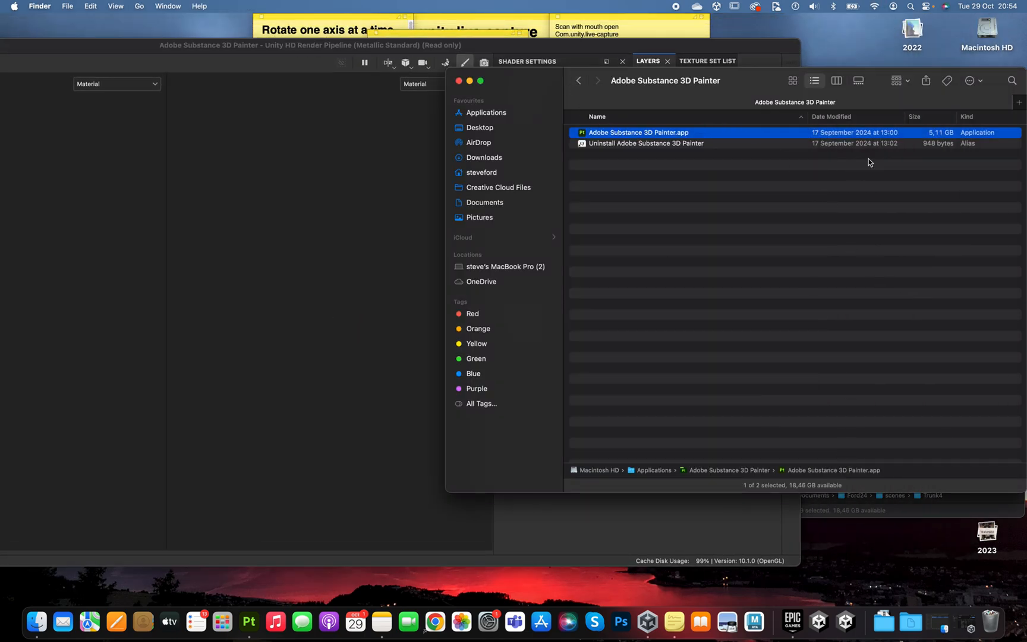
drag(764, 82, 597, 216)
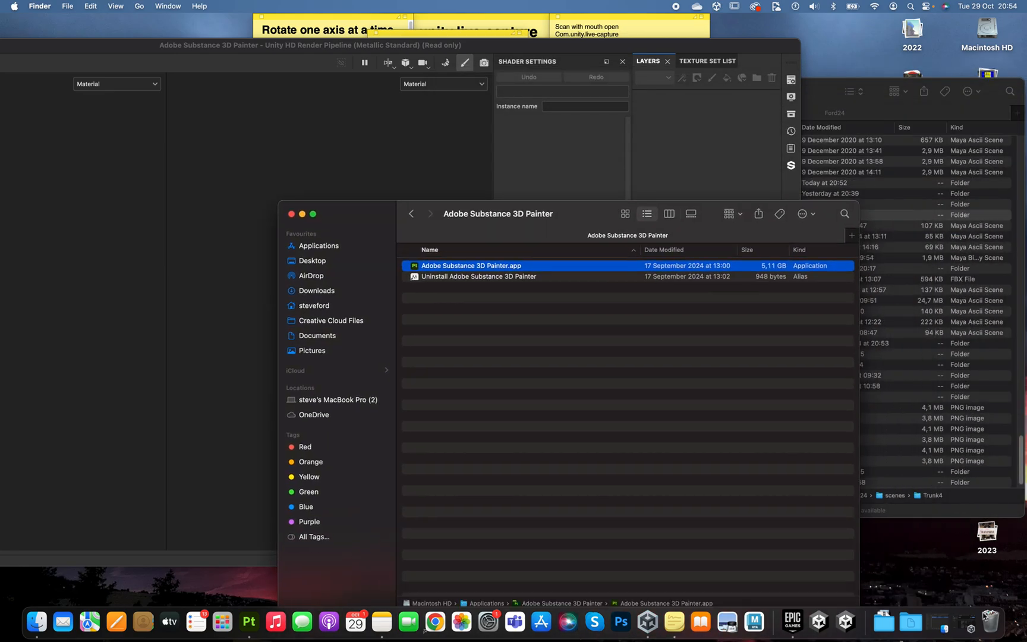
click(884, 452)
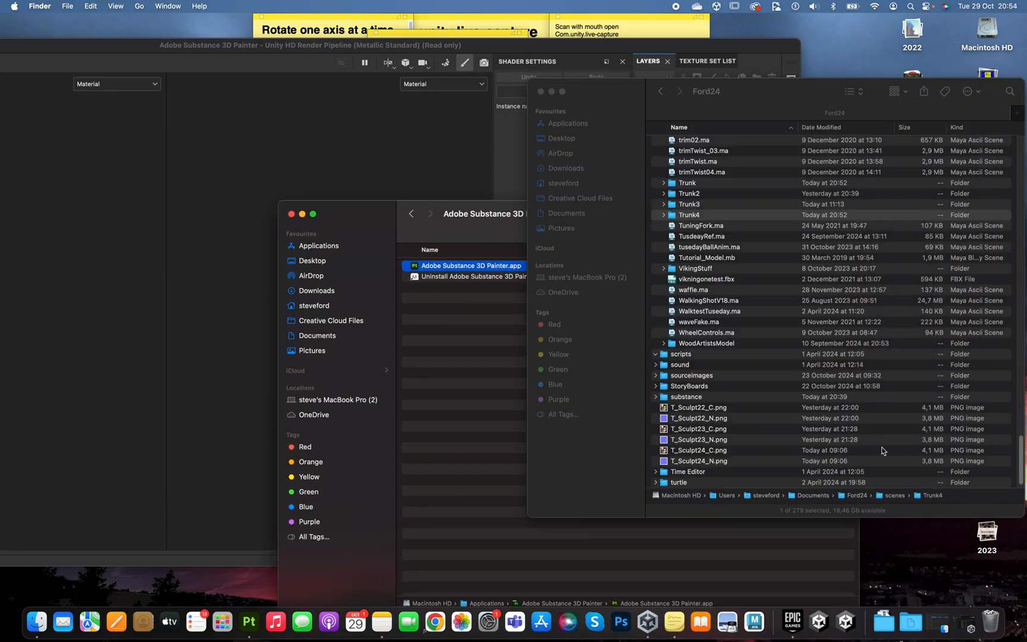
click(664, 214)
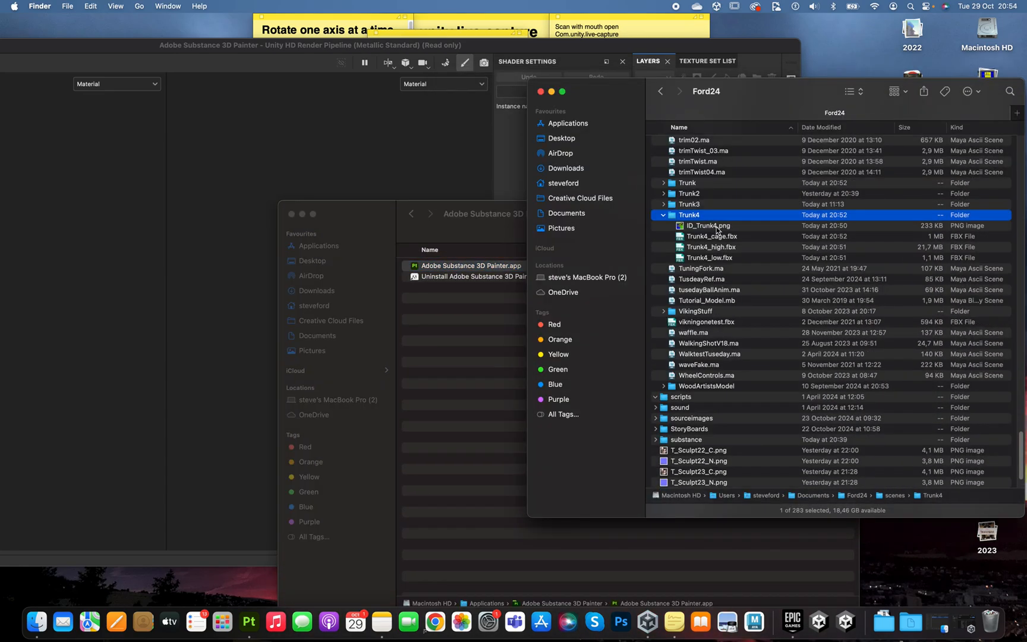
Open Trunk4_low.fbx in Autodesk FBX Review, examine the trunk mesh from an elevated angle, and close the viewer.
click(721, 260)
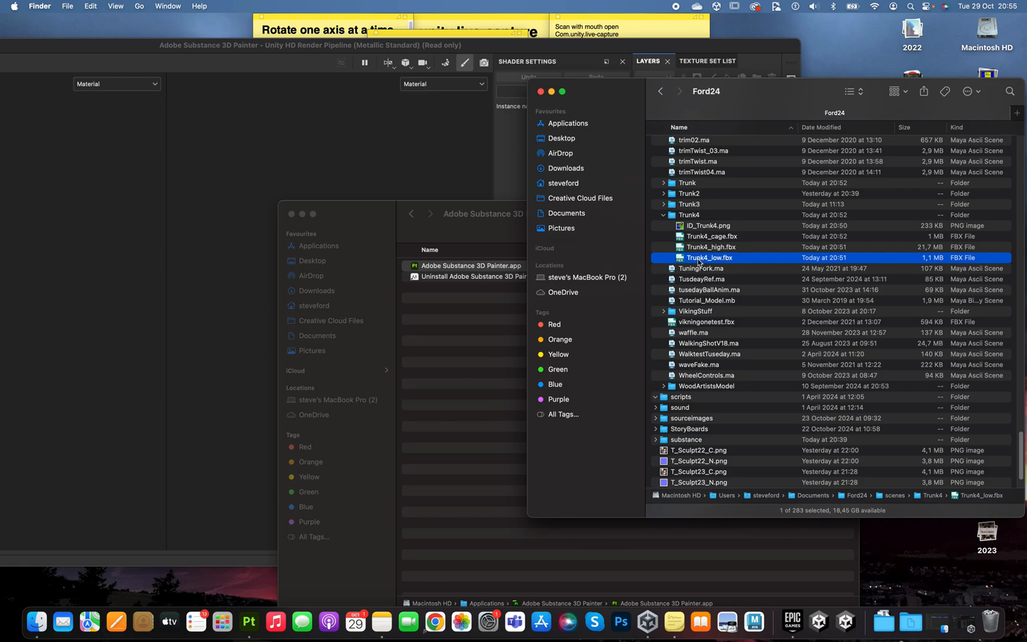
double_click(688, 260)
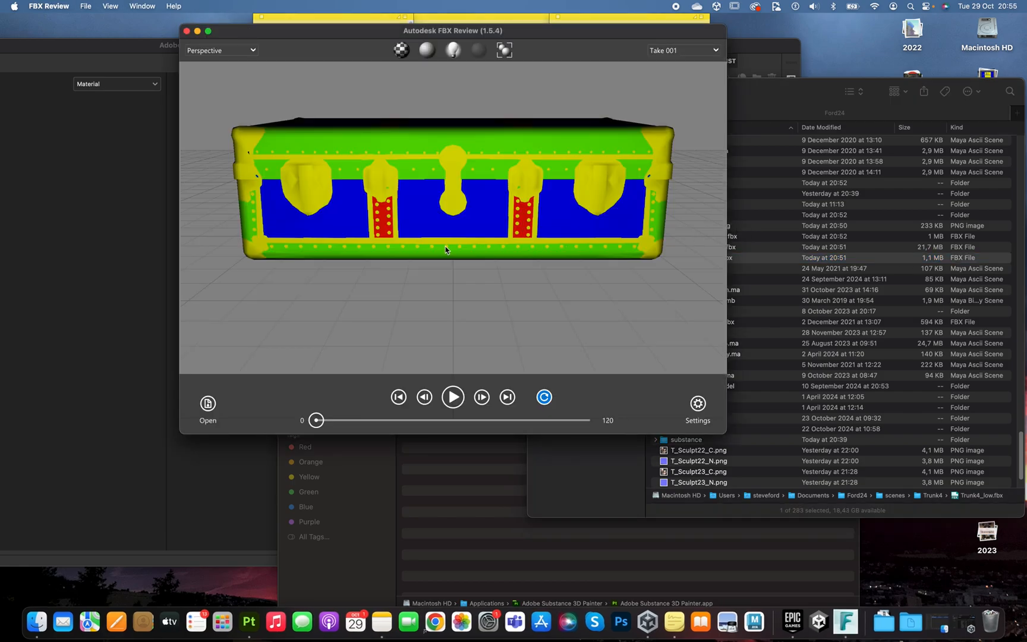
drag(446, 249, 264, 71)
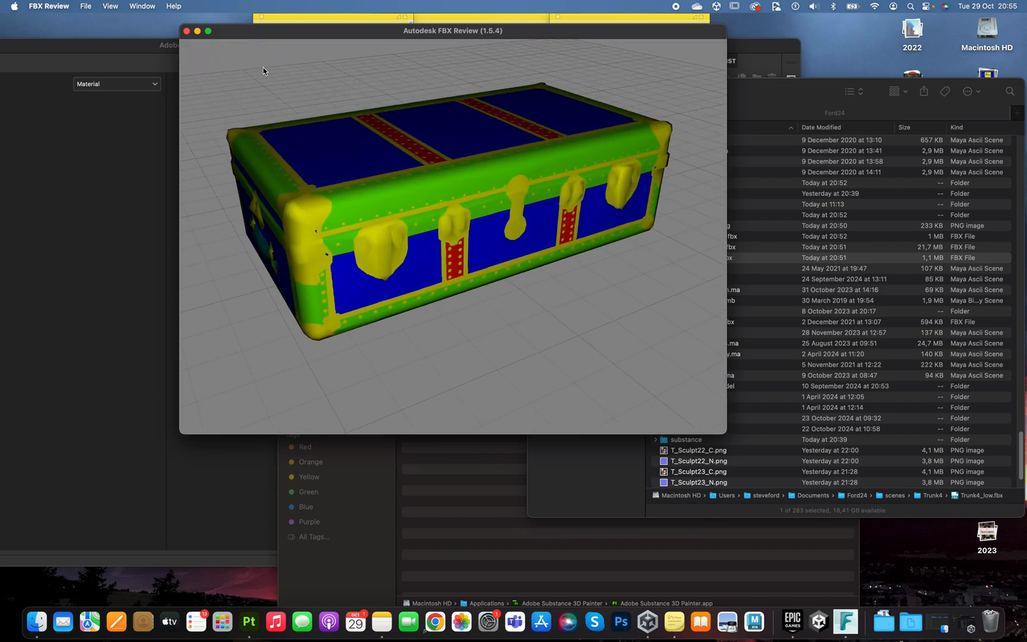
click(187, 31)
Return to Substance 3D Painter and move its window back up so the whole workspace fits the desktop.
click(173, 212)
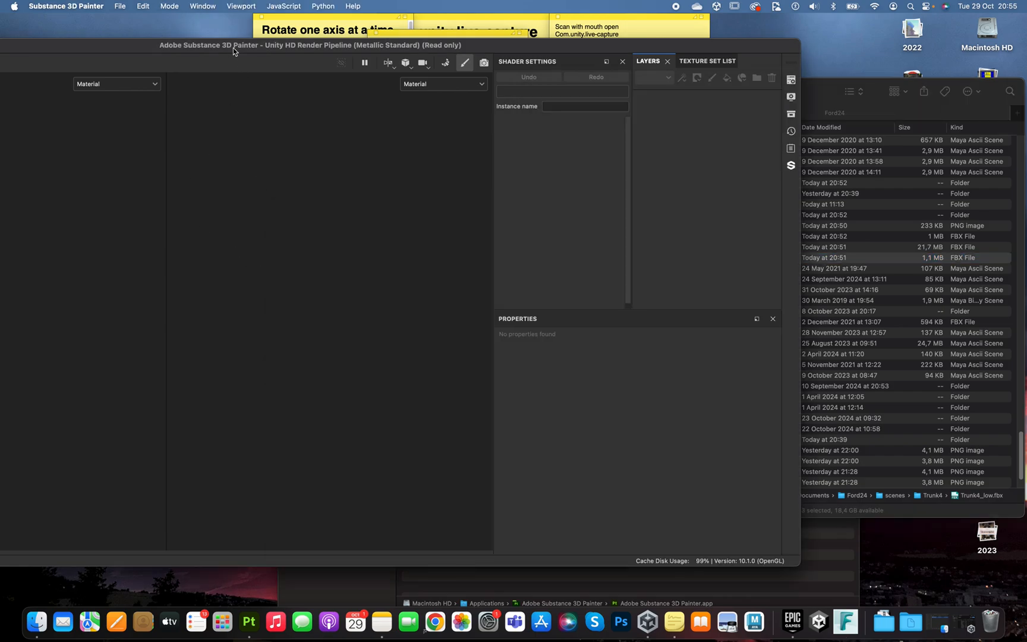
mouse_move(235, 45)
mouse_down()
mouse_move(271, 49)
mouse_move(187, 105)
mouse_move(202, 261)
mouse_move(256, 352)
mouse_up()
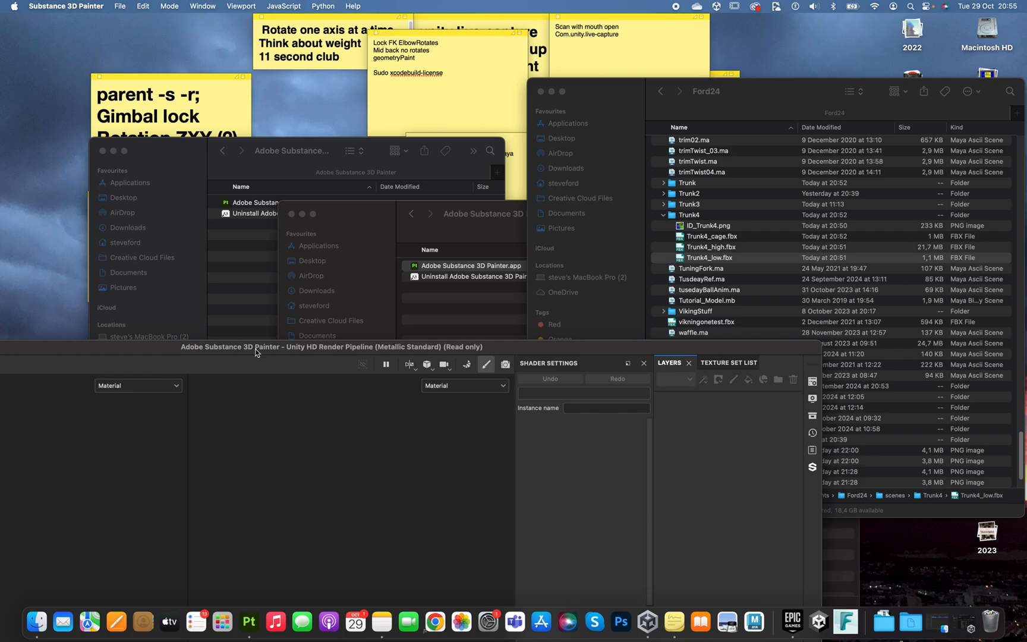
mouse_move(255, 352)
mouse_down()
mouse_move(256, 238)
mouse_move(342, 72)
mouse_move(386, 20)
mouse_move(369, 22)
mouse_up()
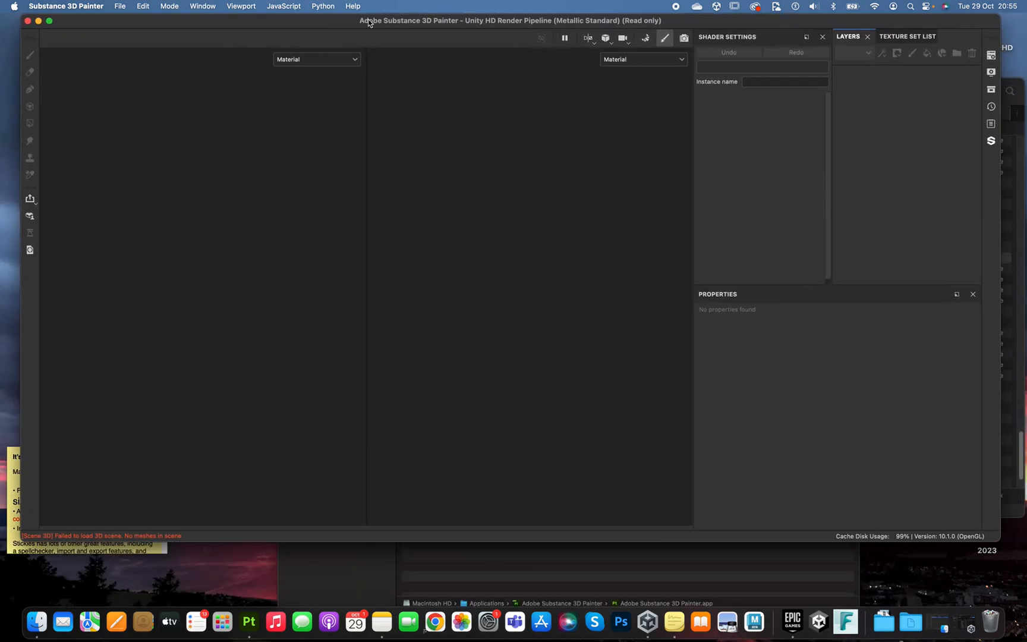
click(118, 7)
mouse_move(133, 46)
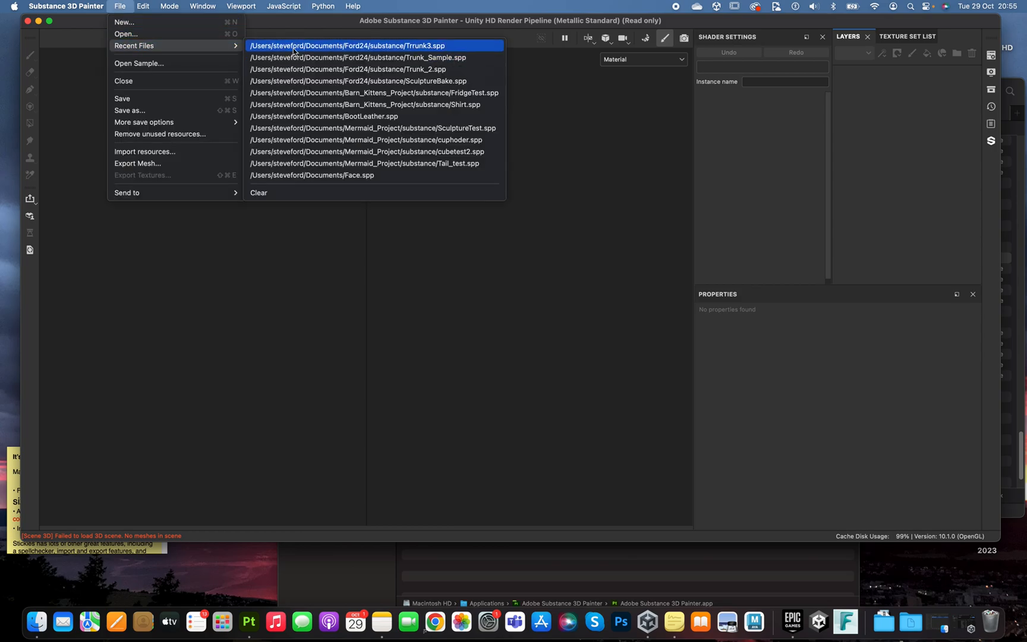
click(218, 33)
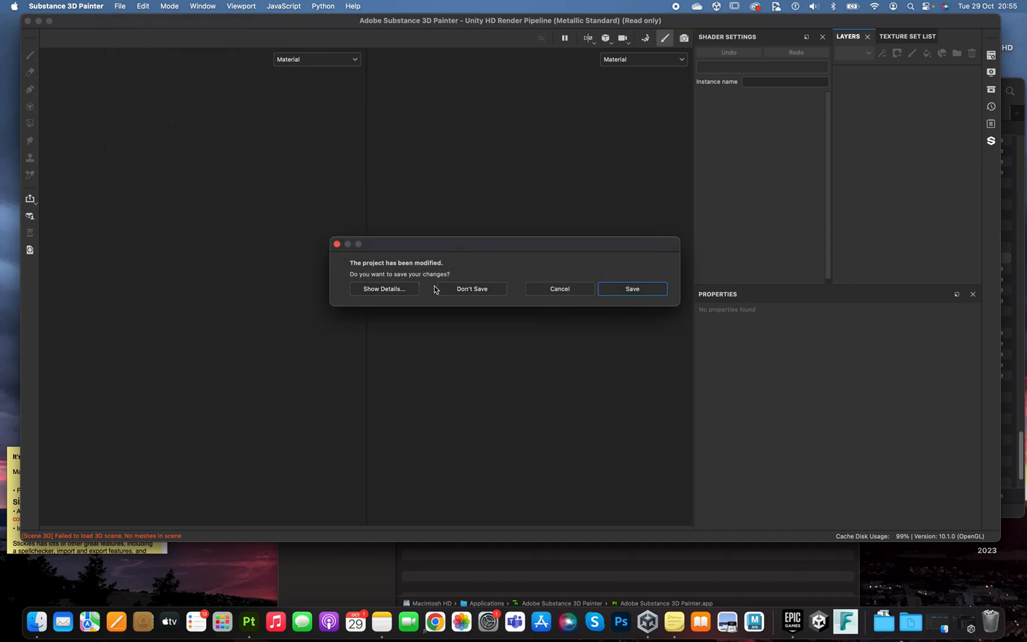
click(469, 290)
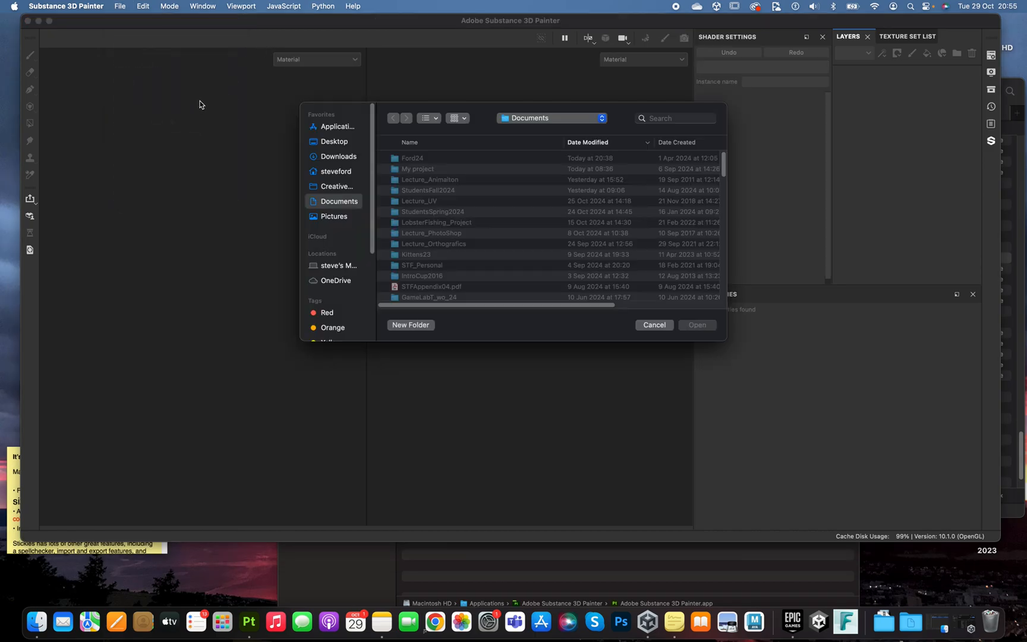
double_click(427, 159)
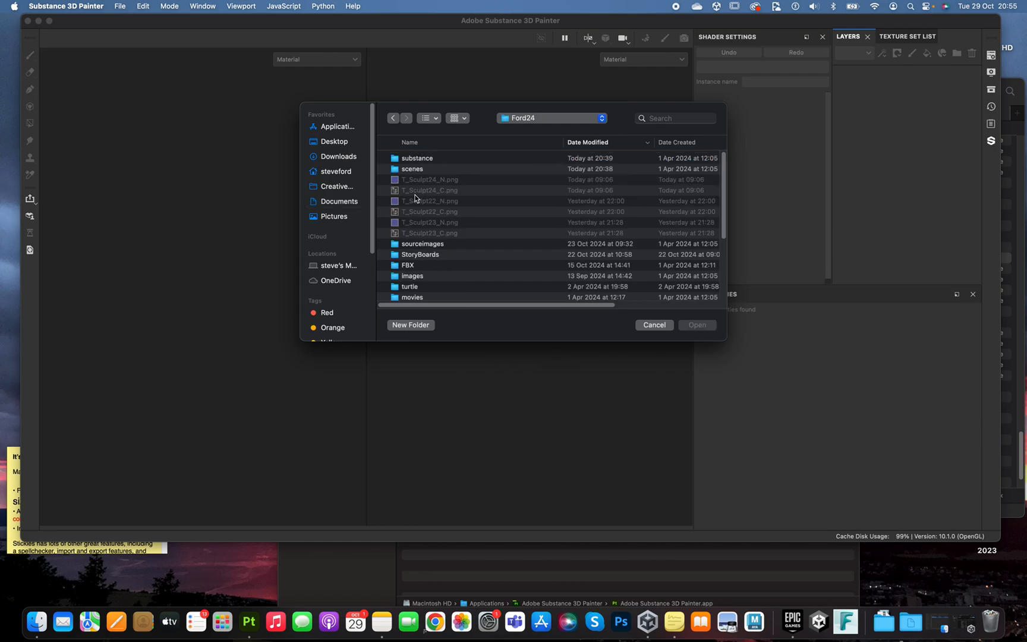
double_click(418, 169)
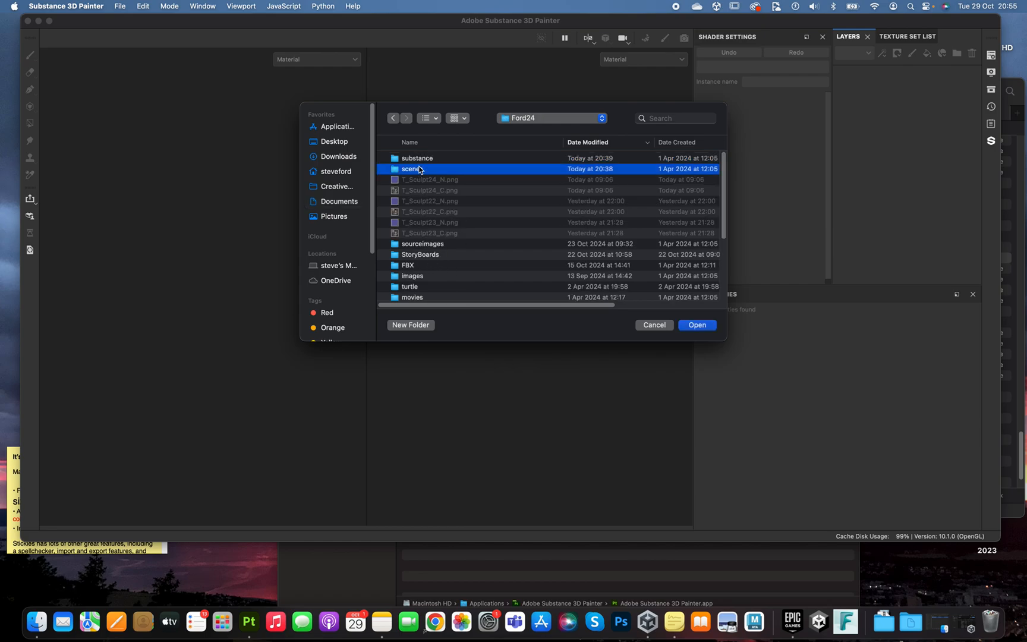
double_click(414, 170)
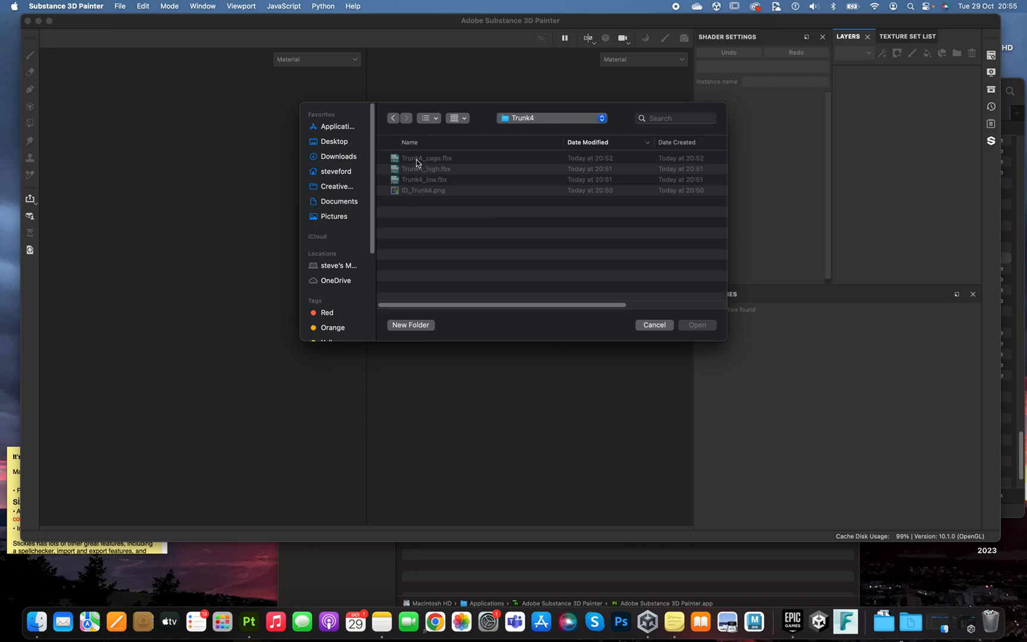
click(657, 326)
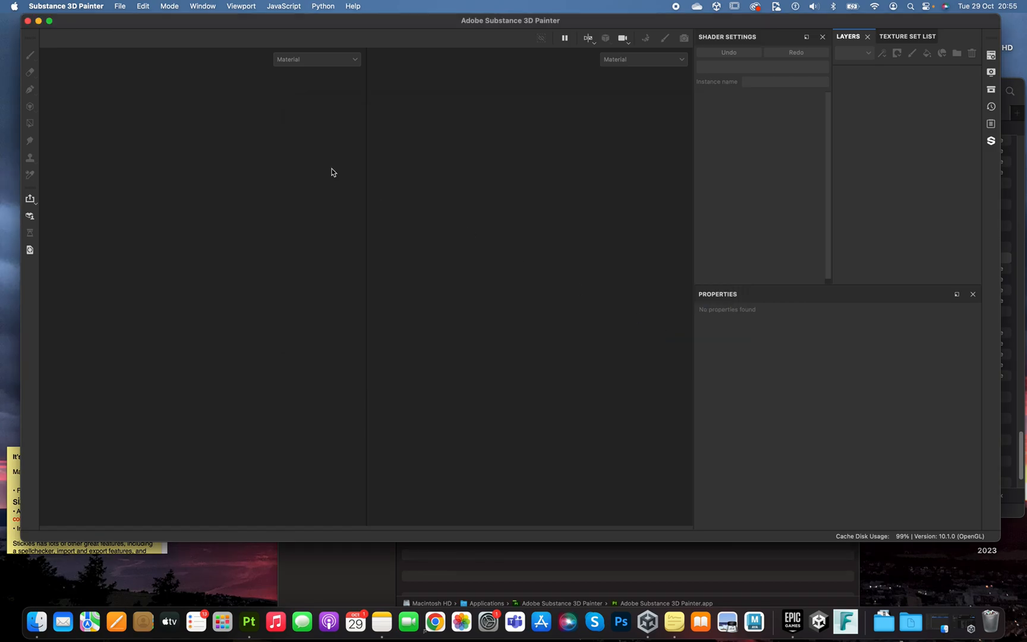
Try to create a new project from Trunk4_low.fbx with the Unity HD Render Pipeline template, 2048 resolution and OpenGL normals.
click(119, 7)
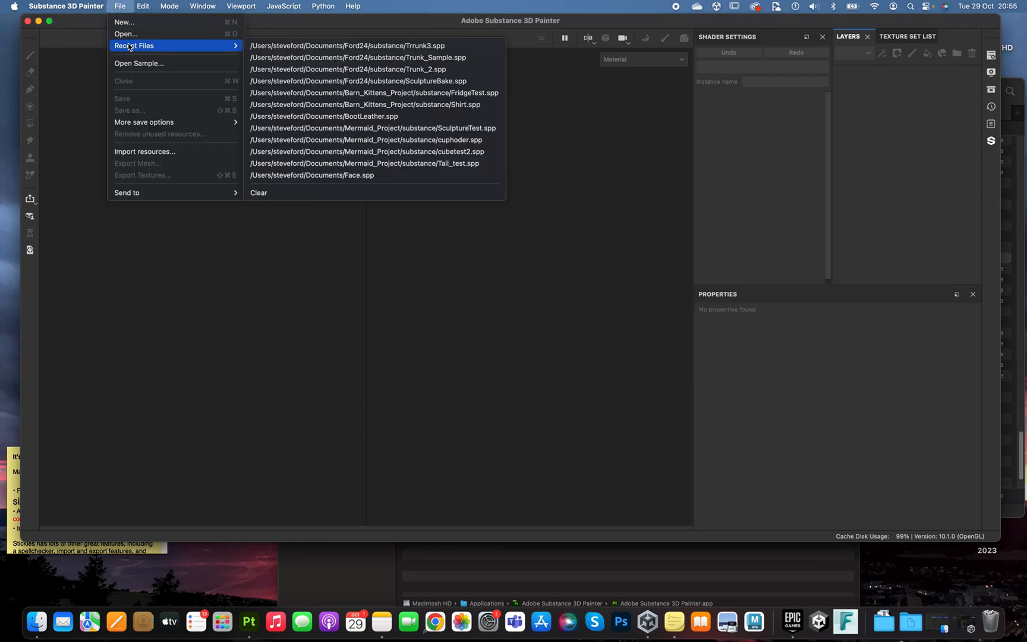
click(129, 24)
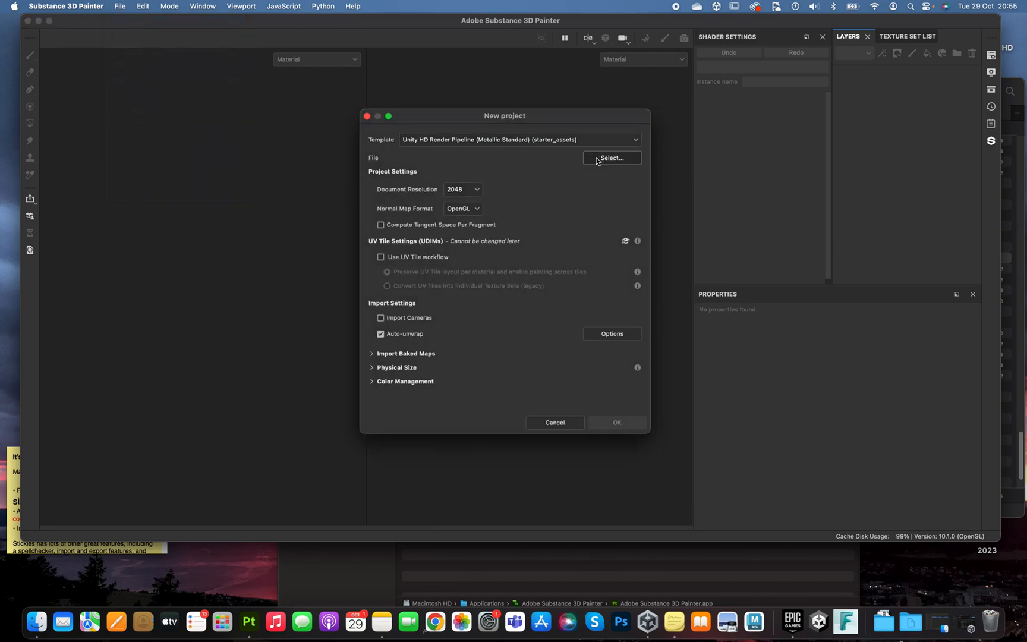
click(607, 159)
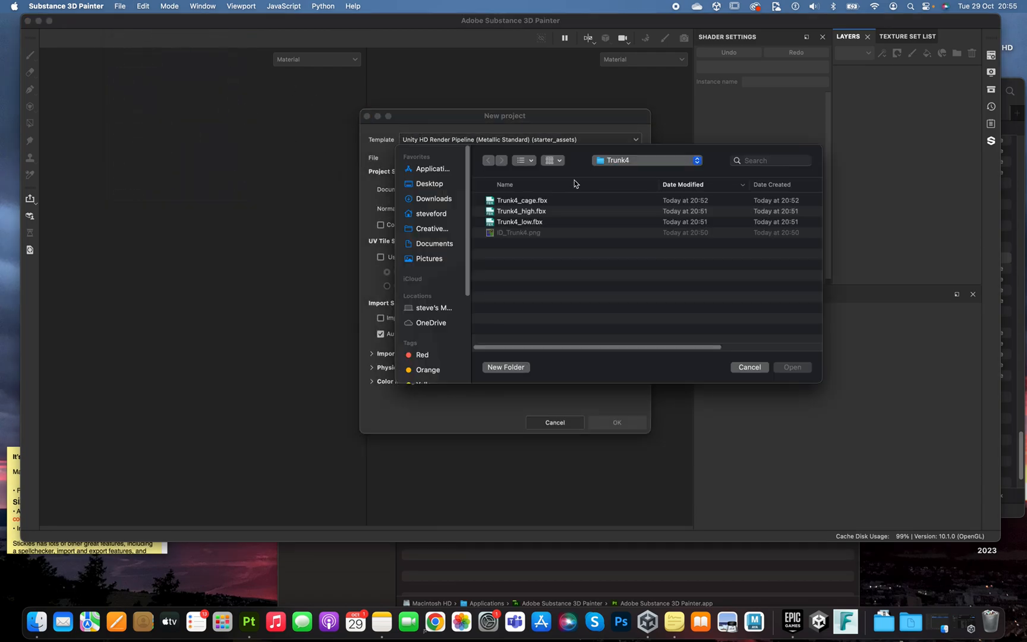
click(513, 221)
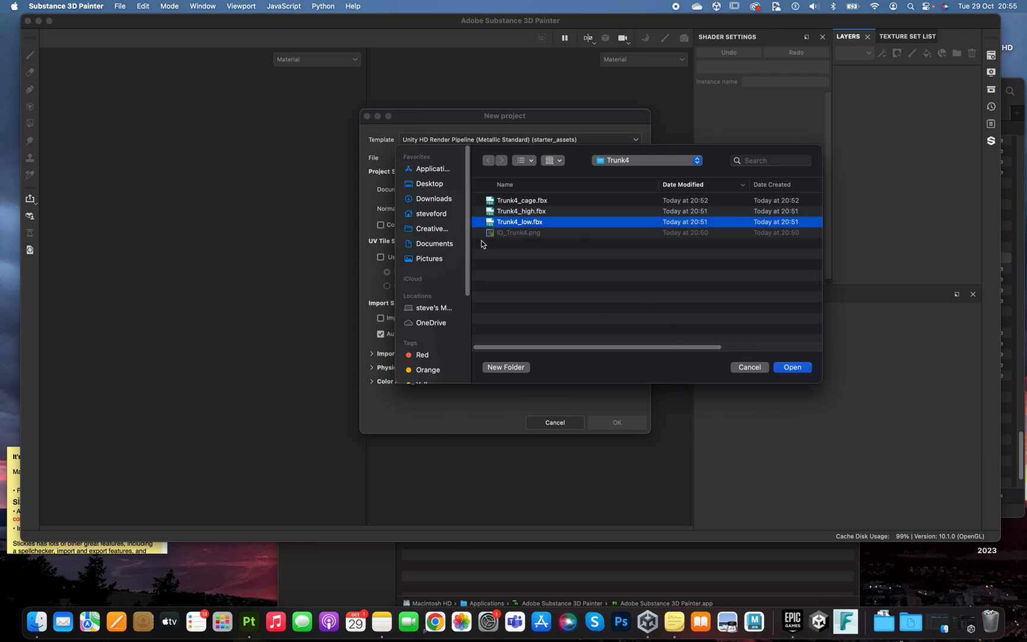
click(781, 366)
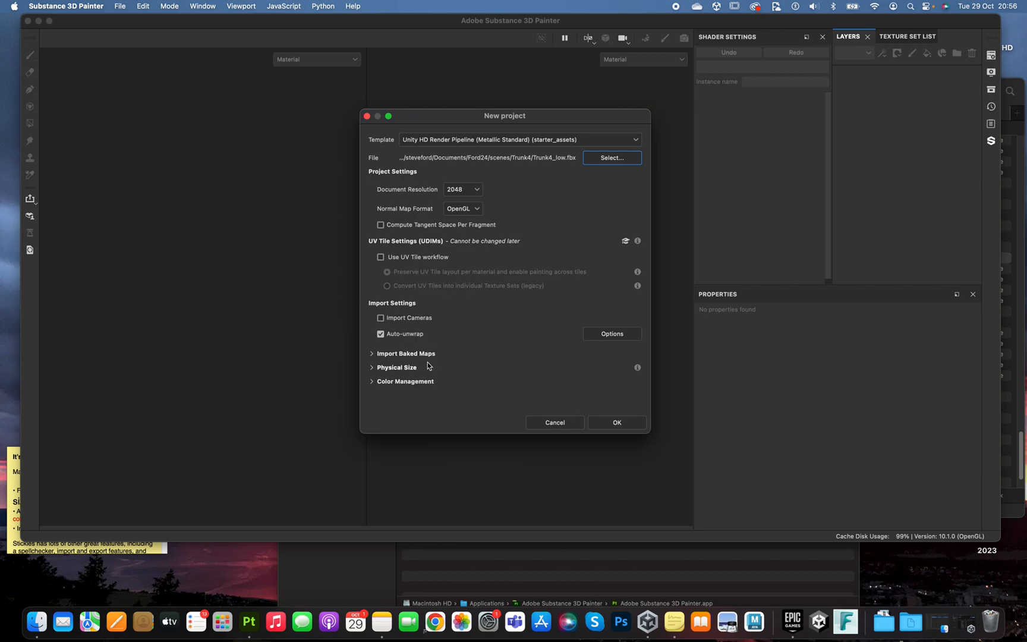
click(394, 354)
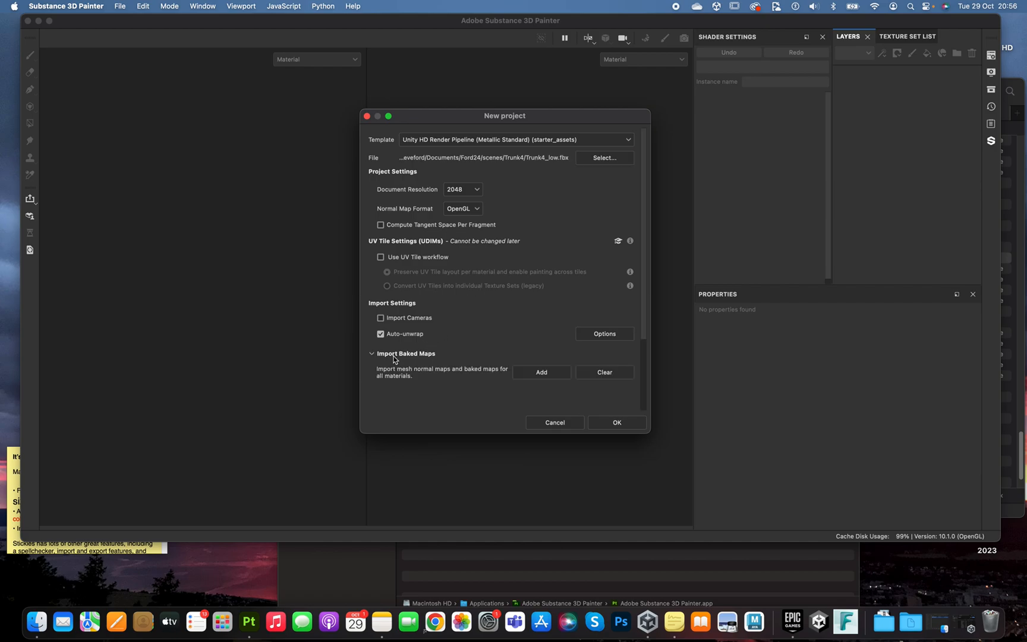
click(393, 354)
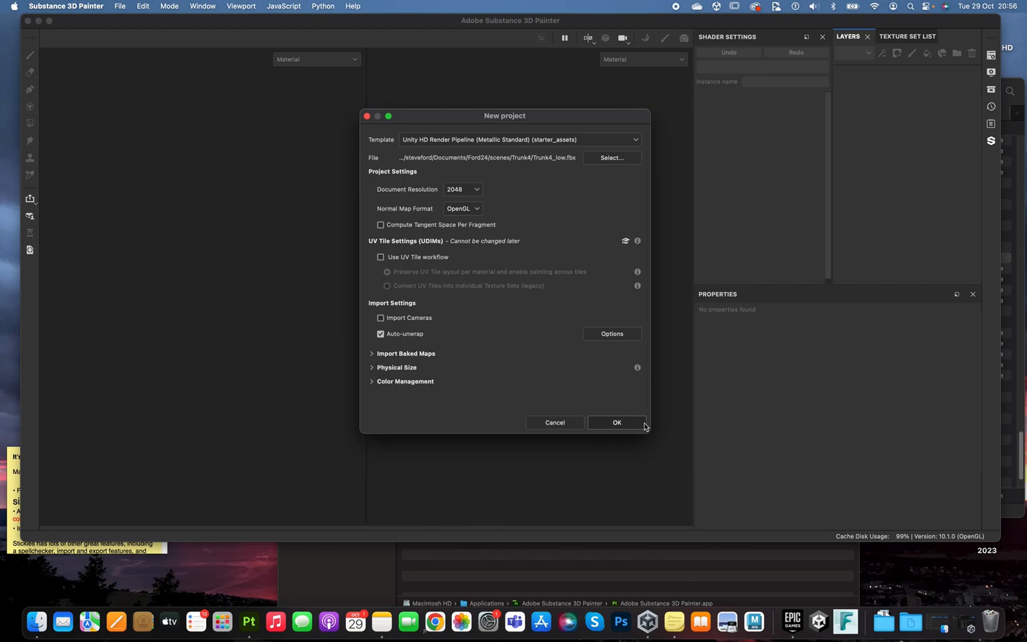
click(622, 425)
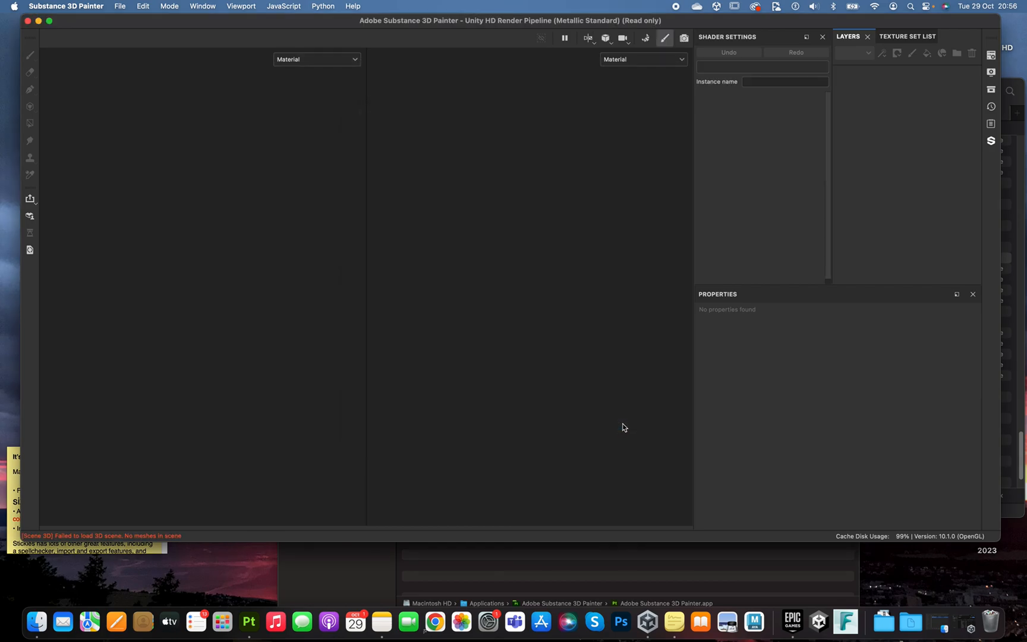
Open the log to read the scene loading errors, look through the Ford24 scene files in Finder, and return to Substance 3D Painter.
click(163, 536)
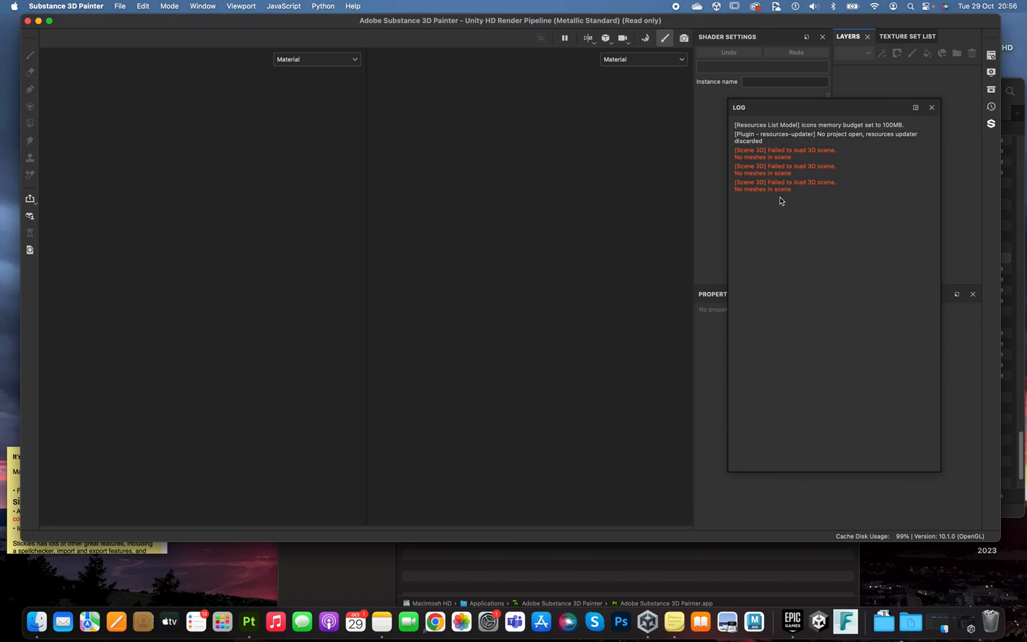
click(1020, 239)
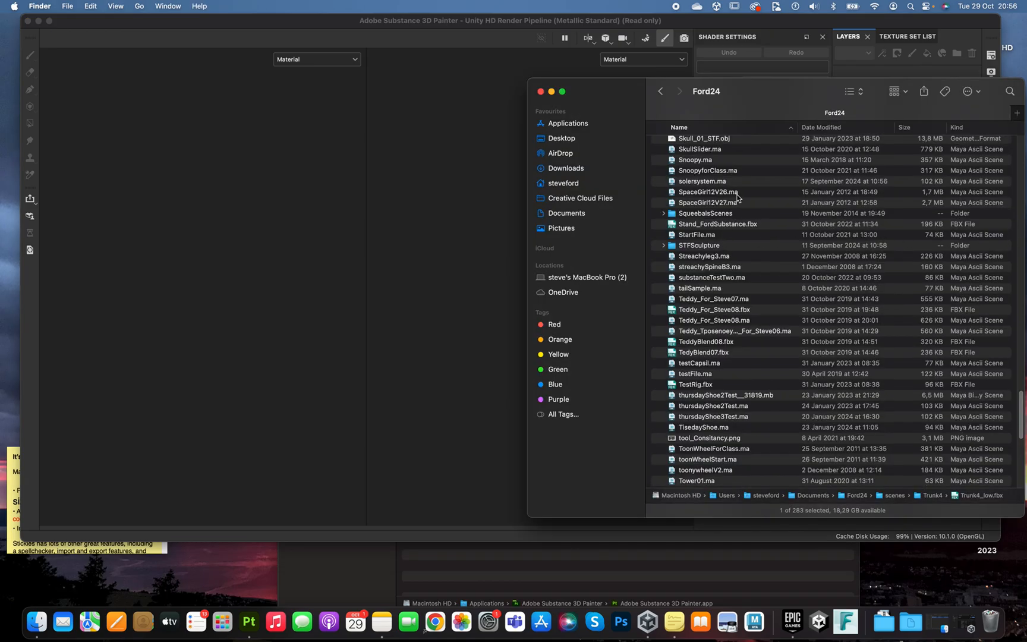
scroll(737, 197, up, 10)
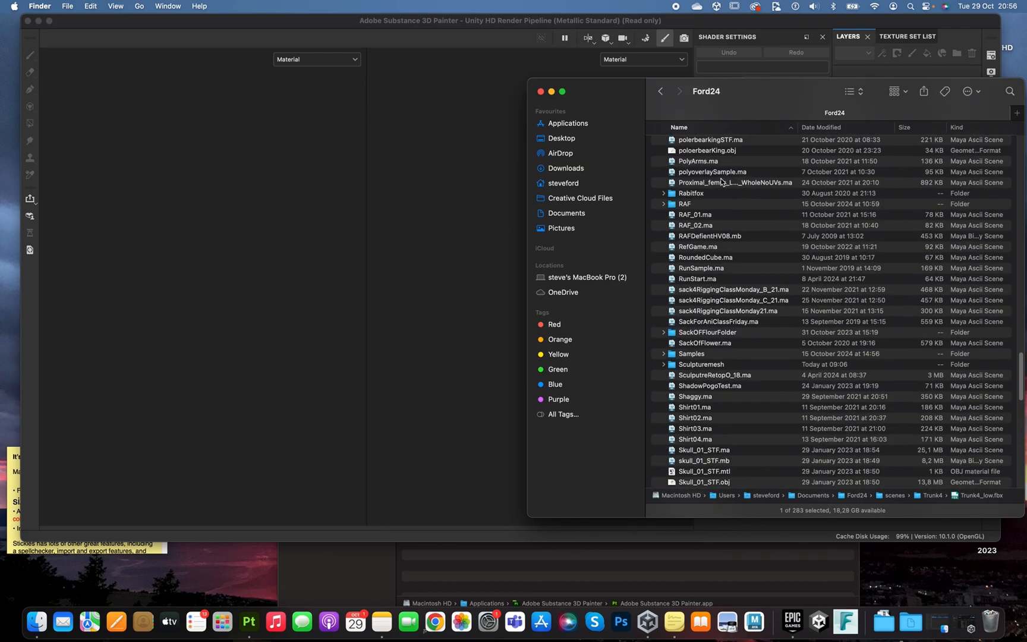
click(209, 140)
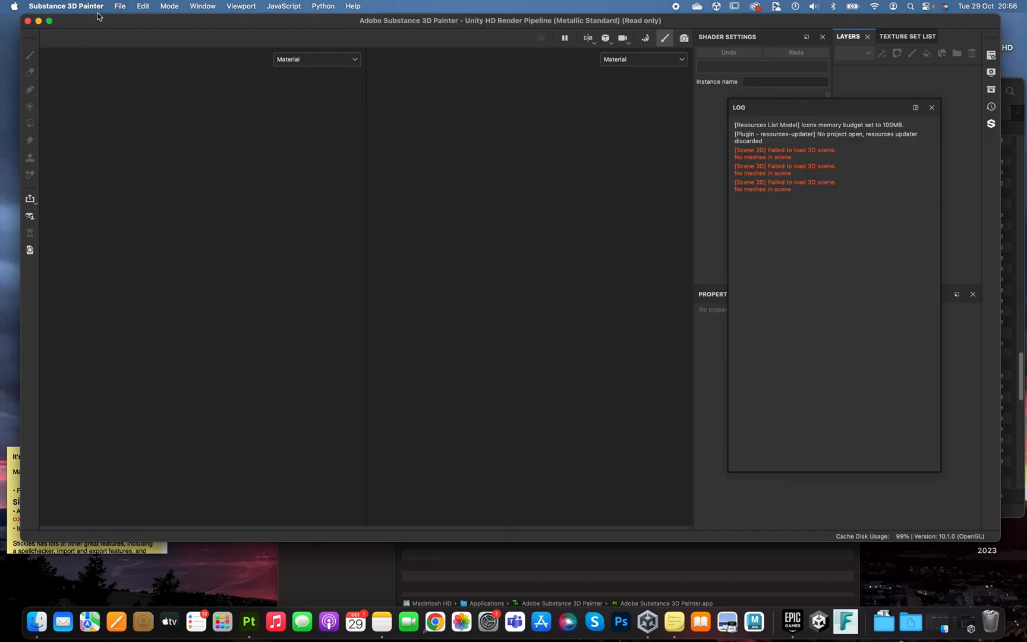
Create a new project from Trunk3_low.fbx in the Trunk3 folder with the Unity HD Render Pipeline template, discarding the open project's changes.
click(115, 7)
mouse_move(142, 47)
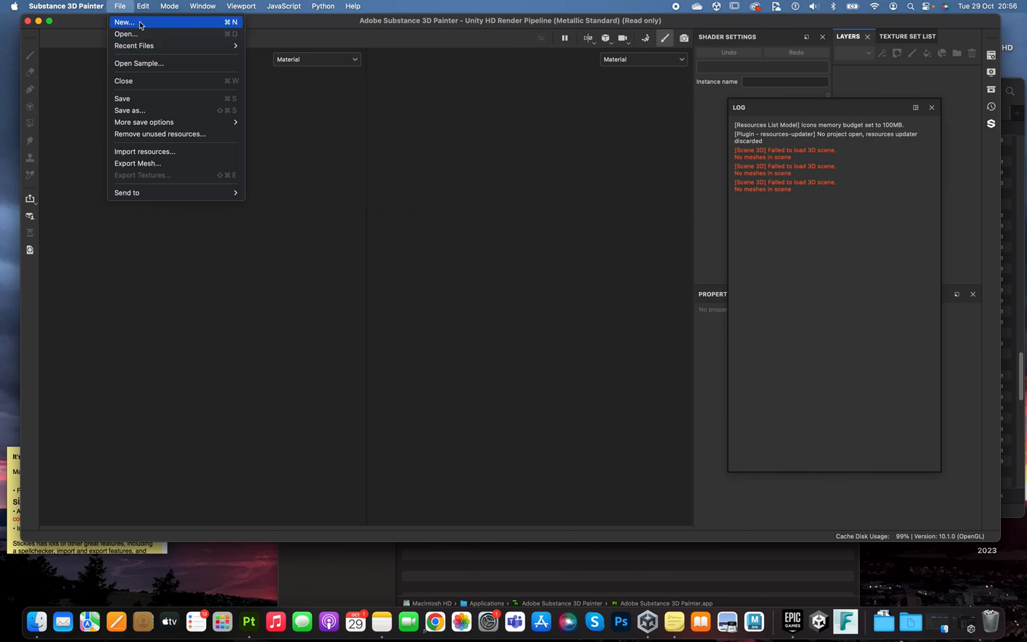
click(140, 23)
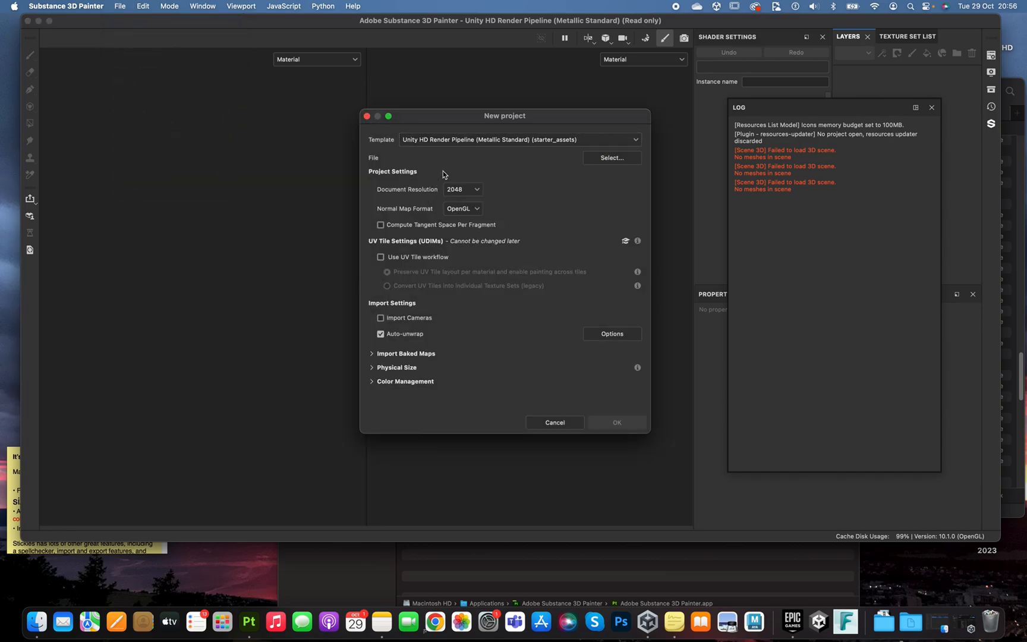
click(606, 158)
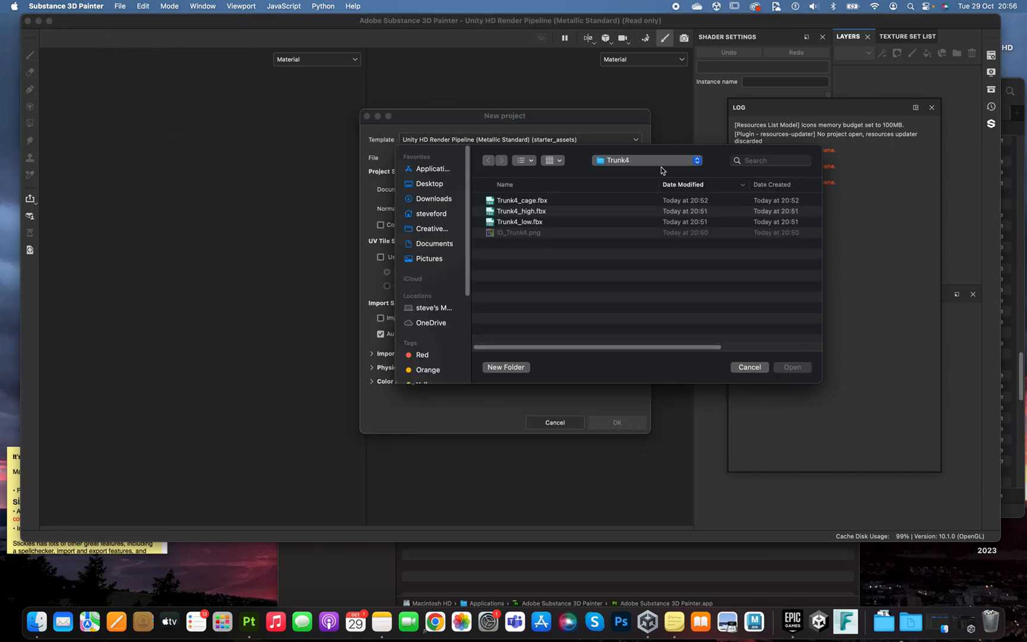
click(659, 161)
click(651, 174)
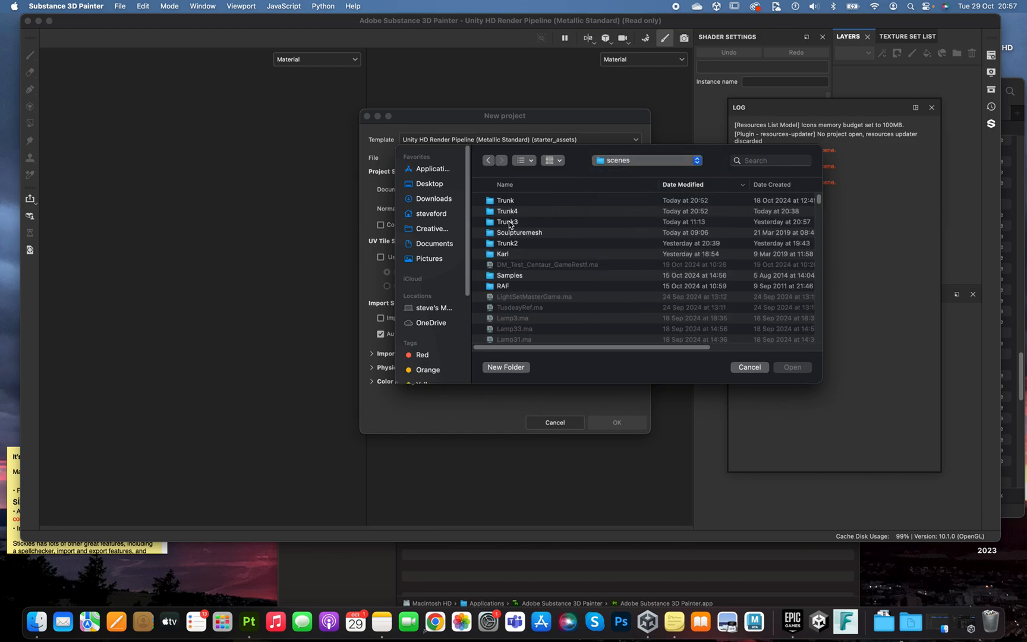
double_click(510, 222)
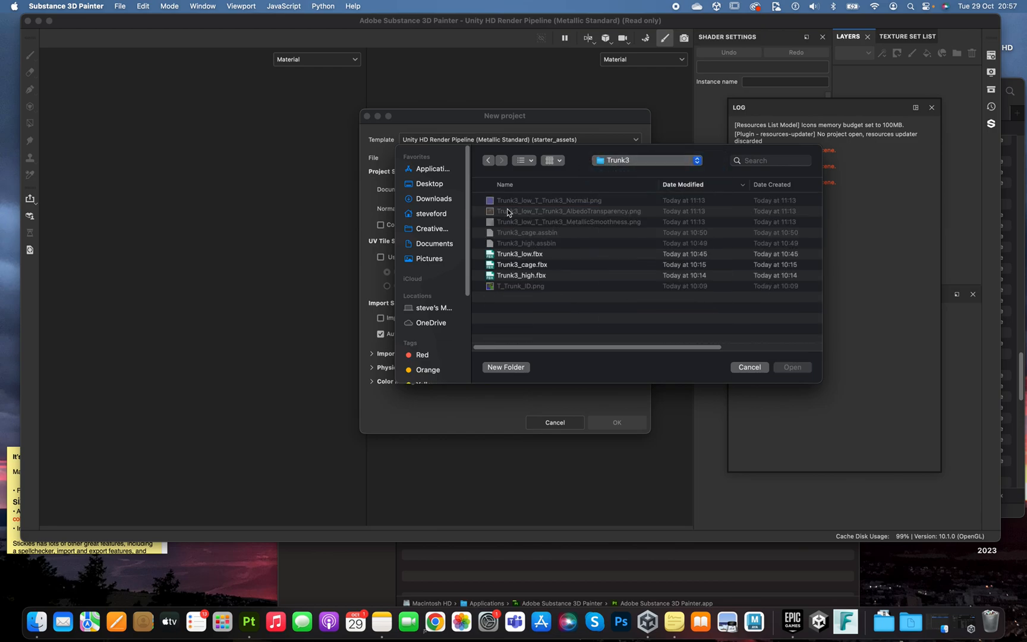
click(515, 255)
click(791, 368)
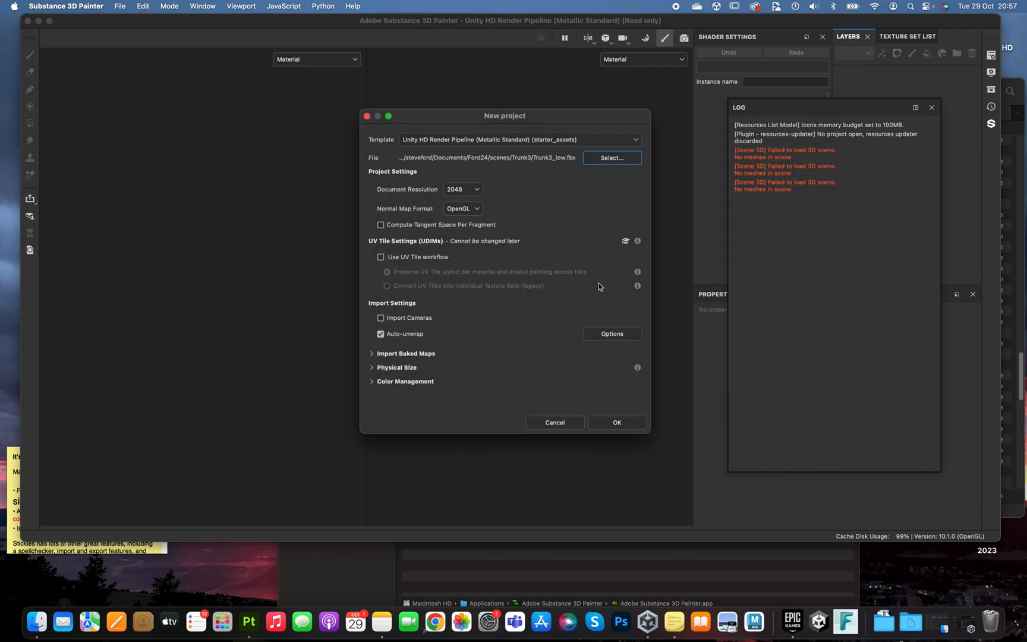
click(616, 422)
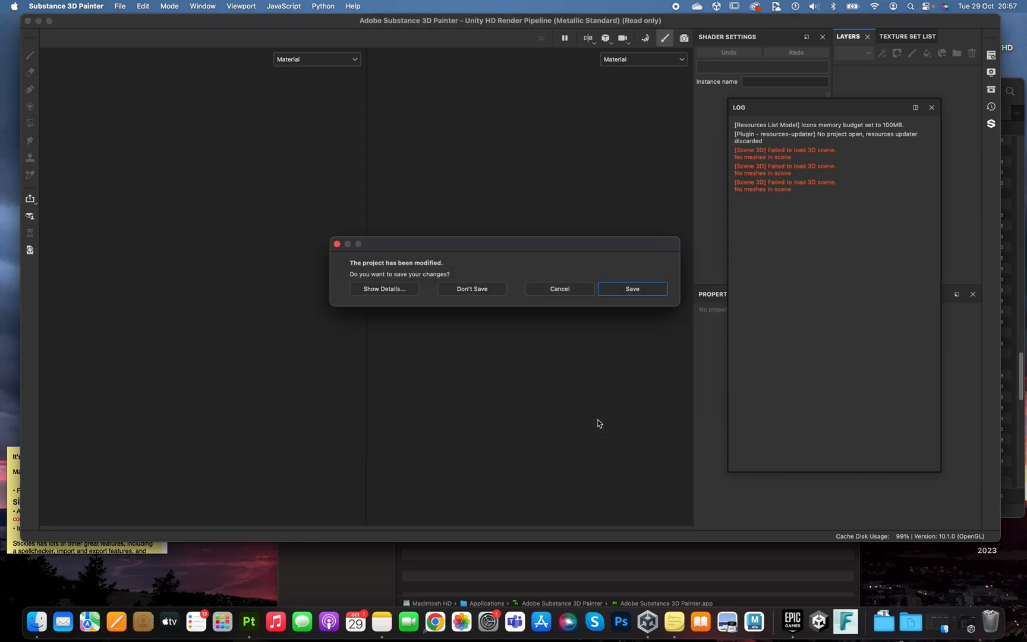
click(478, 290)
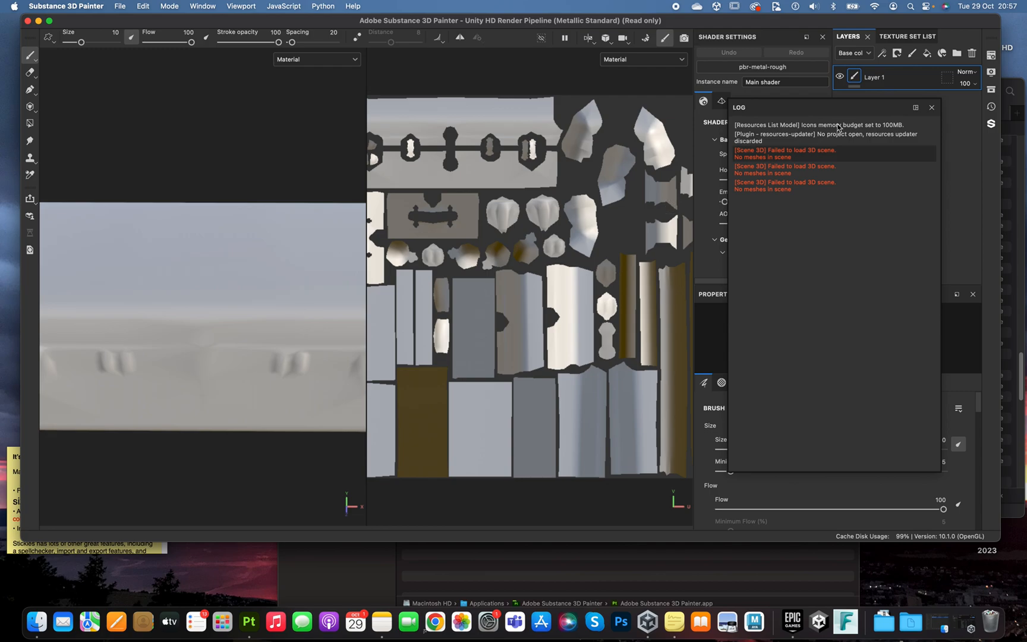
Close the log and examine the loaded trunk mesh from an angled view above its front corner.
click(932, 108)
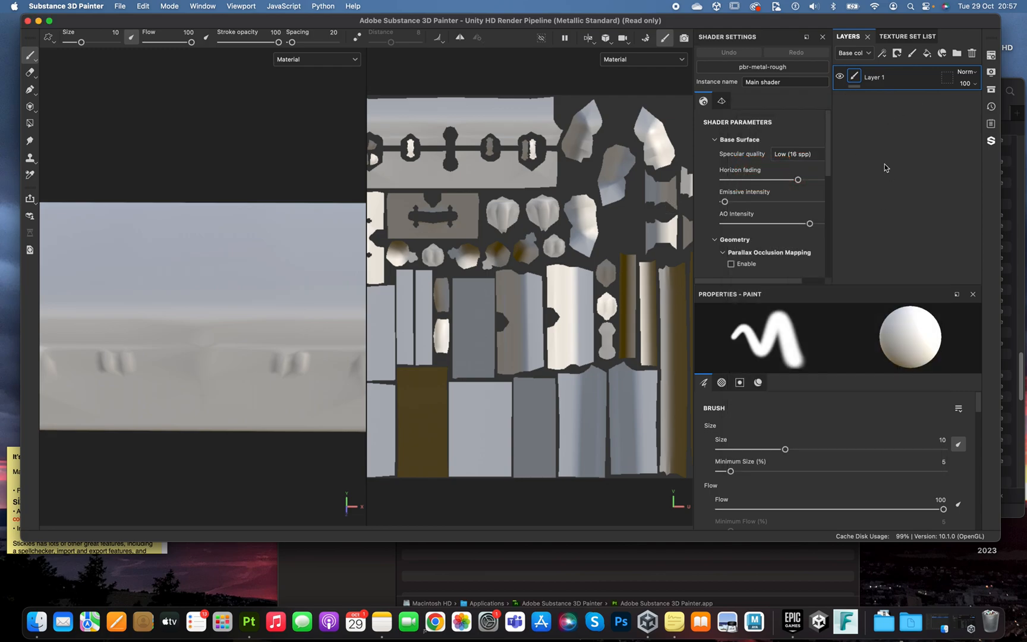
alt+drag(202, 286, 275, 255)
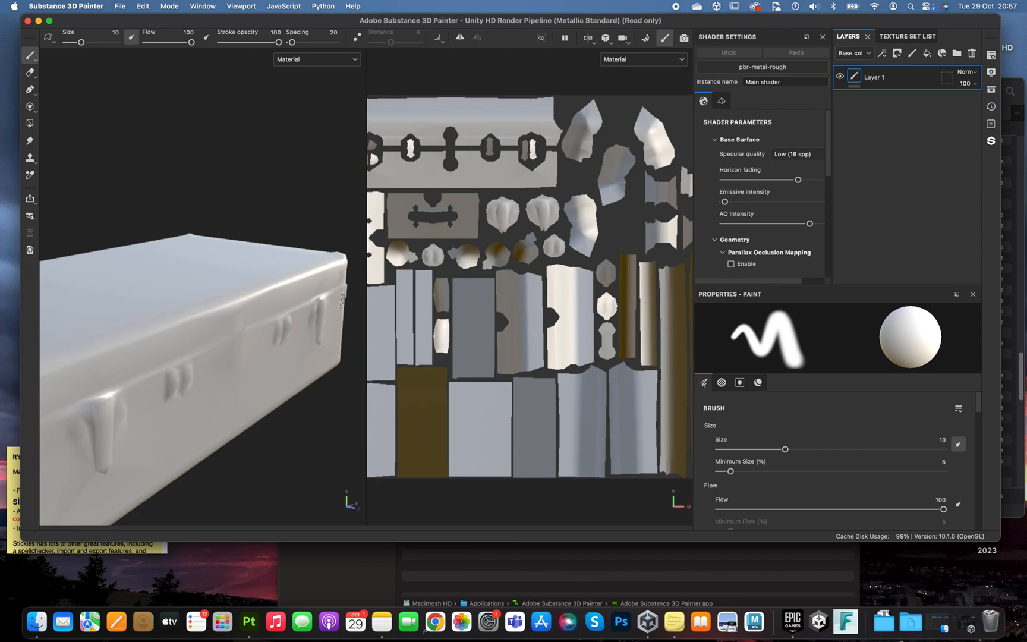
alt+drag(321, 324, 270, 357)
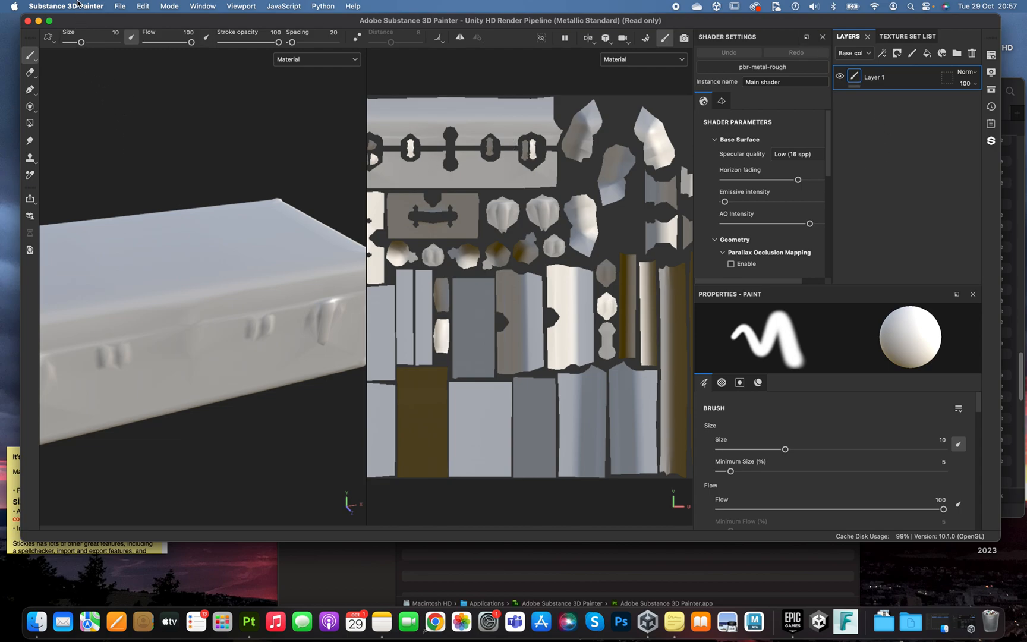
Add ID_Trunk4.png from the Trunk4 folder to the list of resources for import.
drag(80, 24, 67, 24)
click(119, 7)
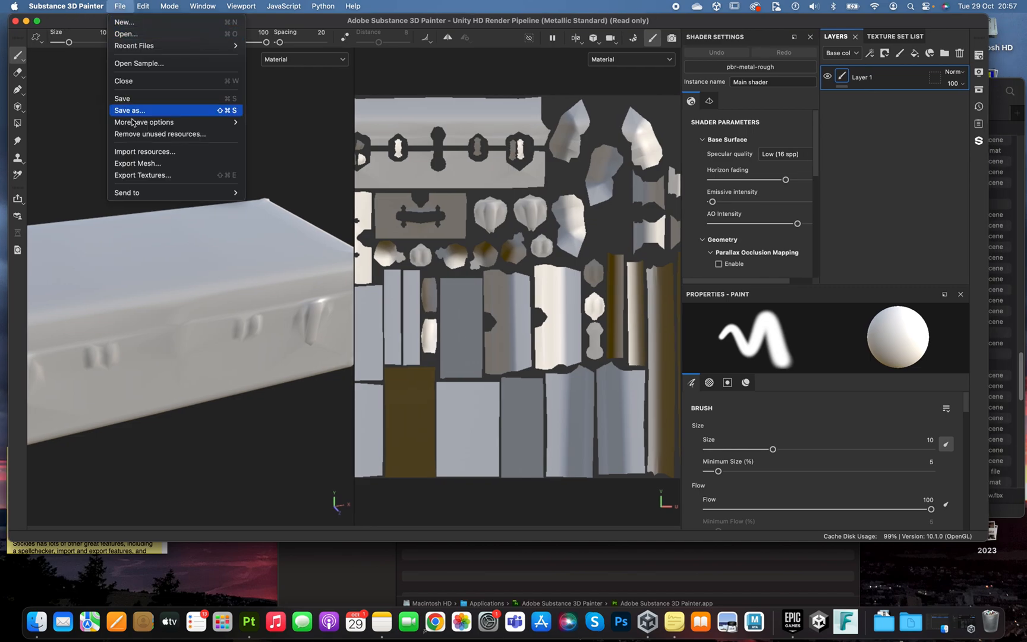
click(139, 153)
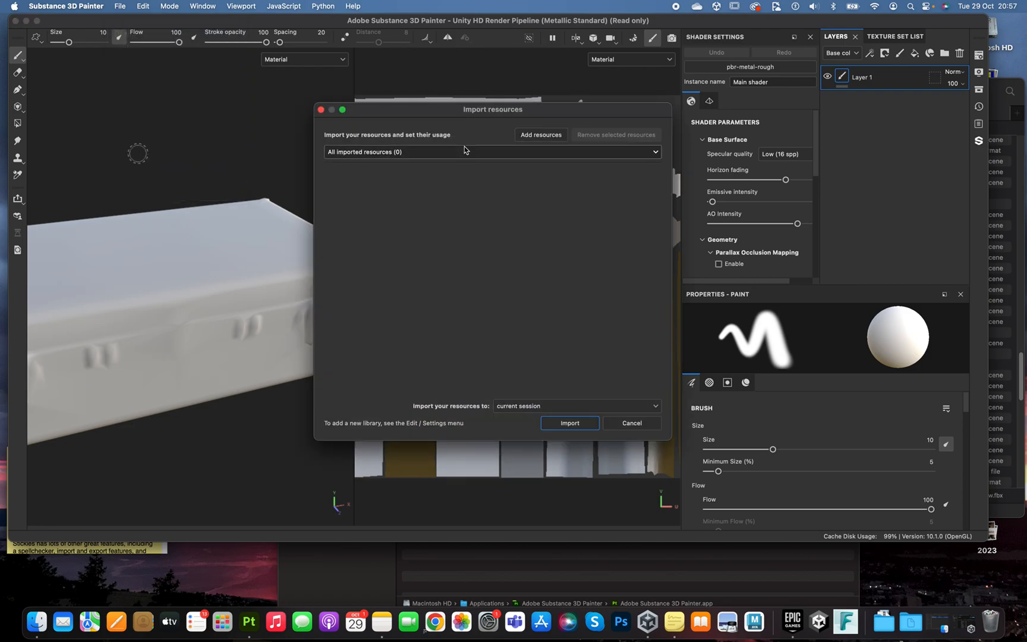
click(470, 151)
click(471, 150)
click(529, 137)
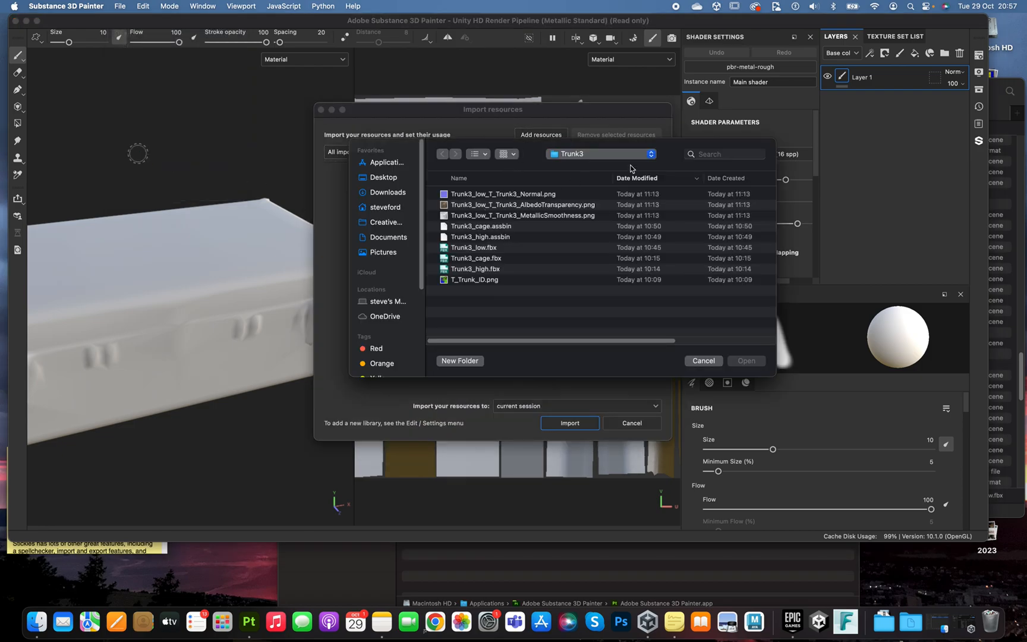
click(587, 154)
click(589, 173)
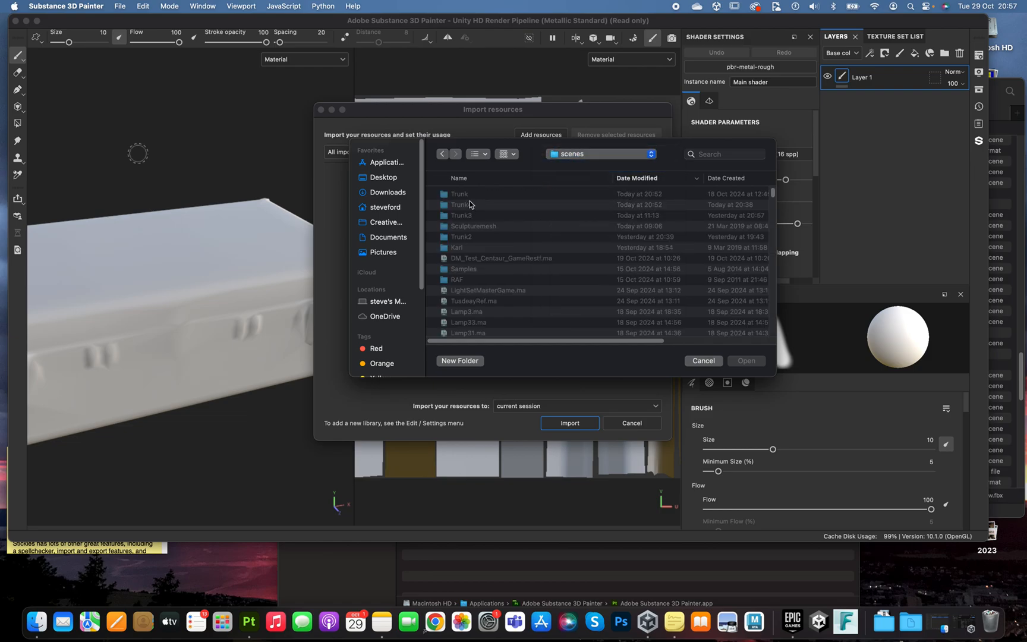
double_click(452, 205)
click(453, 197)
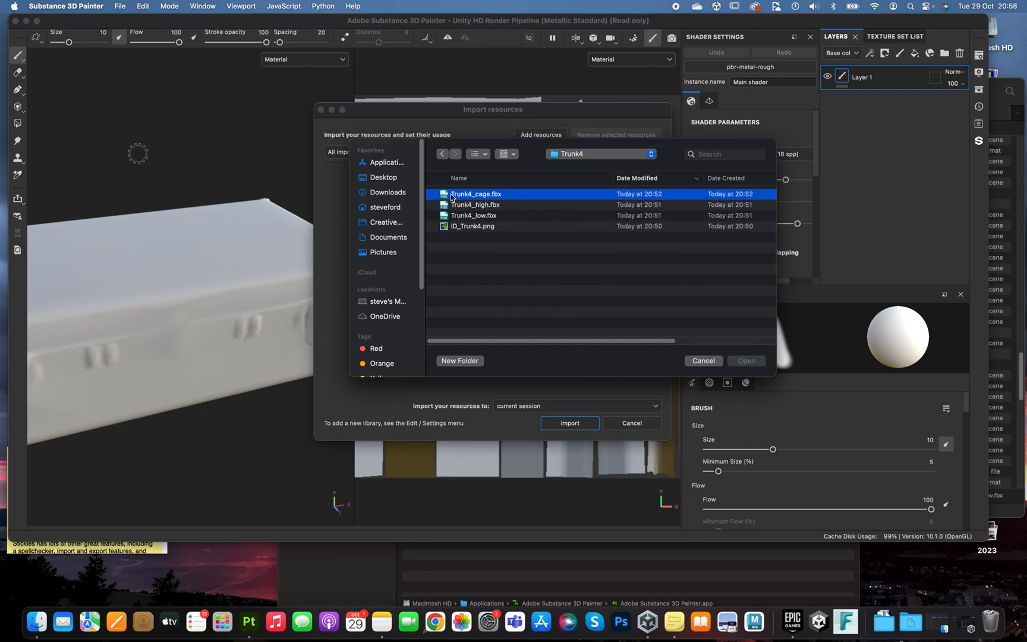
click(478, 226)
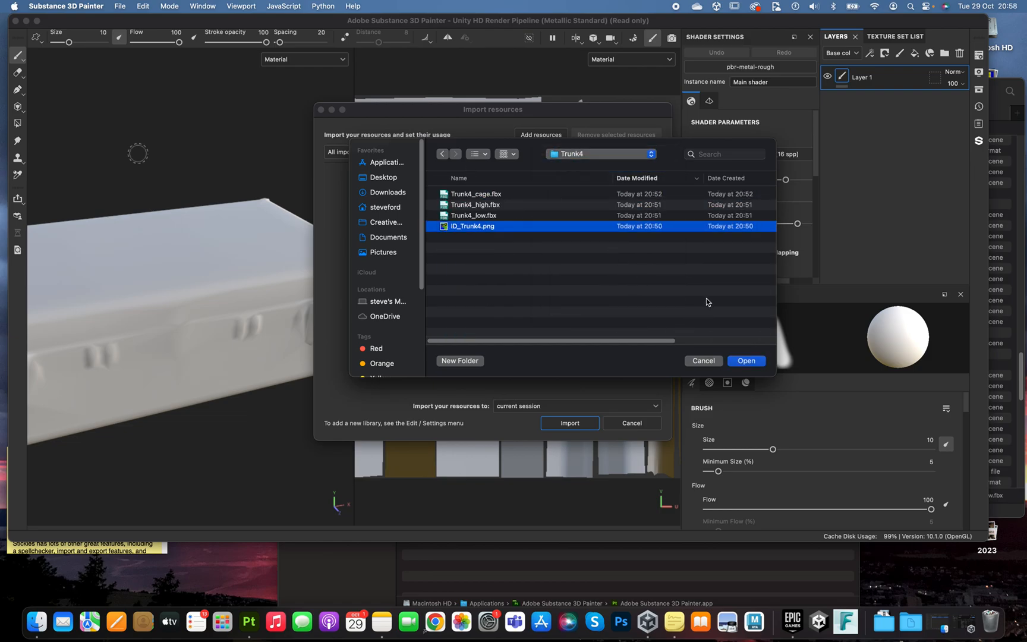
click(747, 361)
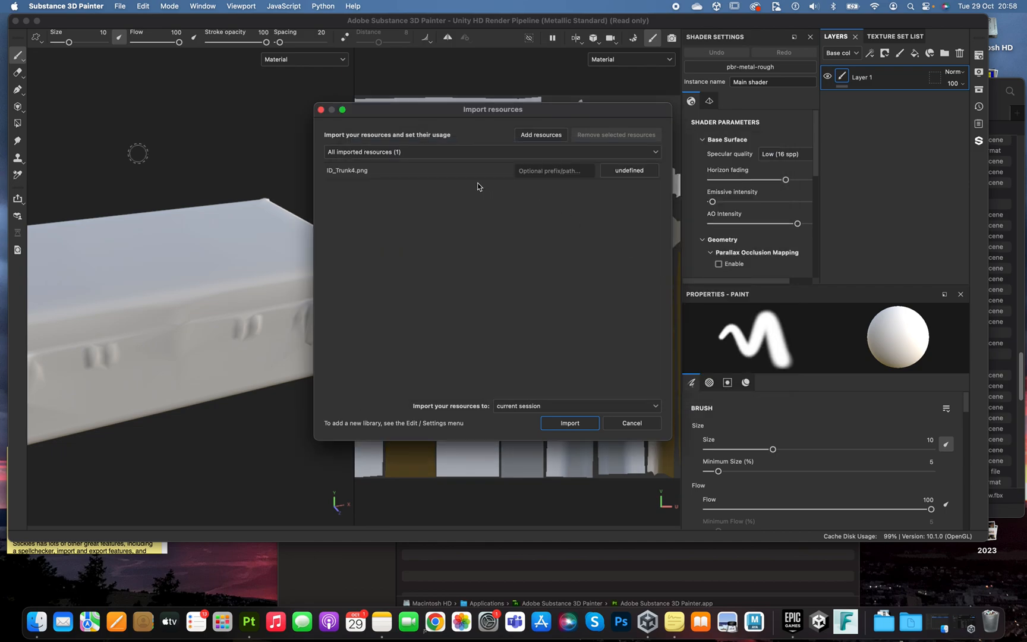
Set the usage of ID_Trunk4.png to texture and import it into the current session.
click(615, 171)
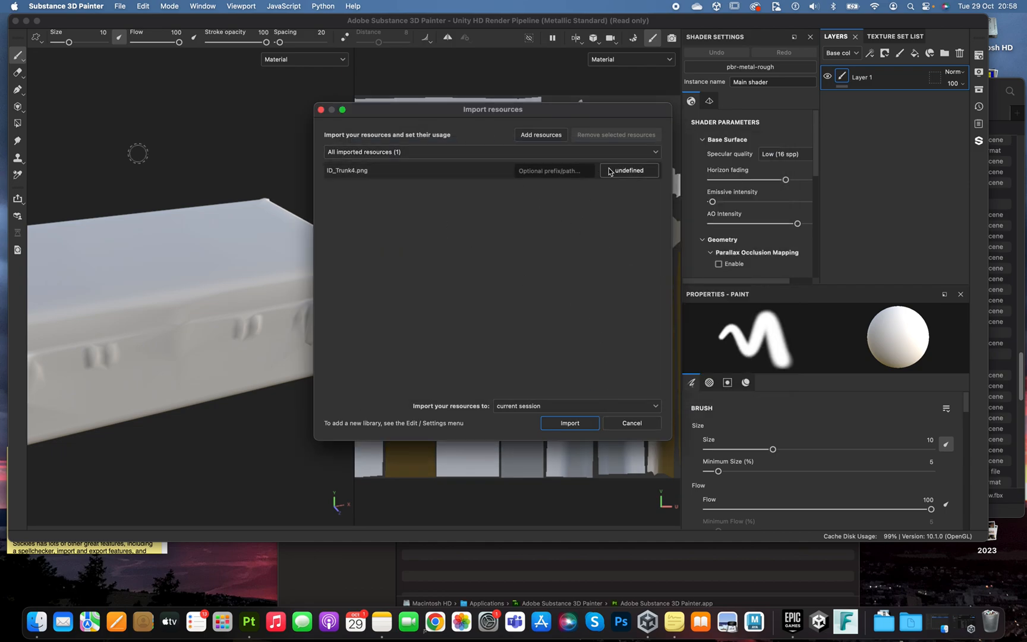
click(638, 209)
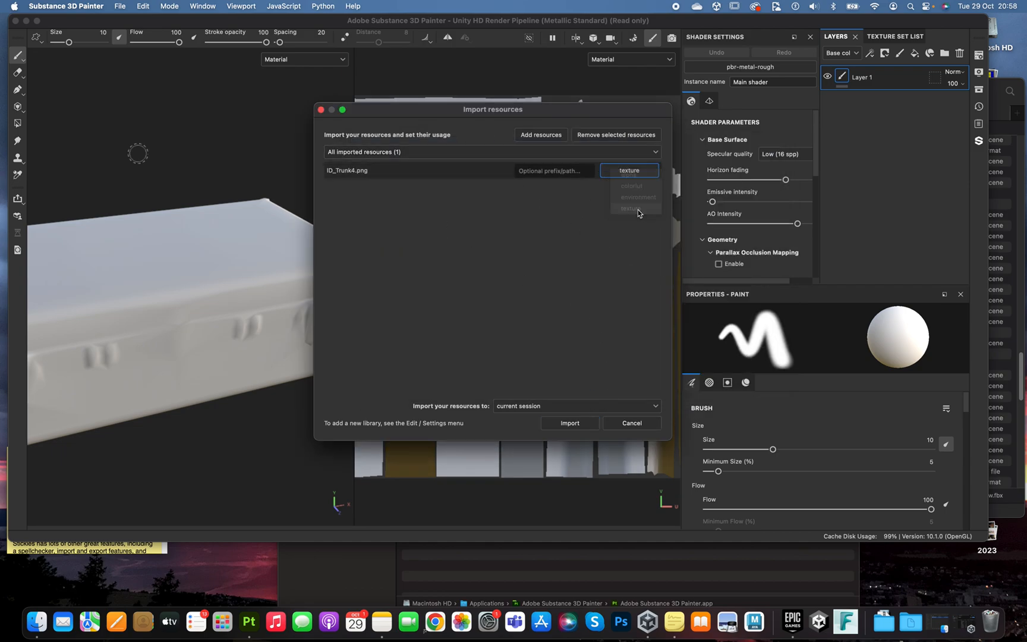
click(574, 427)
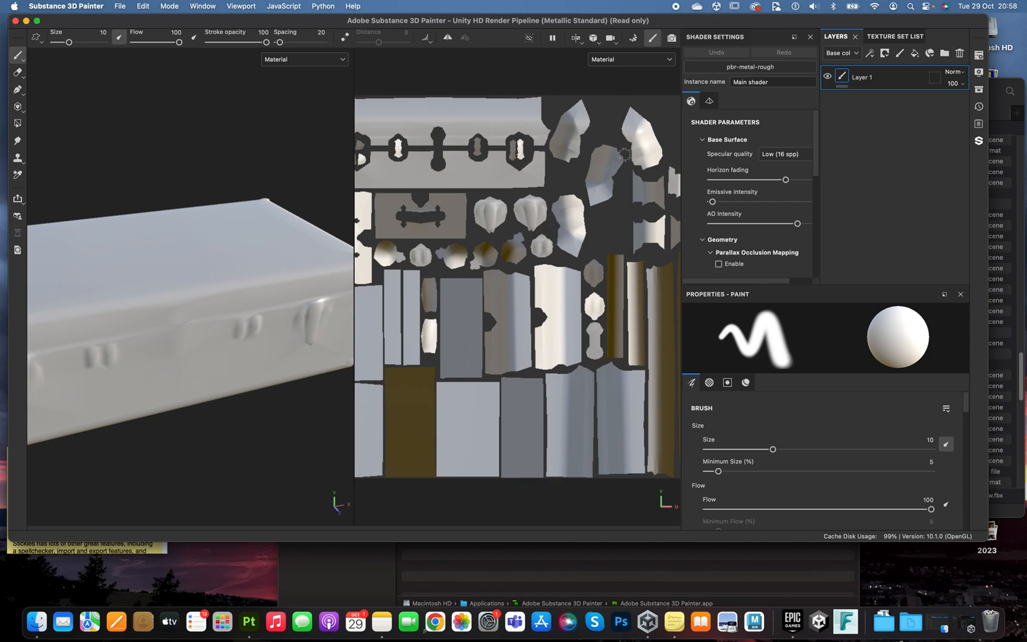
Switch to baking mode and load Trunk4_high.fbx from the Trunk4 folder as the high definition mesh.
click(632, 40)
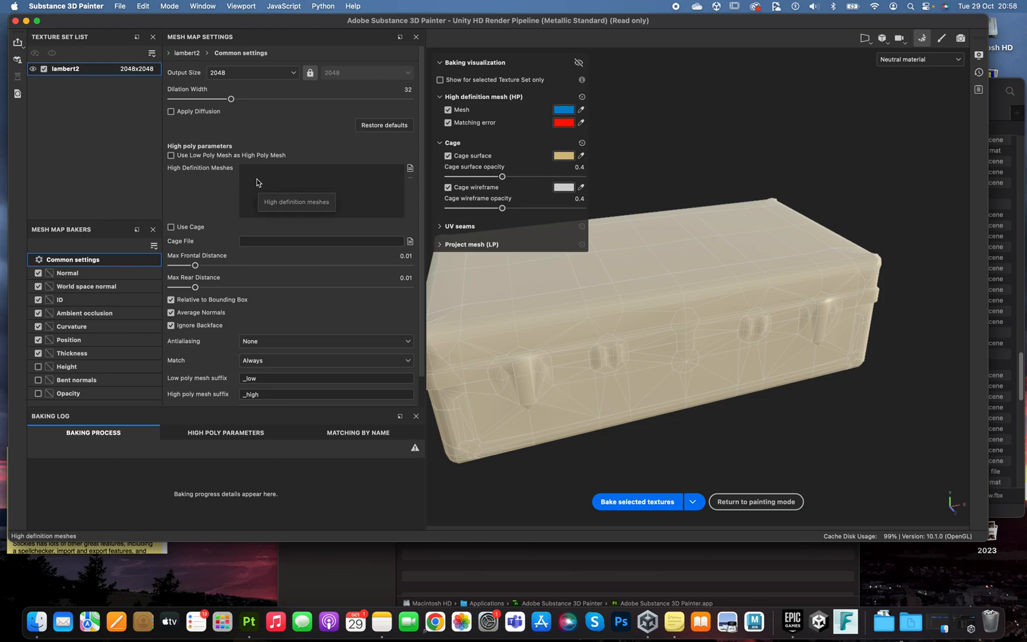
click(410, 170)
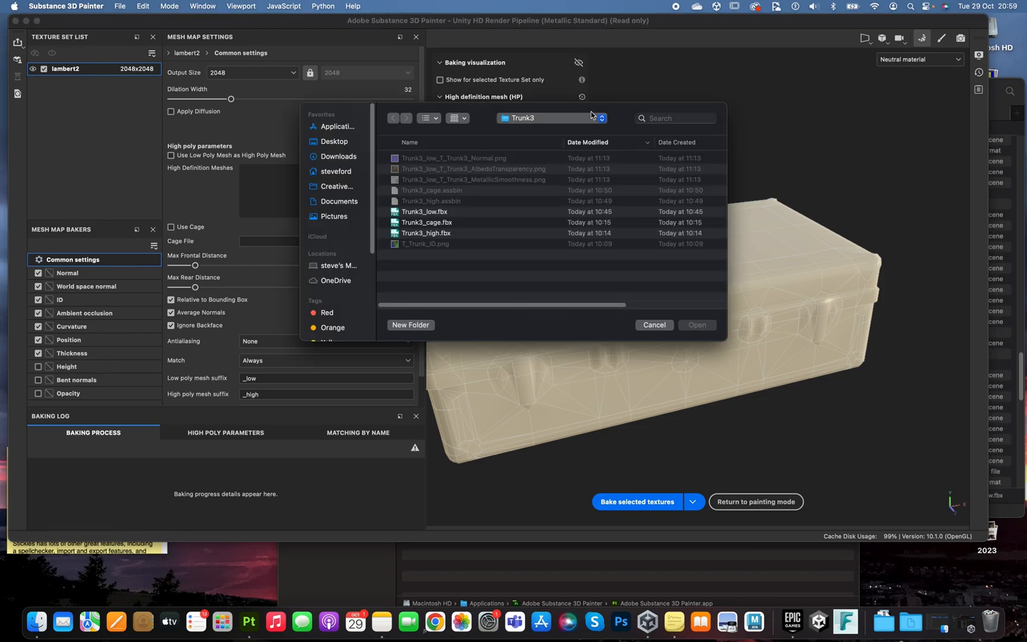
click(544, 116)
click(542, 129)
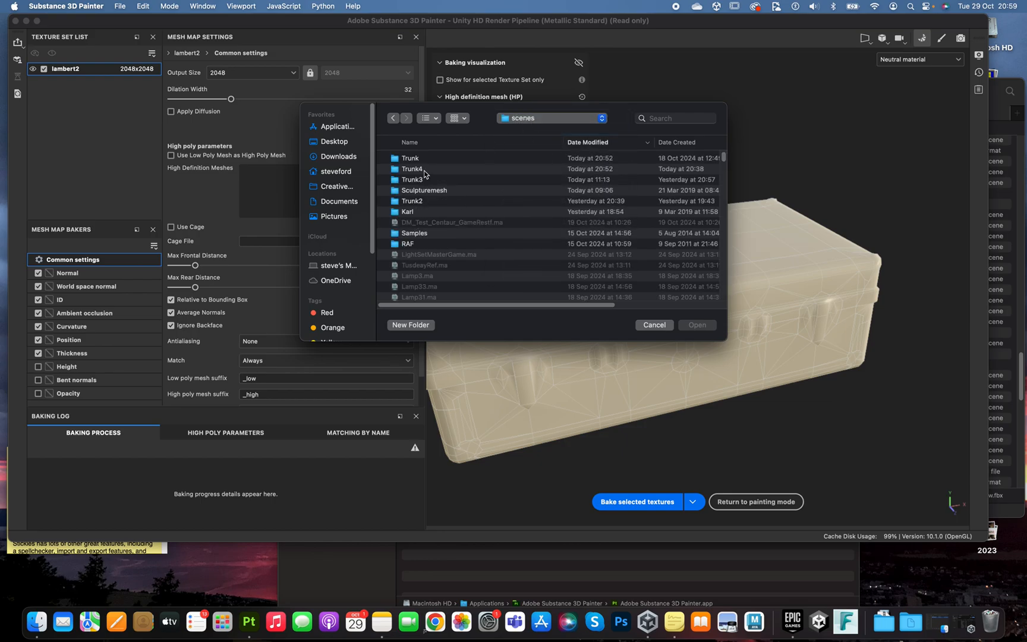
double_click(408, 170)
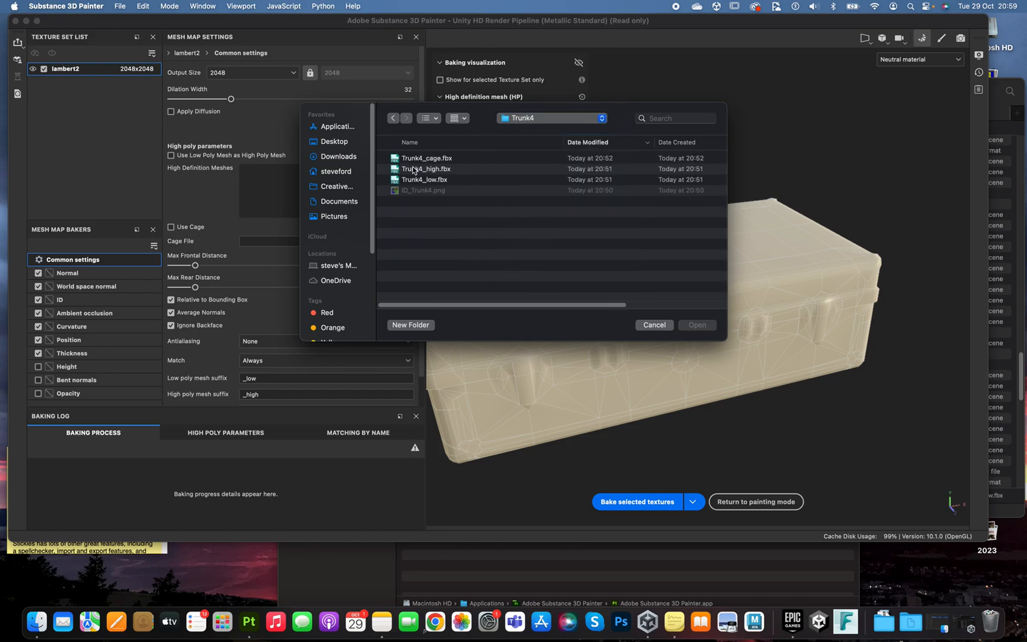
click(425, 169)
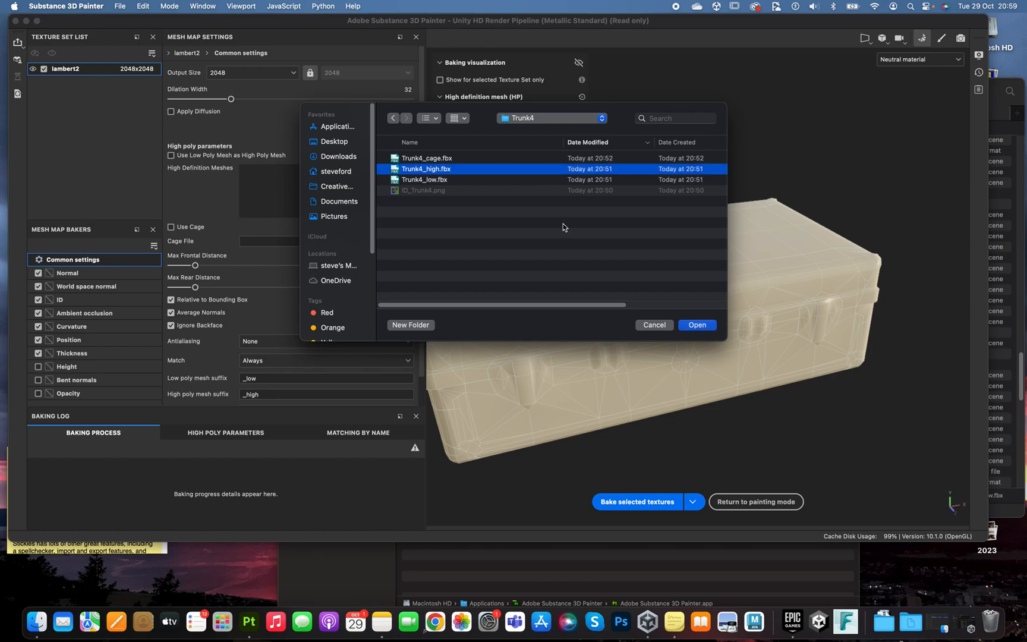
click(698, 326)
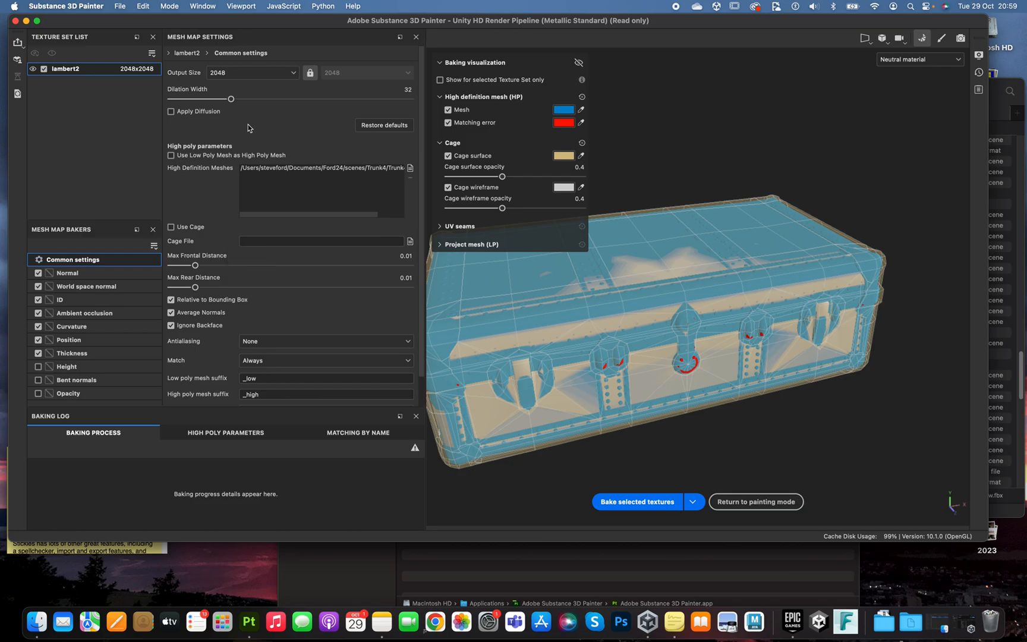
Exclude the ID, Curvature, Position and Thickness maps from the bake.
click(39, 302)
click(38, 300)
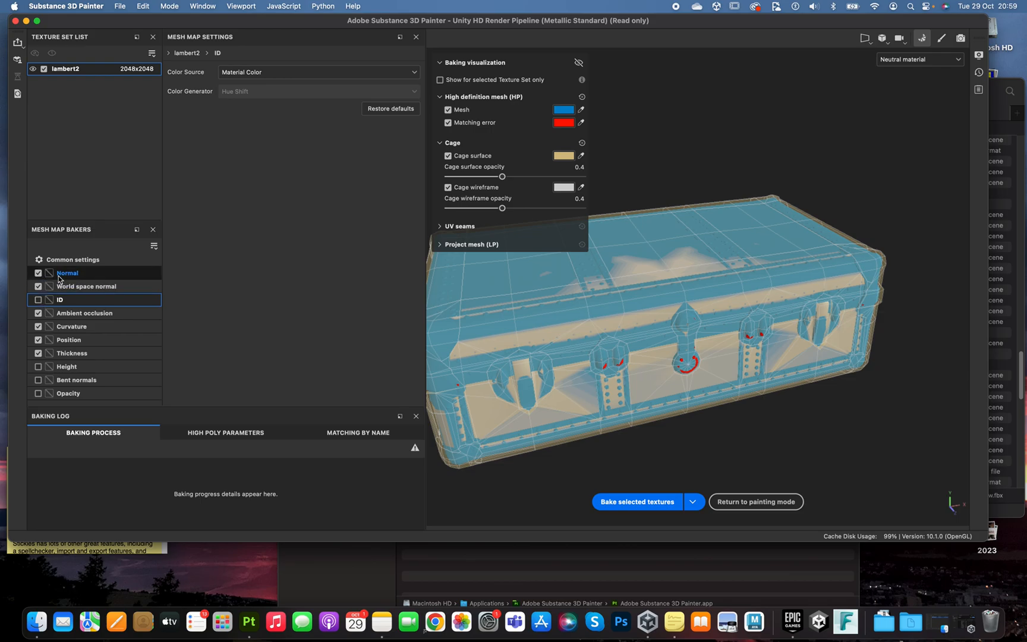
click(38, 327)
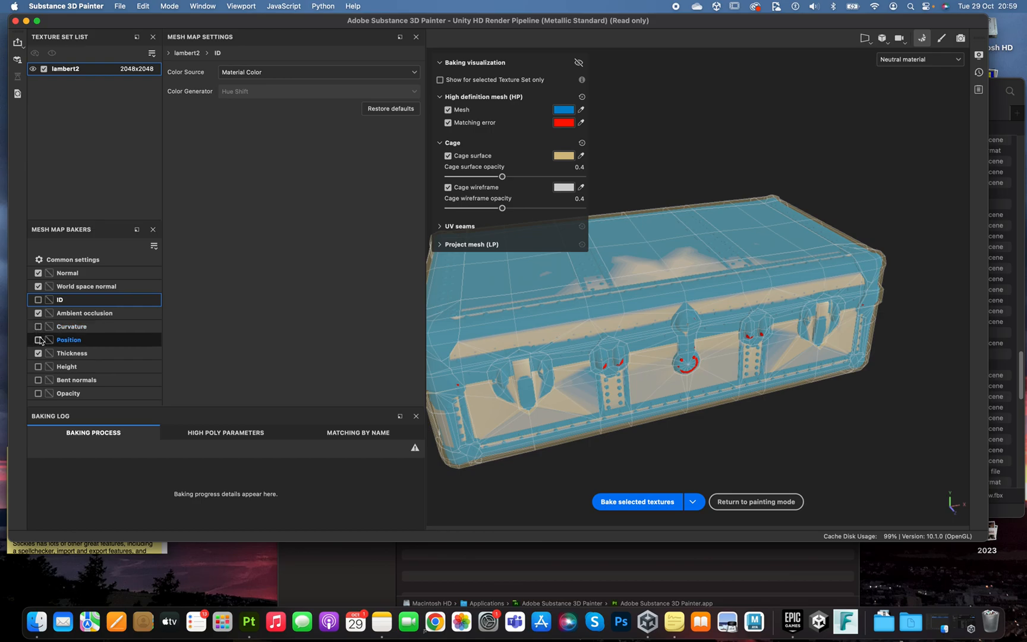
click(38, 340)
click(39, 353)
click(38, 353)
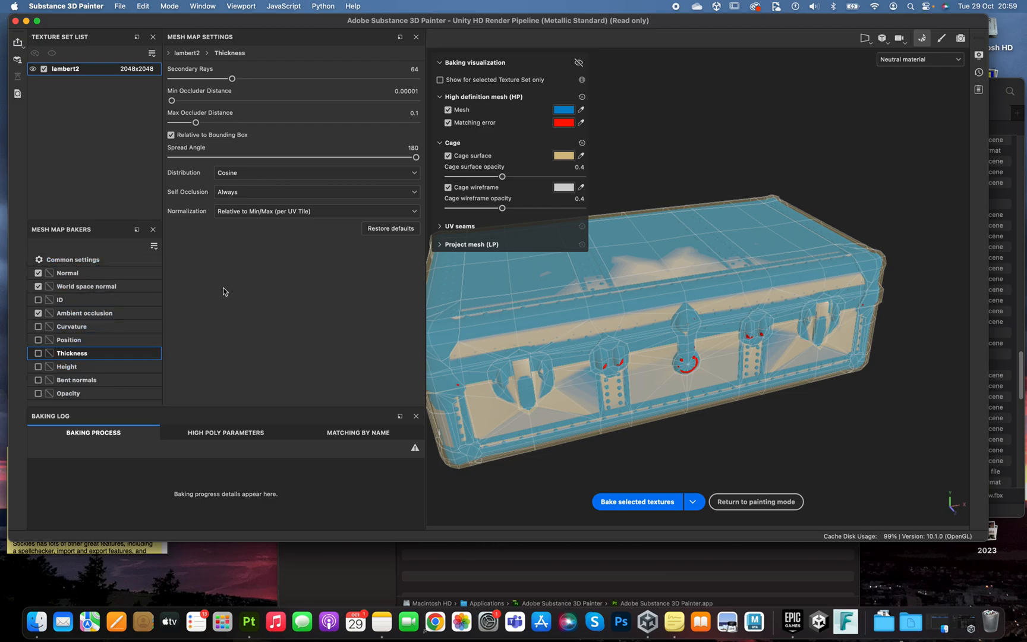
click(87, 287)
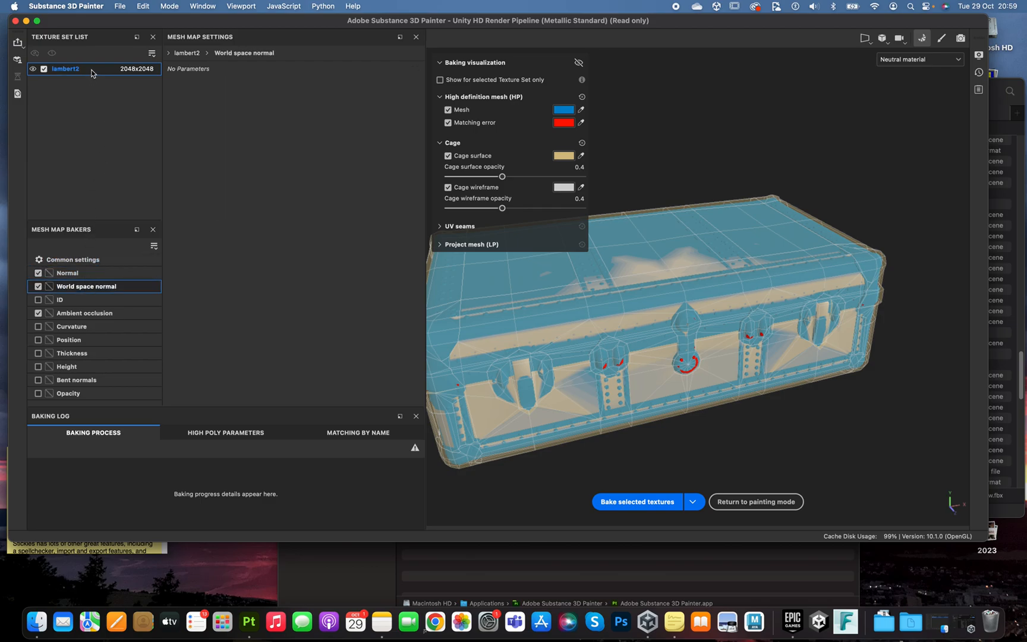
click(79, 315)
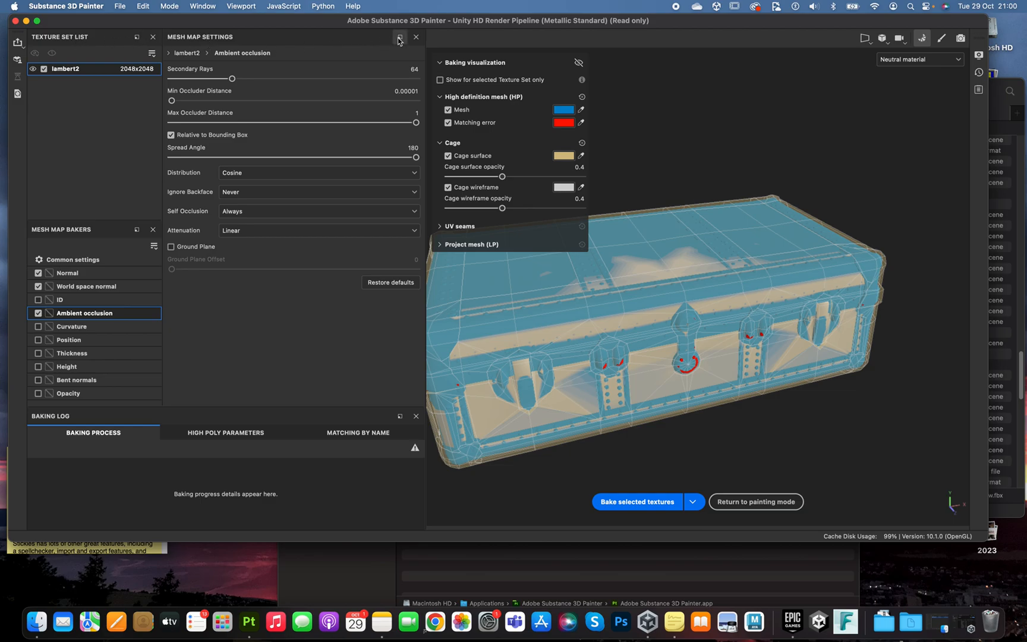
click(502, 247)
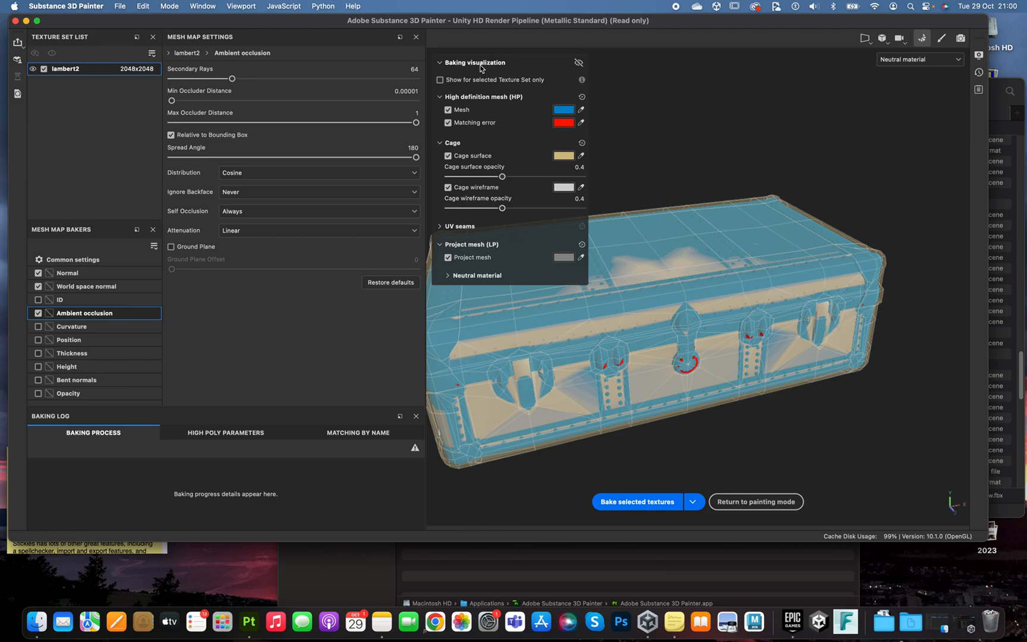
Enable Use Cage in the common bake settings and load Trunk4_cage.fbx as the cage file.
click(83, 264)
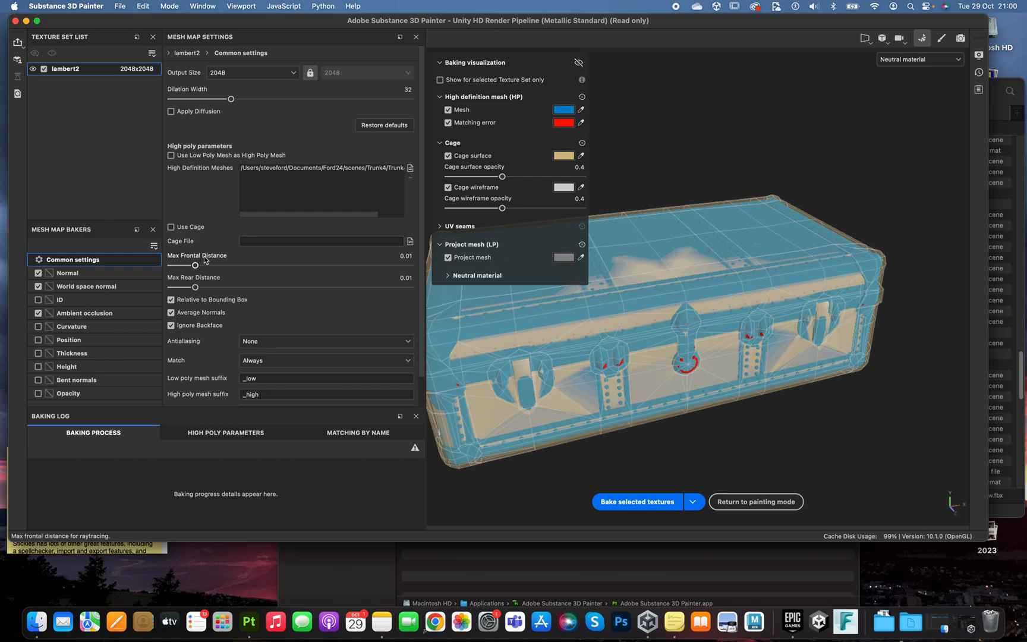
click(171, 228)
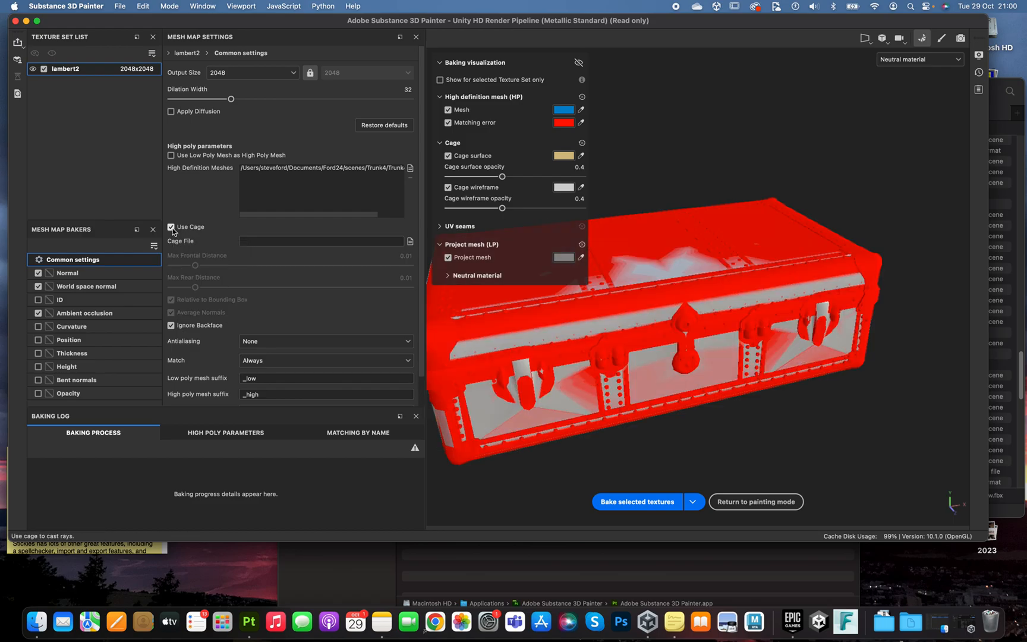
click(410, 242)
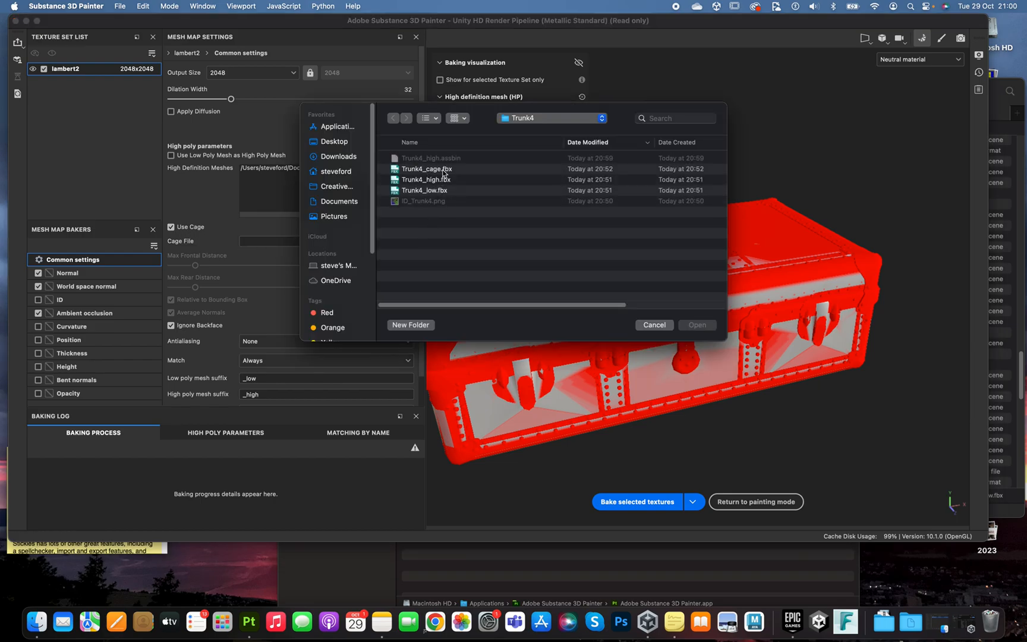
click(443, 172)
click(713, 326)
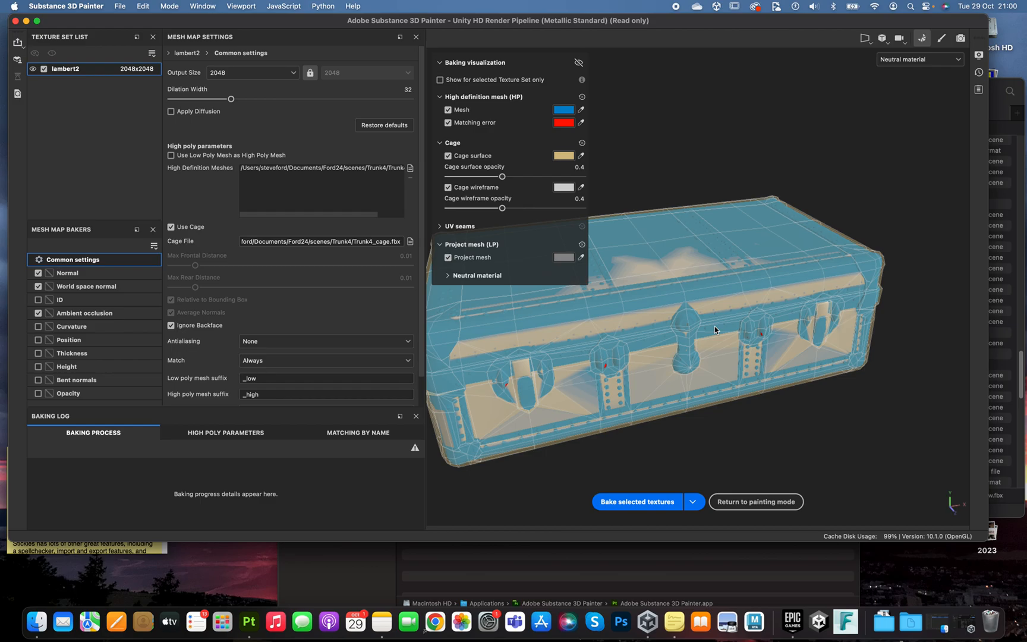
Bake the Normal, World space normal and Ambient occlusion maps, and return to painting mode.
click(653, 507)
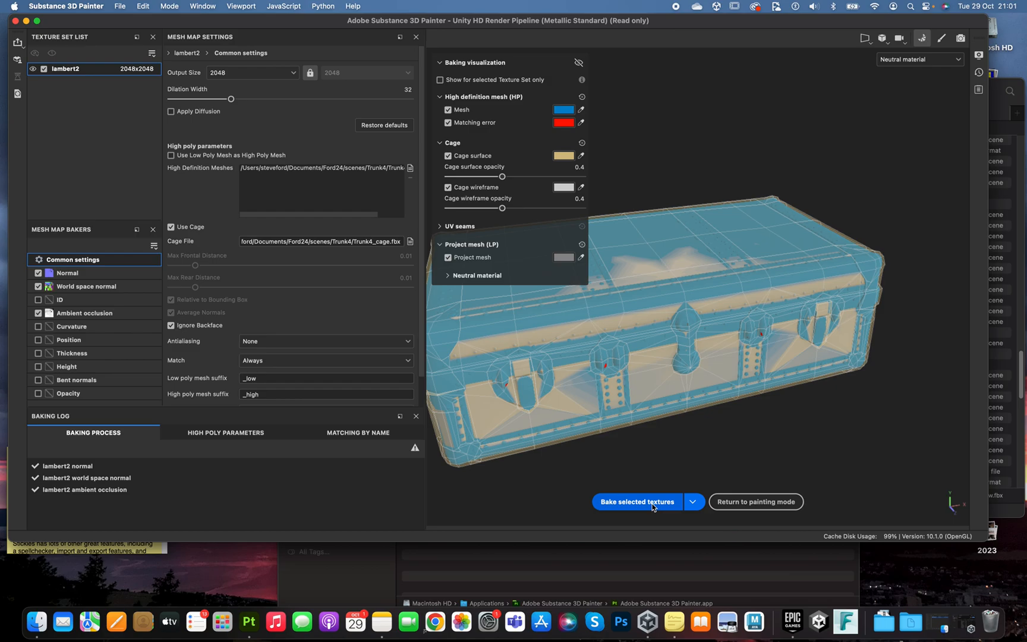
click(770, 503)
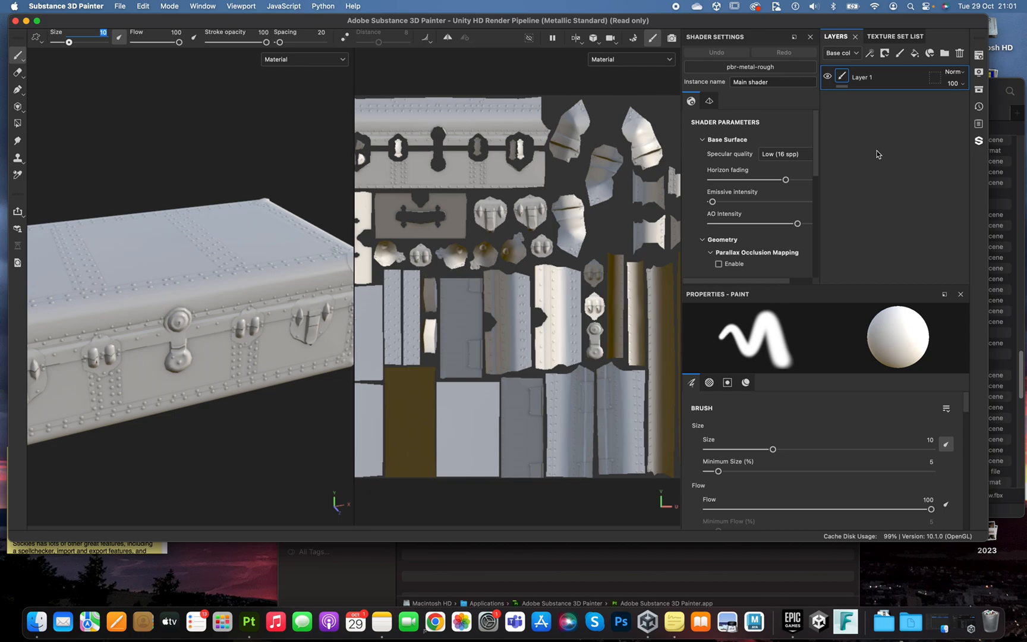
Add the Copper Worn smart material above Layer 1 and set its Dirt layer's opacity to 60.
click(931, 55)
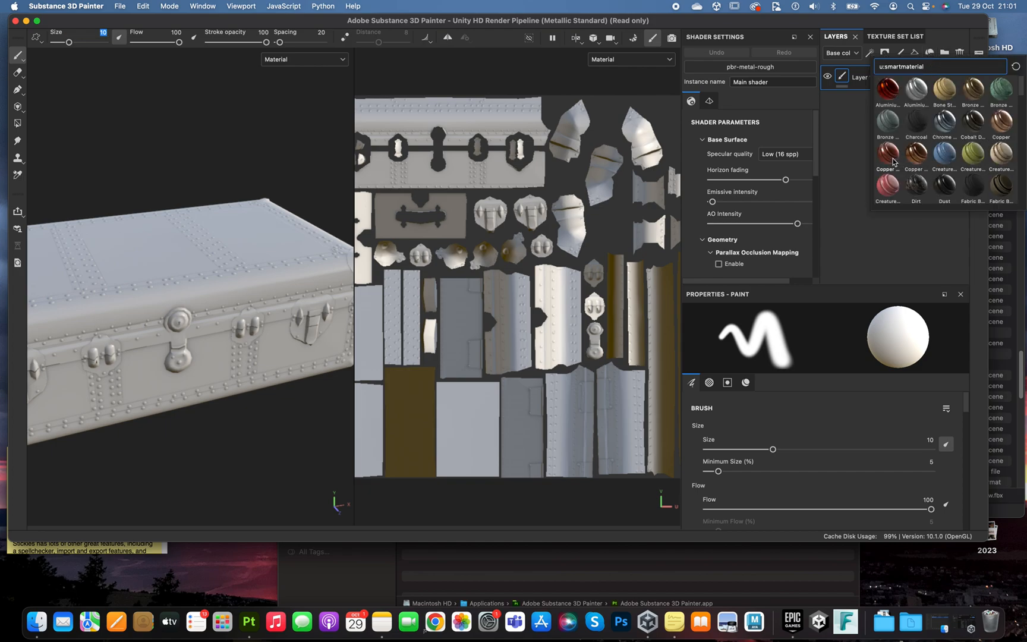
mouse_move(893, 162)
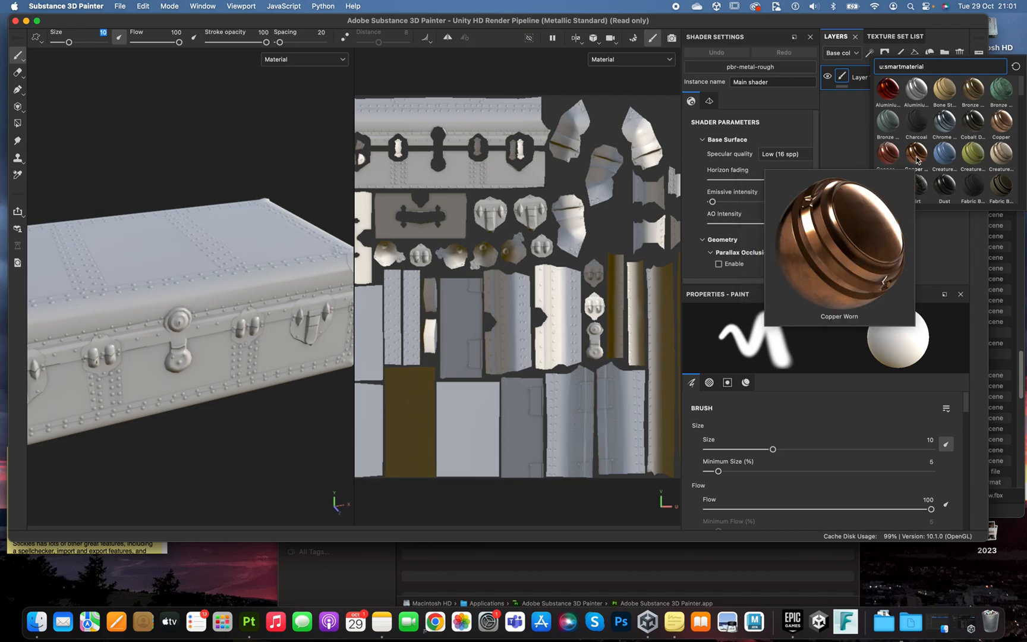
click(918, 156)
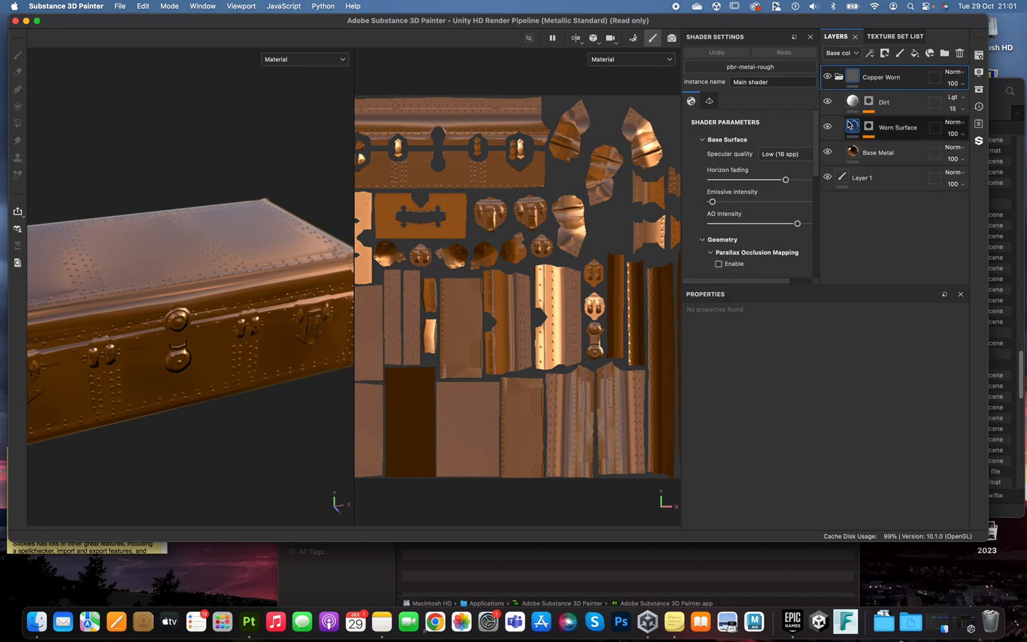
click(964, 109)
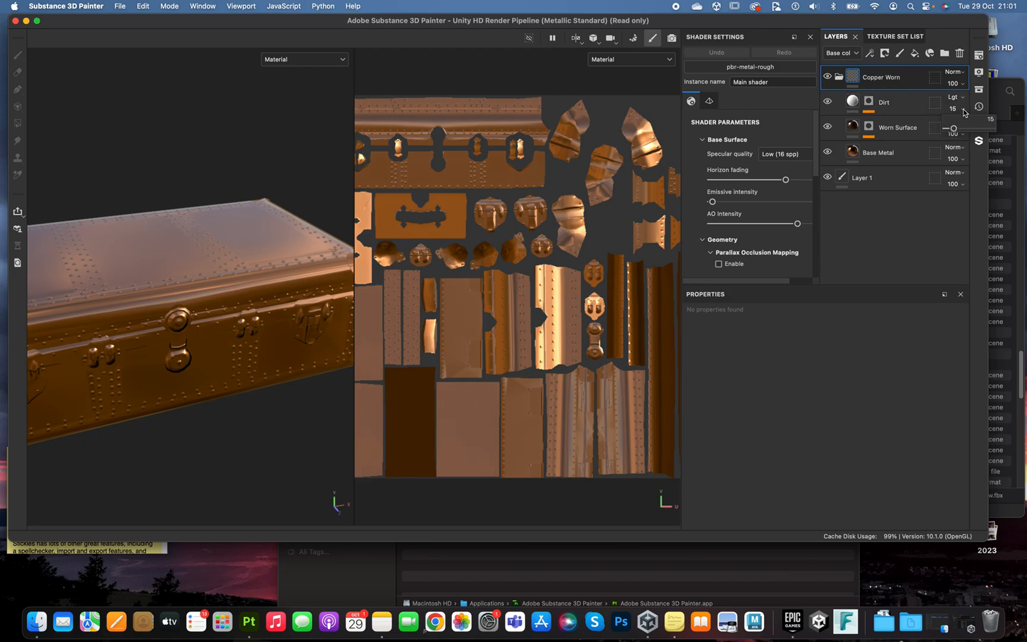
drag(963, 127, 973, 128)
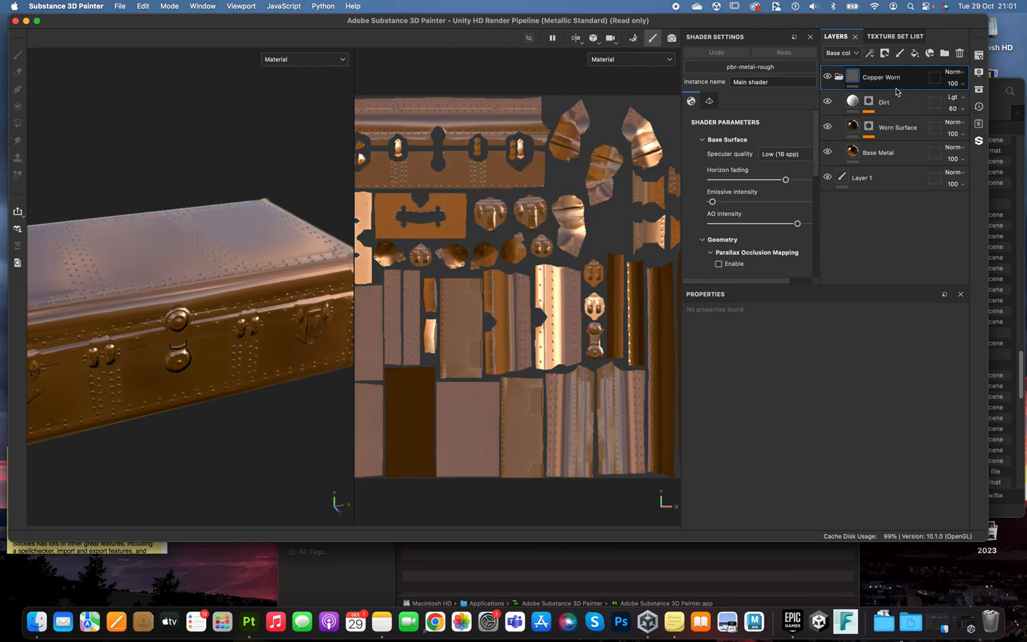
Collapse the Copper Worn smart material folder and give it a mask with color selection.
click(837, 78)
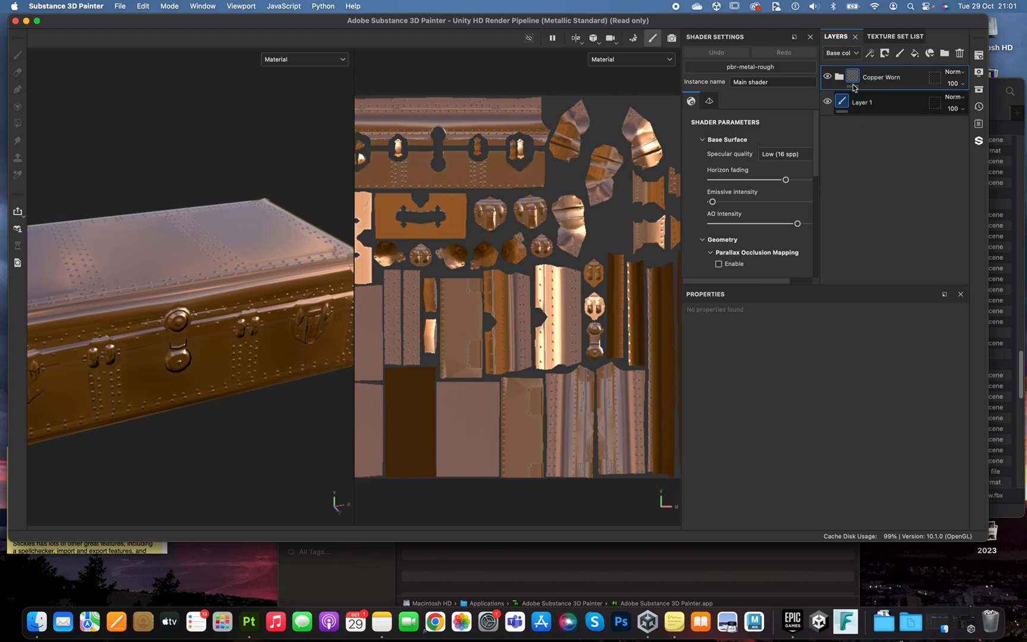
right_click(886, 81)
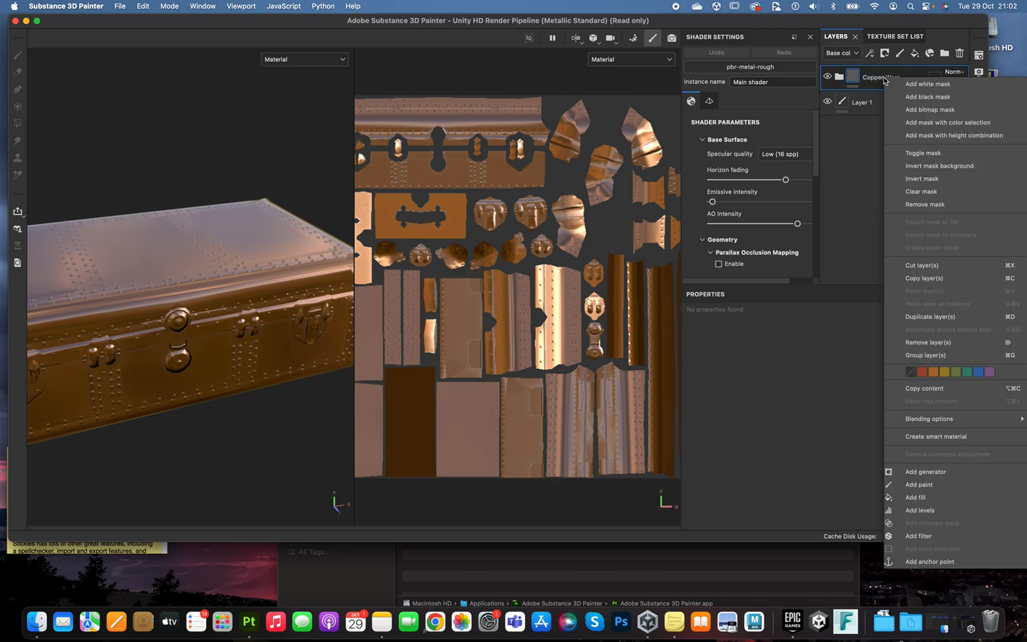
click(912, 123)
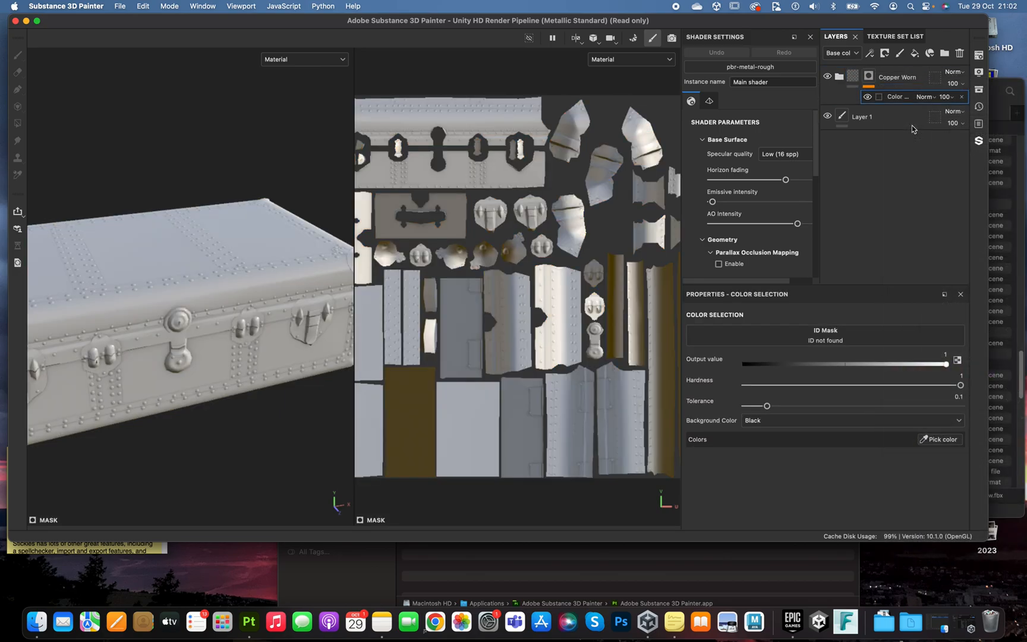
Find the ID_Trunk4 texture in the asset library and assign it as the ID mask of the Copper Worn color selection.
click(784, 344)
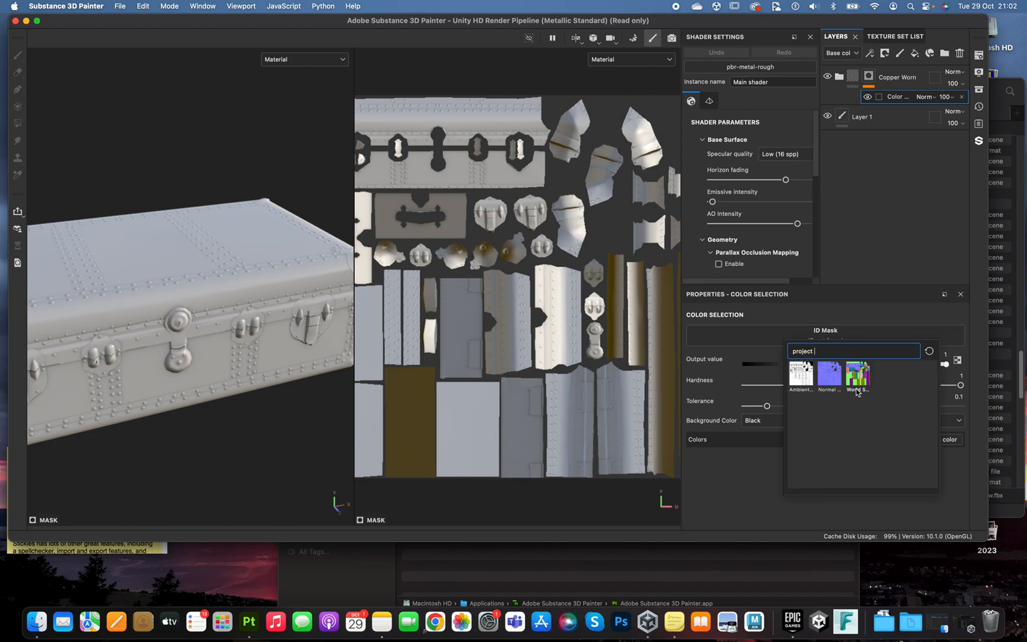
click(765, 337)
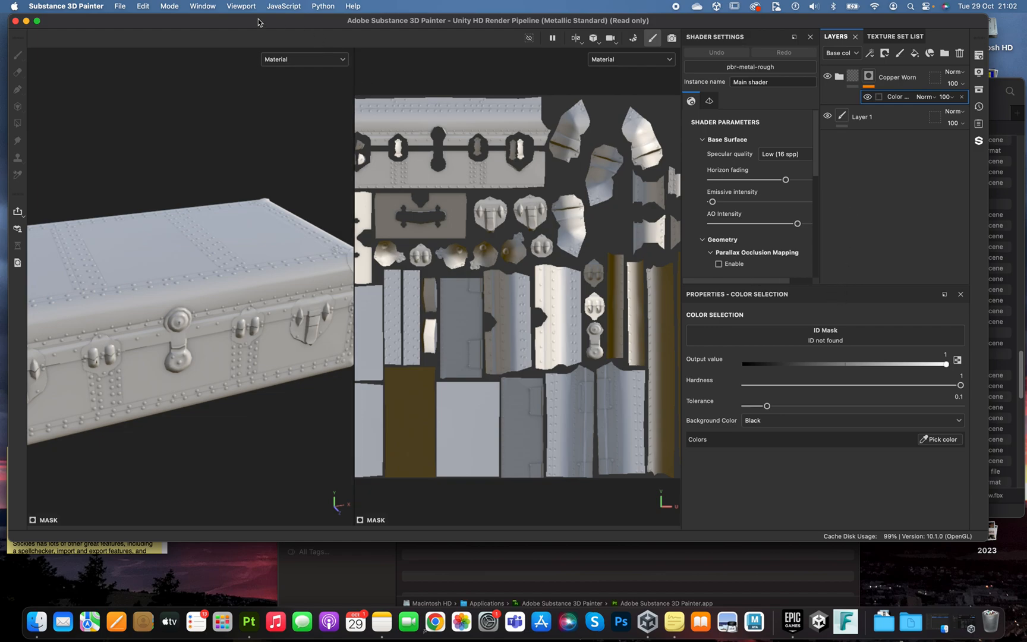
click(213, 7)
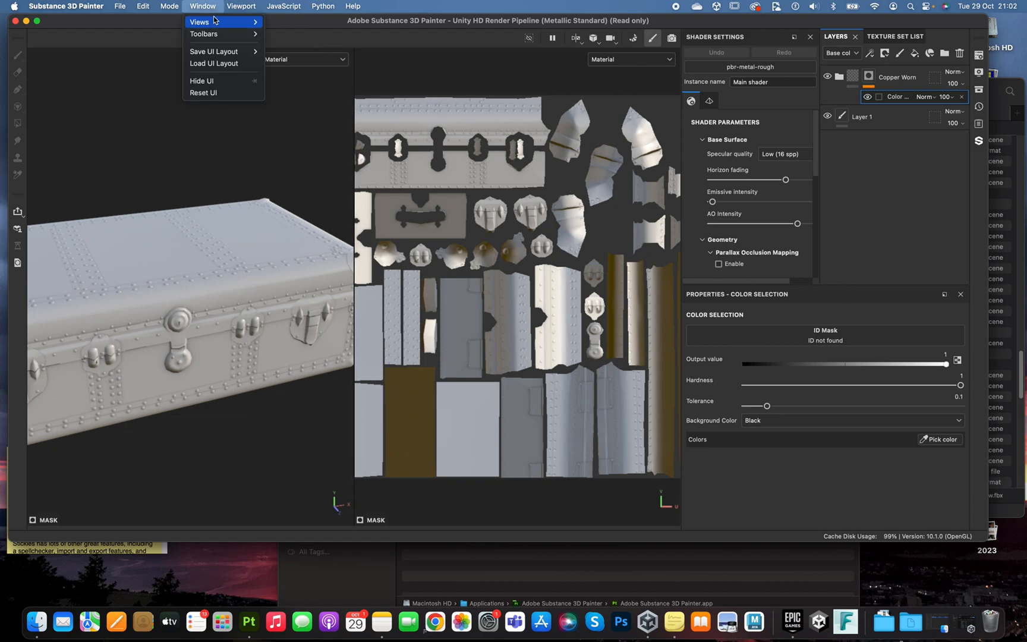
mouse_move(215, 24)
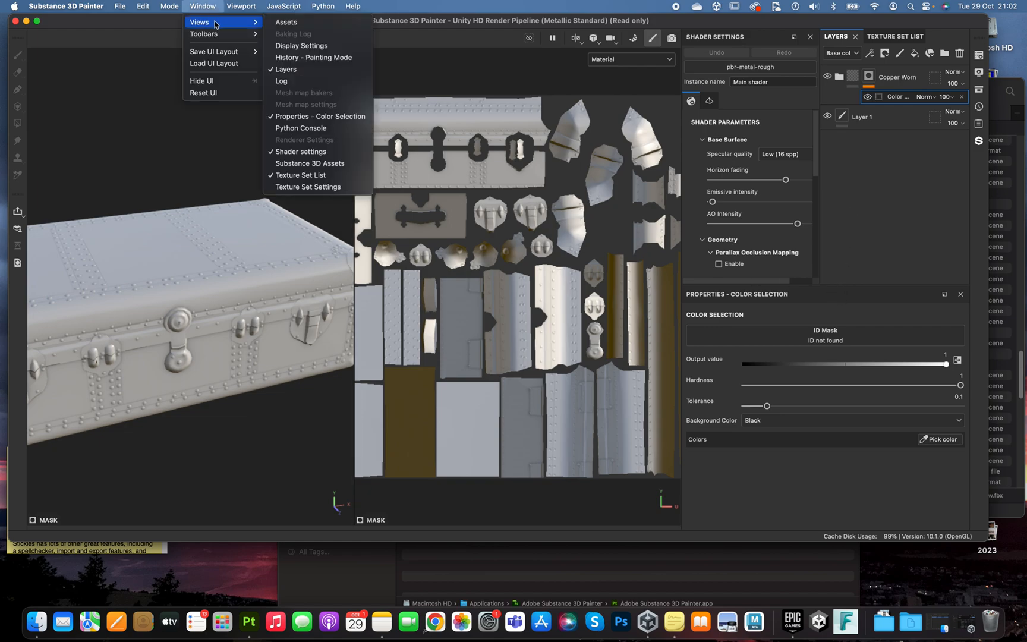
click(308, 23)
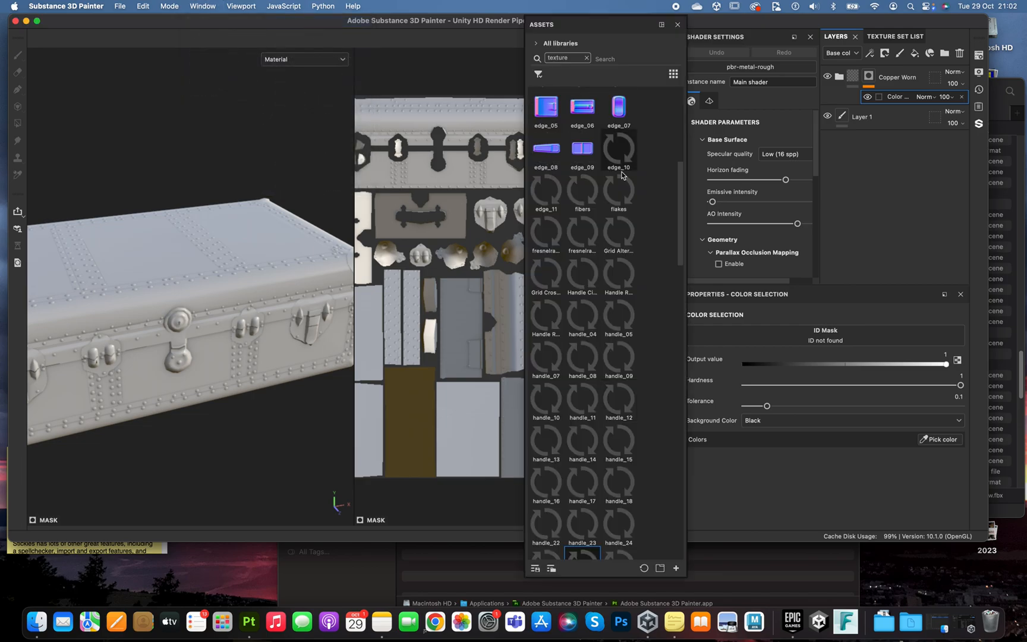
scroll(628, 178, down, 10)
scroll(629, 202, up, 5)
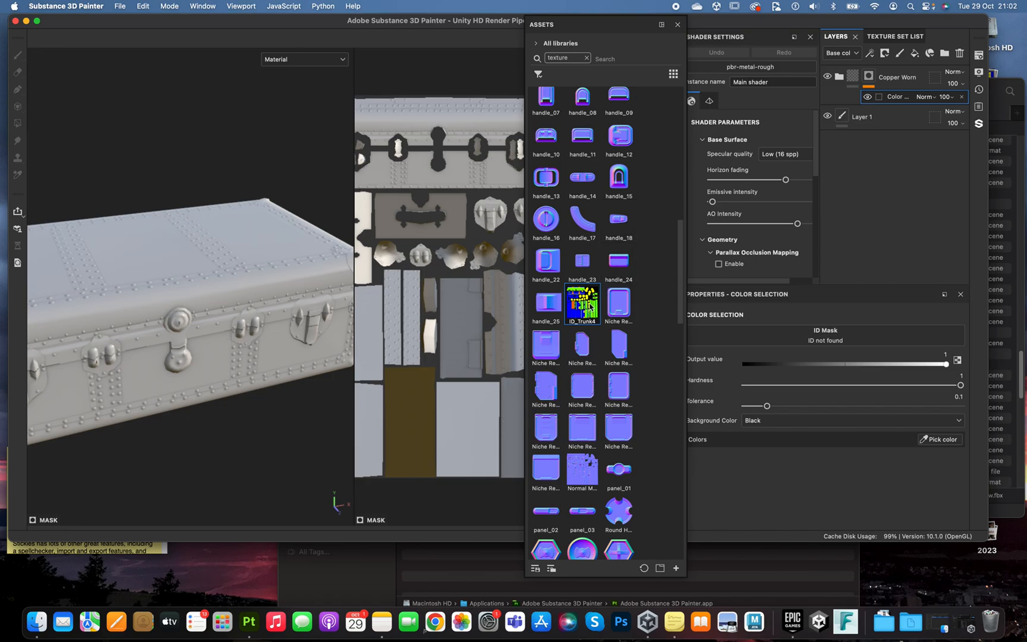
click(586, 311)
drag(585, 311, 832, 338)
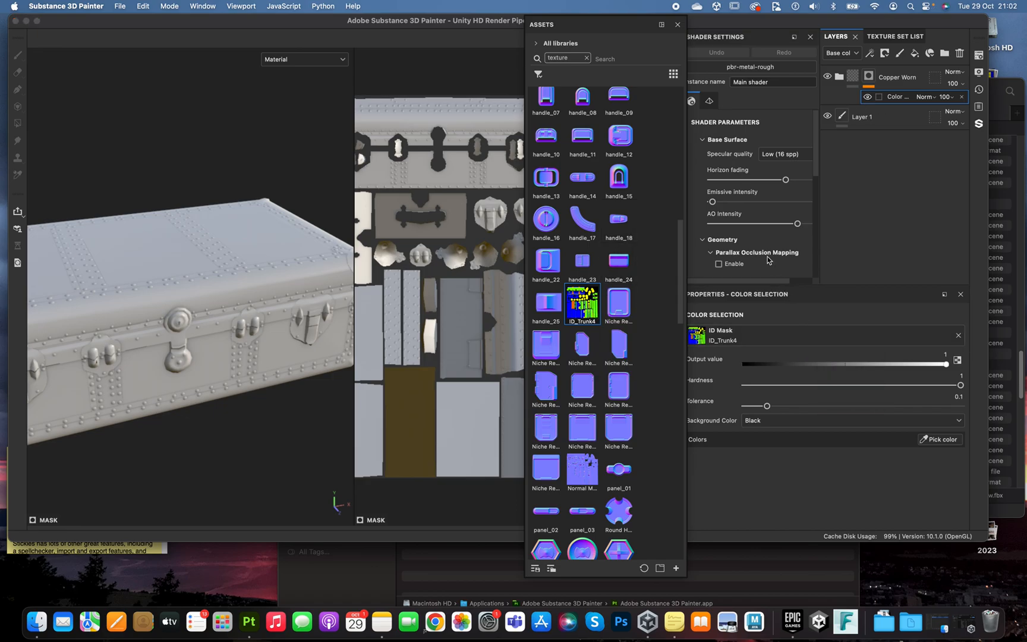
scroll(597, 180, up, 10)
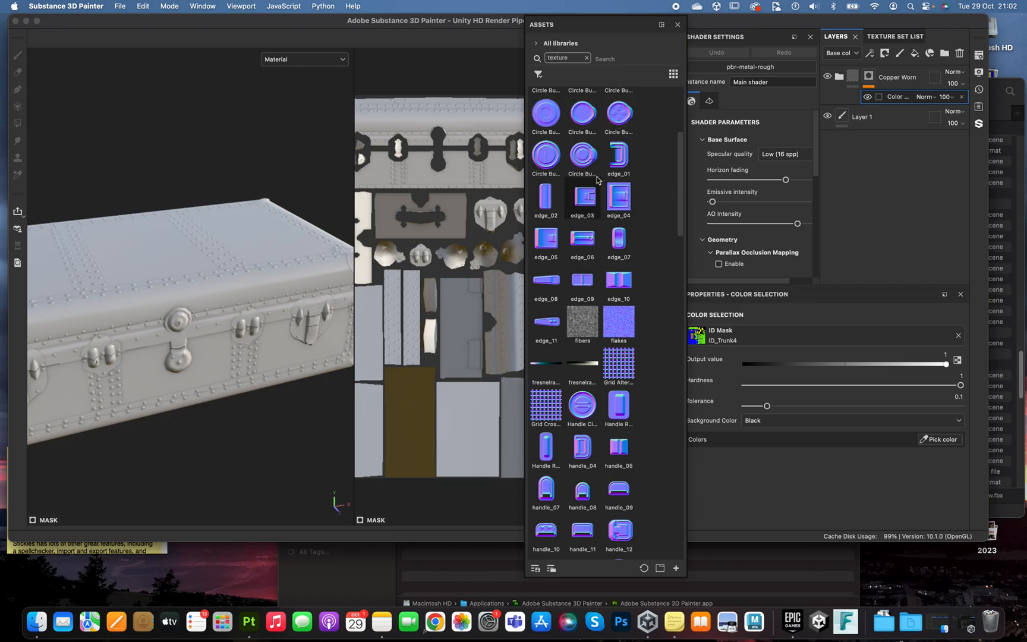
scroll(596, 257, up, 5)
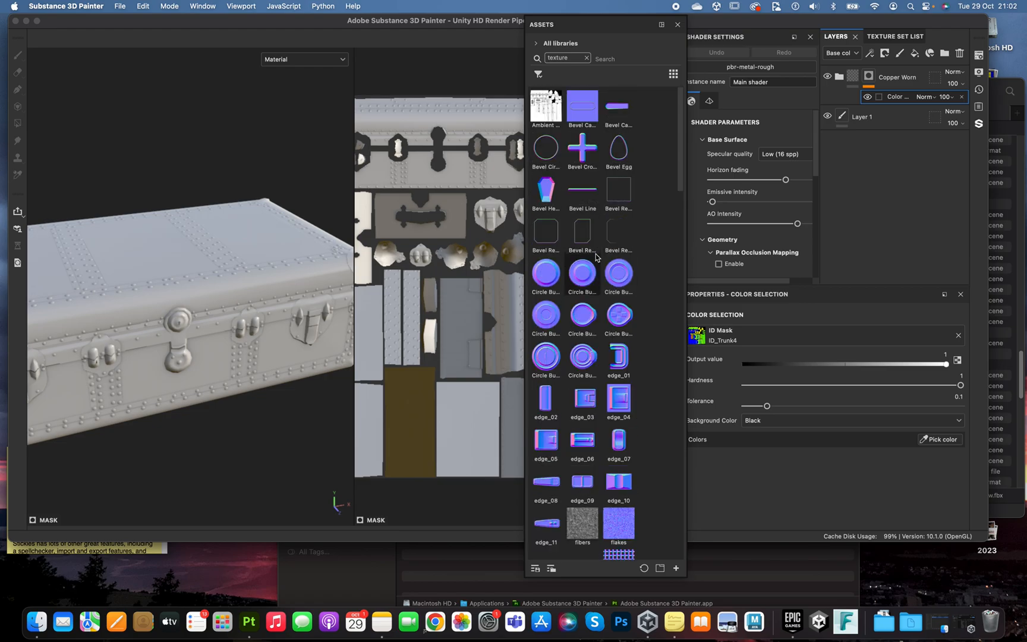
scroll(597, 257, down, 20)
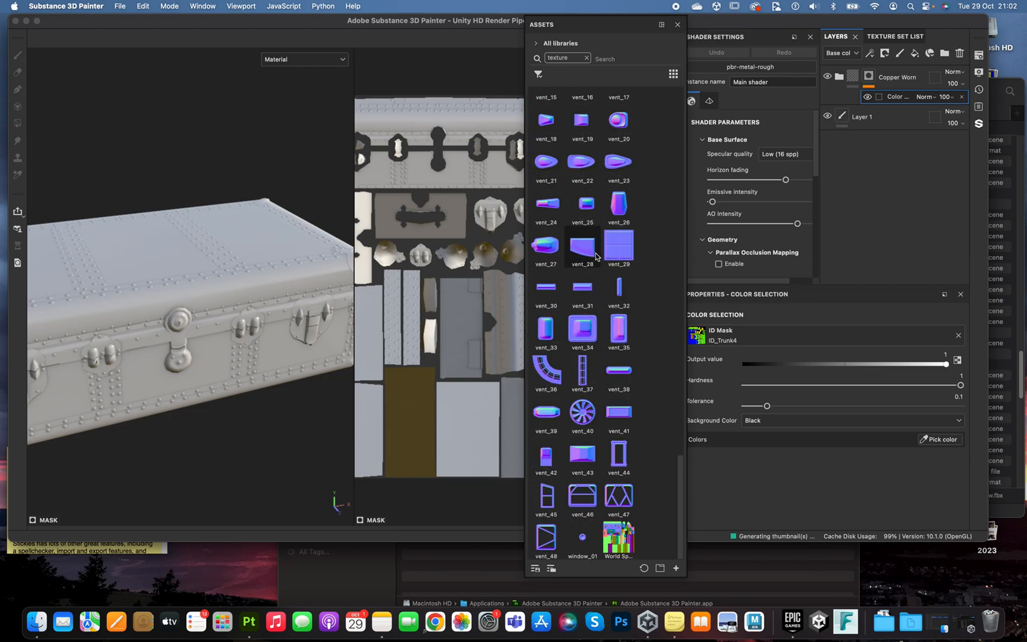
scroll(592, 312, up, 10)
scroll(592, 311, up, 10)
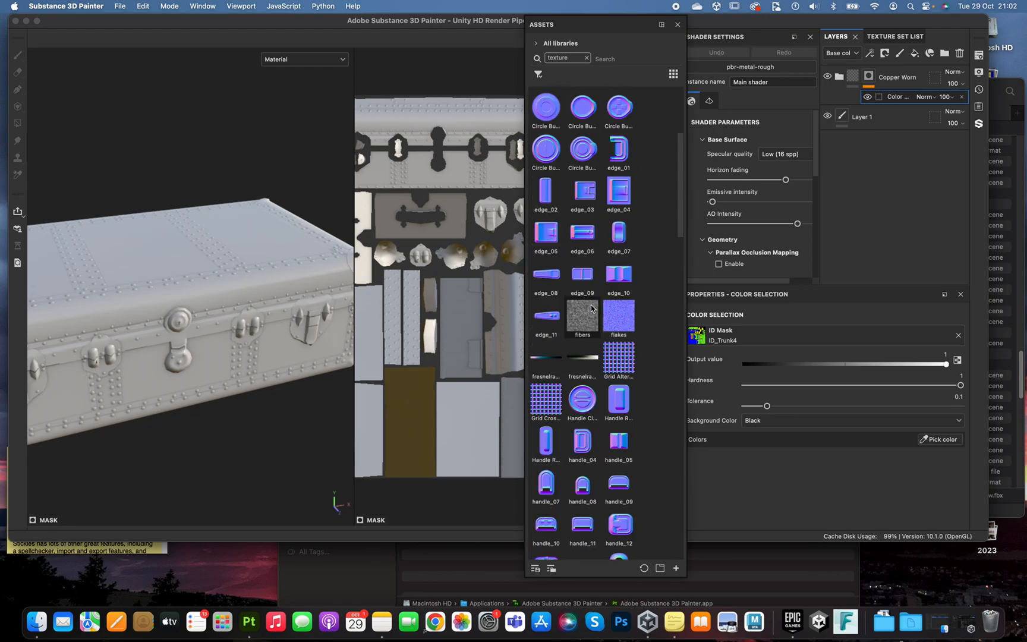
Restrict the Copper Worn mask to the yellow ID color (R 255, G 254, B 0) picked from the trunk's metal fittings.
click(864, 281)
drag(591, 27, 559, 97)
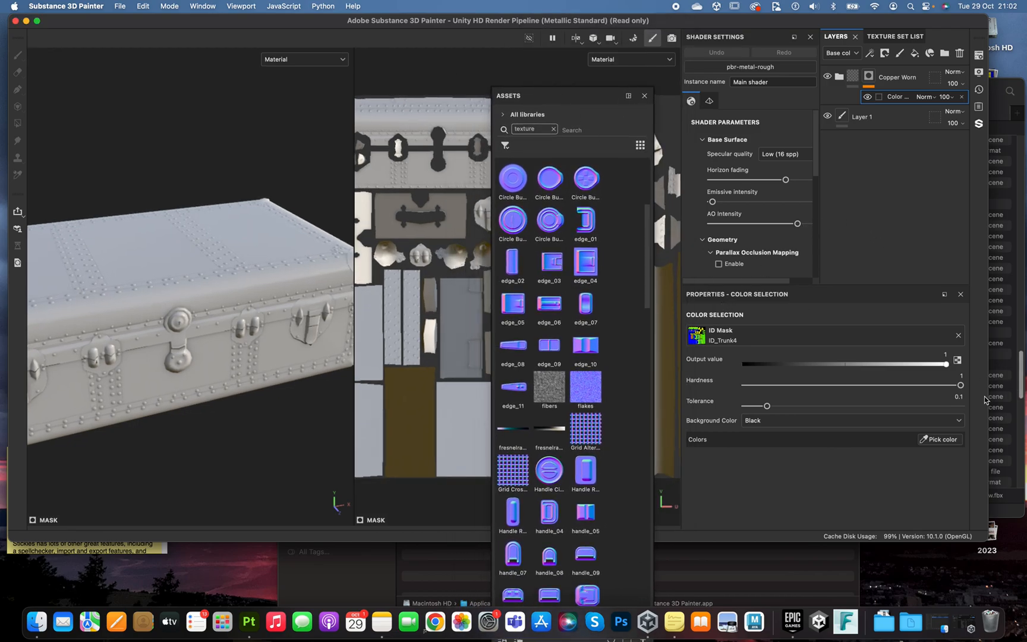
click(941, 443)
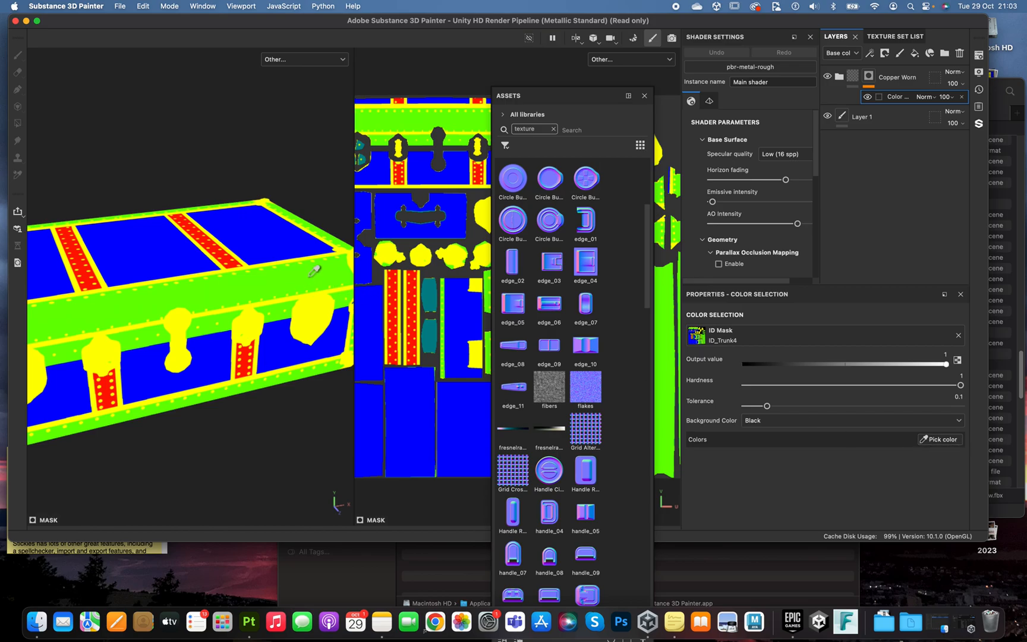
click(311, 316)
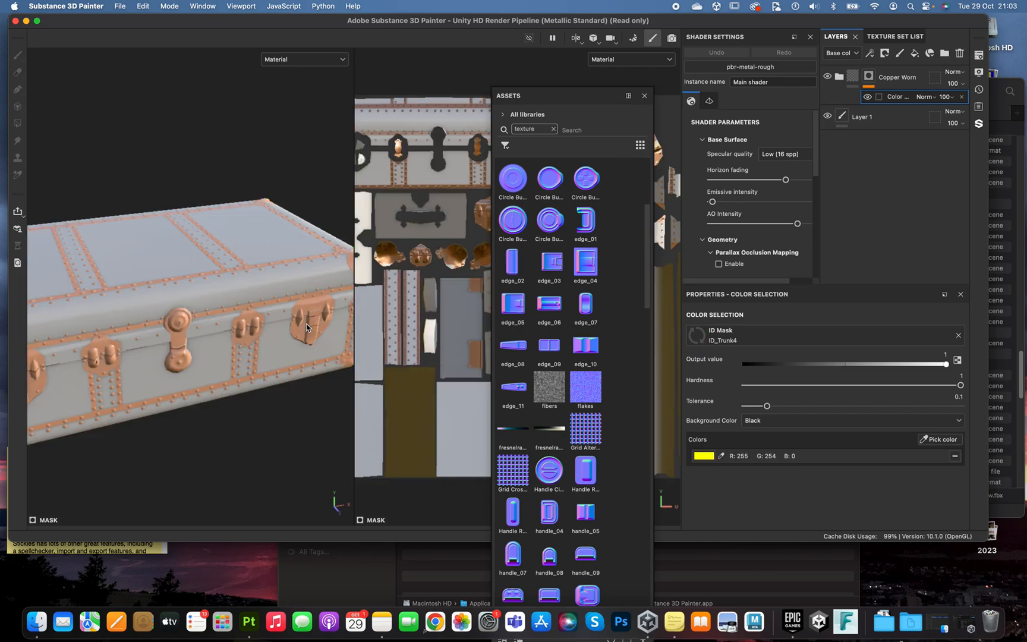
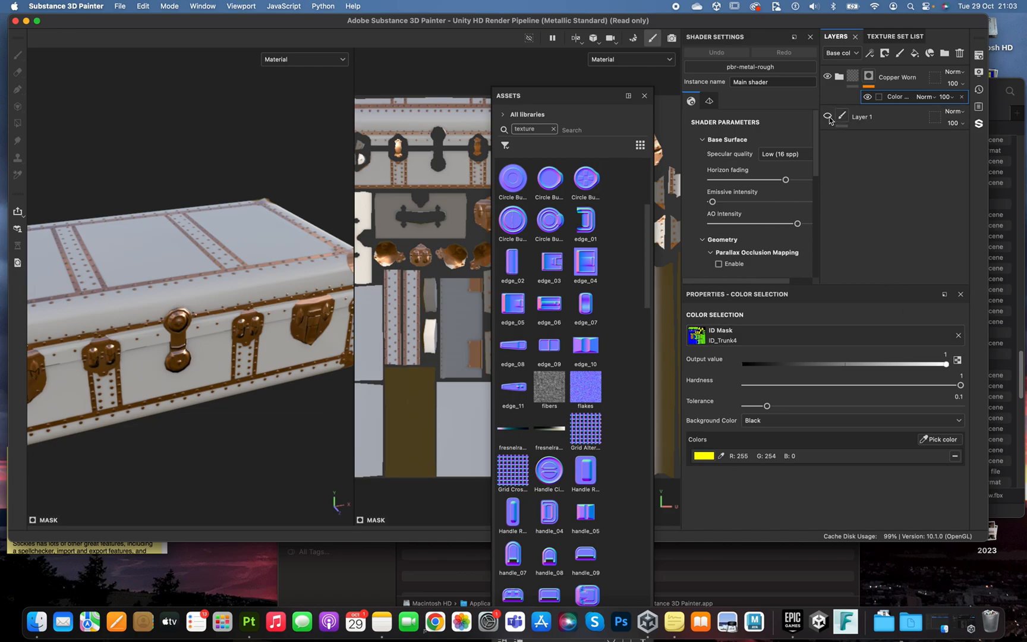
right_click(860, 164)
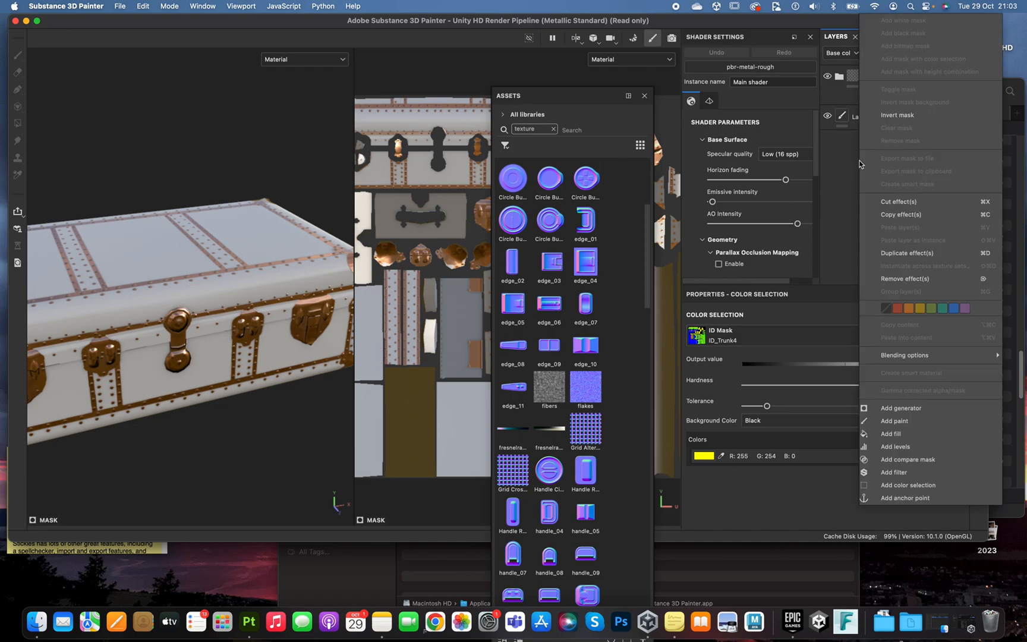
click(854, 157)
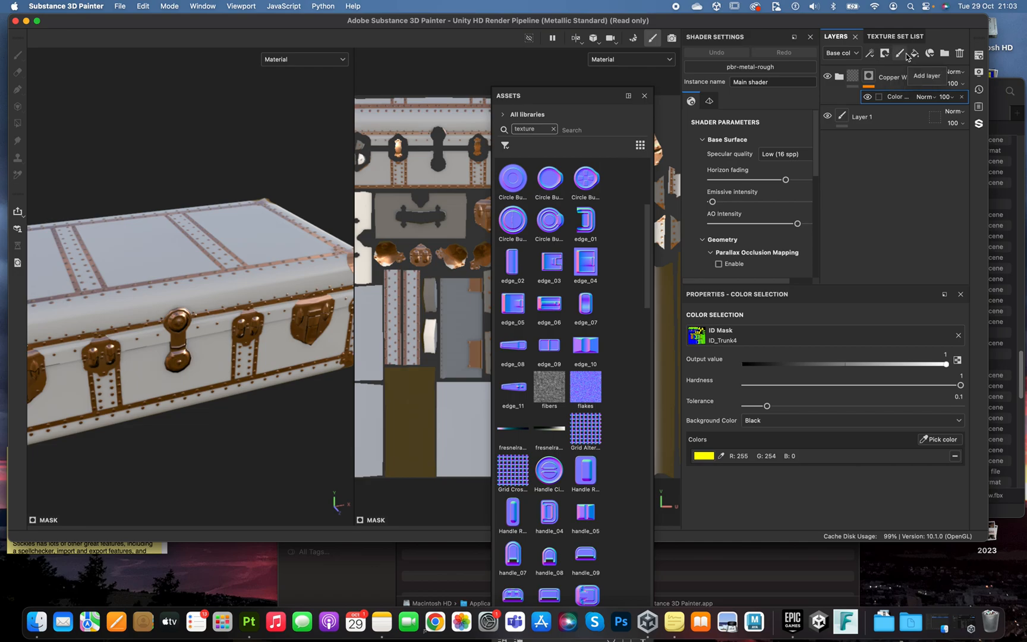
right_click(861, 164)
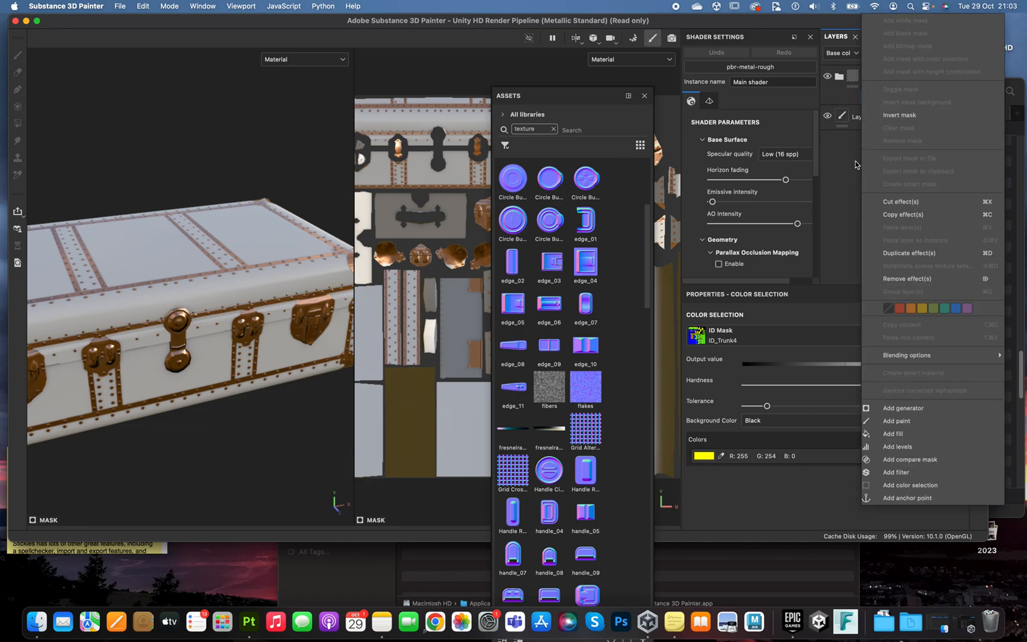
click(855, 161)
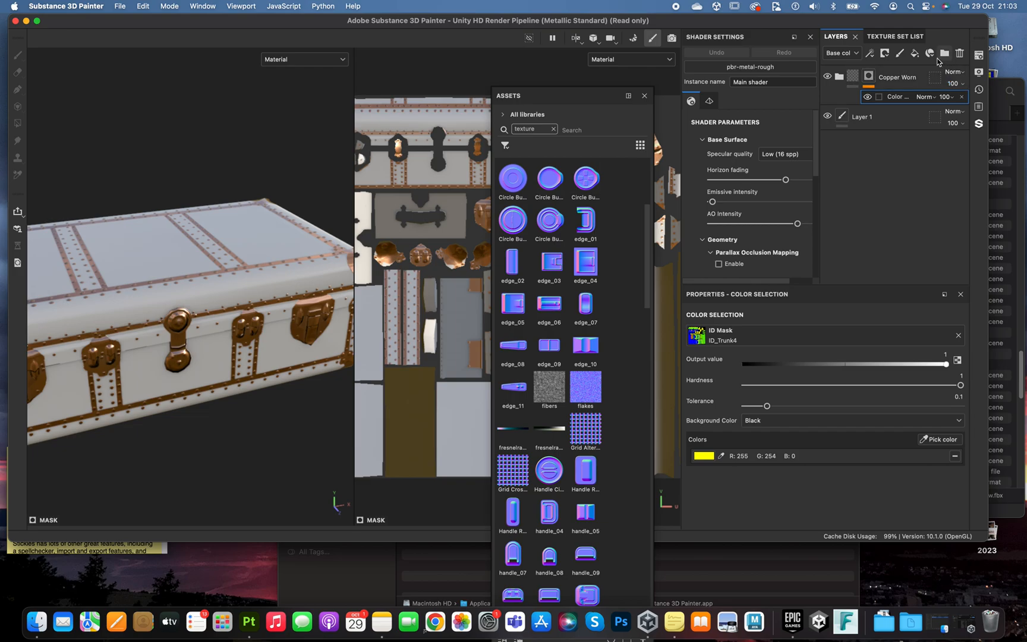
Add the Fabric Canvas Creased smart material above Copper Worn and check its sublayers, leaving the folder collapsed.
click(931, 54)
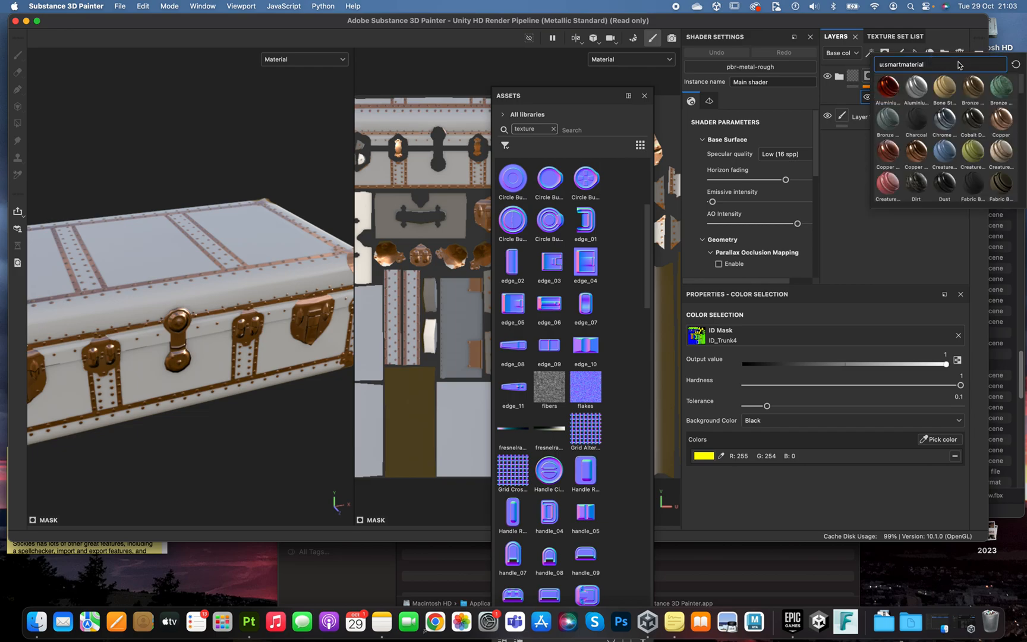
scroll(951, 137, down, 5)
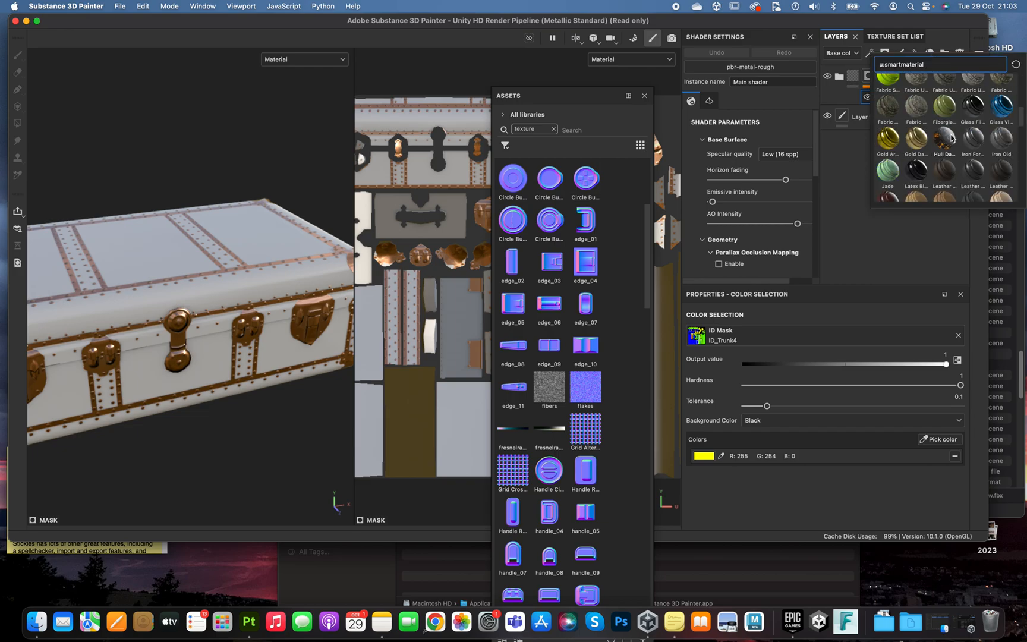
scroll(945, 146, down, 6)
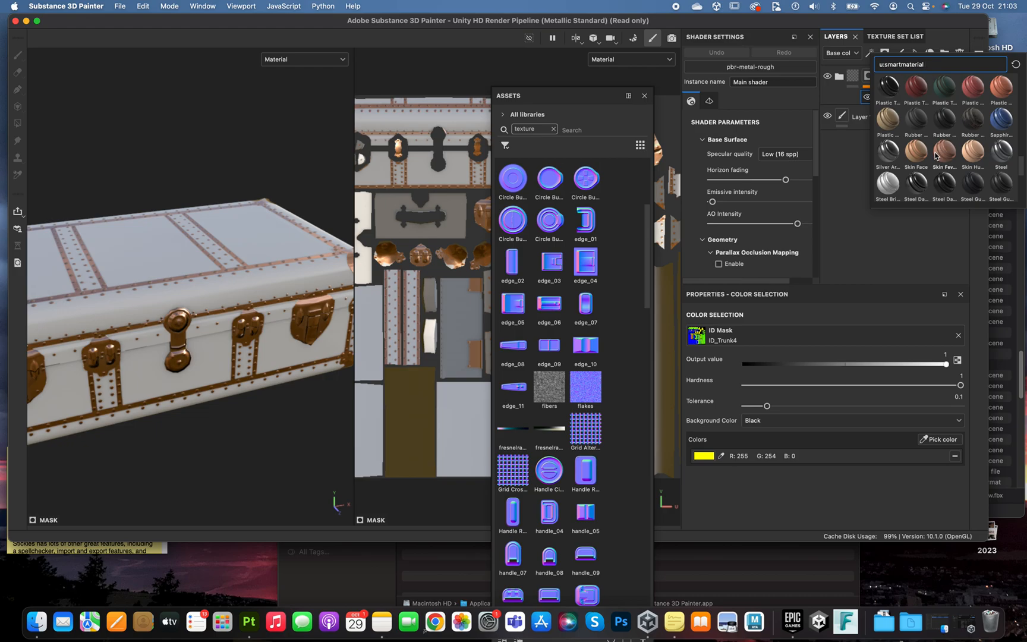
scroll(950, 165, down, 4)
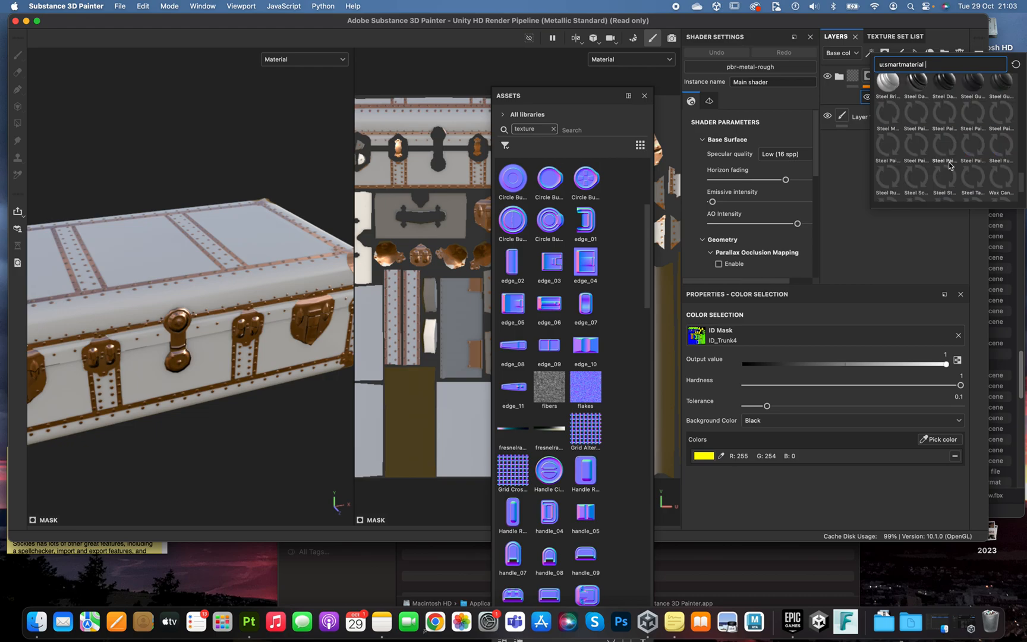
scroll(949, 164, up, 3)
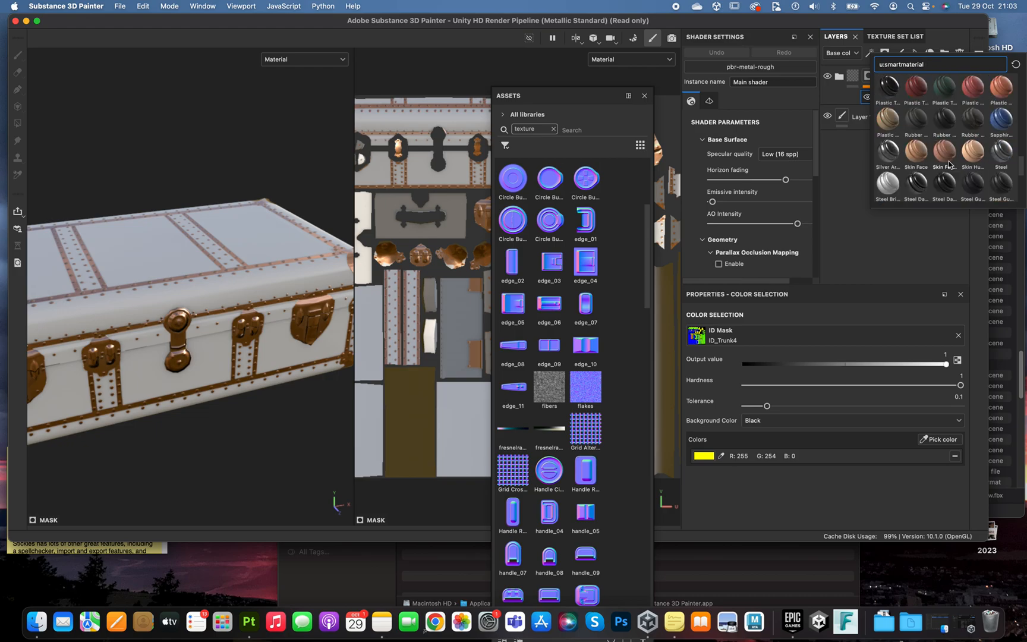
scroll(950, 166, up, 3)
scroll(950, 165, up, 2)
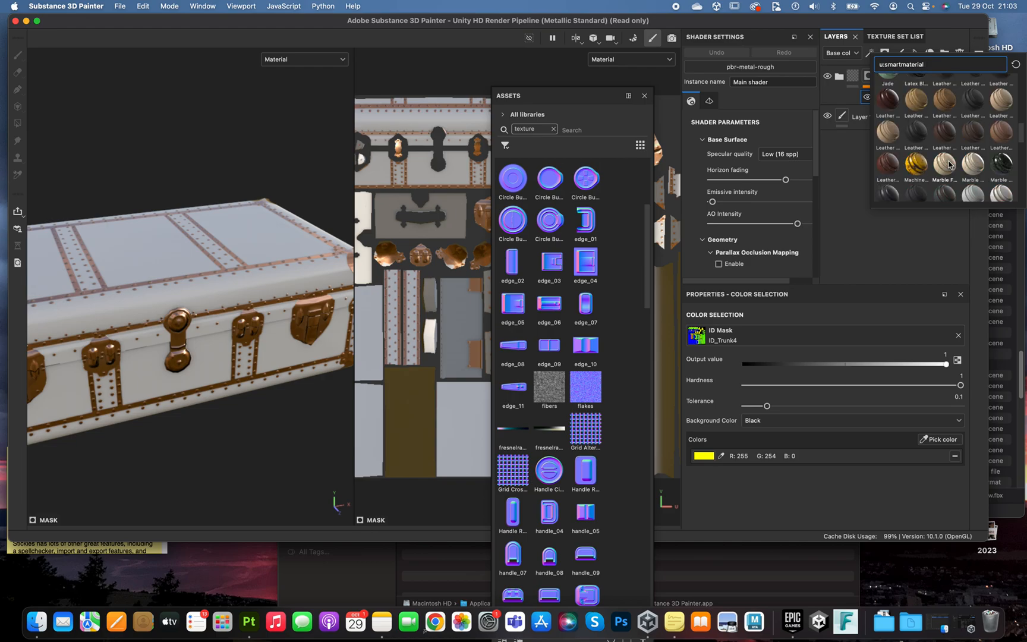
scroll(949, 164, up, 3)
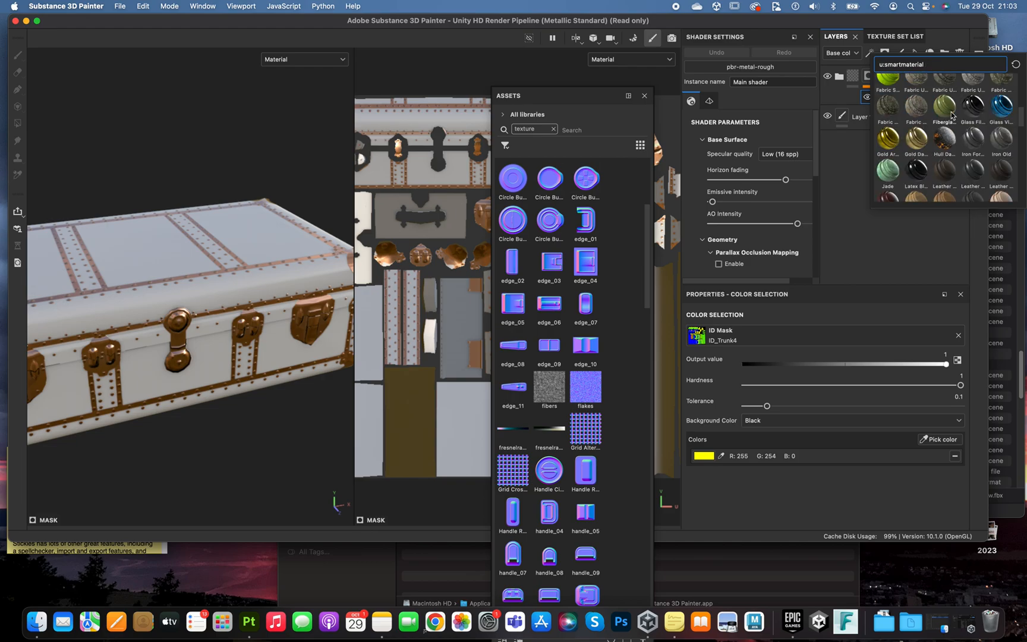
scroll(925, 111, up, 3)
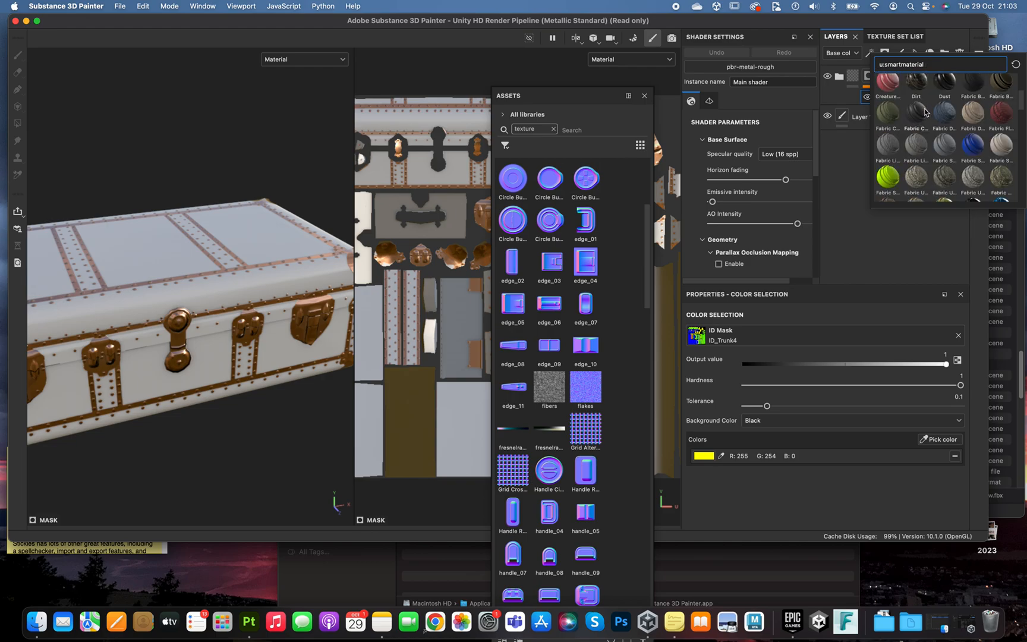
mouse_move(896, 148)
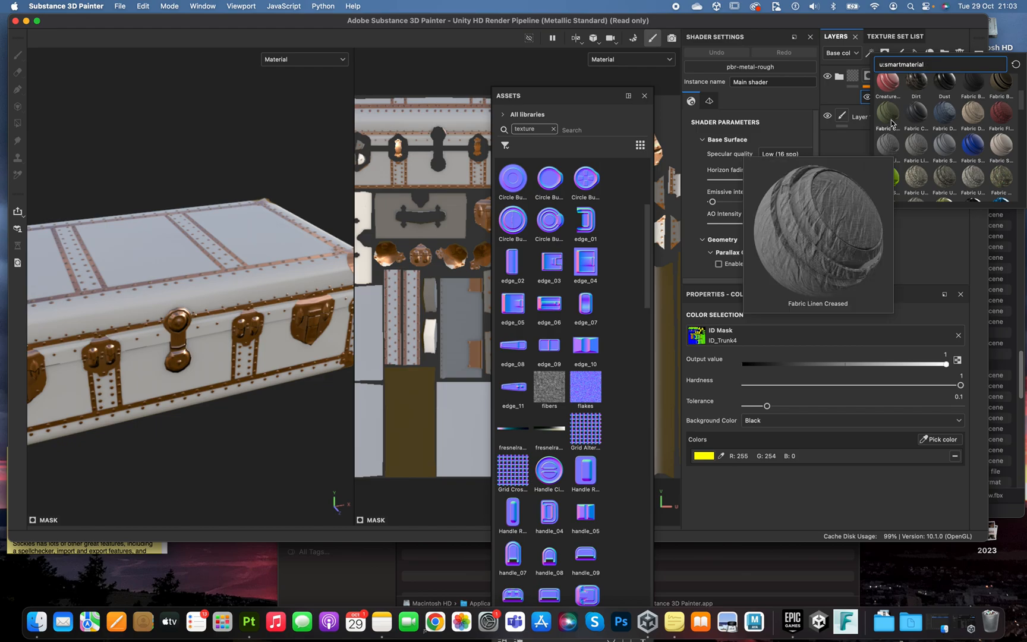
mouse_move(891, 121)
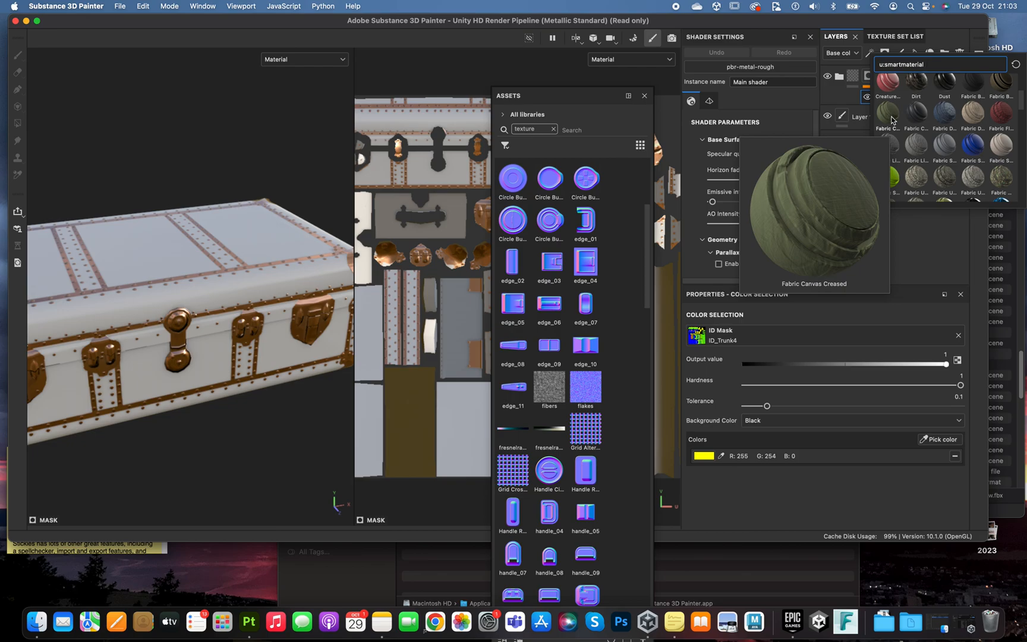
click(892, 121)
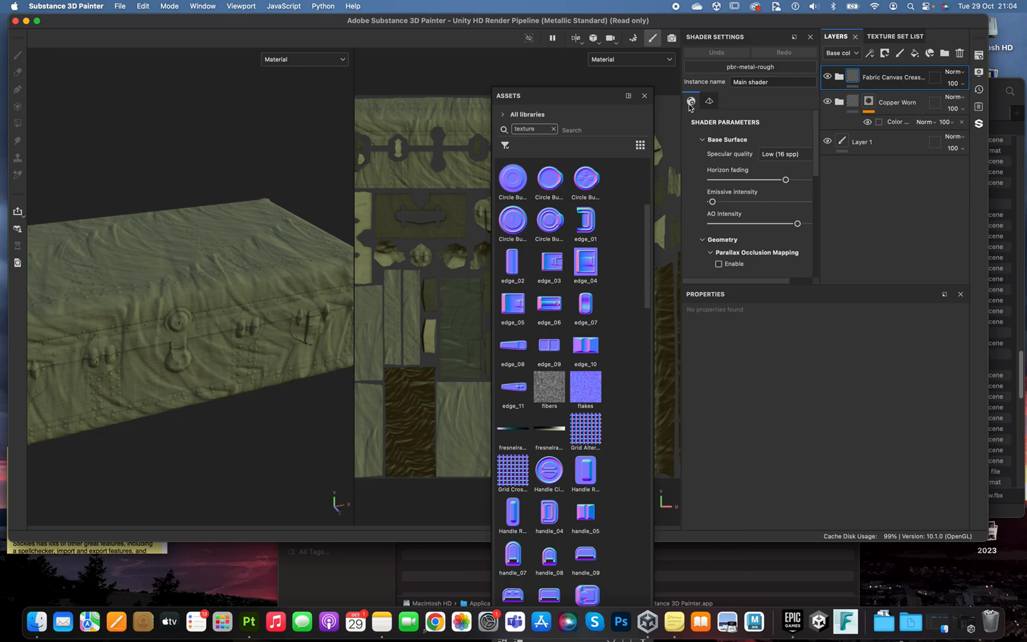
click(840, 81)
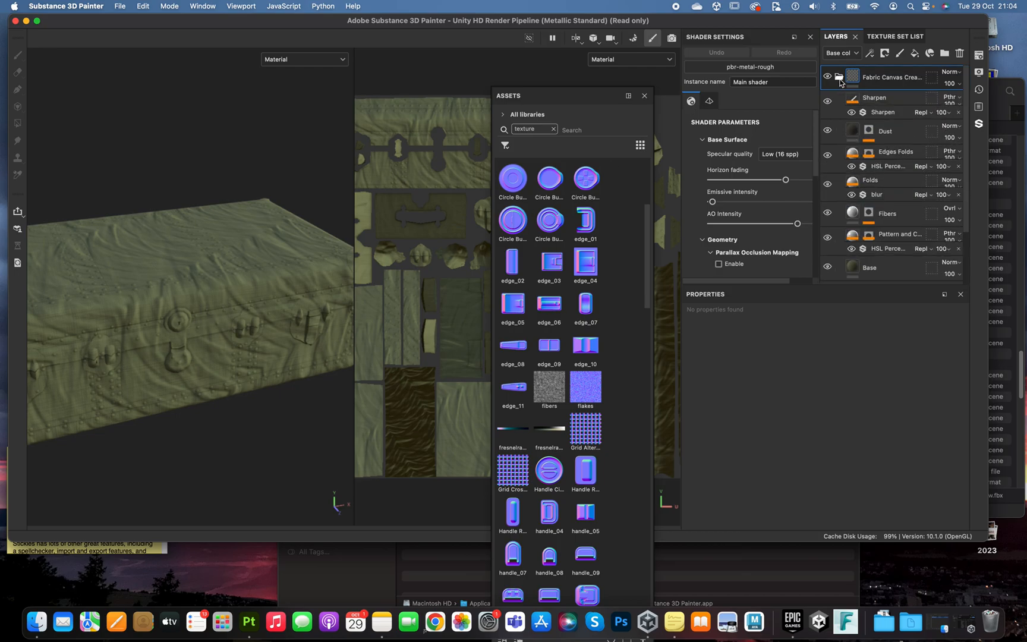
click(840, 81)
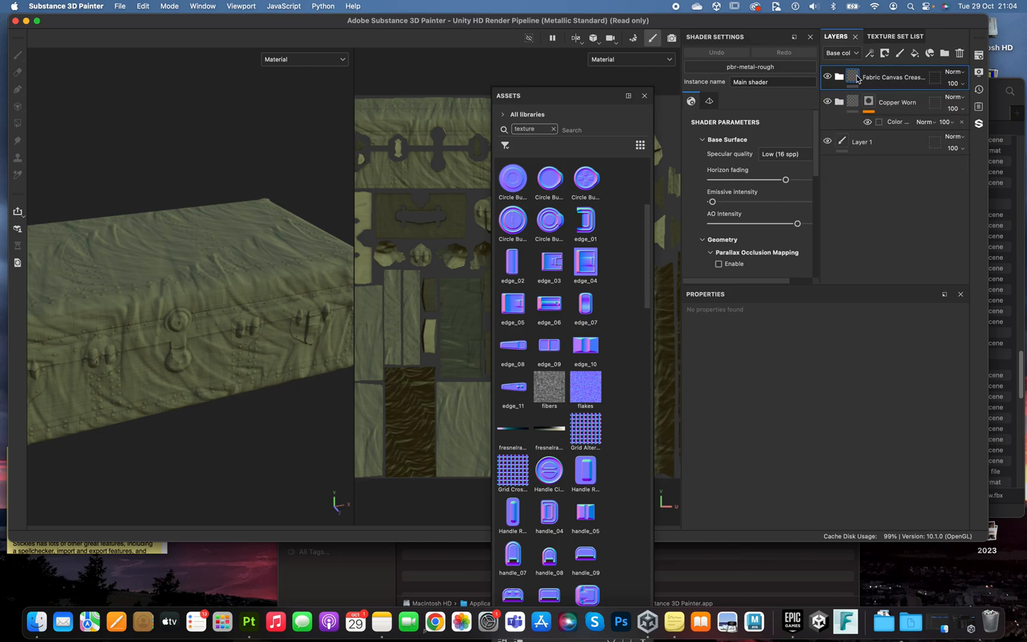
Give the Fabric Canvas Creased folder a mask with color selection and assign the ID_Trunk4 texture as its ID mask.
right_click(890, 82)
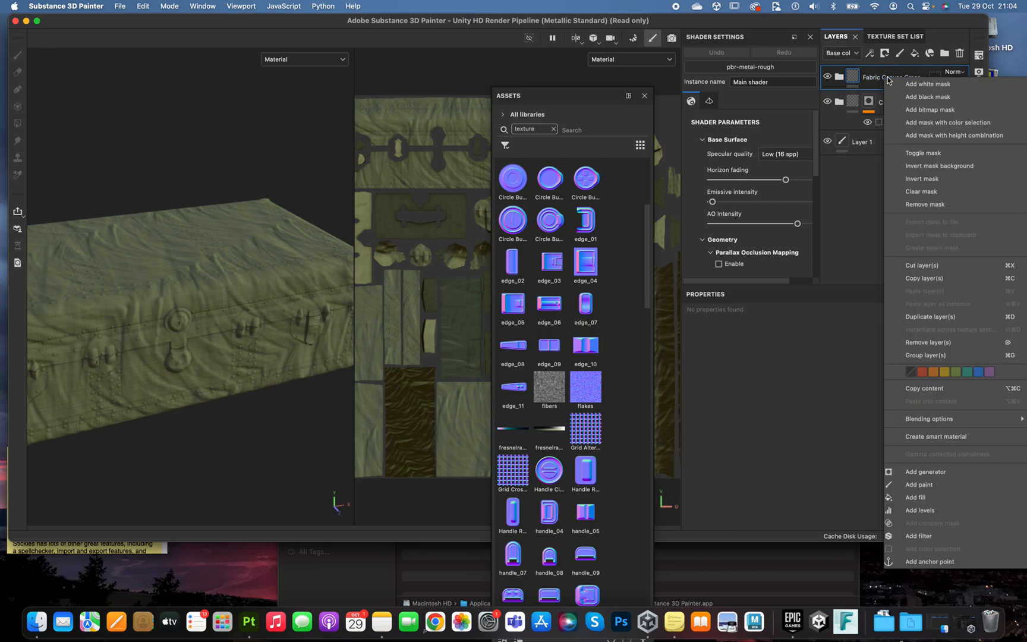
click(910, 125)
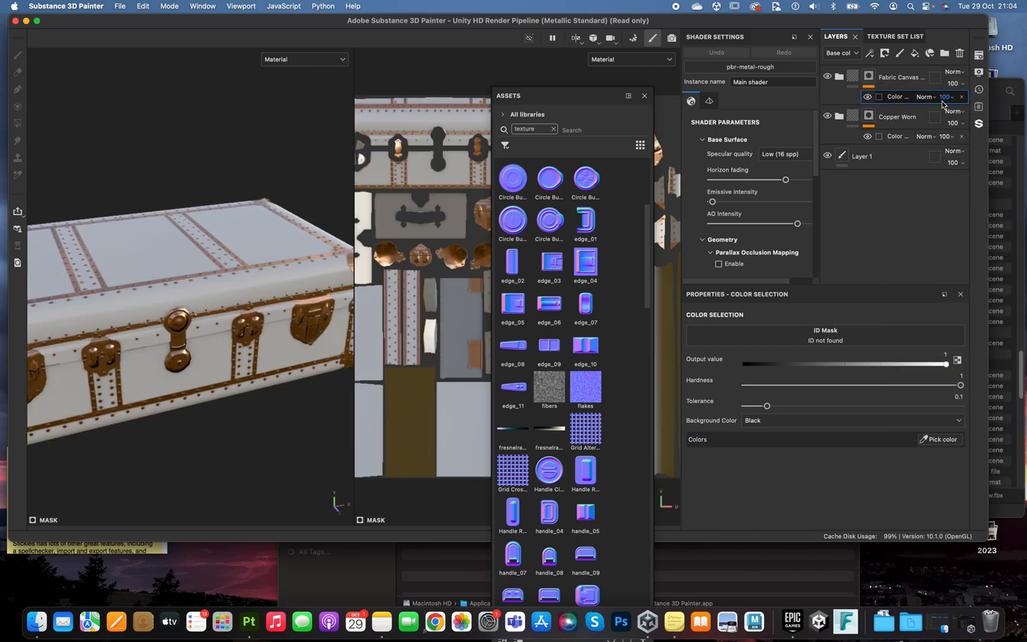
scroll(531, 399, down, 10)
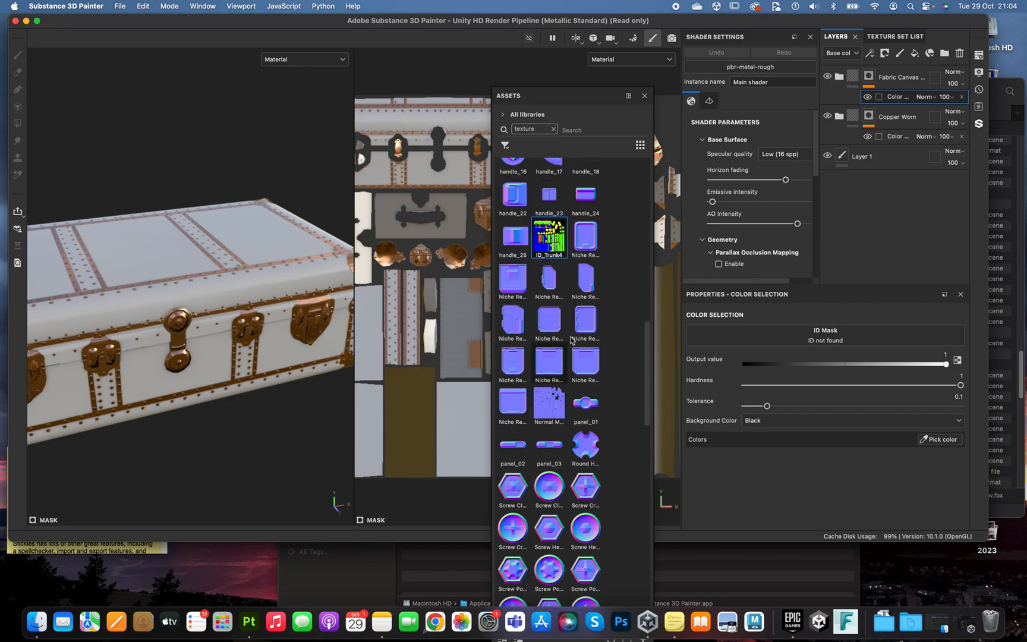
drag(550, 238, 782, 331)
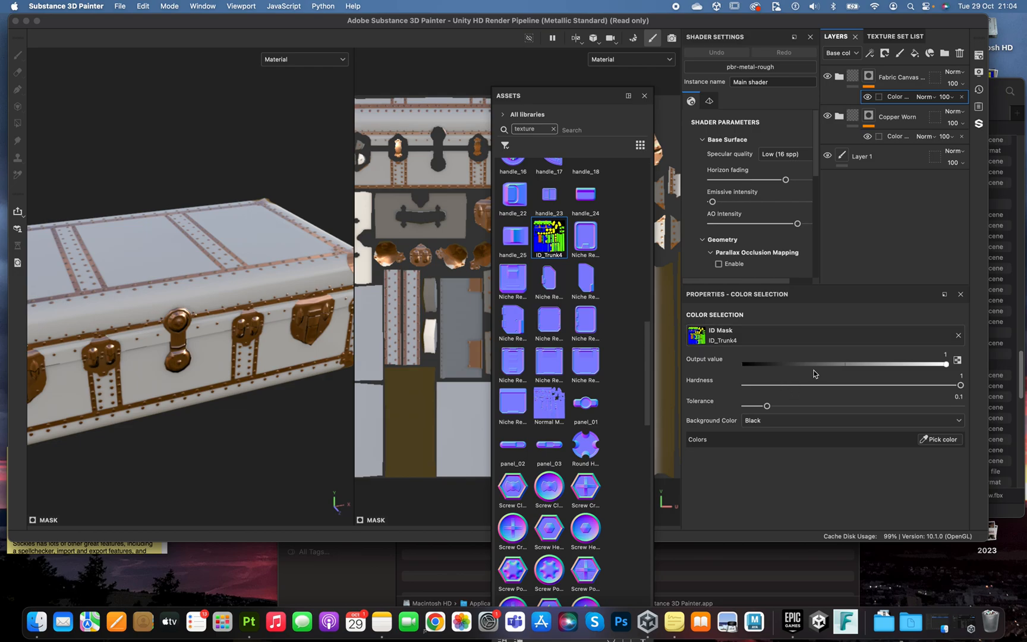
Assign the ID_Trunk4 texture as the ID mesh map in the texture set settings.
click(979, 56)
scroll(903, 269, down, 5)
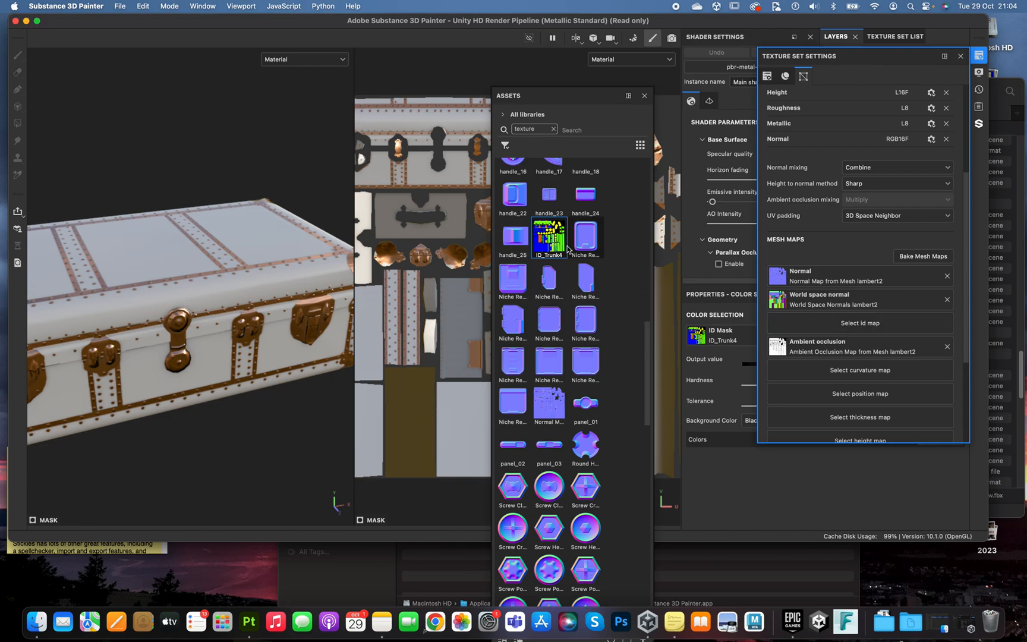
drag(556, 241, 858, 323)
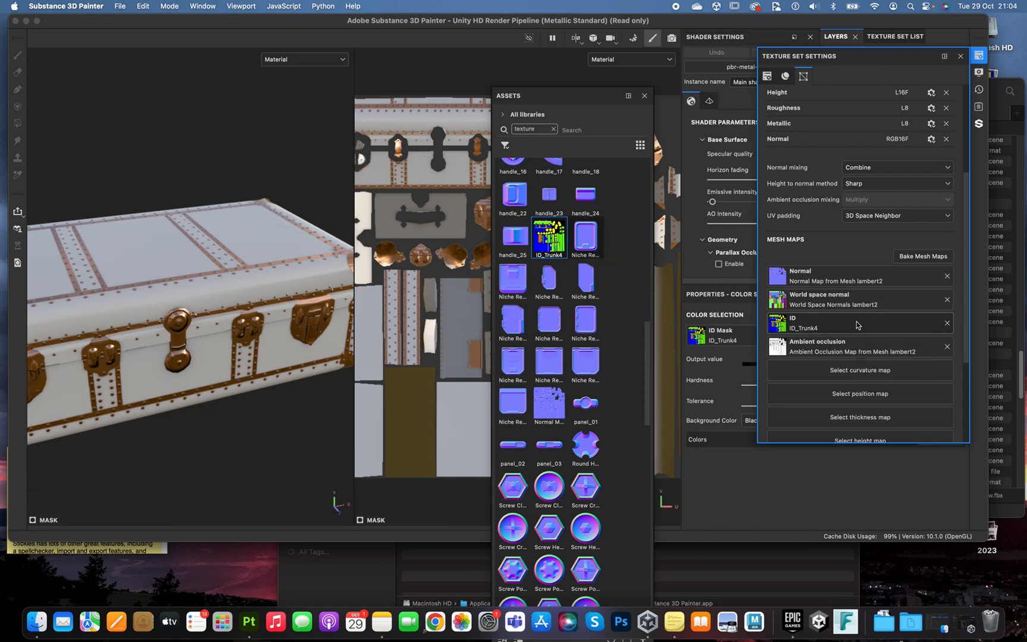
click(960, 57)
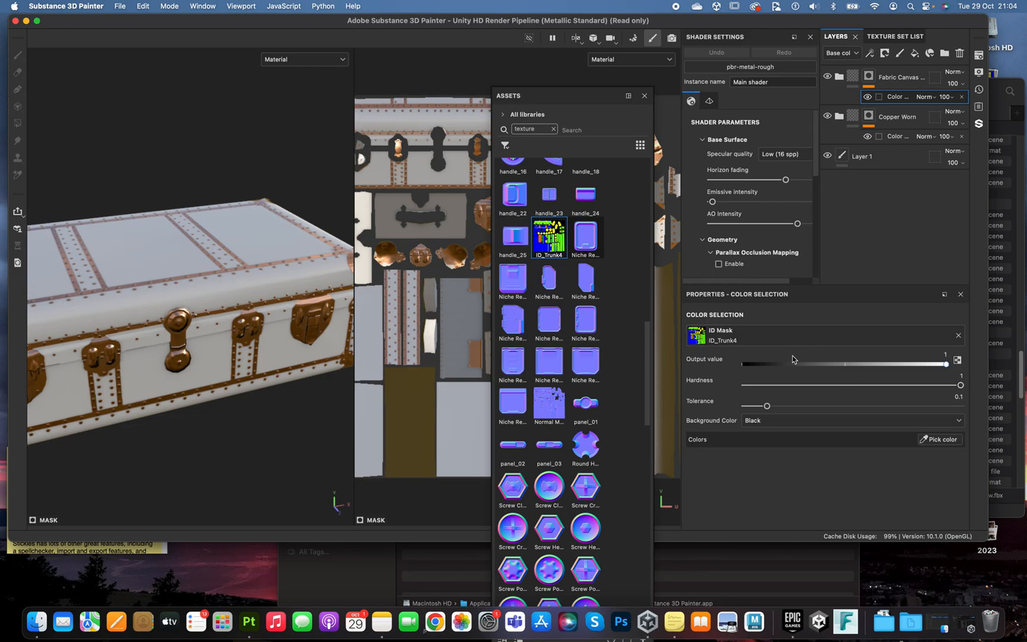
Close the asset library and restrict the Fabric Canvas Creased mask to the blue ID color picked from the trunk's lid panel.
click(645, 96)
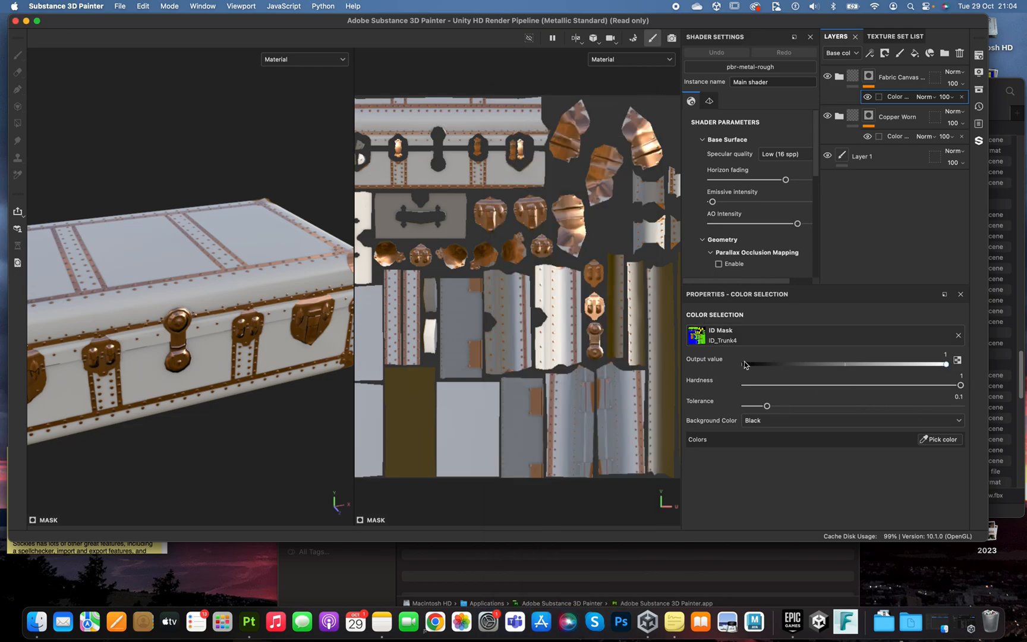
click(938, 439)
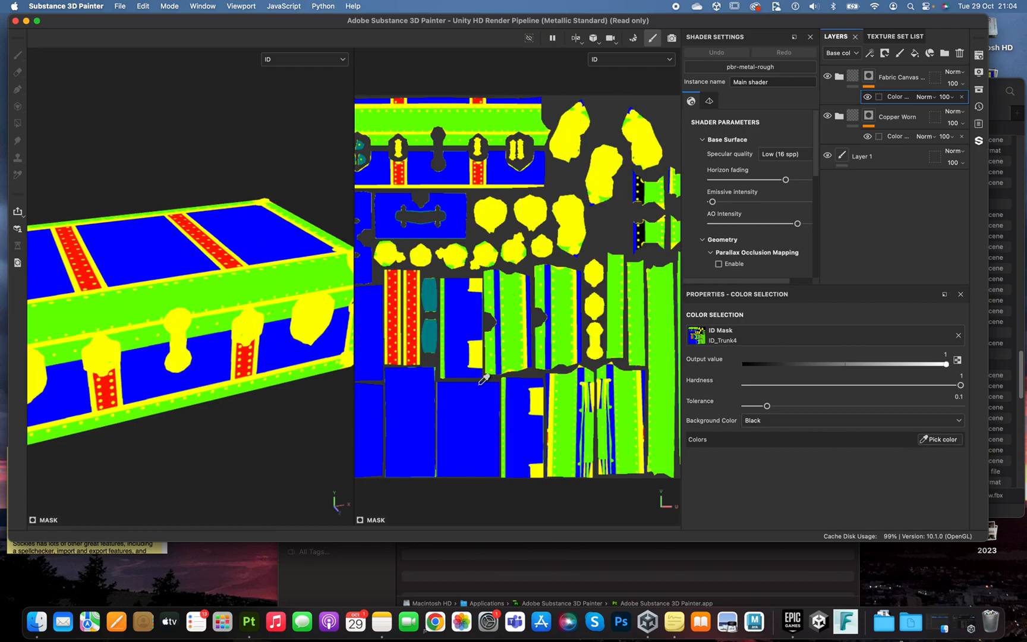
click(277, 245)
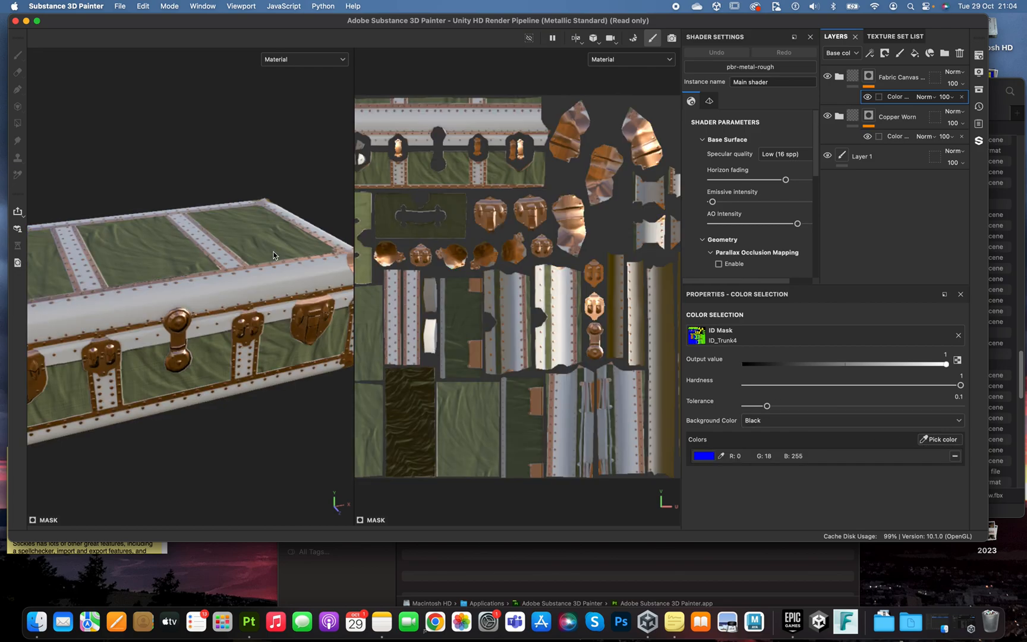
Expand the Fabric Canvas Creased folder and hide its Edges Folds and Folds layers.
click(838, 77)
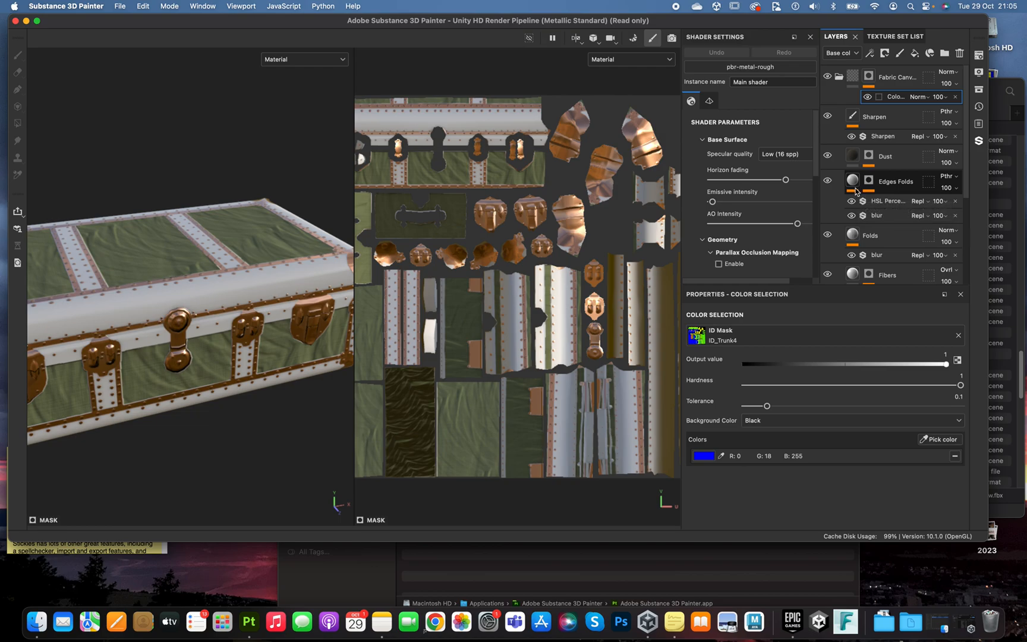
click(828, 181)
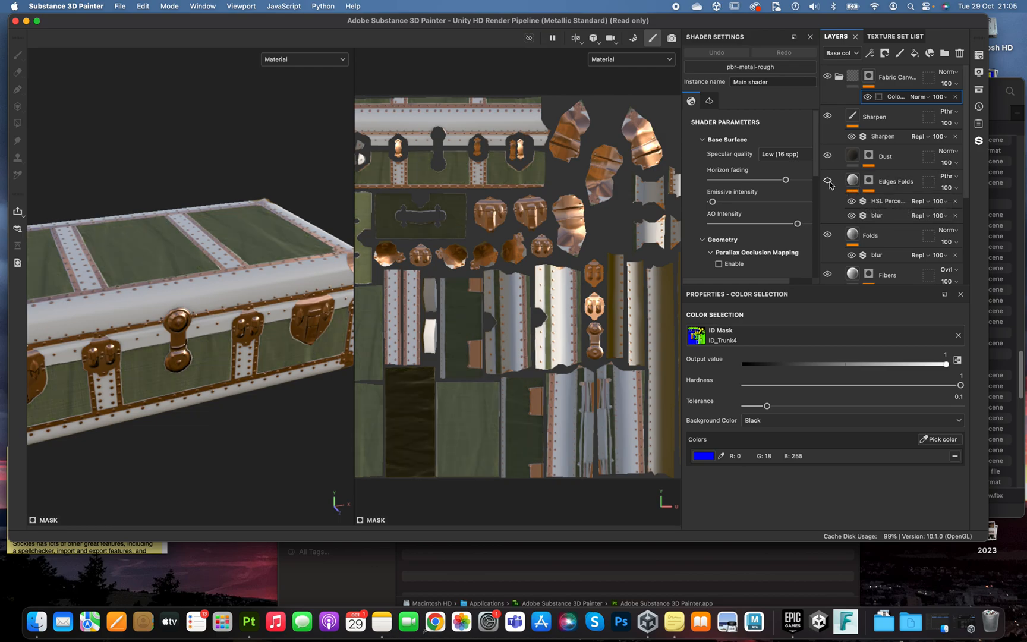
click(828, 236)
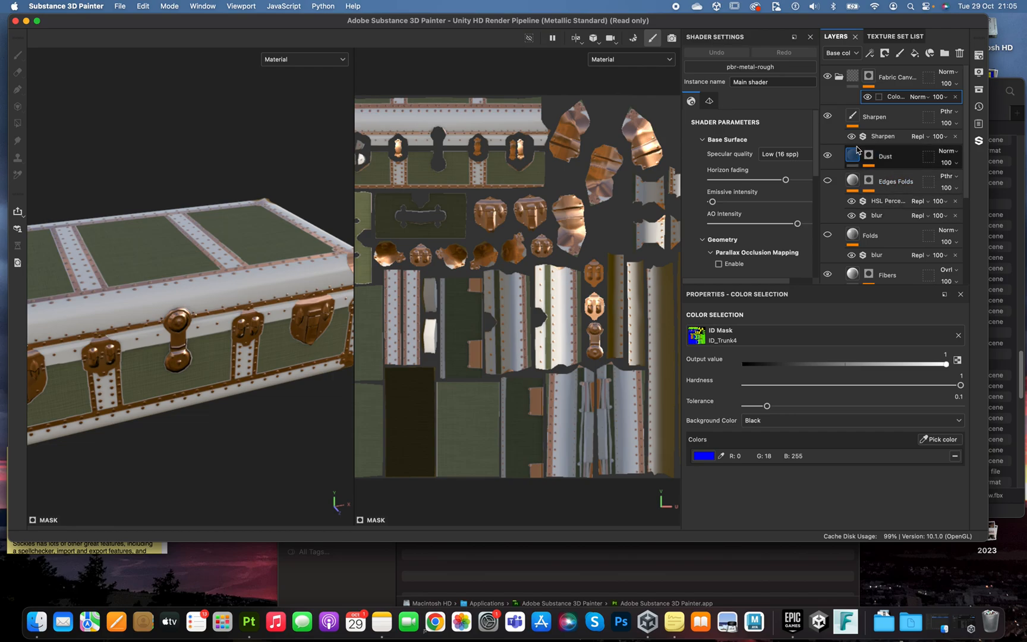
Change the base color of the Fabric Canvas Creased Base layer to dark blue 36364B and collapse the folder.
scroll(875, 207, down, 3)
scroll(875, 207, down, 1)
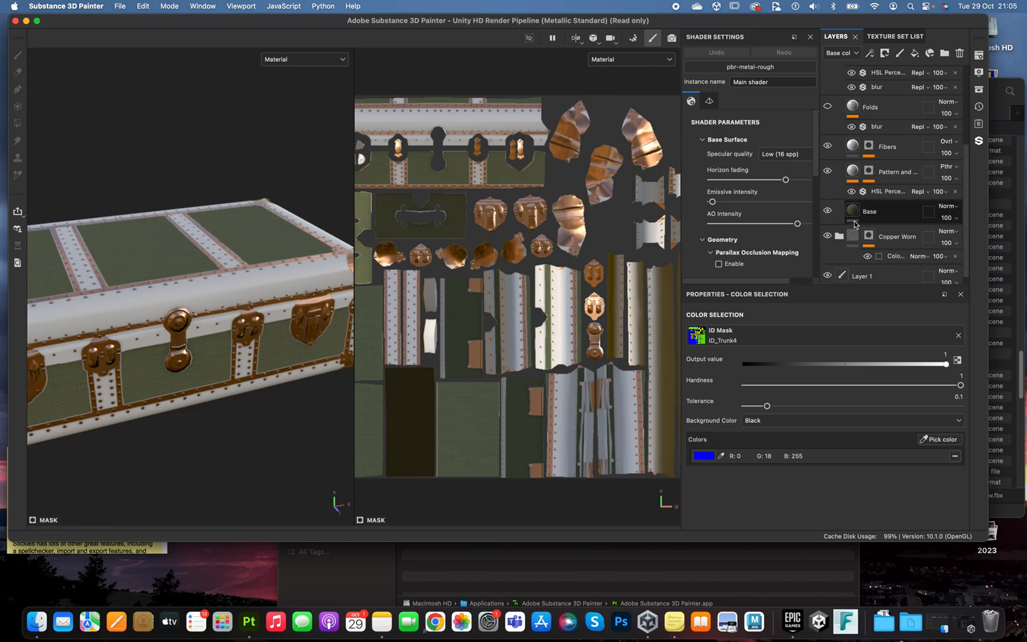
scroll(872, 220, down, 1)
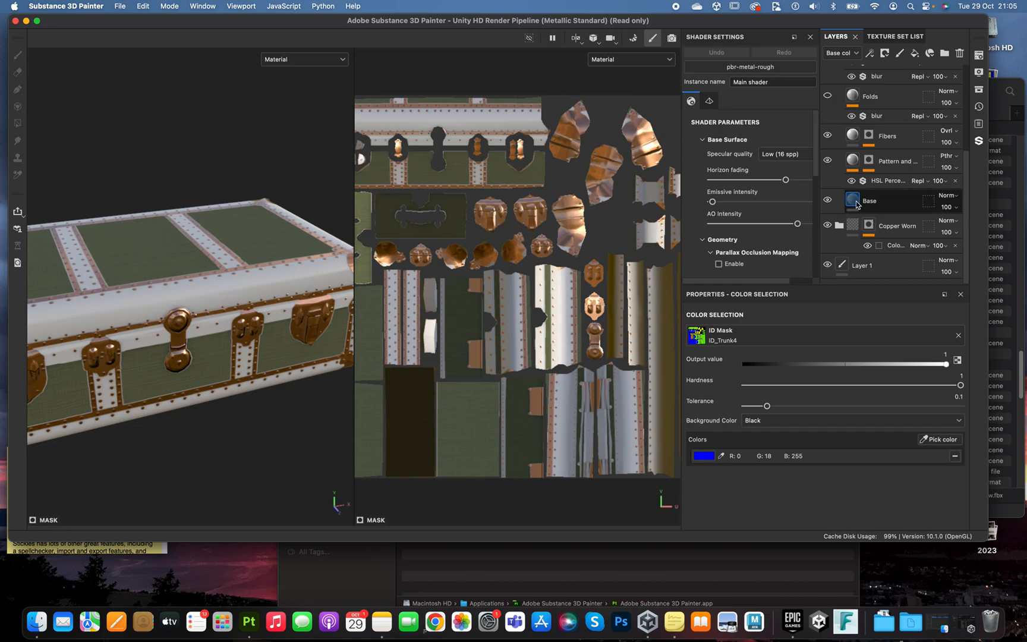
click(856, 205)
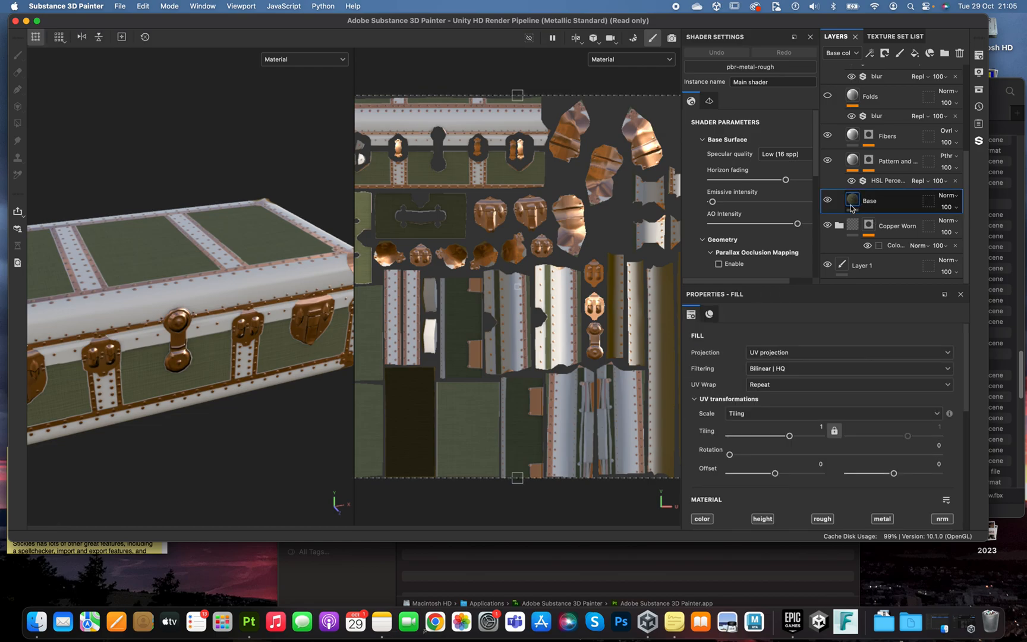
scroll(843, 415, down, 5)
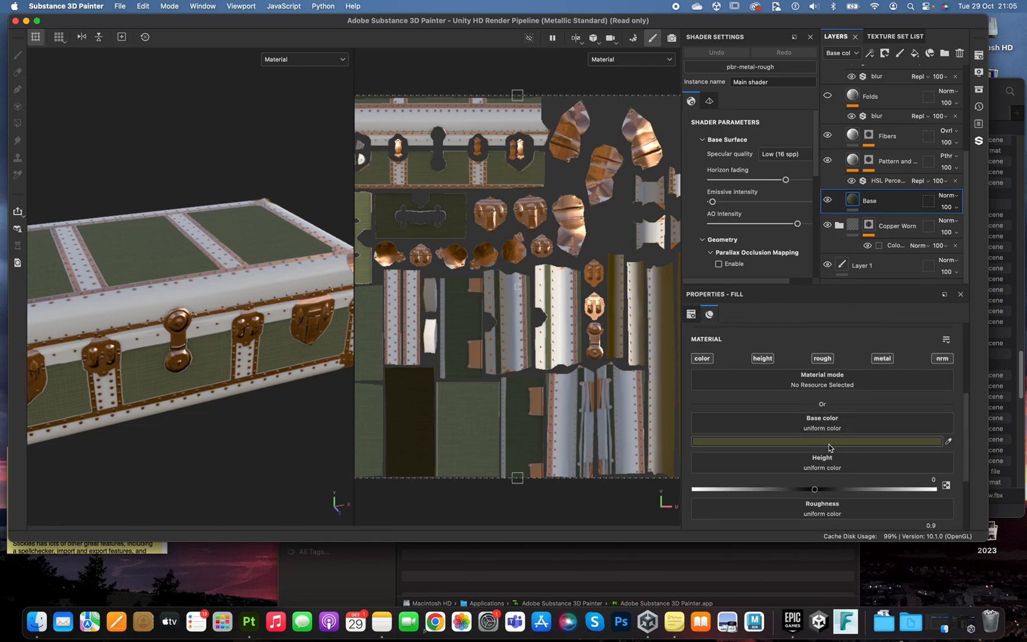
click(829, 443)
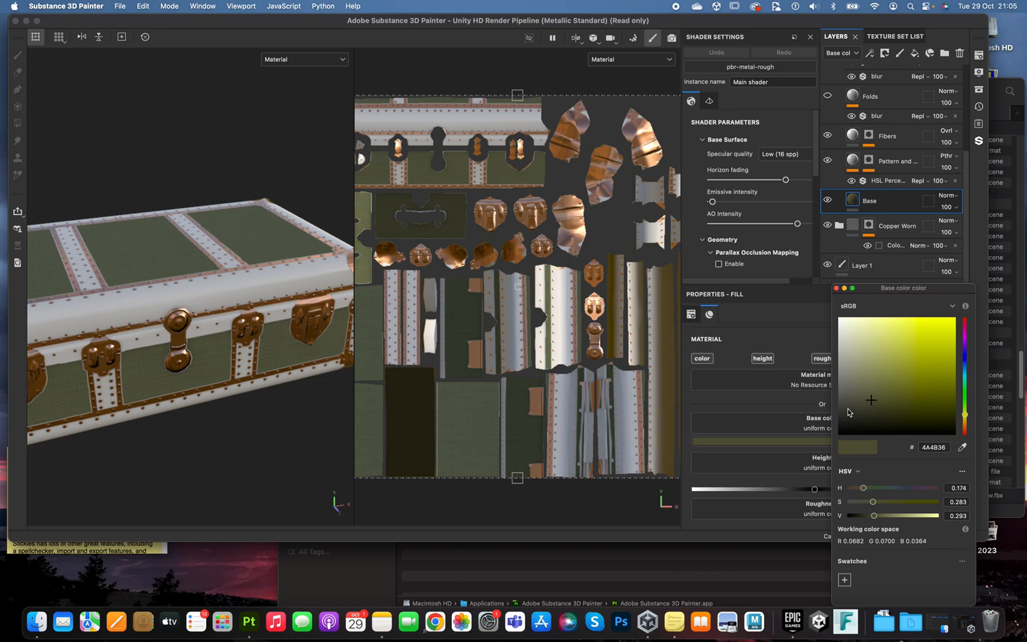
click(965, 358)
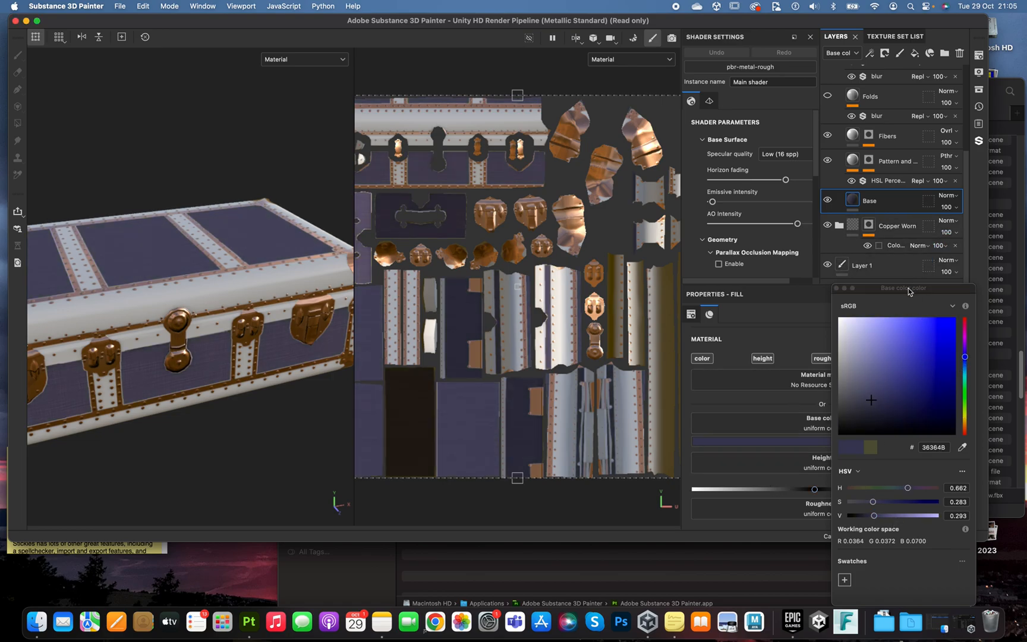
click(838, 288)
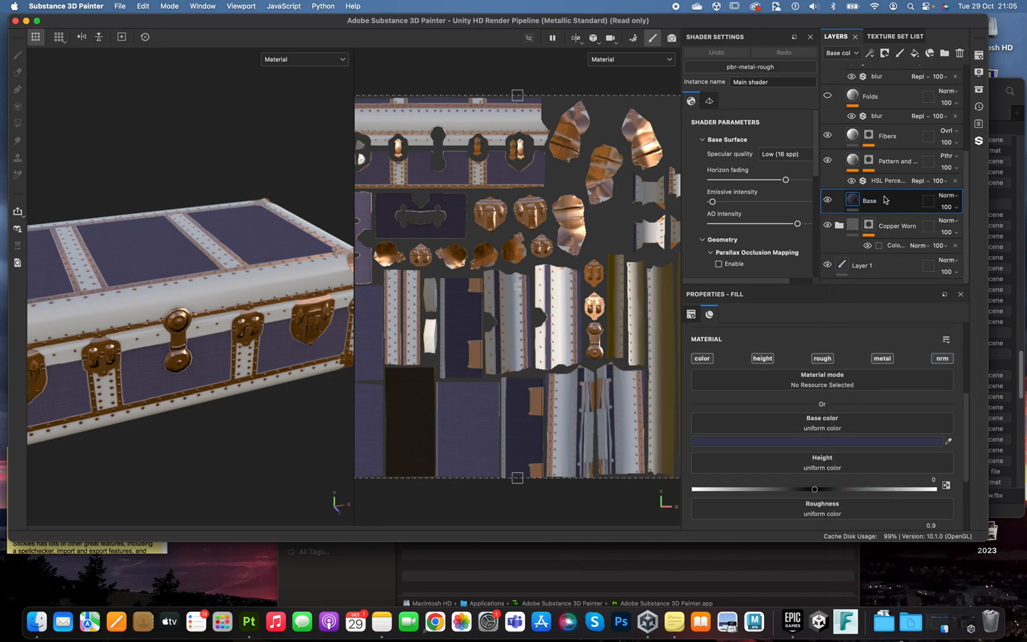
scroll(884, 200, up, 5)
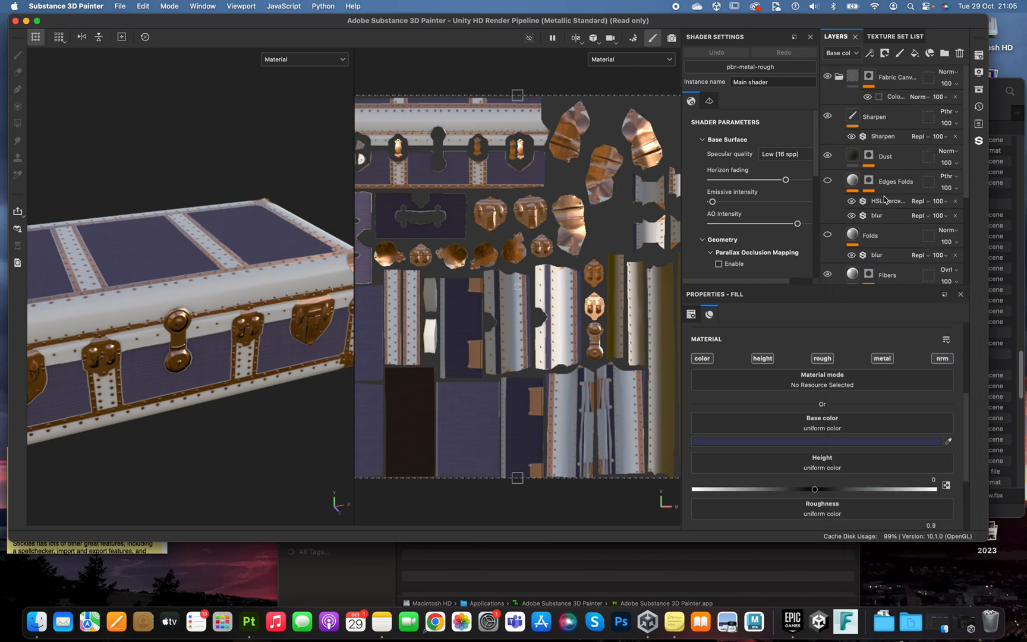
click(839, 77)
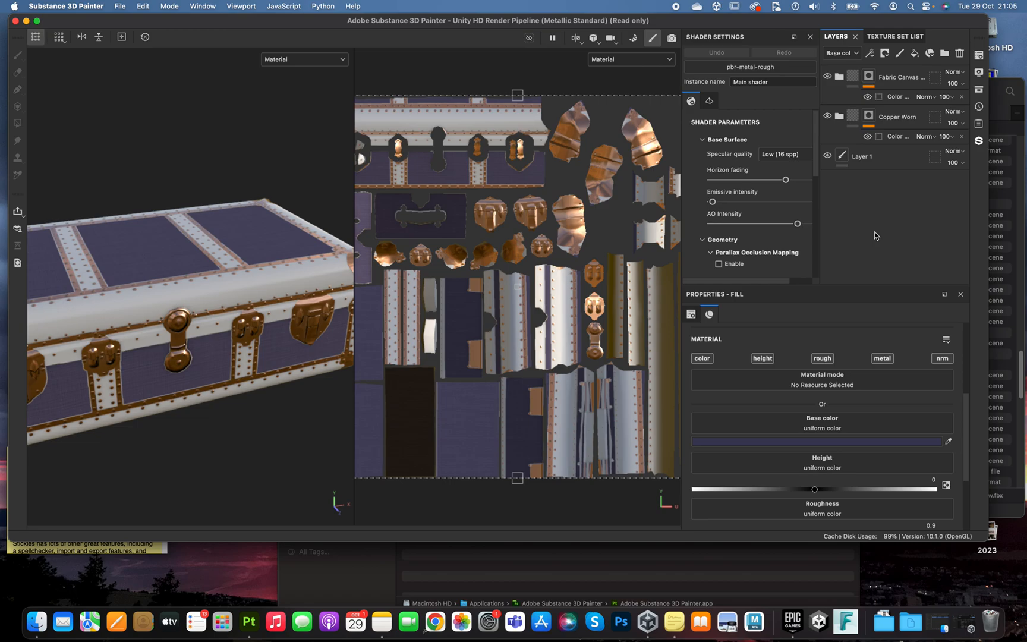
Try to add the Leather Weathered smart material to the layer stack.
right_click(872, 197)
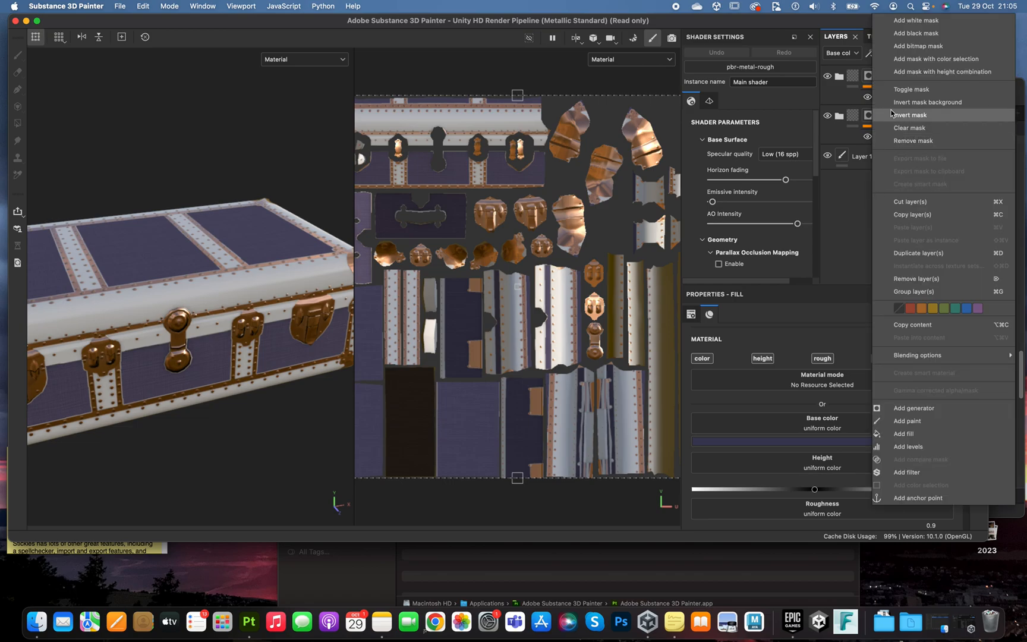
click(845, 234)
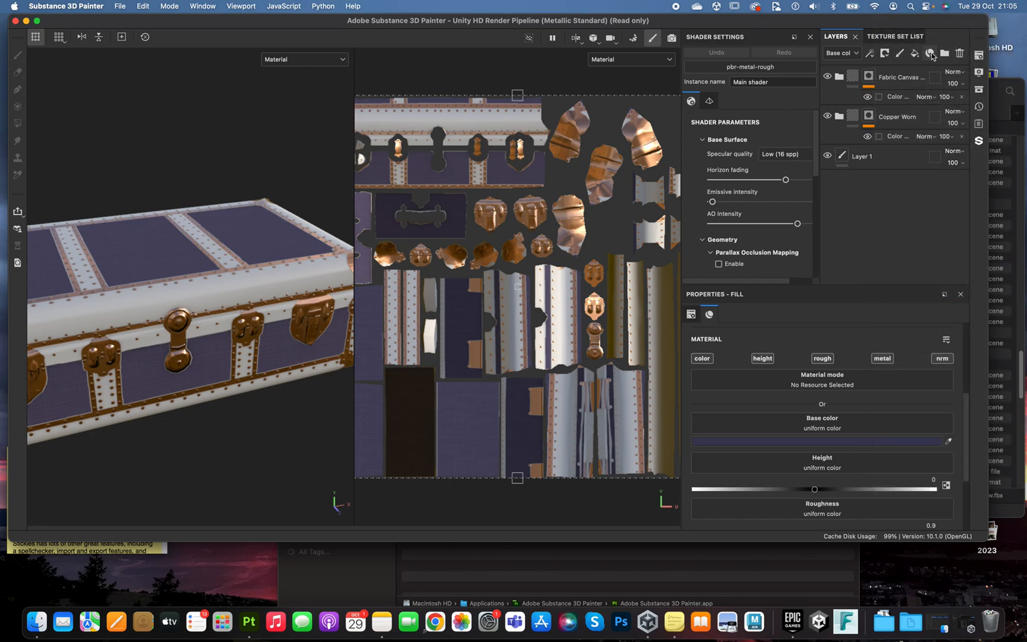
click(931, 54)
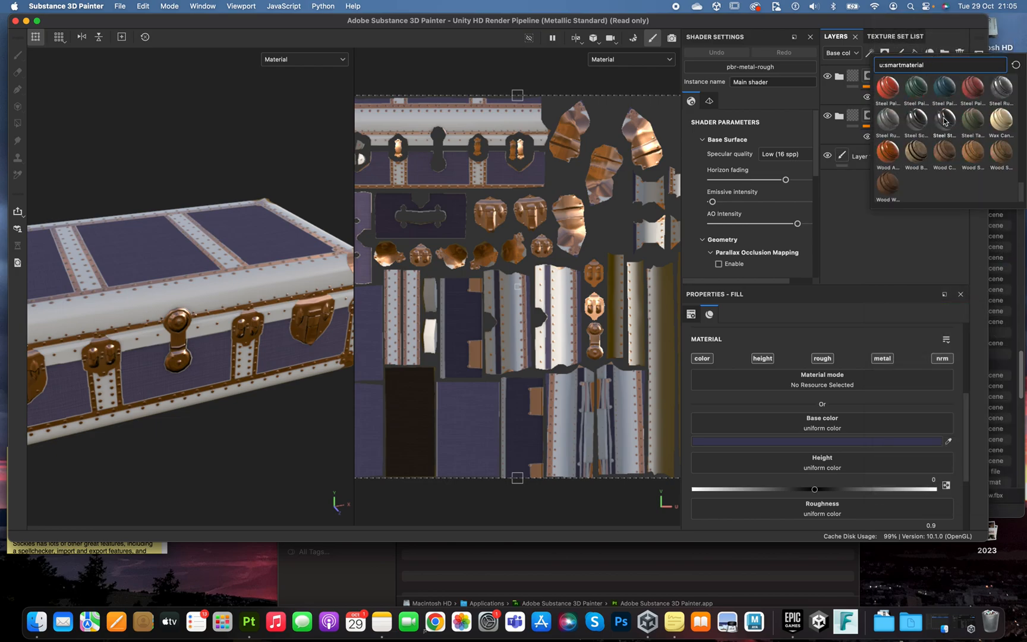
scroll(944, 121, up, 3)
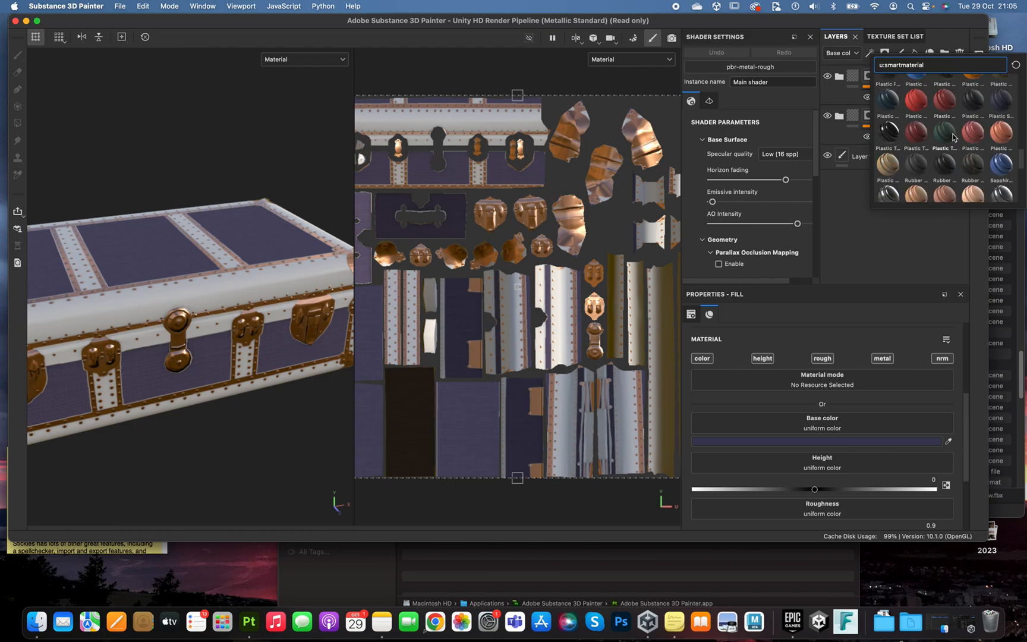
scroll(955, 137, up, 3)
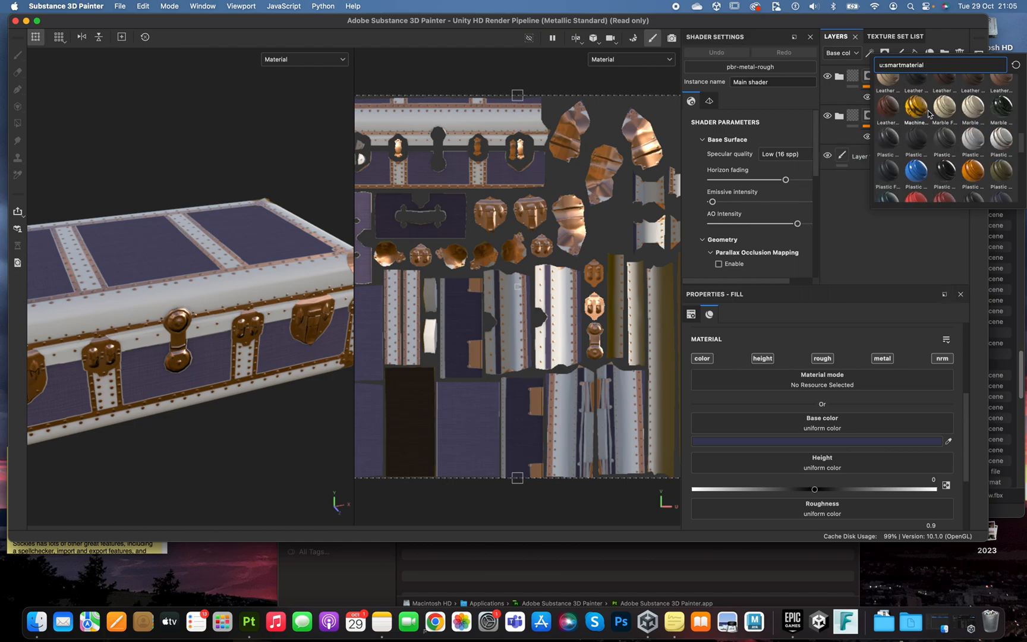
mouse_move(895, 112)
mouse_move(998, 89)
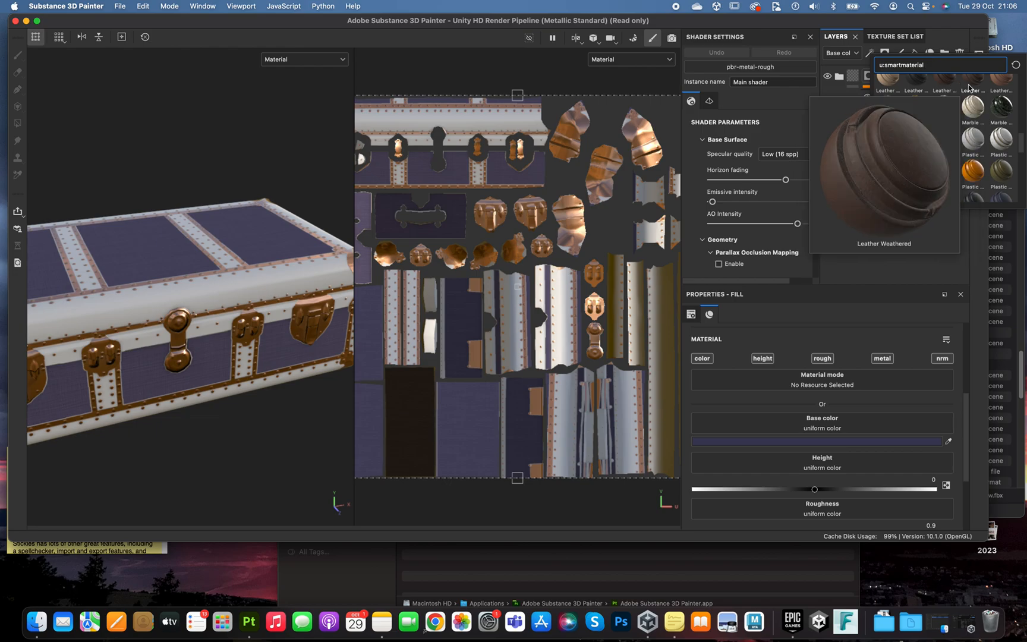
click(969, 88)
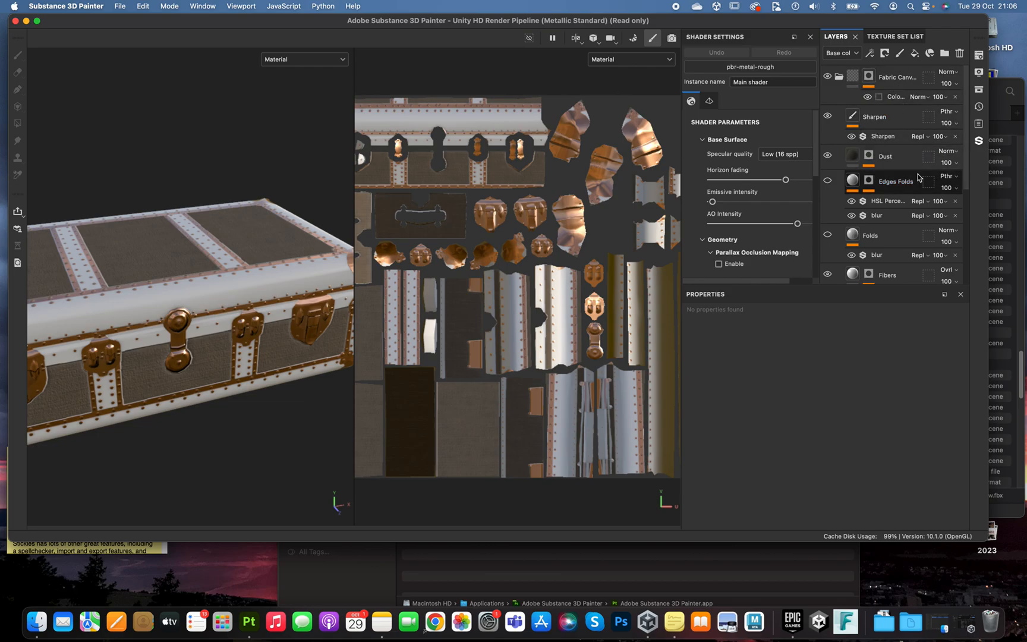
Check where Leather Weathered sits in the layer stack and undo its addition.
scroll(916, 177, down, 3)
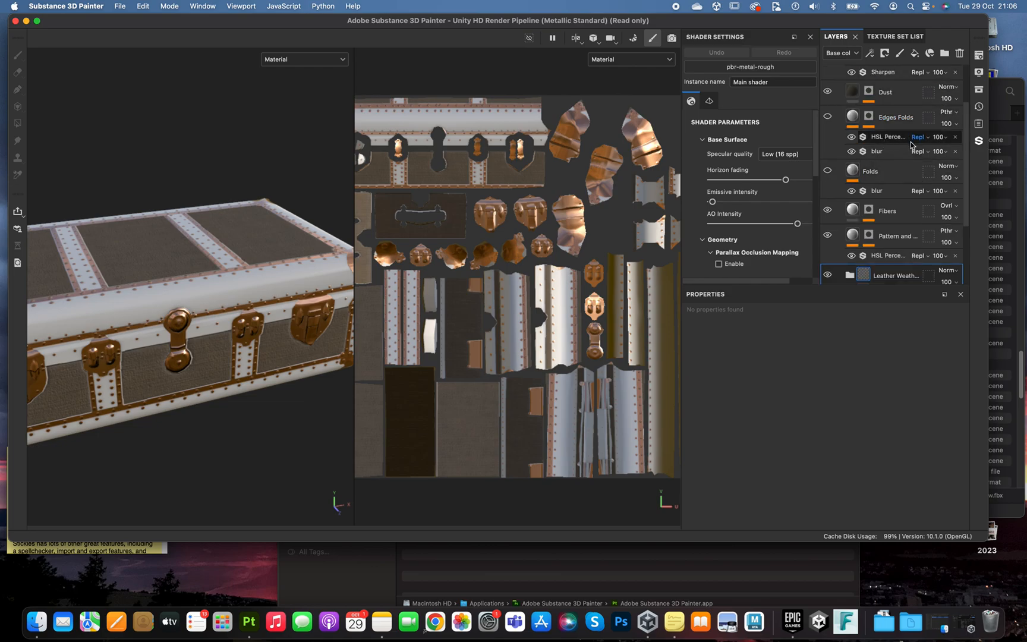
scroll(911, 146, down, 3)
scroll(911, 145, up, 3)
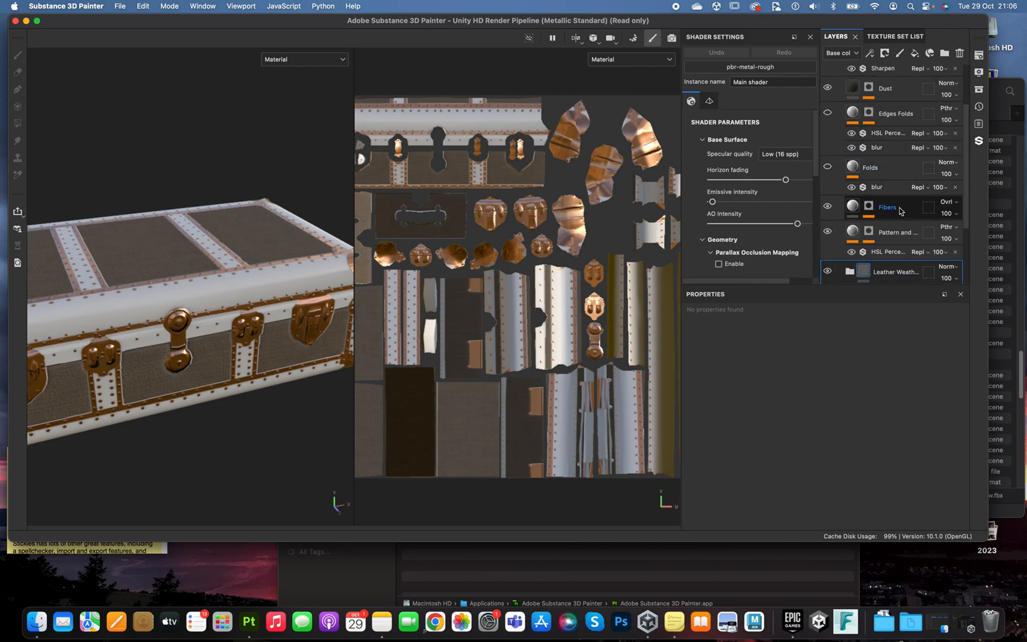
scroll(901, 211, down, 3)
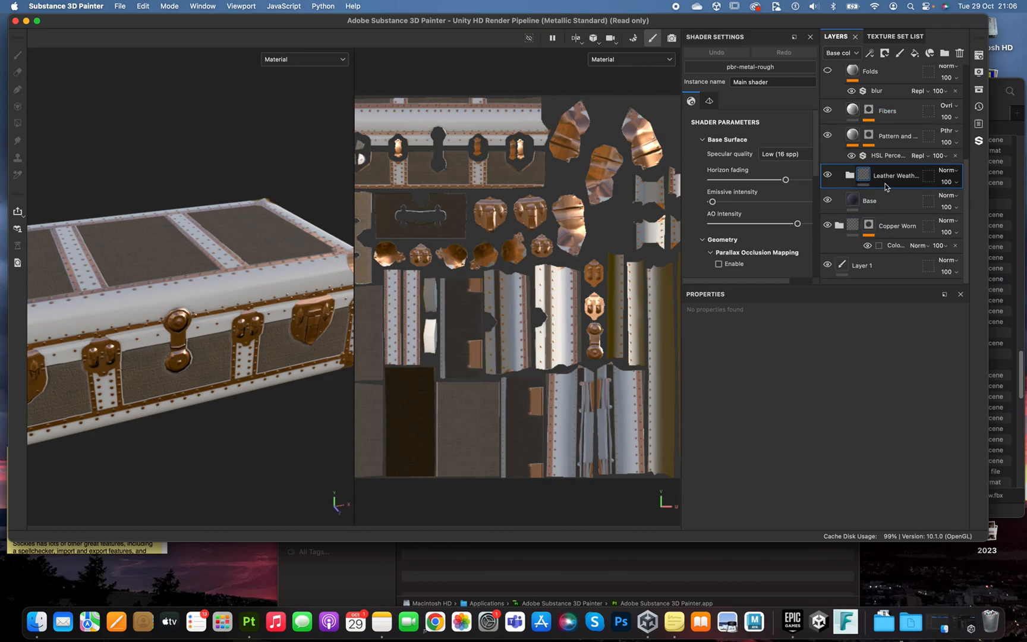
key(super+z)
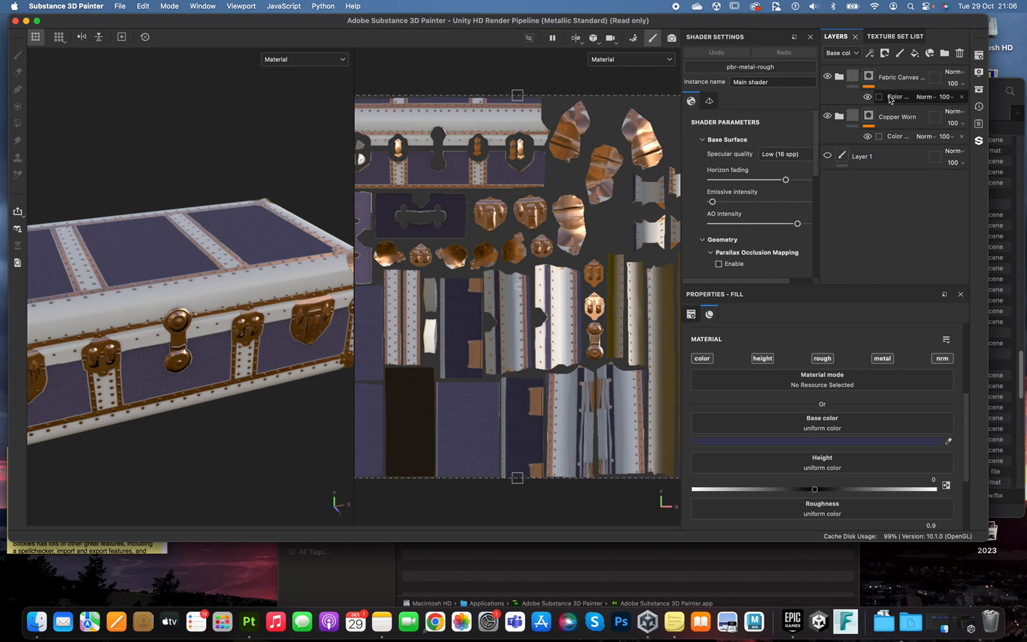
Try to add the Leather Stylized smart material to the layer stack.
click(931, 54)
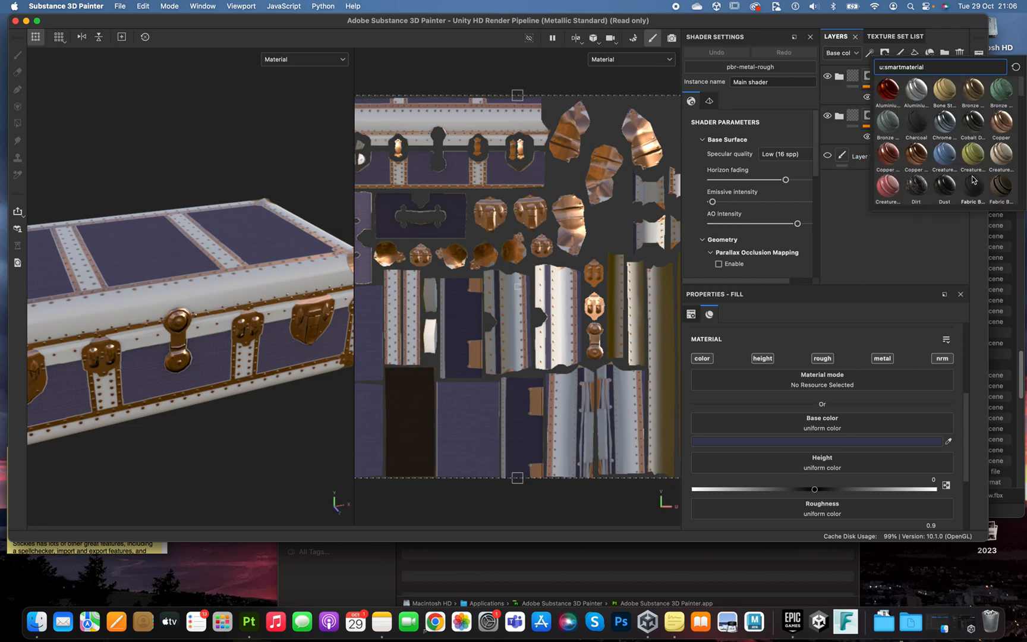
scroll(925, 153, down, 2)
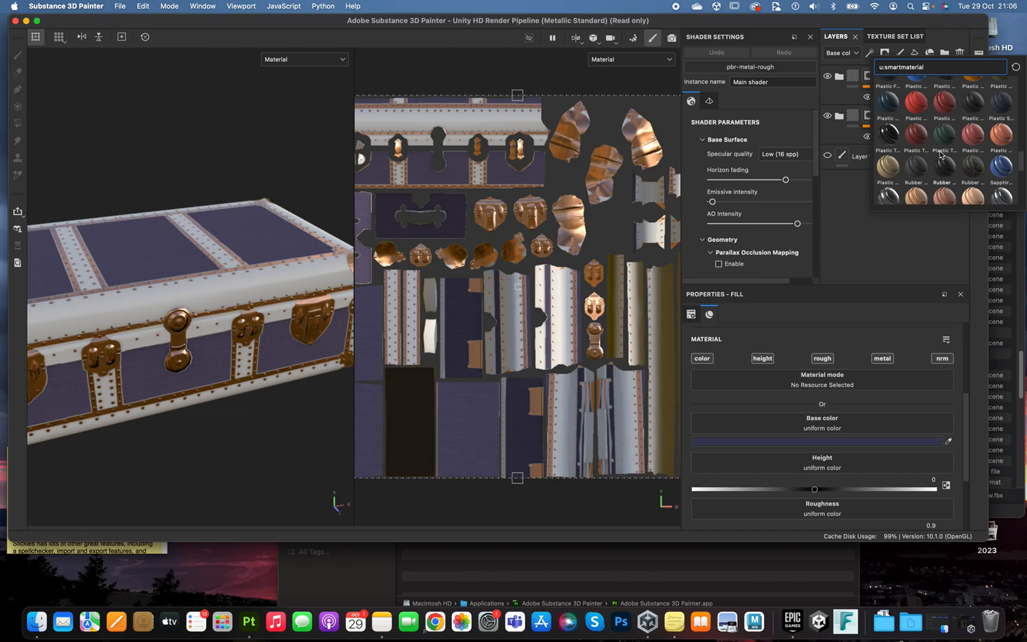
scroll(937, 144, up, 3)
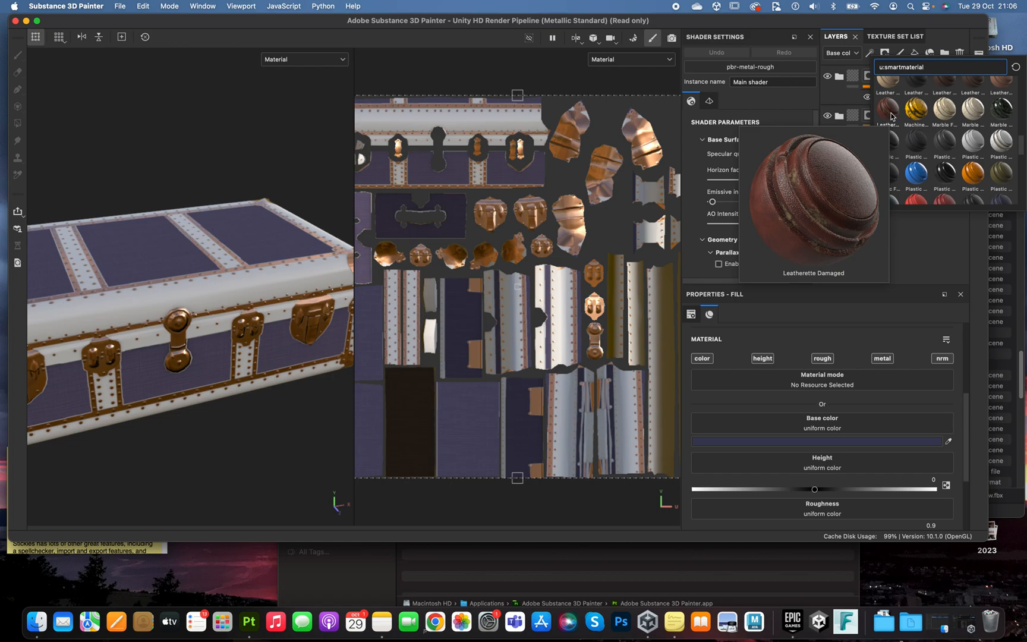
click(944, 91)
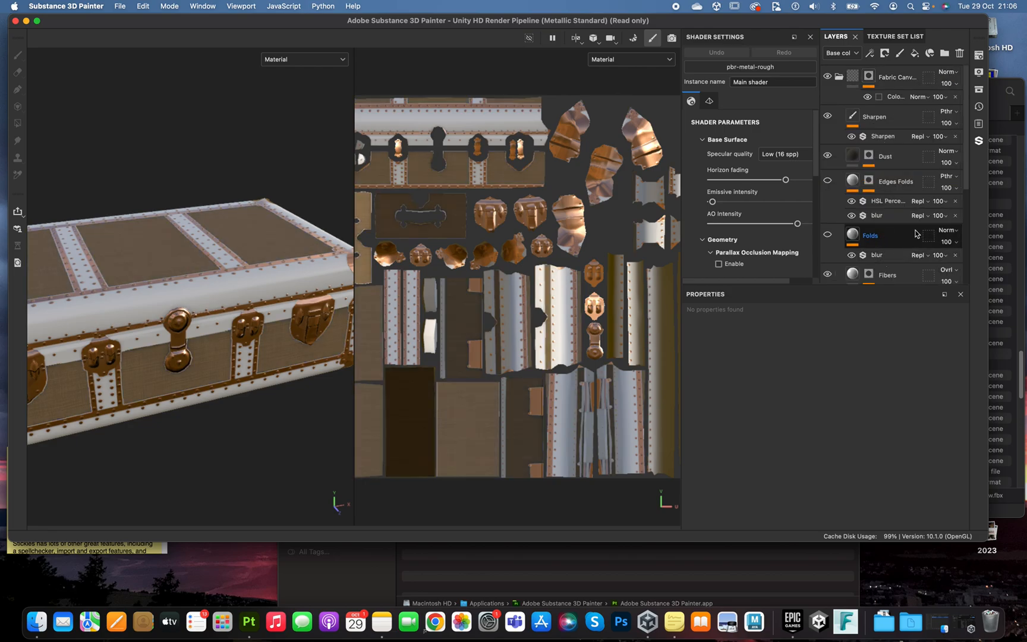
Check where Leather Stylized sits inside the Fabric Canvas Creased folder, collapse the folder and undo the material's addition.
scroll(909, 226, down, 4)
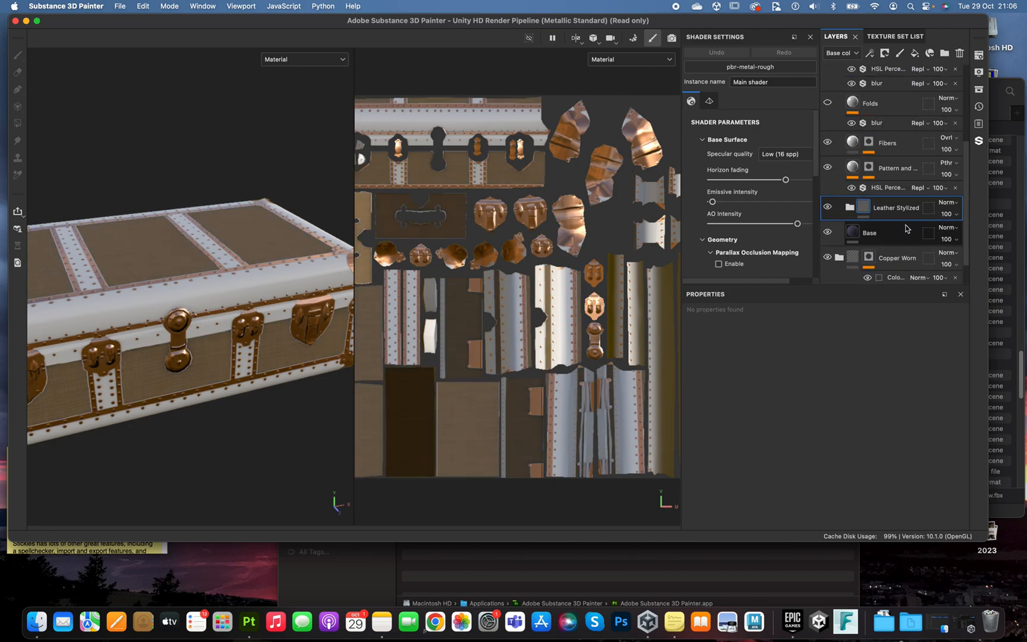
scroll(905, 239, down, 1)
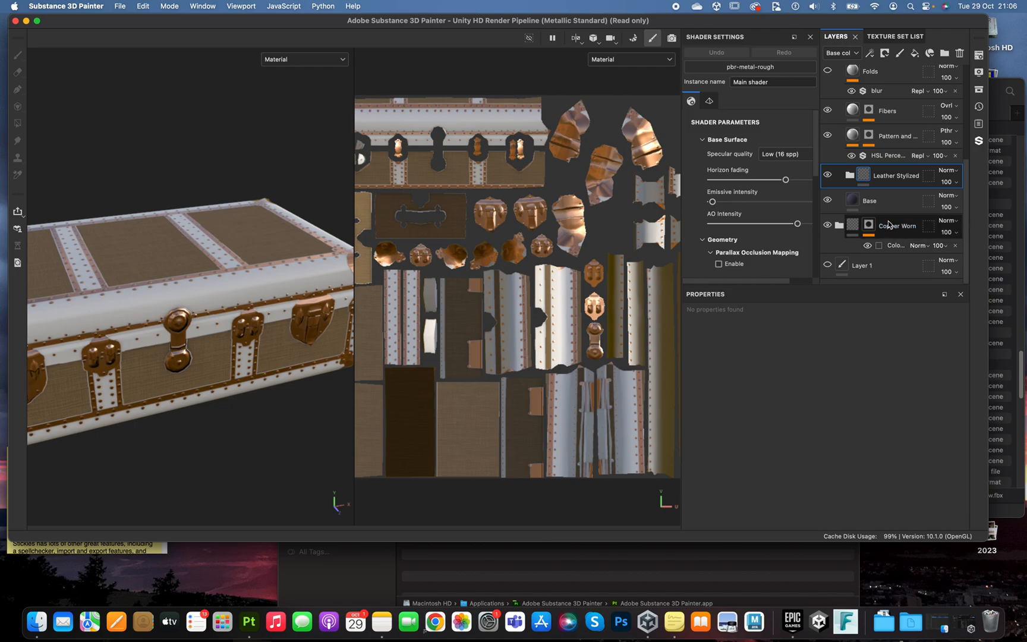
scroll(888, 224, up, 5)
scroll(888, 224, up, 1)
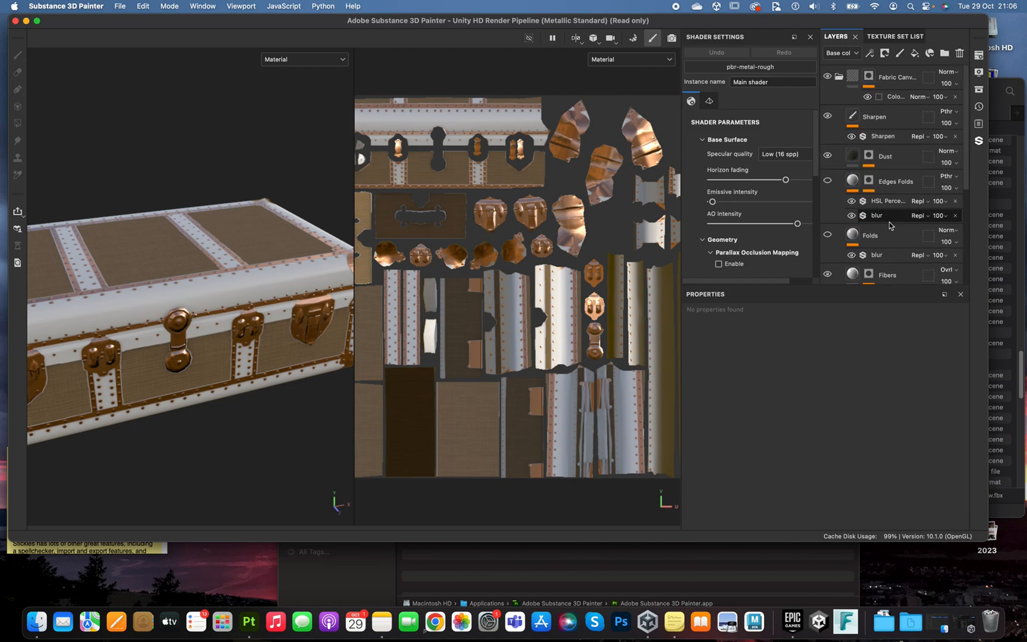
scroll(863, 109, down, 1)
scroll(862, 108, up, 1)
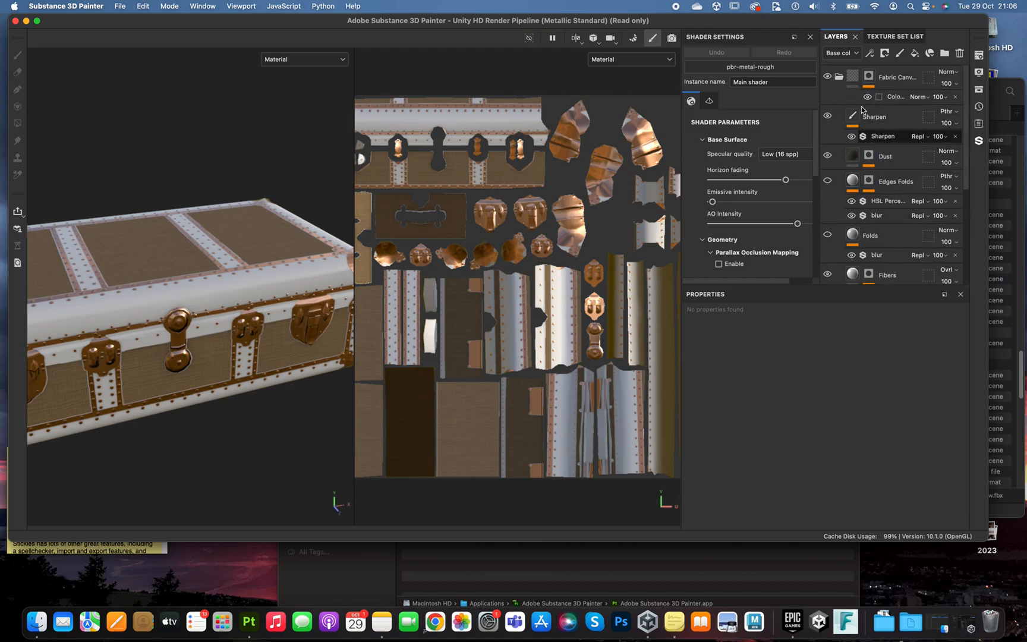
click(839, 78)
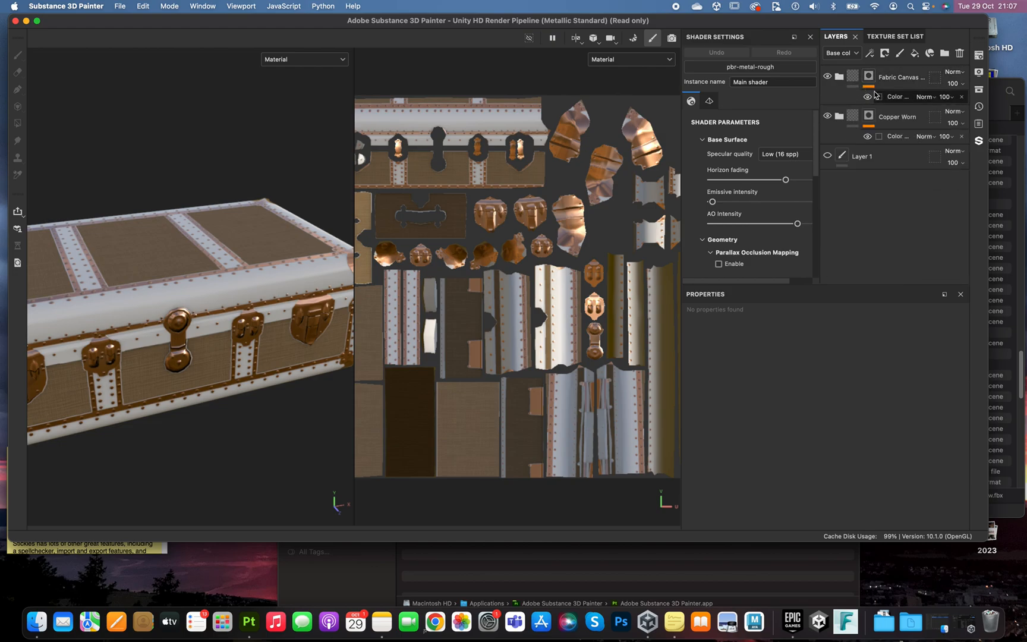
click(893, 156)
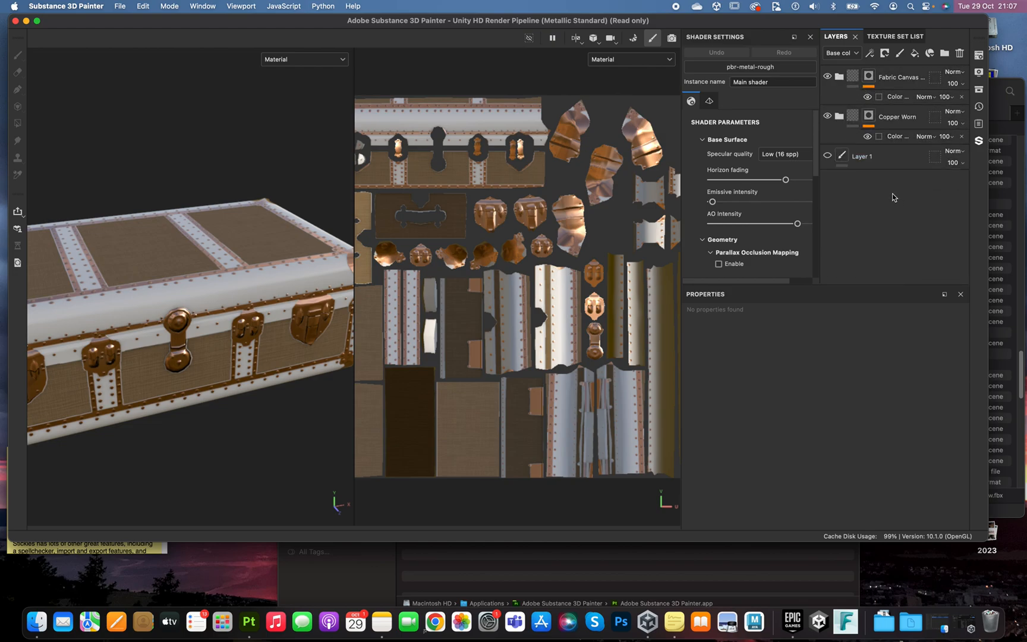
key(super+z)
key(super+shift+z)
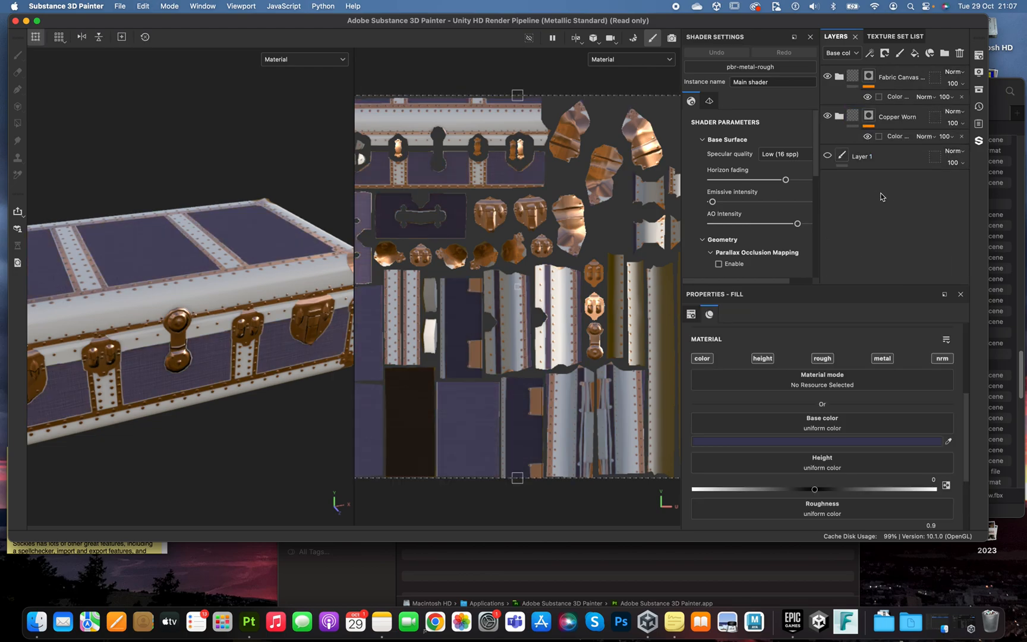
Add the Leather Damaged smart material directly above Layer 1, below the Copper Worn folder.
click(874, 158)
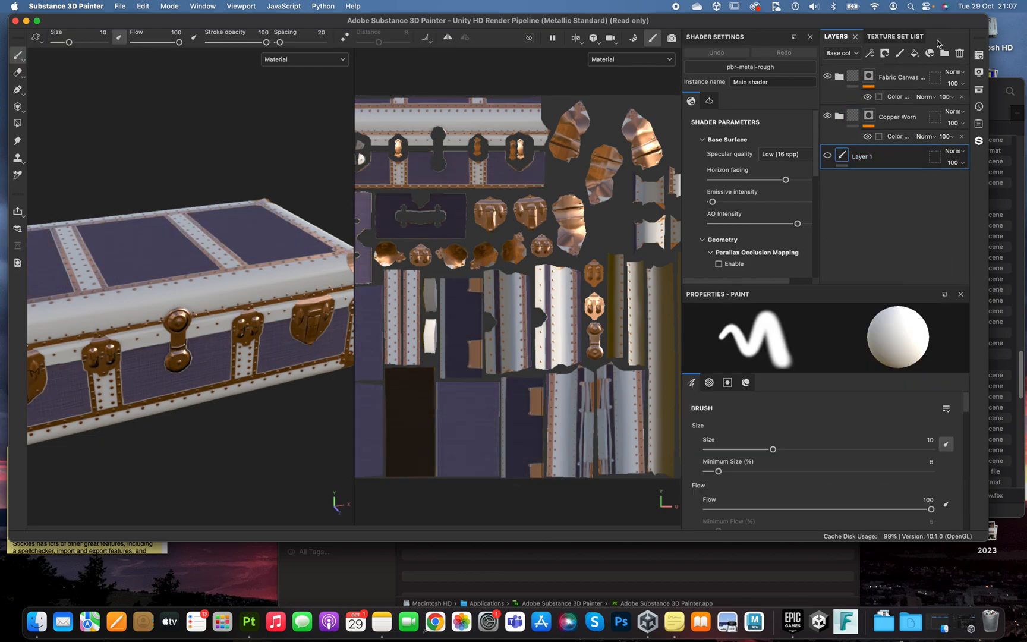
click(931, 54)
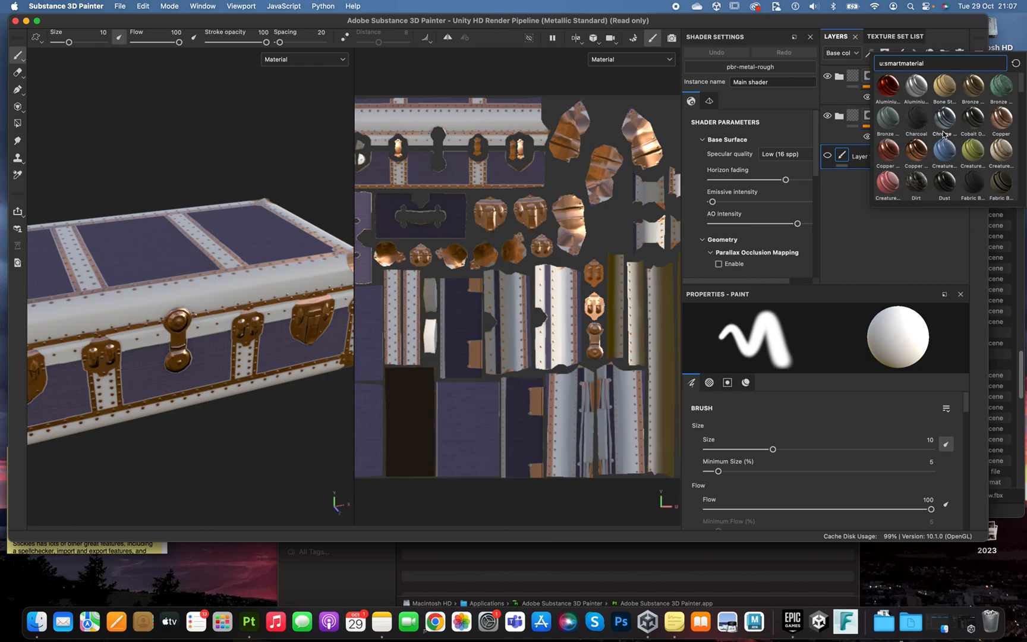
scroll(943, 134, up, 3)
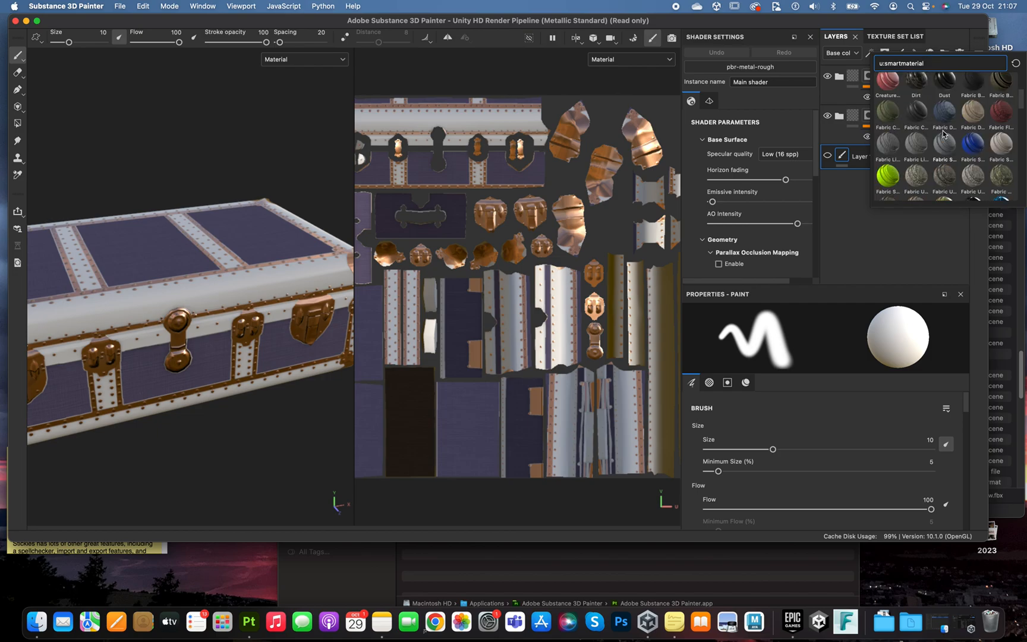
scroll(943, 135, down, 5)
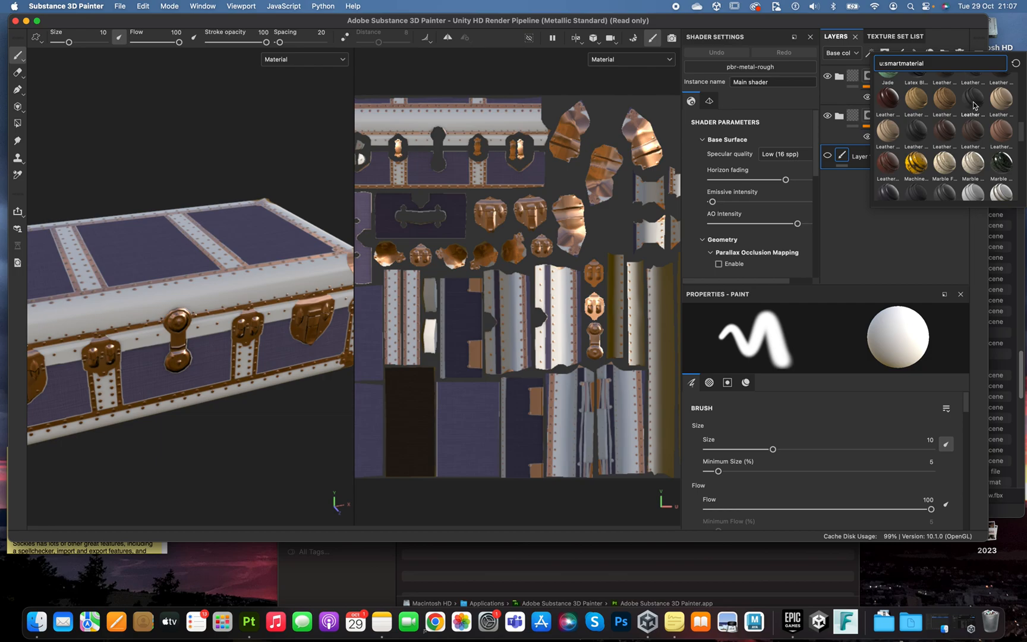
mouse_move(974, 106)
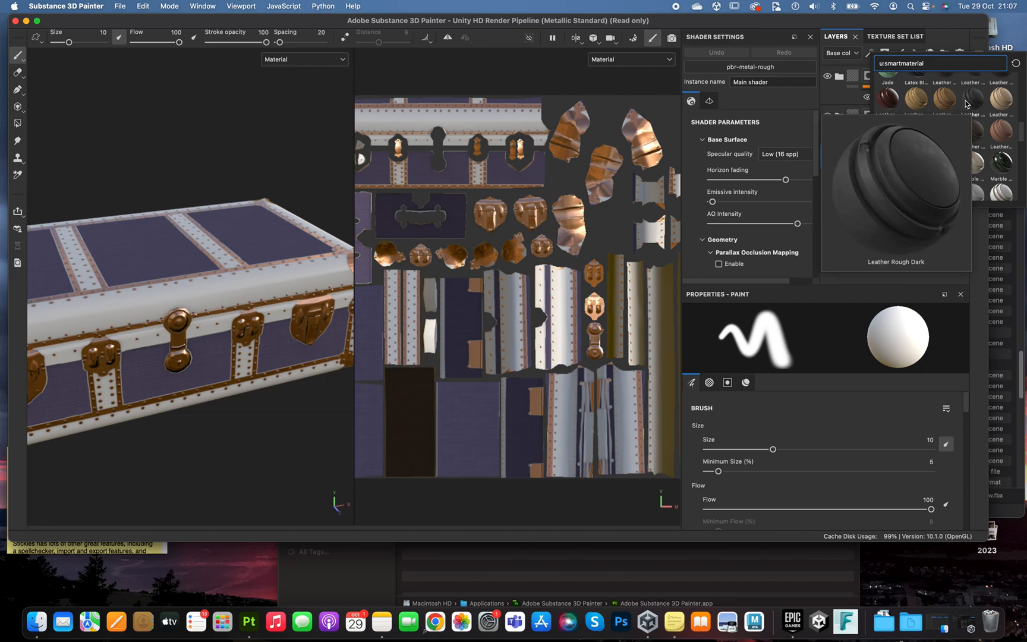
scroll(967, 104, up, 3)
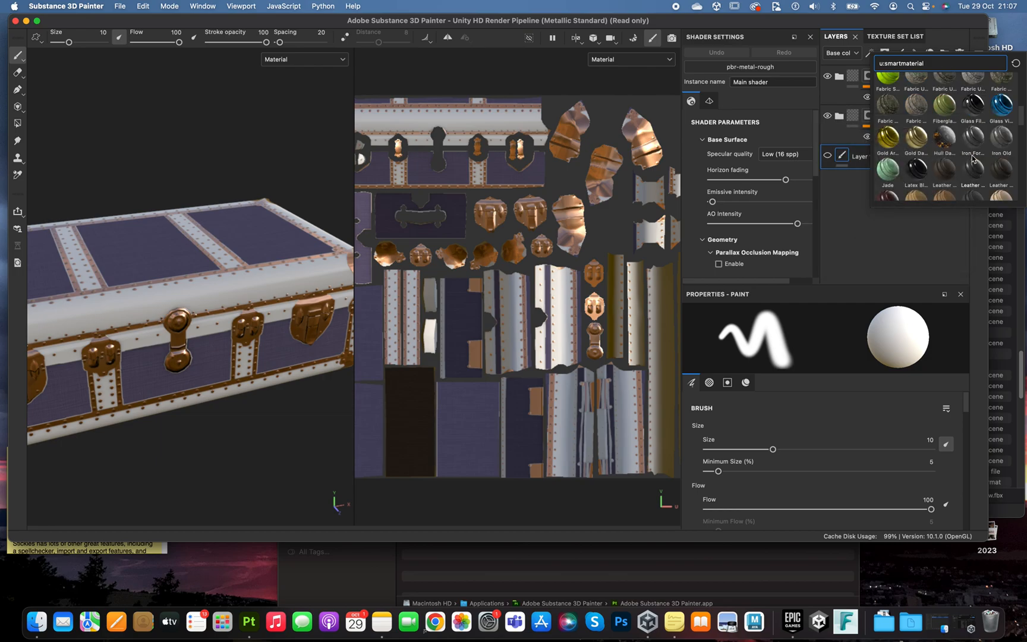
click(1001, 174)
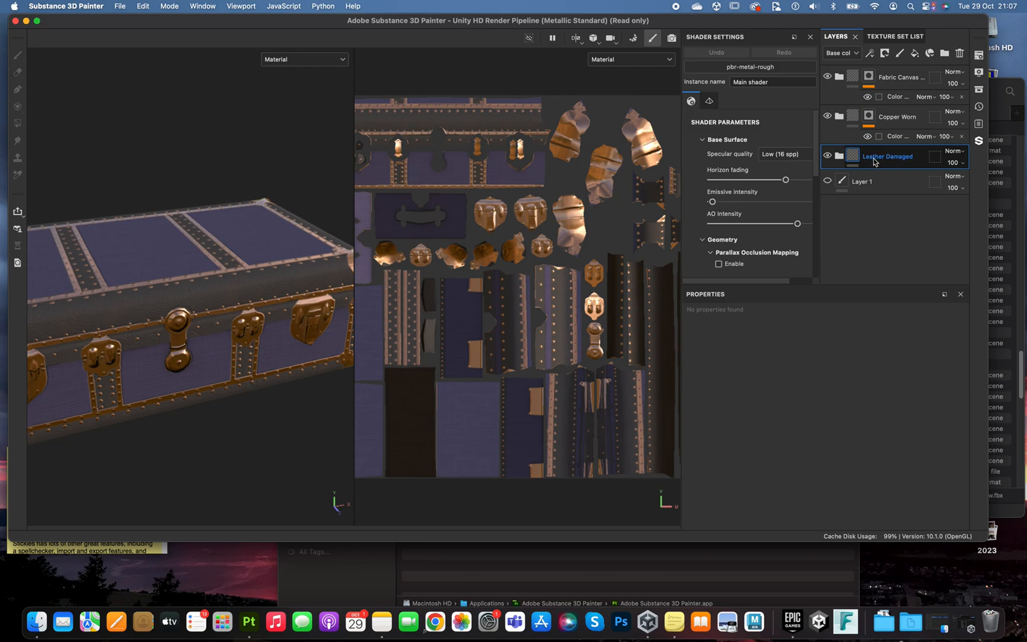
Widen the 3D viewport and examine the leather trim and copper fittings across the whole trunk.
click(237, 297)
mouse_move(216, 305)
alt+mouse_down()
mouse_move(332, 257)
mouse_move(298, 284)
mouse_move(181, 307)
mouse_move(195, 246)
mouse_move(198, 287)
mouse_move(214, 274)
alt+mouse_up()
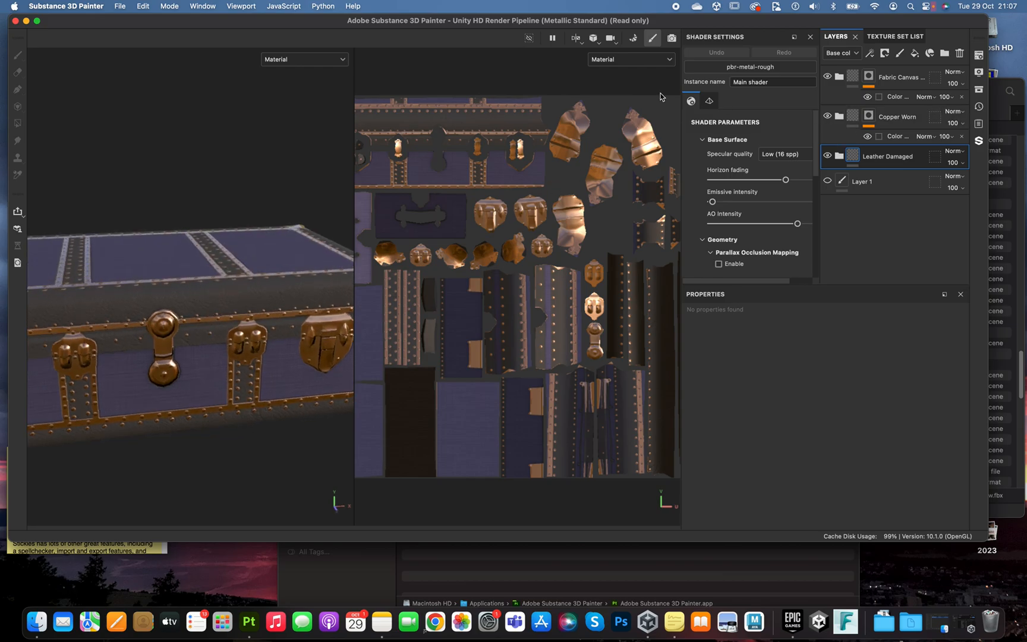
drag(355, 93, 481, 107)
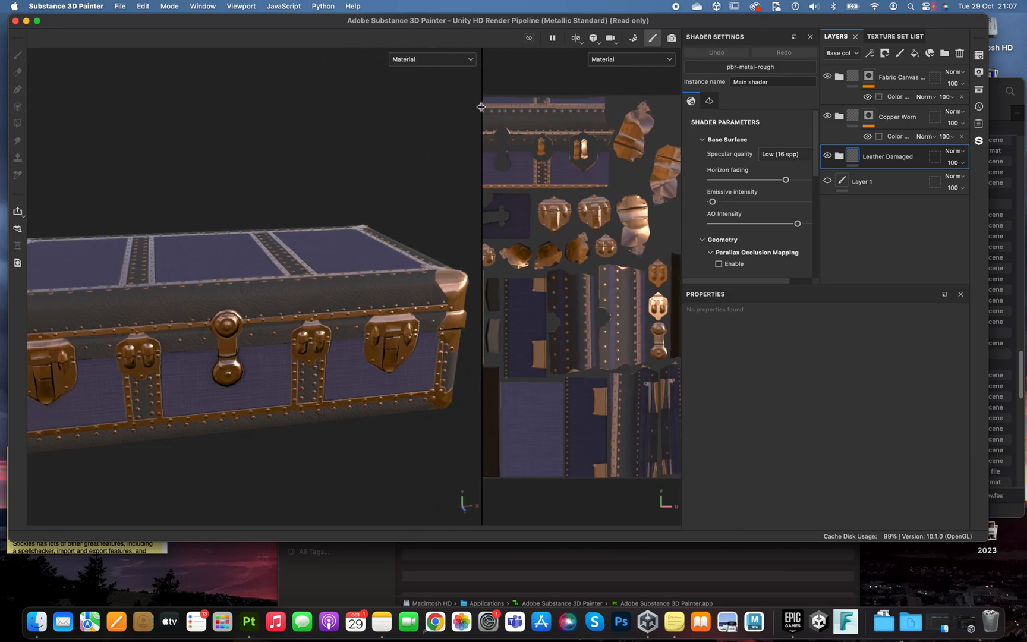
key(super)
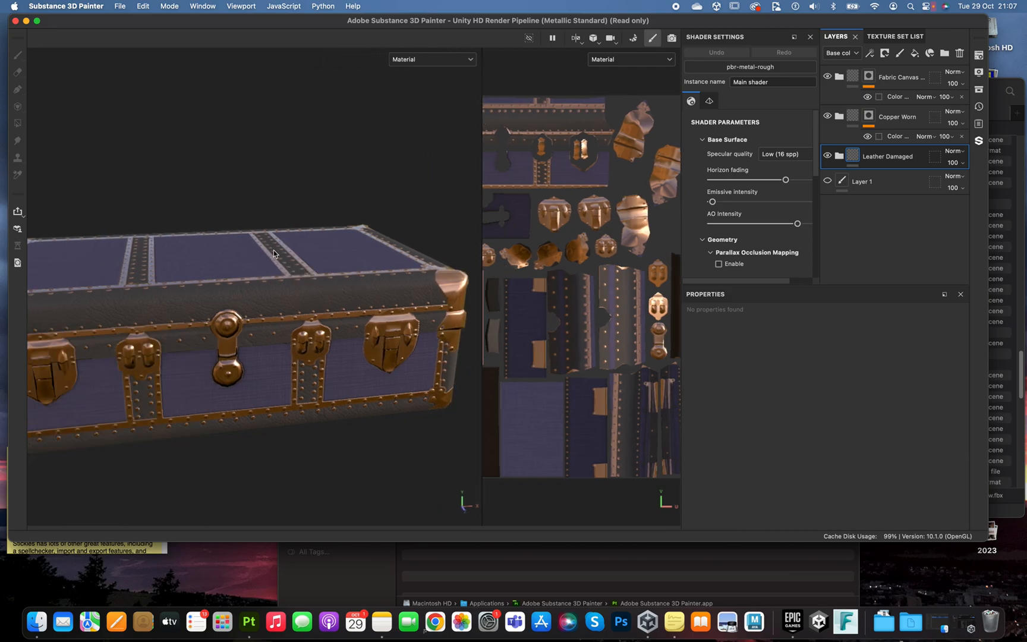
alt+drag(306, 230, 382, 254)
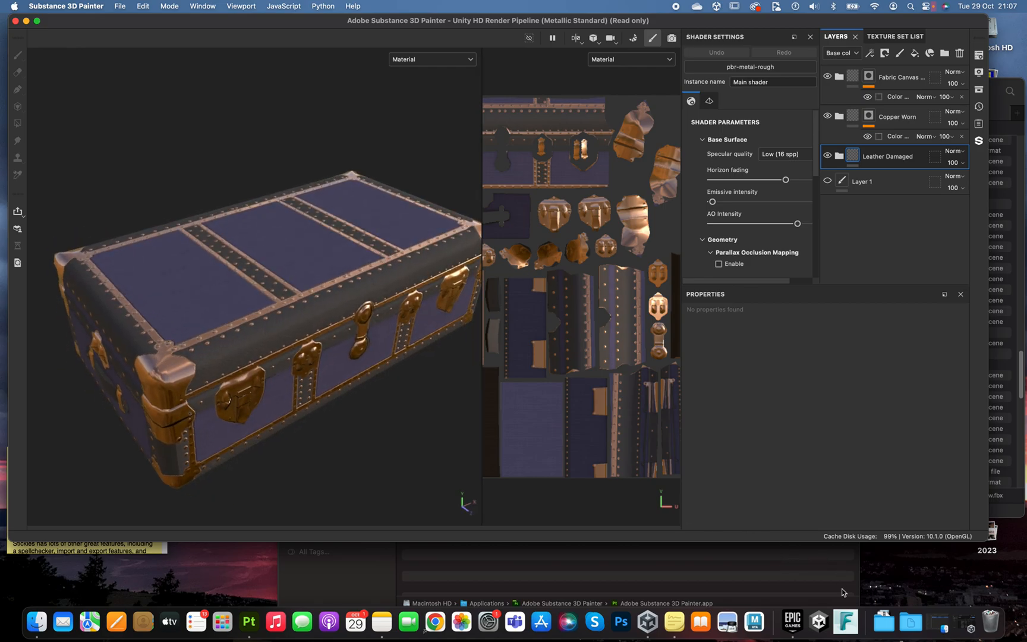
Open WorkShop_STF_Project from Unity Hub and return to Substance 3D Painter while it loads.
click(819, 622)
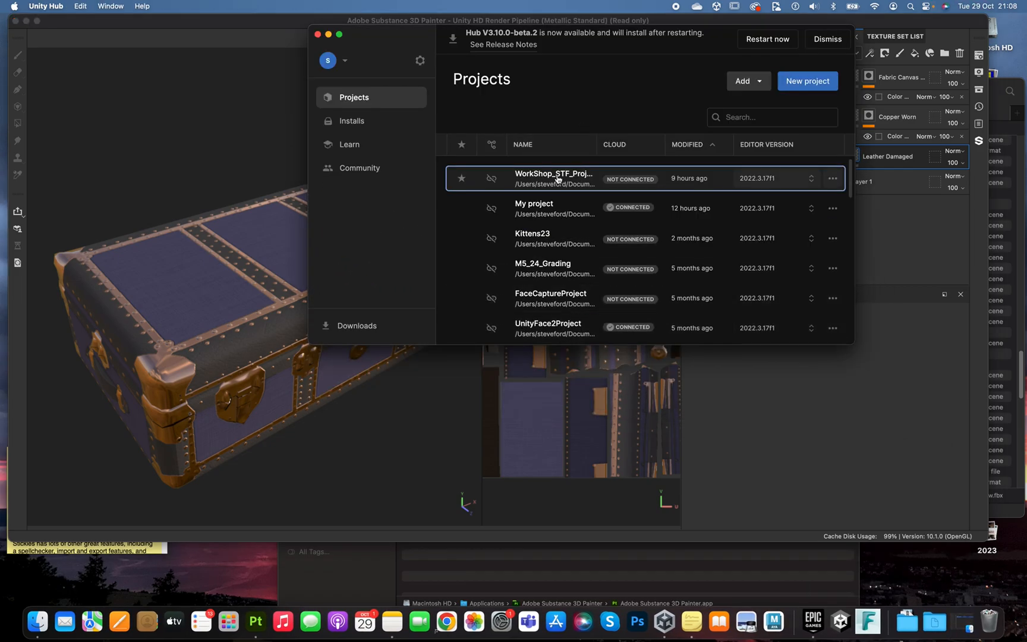
click(557, 179)
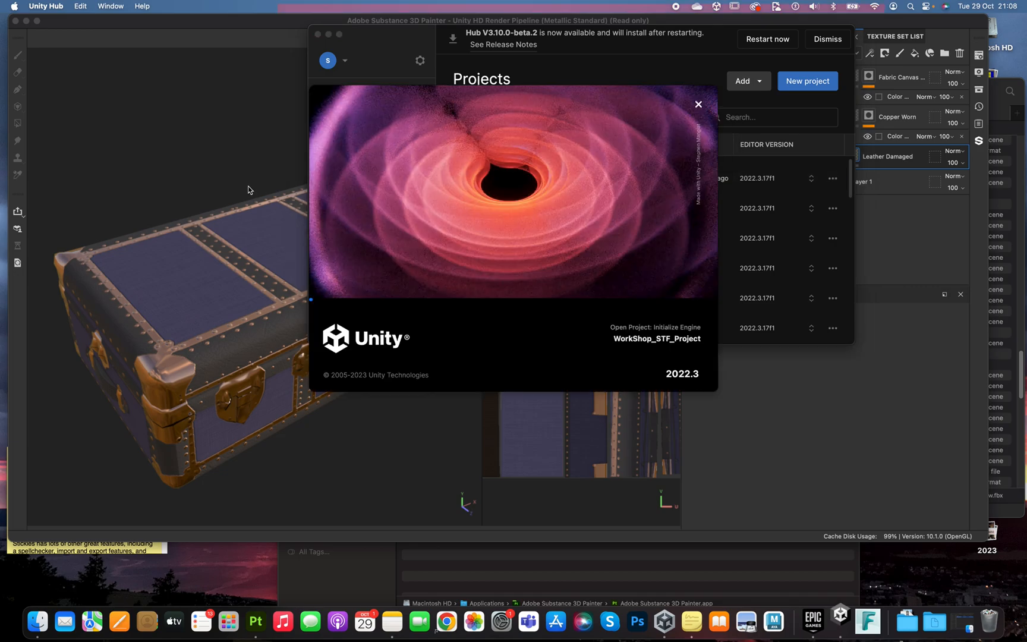
click(248, 186)
Open the texture export settings and browse for an output directory, checking the project's substance folder.
click(120, 6)
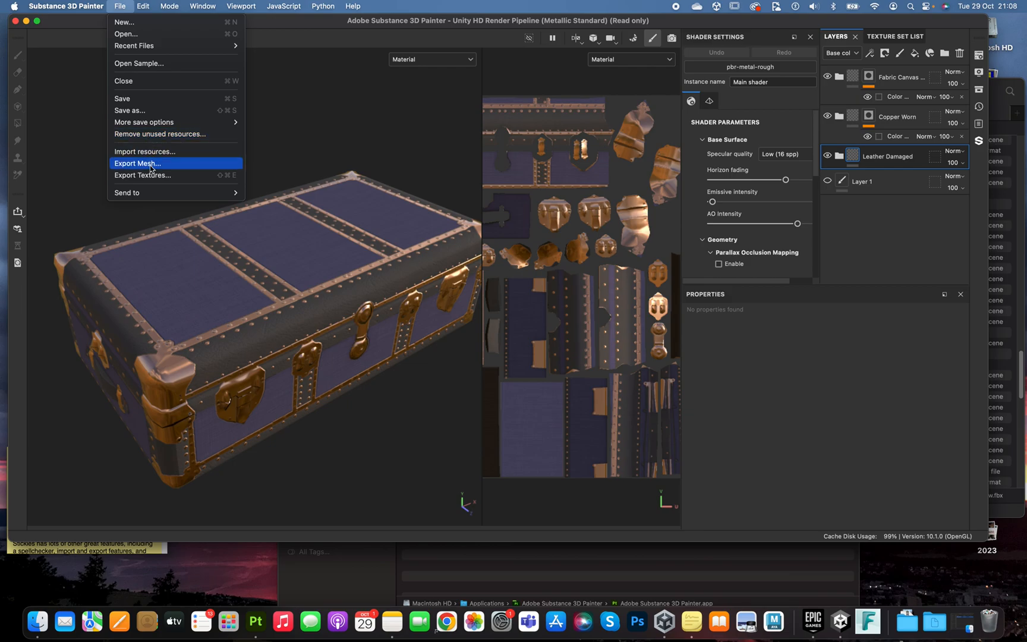
click(169, 176)
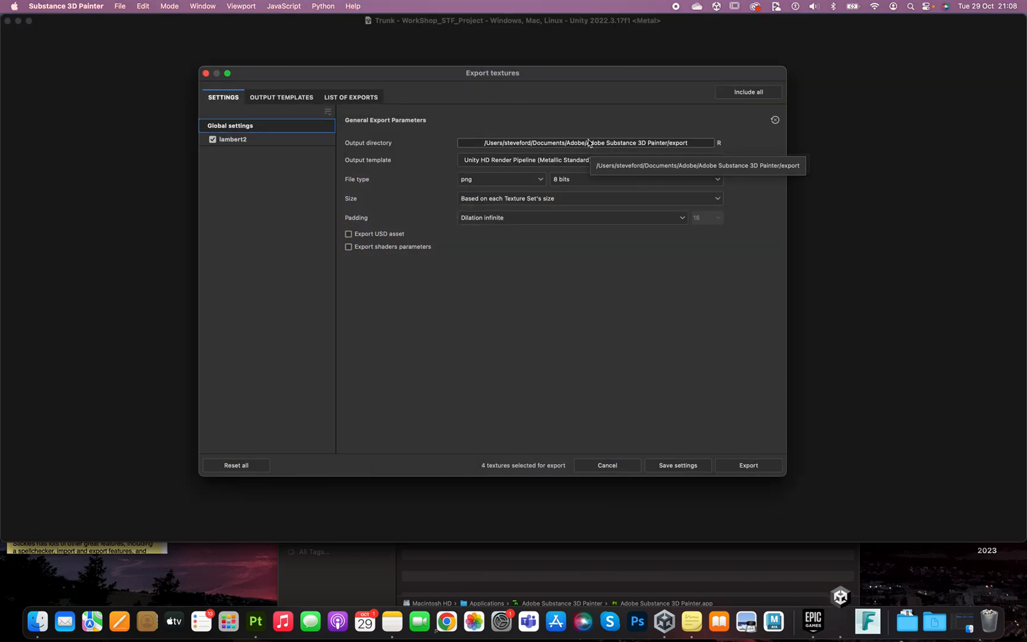
click(592, 143)
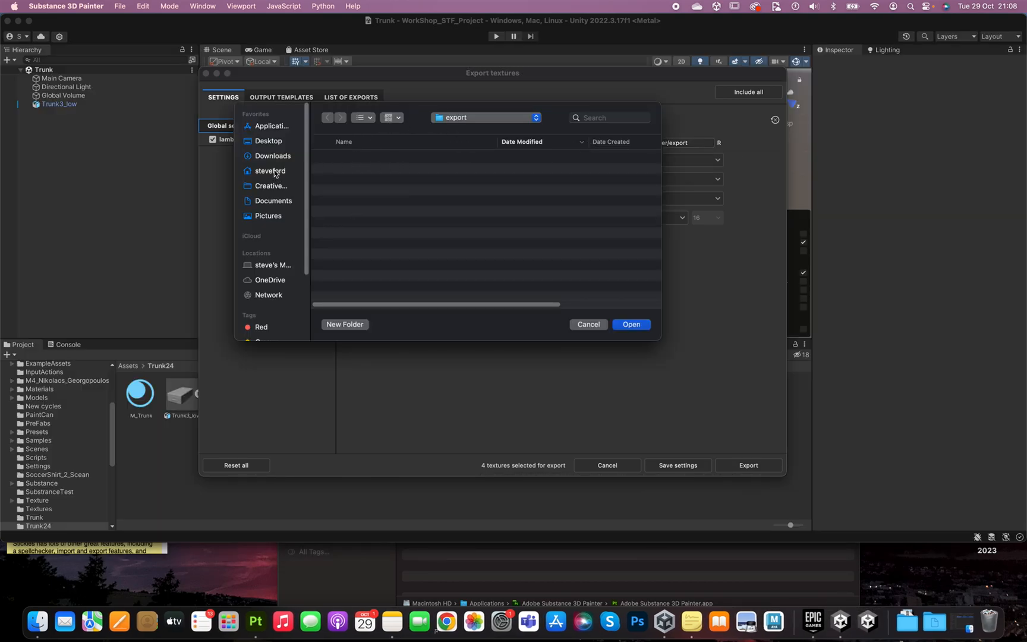
click(272, 203)
double_click(353, 158)
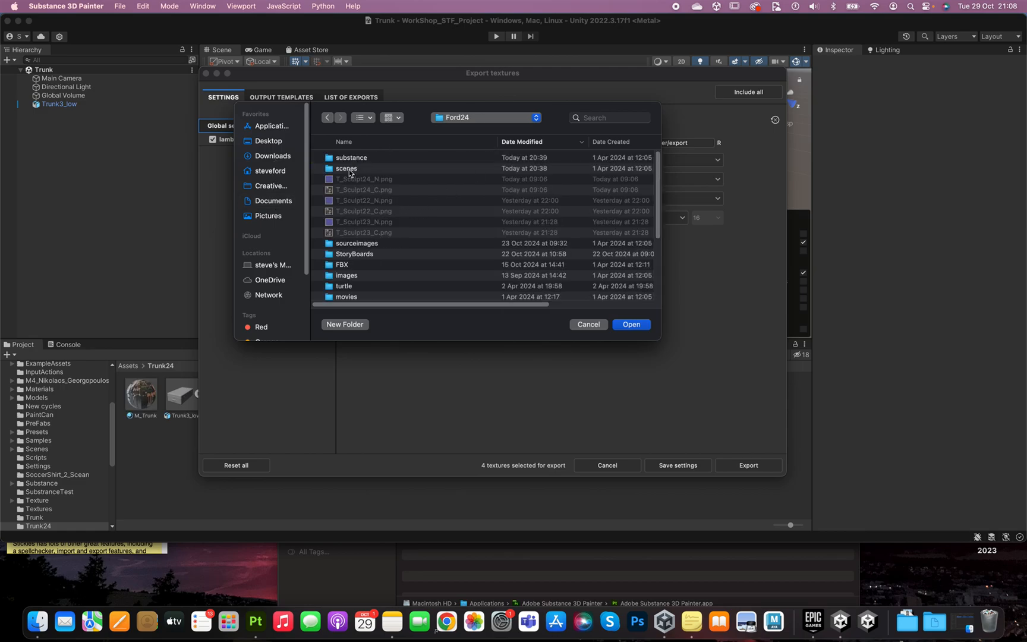
double_click(356, 159)
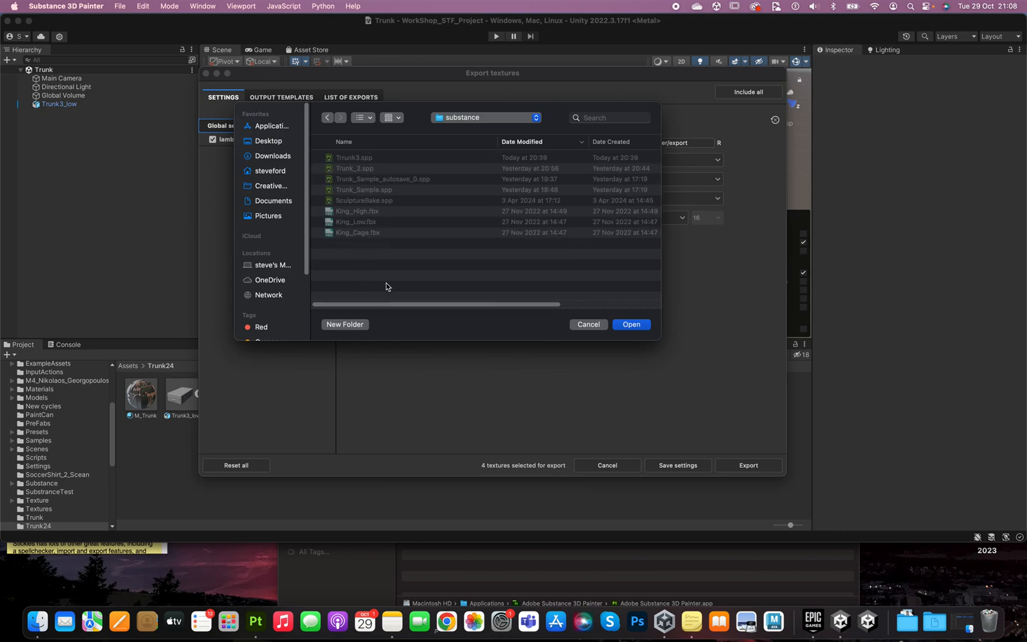
Set the texture export's output directory to the project's scenes/Trunk4 folder.
click(502, 118)
click(496, 129)
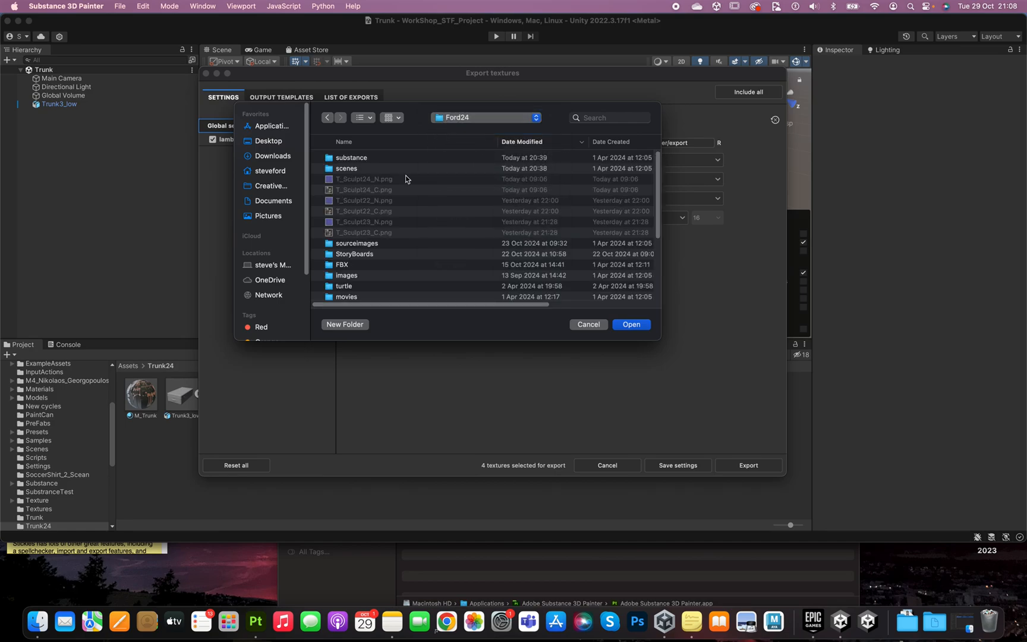
scroll(401, 235, down, 5)
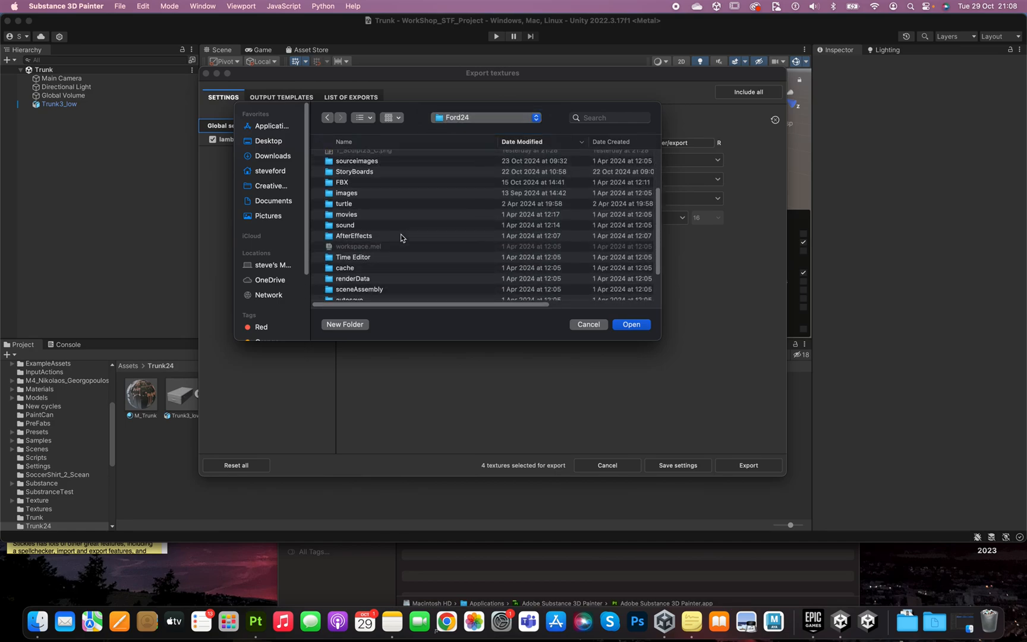
scroll(401, 237, up, 5)
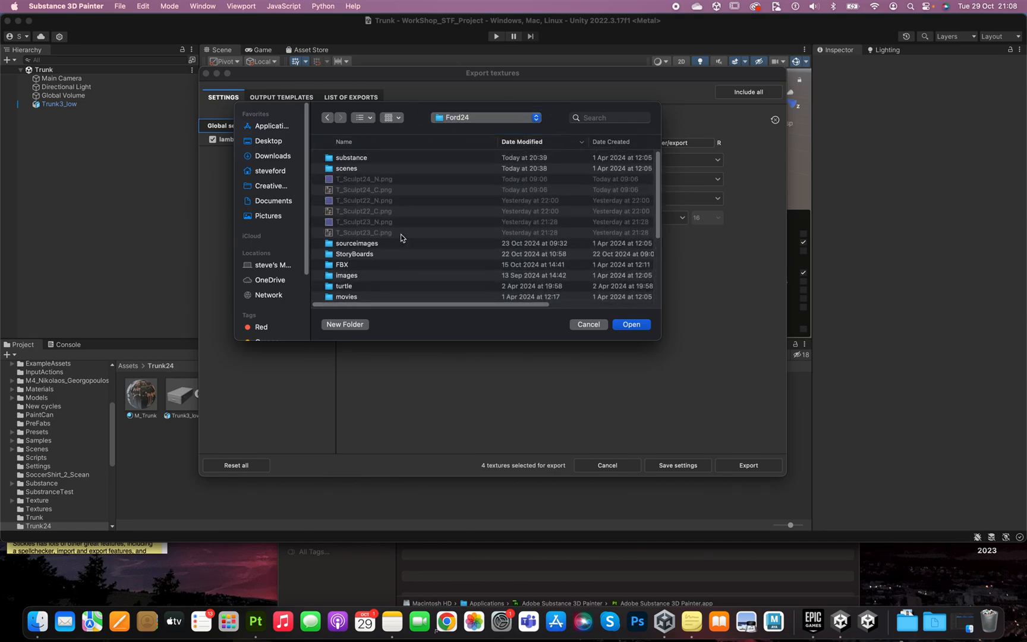
scroll(400, 234, down, 1)
double_click(345, 163)
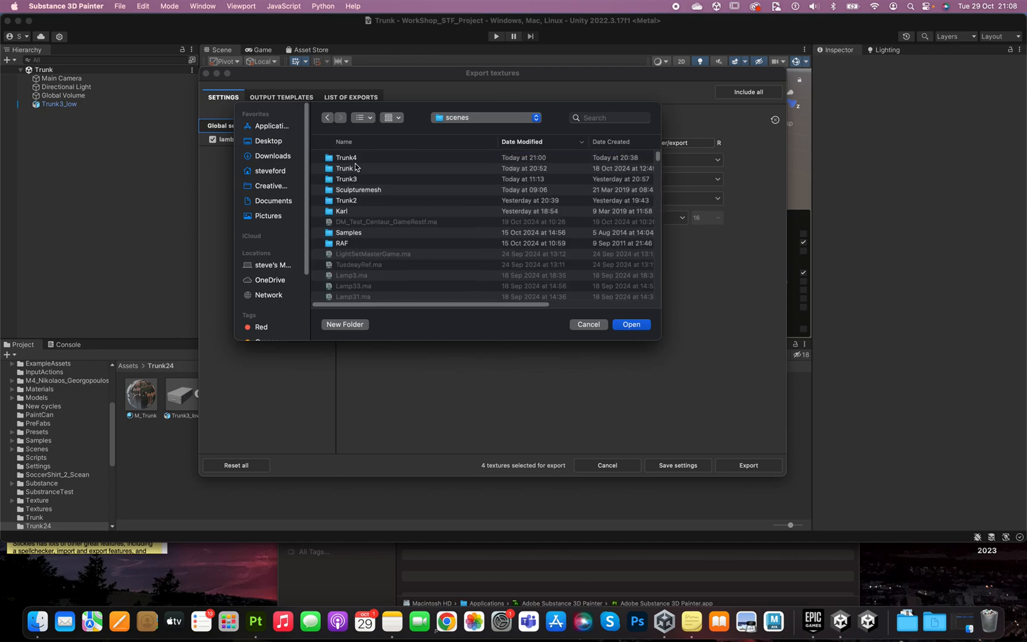
double_click(356, 158)
click(637, 325)
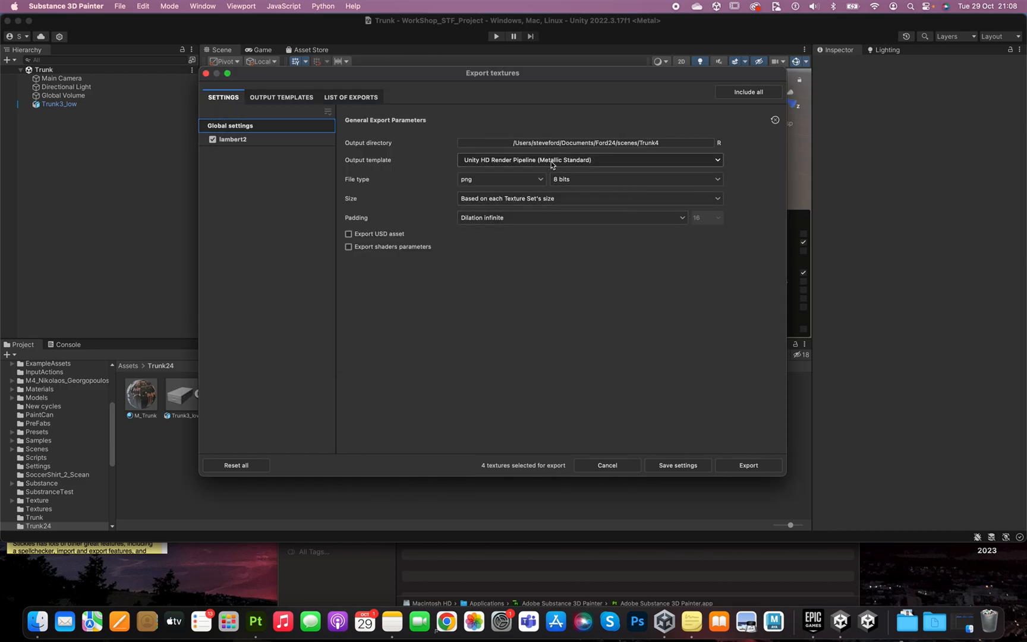
click(581, 161)
scroll(561, 230, down, 5)
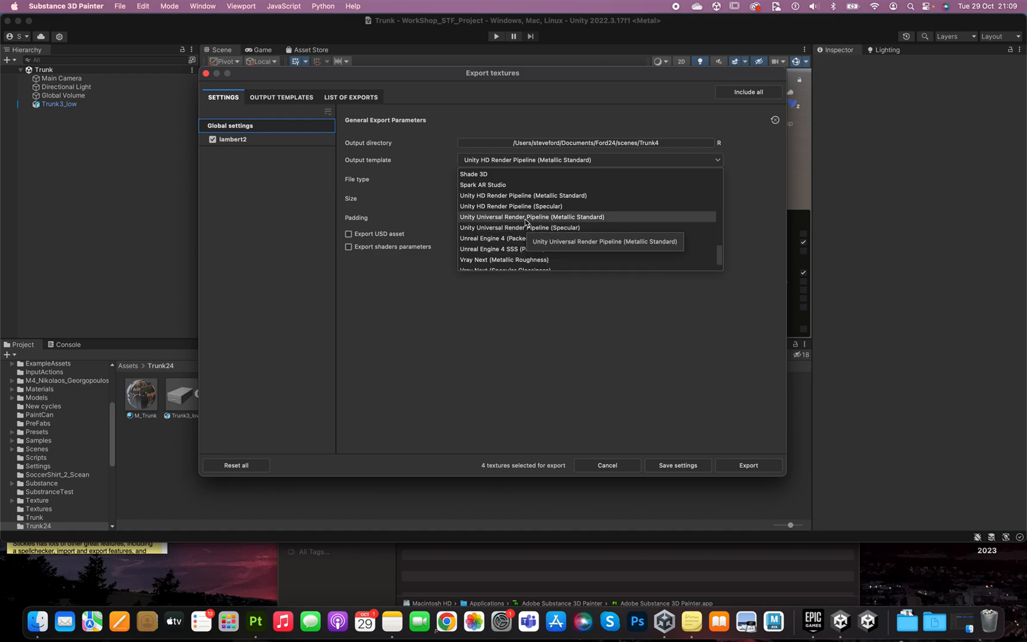
scroll(529, 256, down, 1)
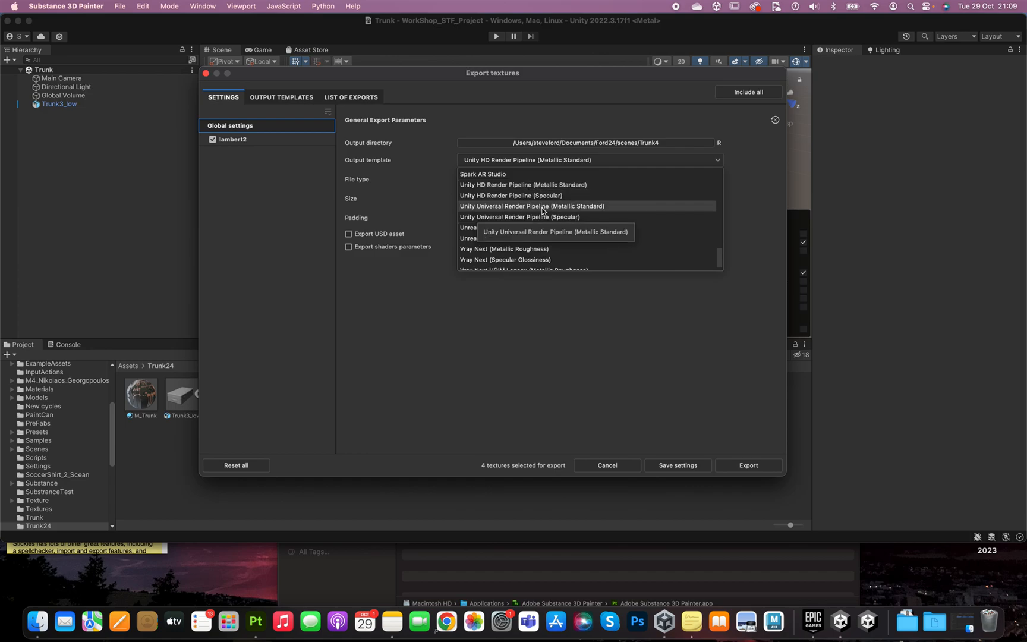
click(594, 207)
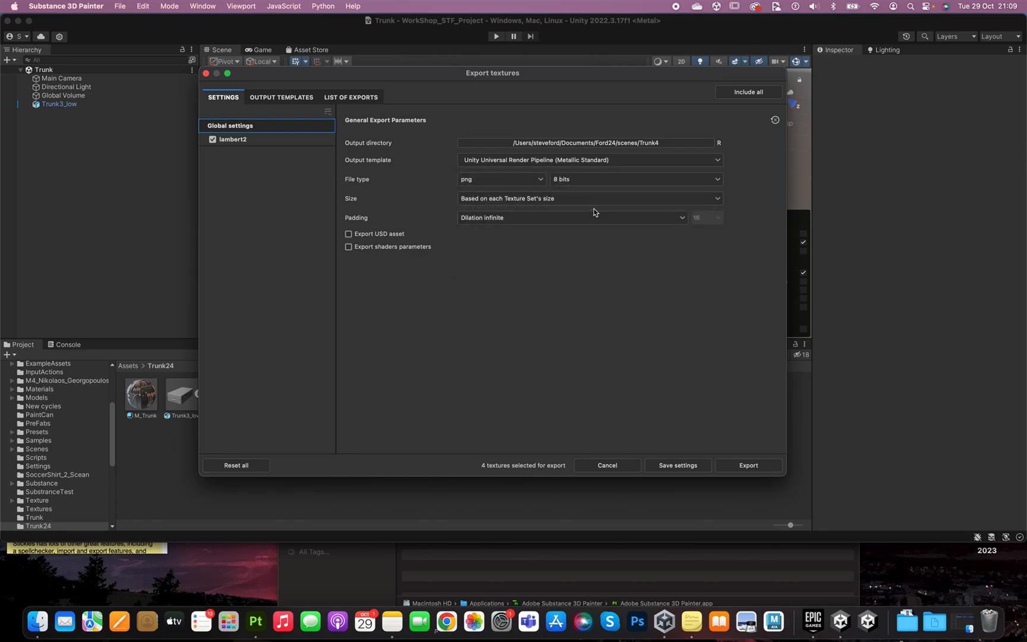
click(561, 183)
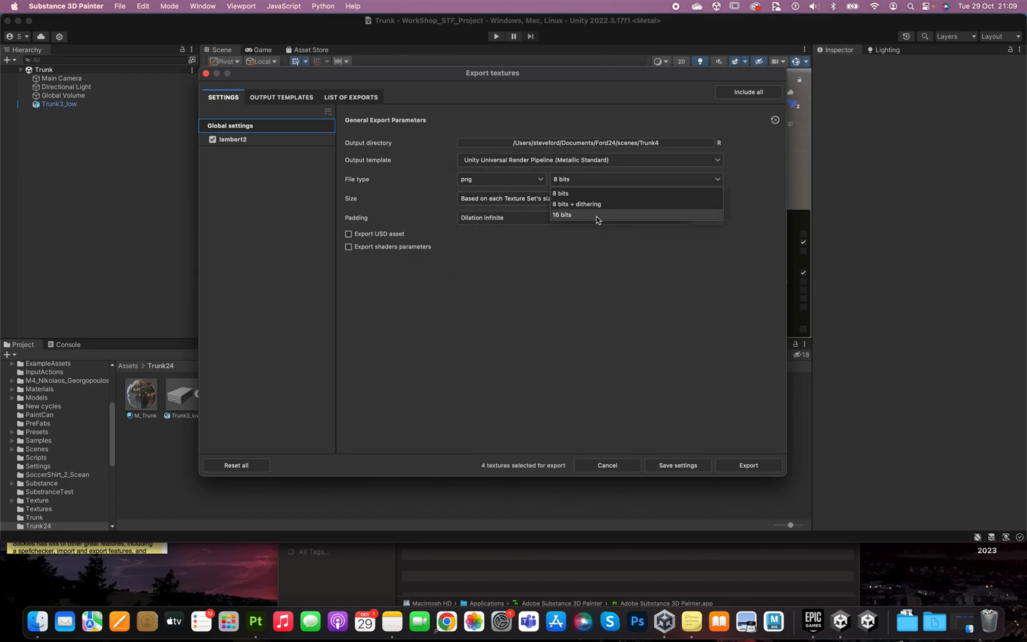
click(561, 193)
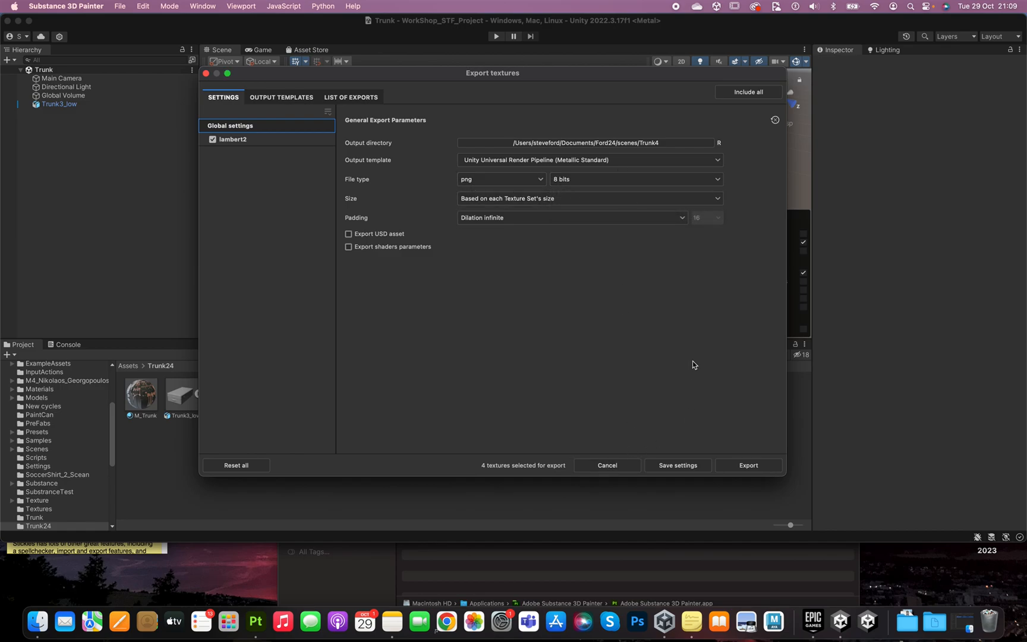
click(228, 140)
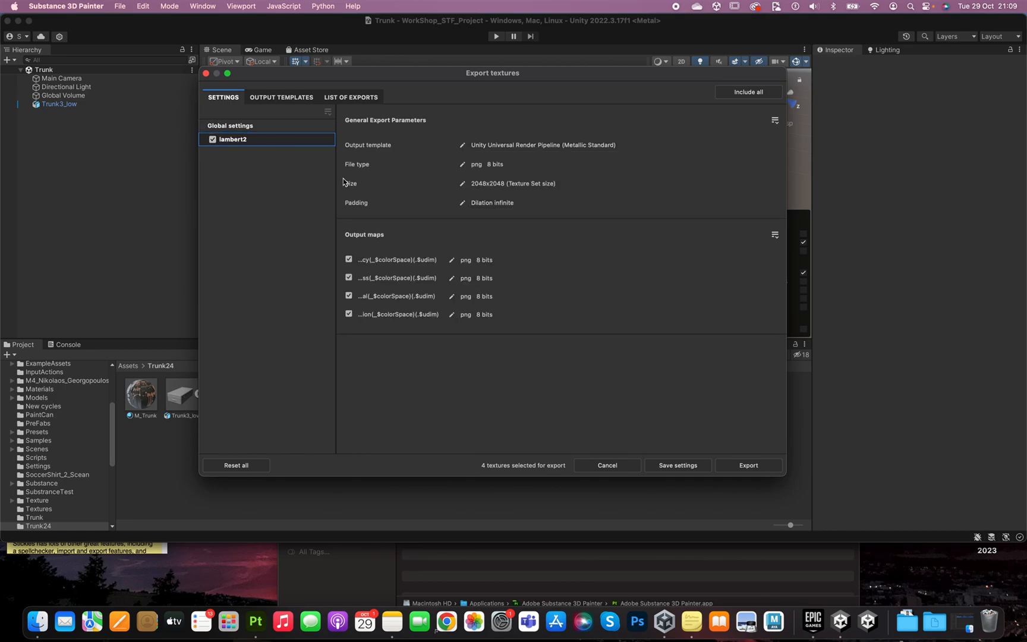
click(609, 466)
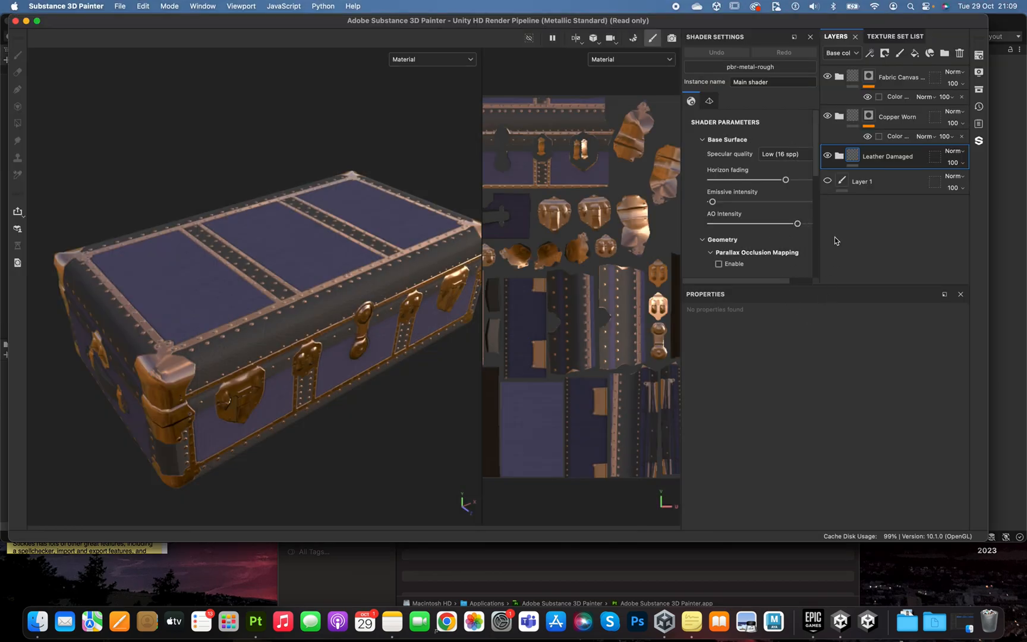
Rename the lambert2 texture set to T_Trunk4.
click(885, 37)
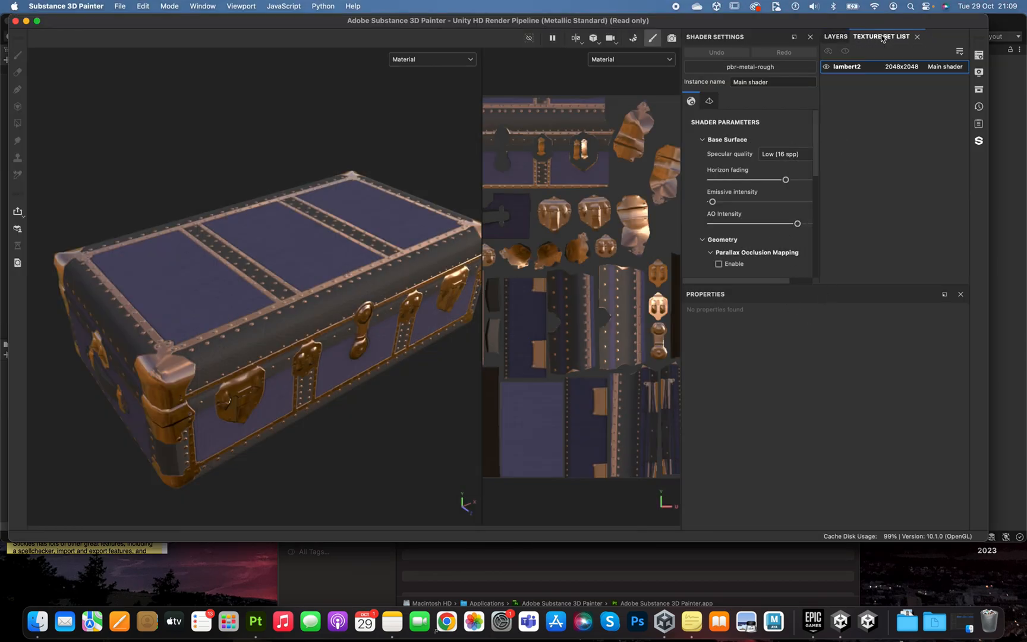
double_click(843, 67)
text(T_Trunk4)
key(Return)
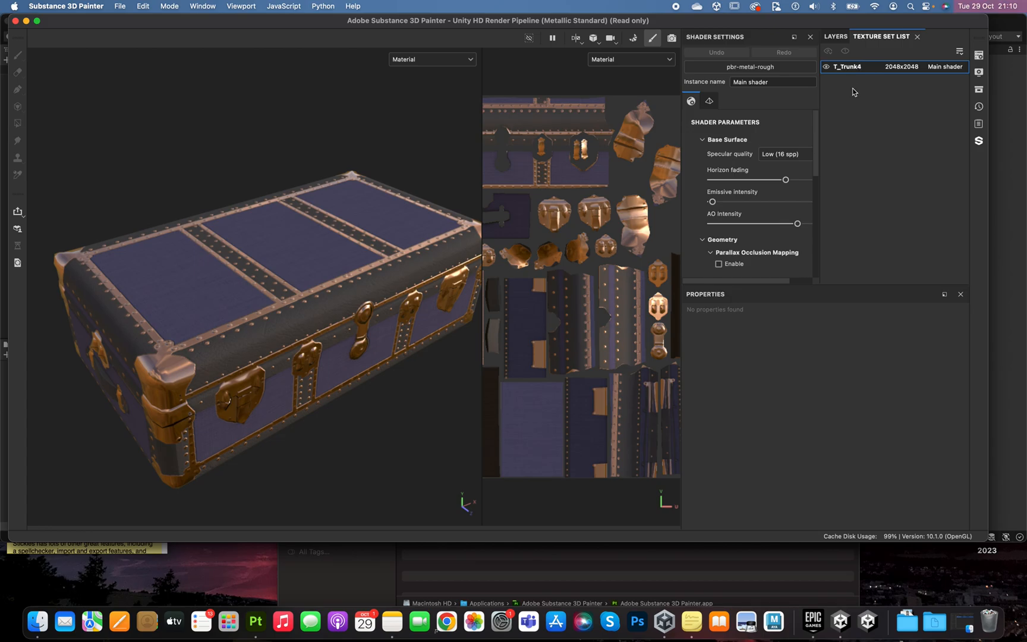
Reopen the texture export settings and set the output directory to the project's scenes/Trunk4 folder.
click(121, 7)
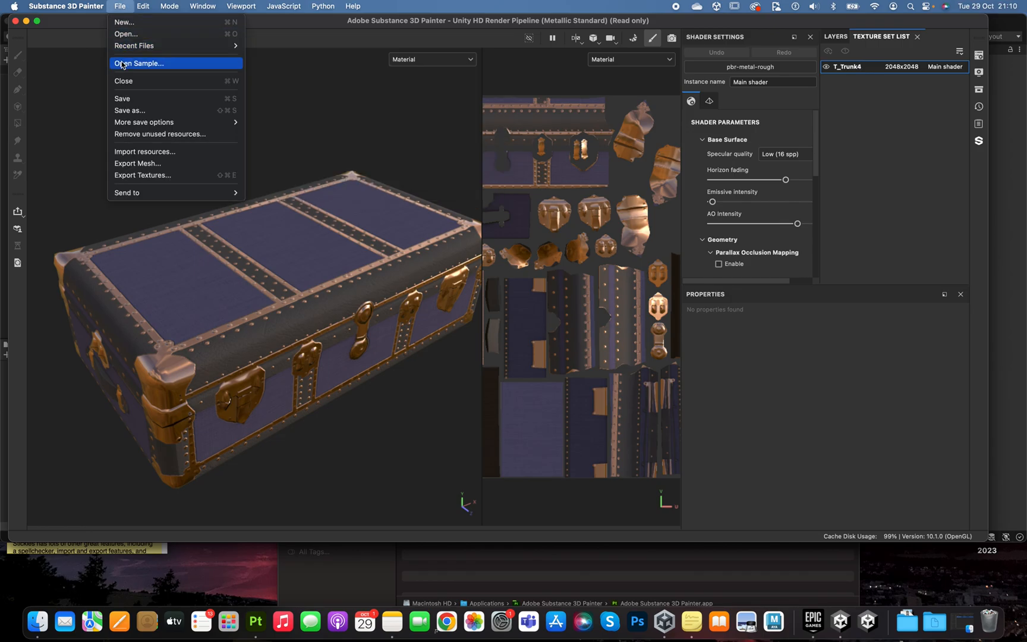
click(133, 177)
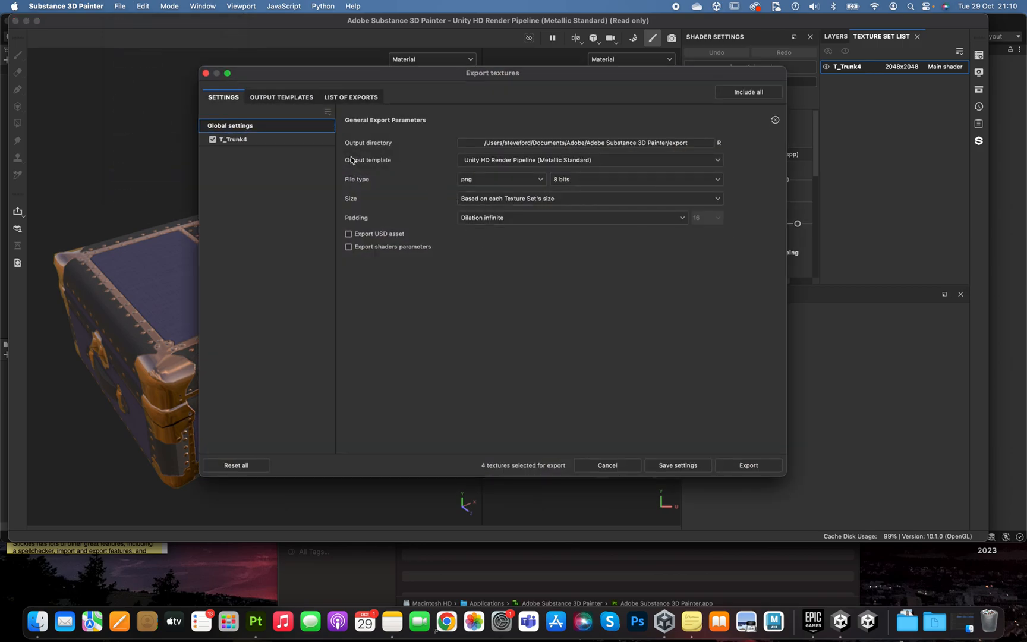
click(515, 144)
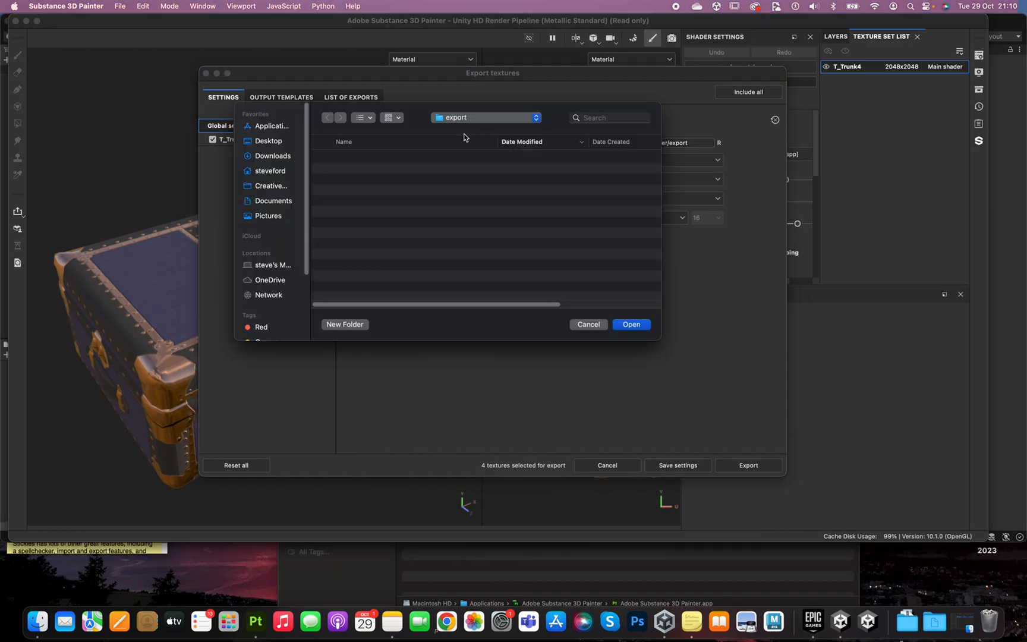
click(275, 203)
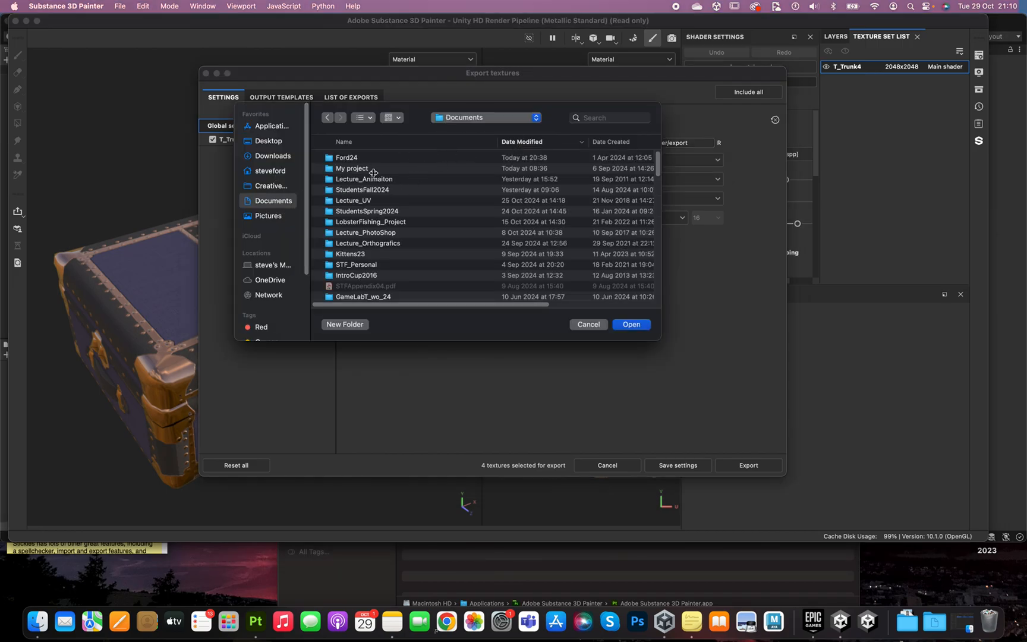
double_click(349, 159)
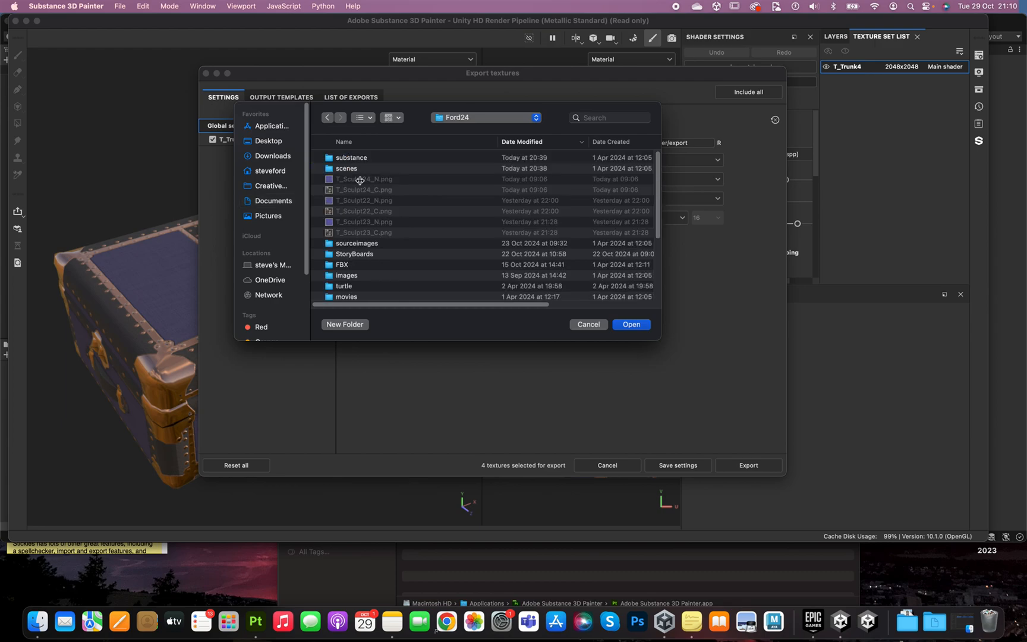
click(355, 168)
double_click(354, 168)
click(365, 158)
double_click(365, 158)
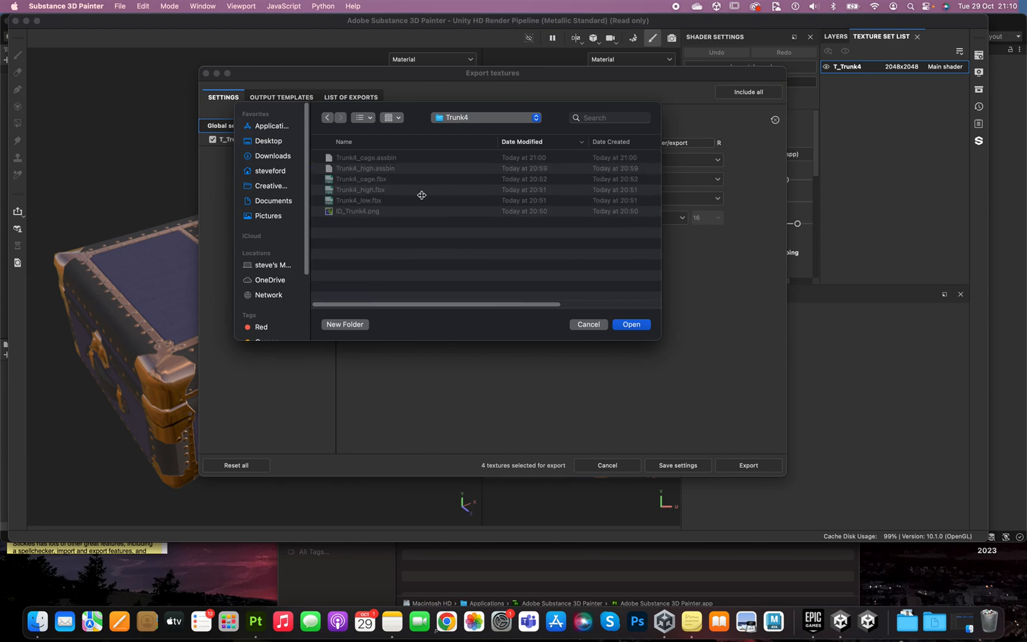
click(632, 324)
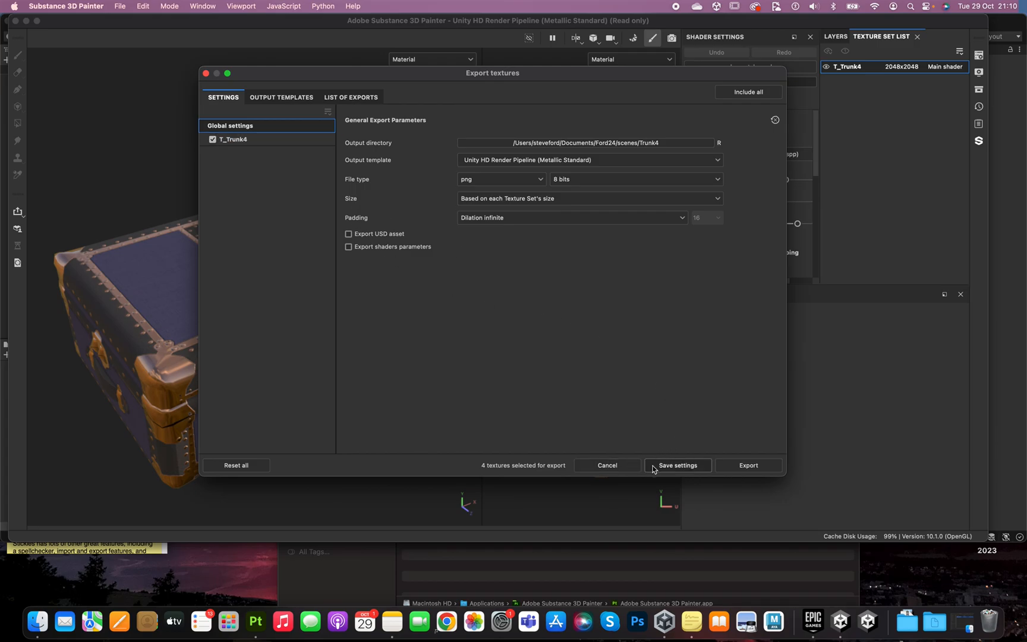
Review the output templates and the list of T_Trunk4 maps for export, and save the export settings.
click(288, 103)
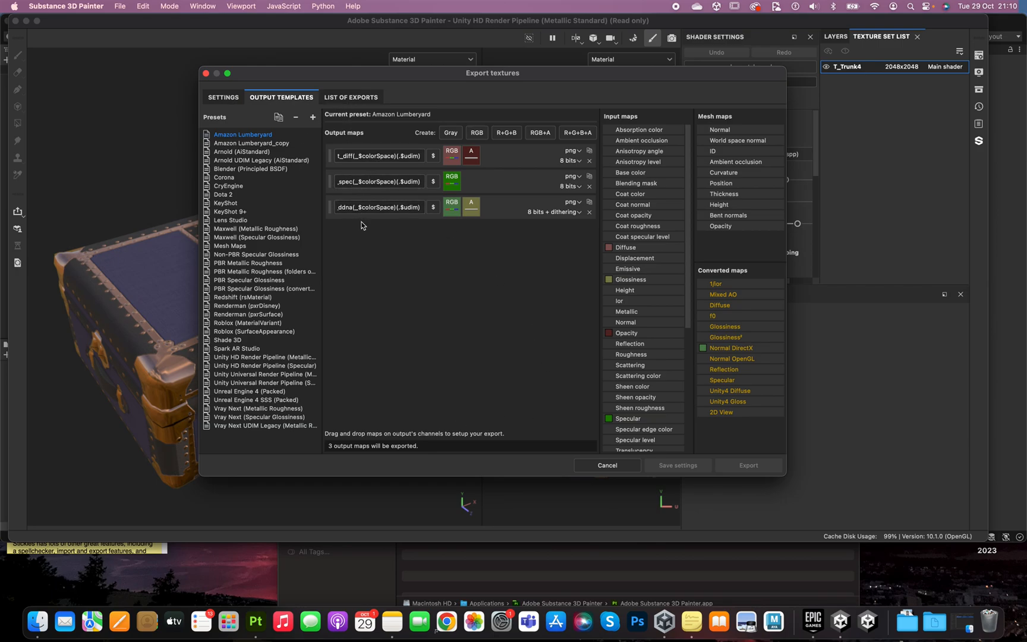
click(351, 101)
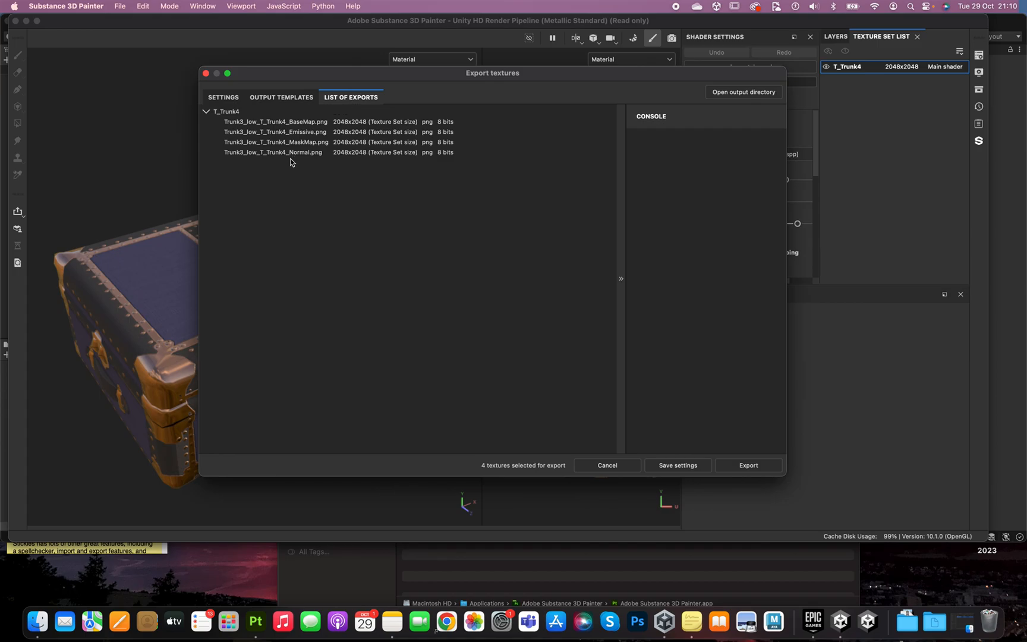
click(290, 98)
click(224, 99)
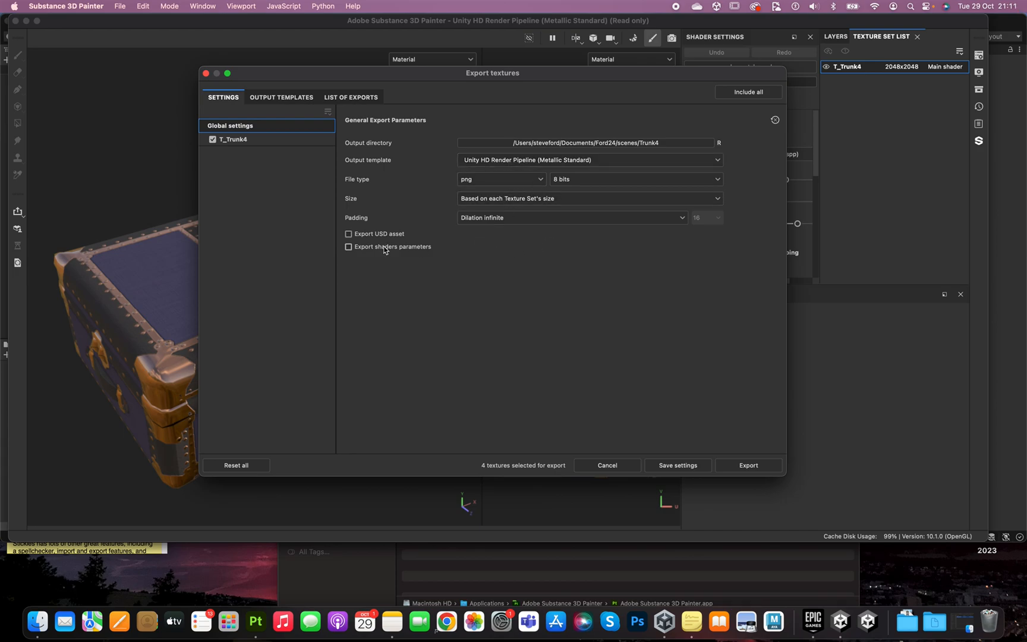
click(699, 466)
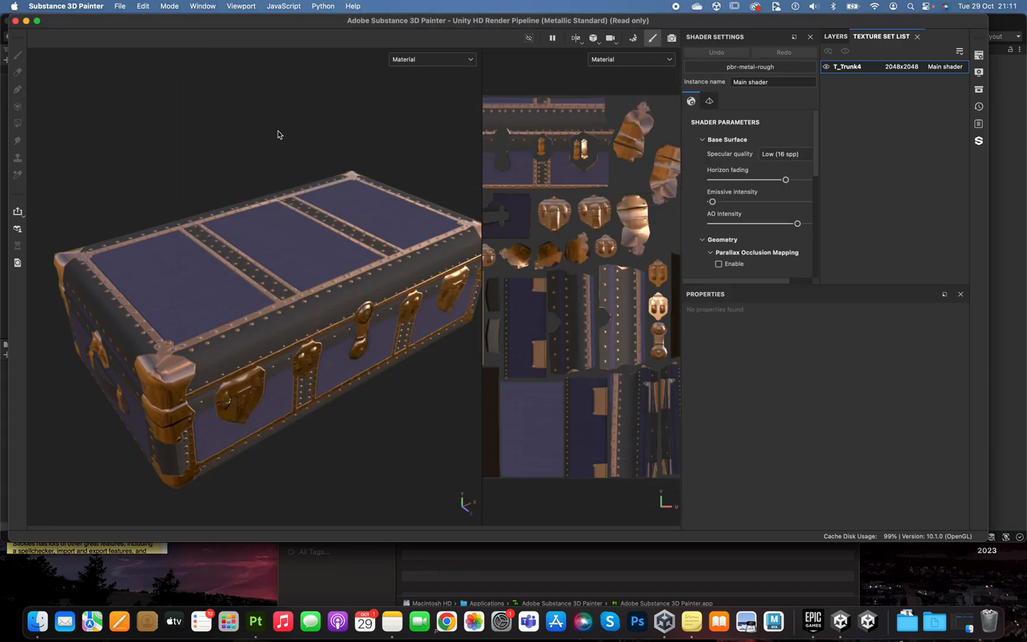
Export the T_Trunk4 textures as 8-bit PNG files with the Unity HD Render Pipeline (Metallic Standard) template and close the export window.
click(120, 7)
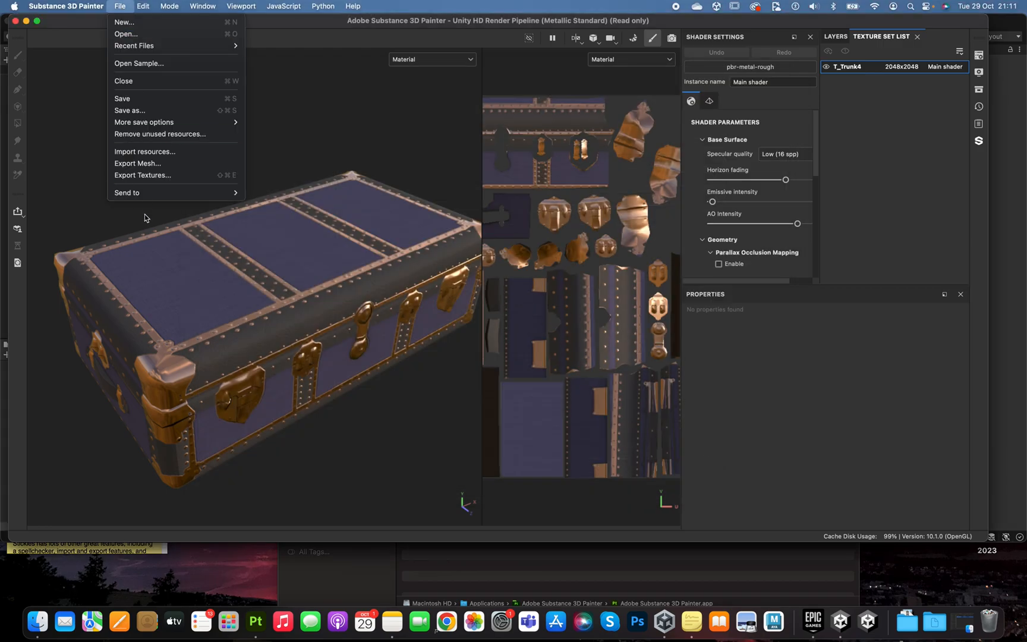
click(156, 175)
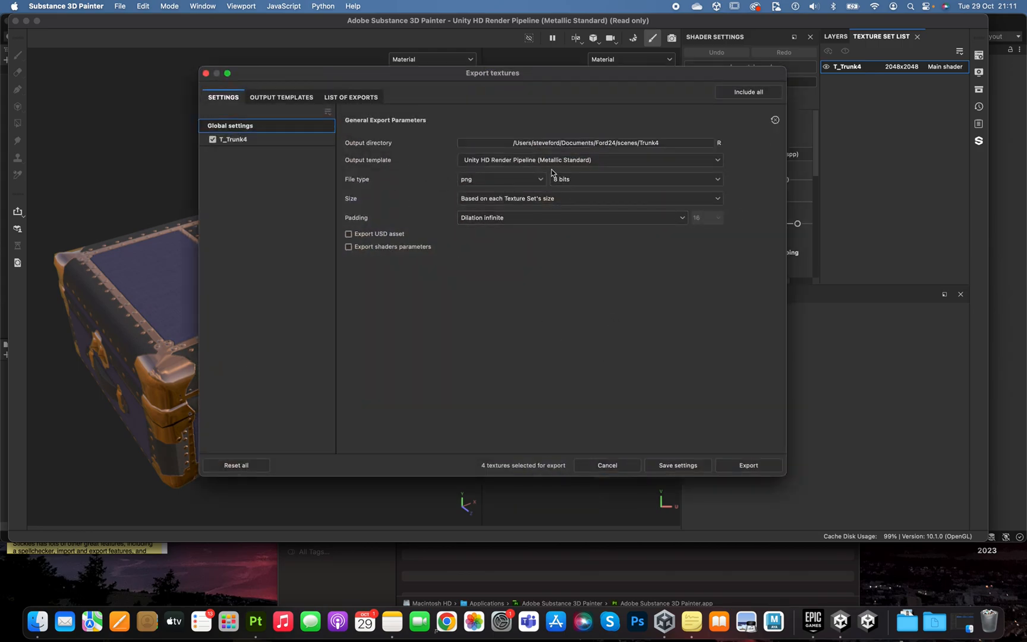
click(732, 466)
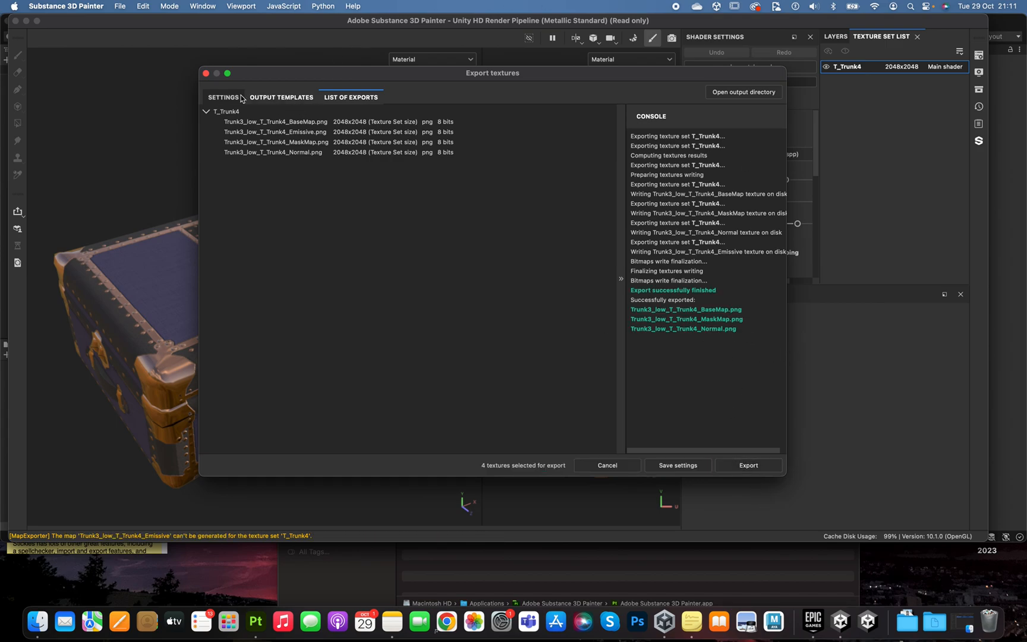
click(206, 73)
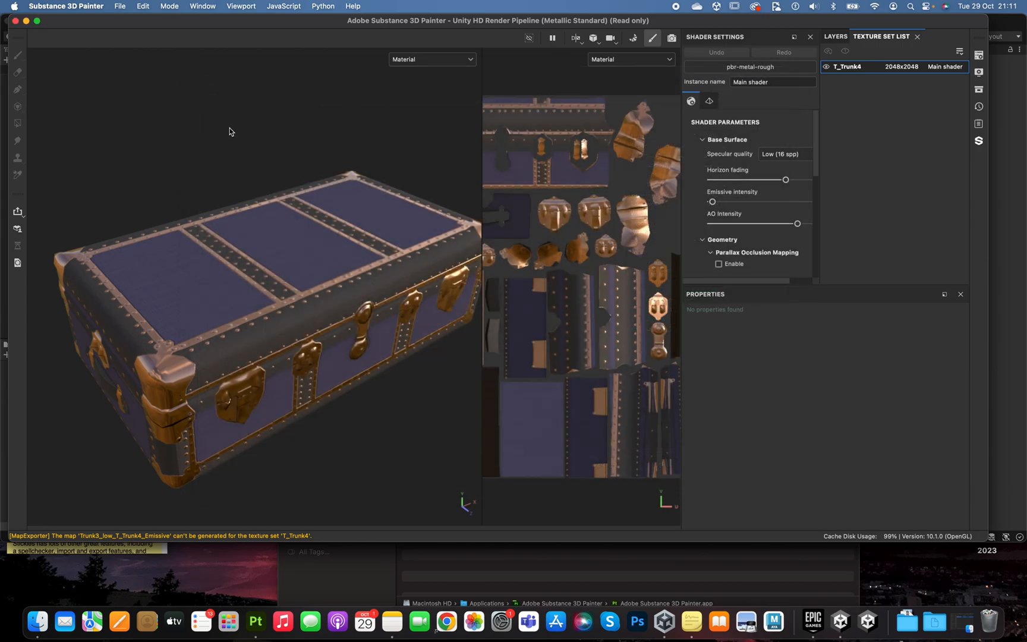
Save the project as Trunk4 in the substance folder and switch to Unity.
click(265, 133)
key(super+s)
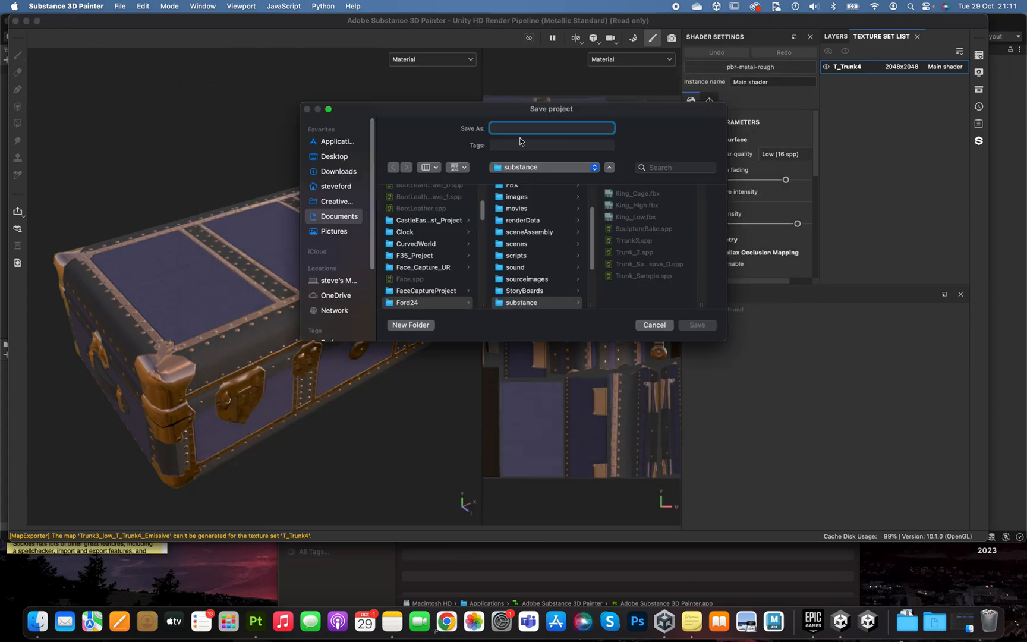
text(Trunk4)
click(701, 325)
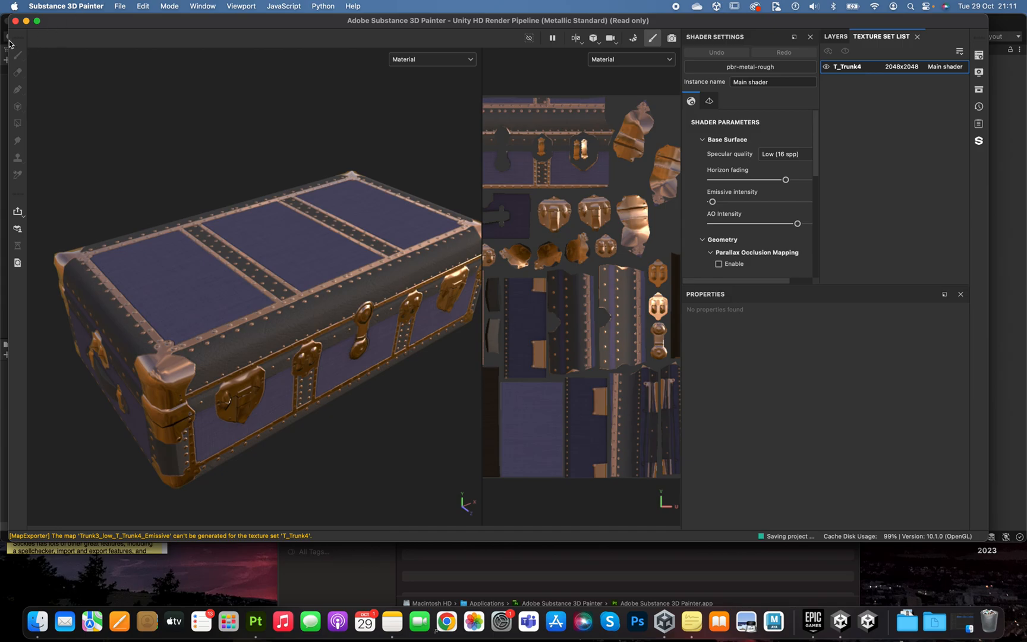
click(26, 21)
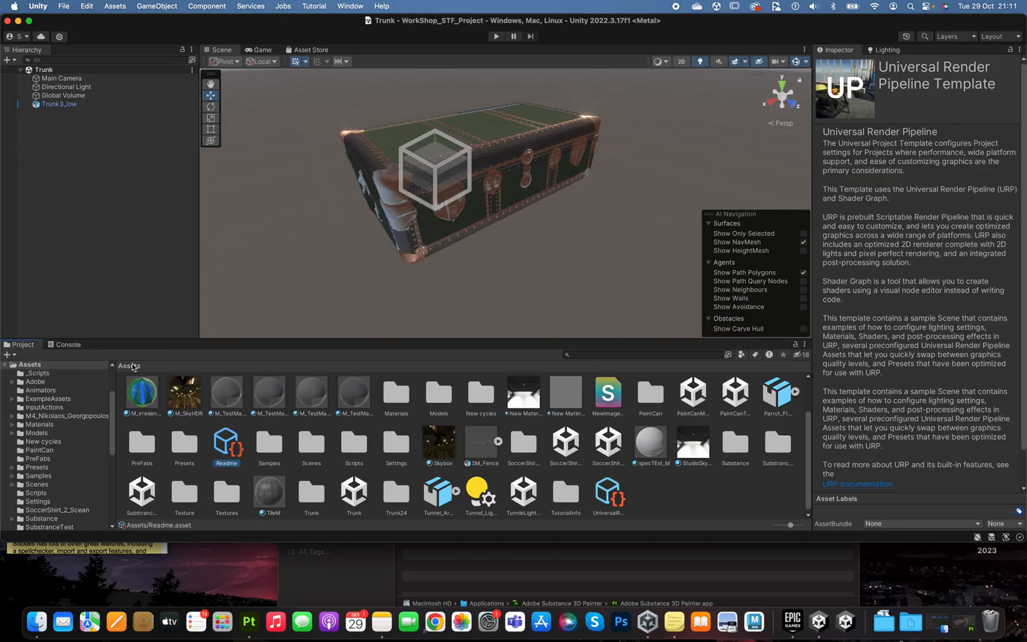
Delete the Trunk3_low object from the Trunk scene.
click(51, 104)
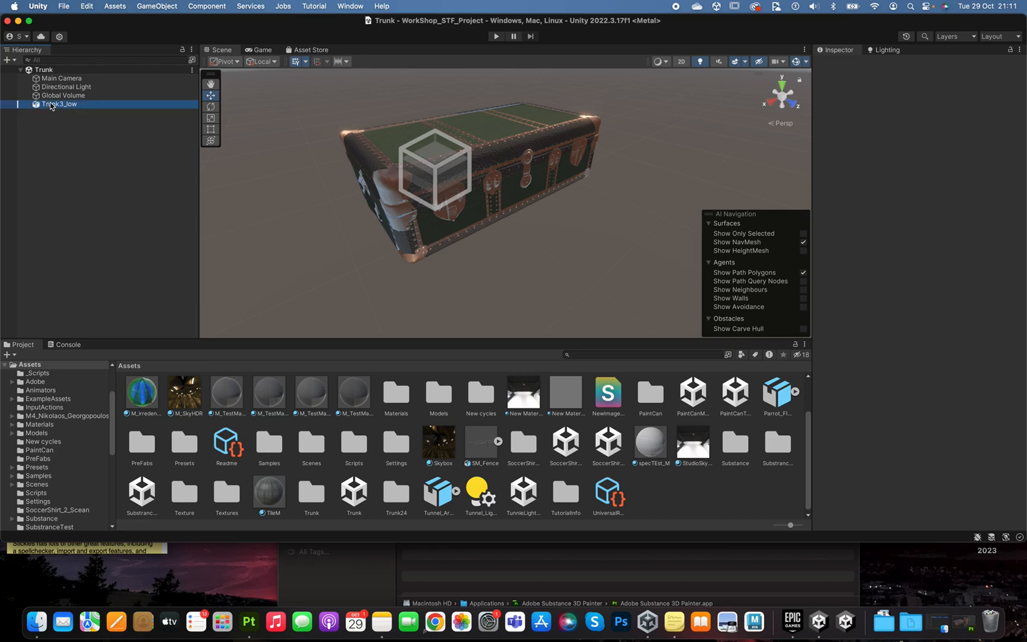
click(65, 132)
click(51, 106)
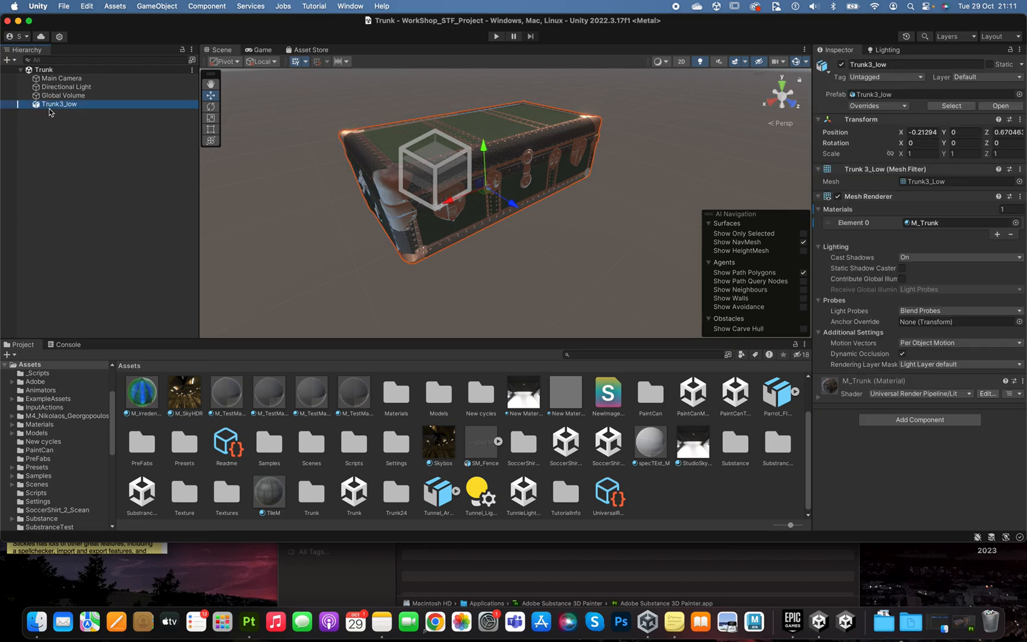
right_click(50, 106)
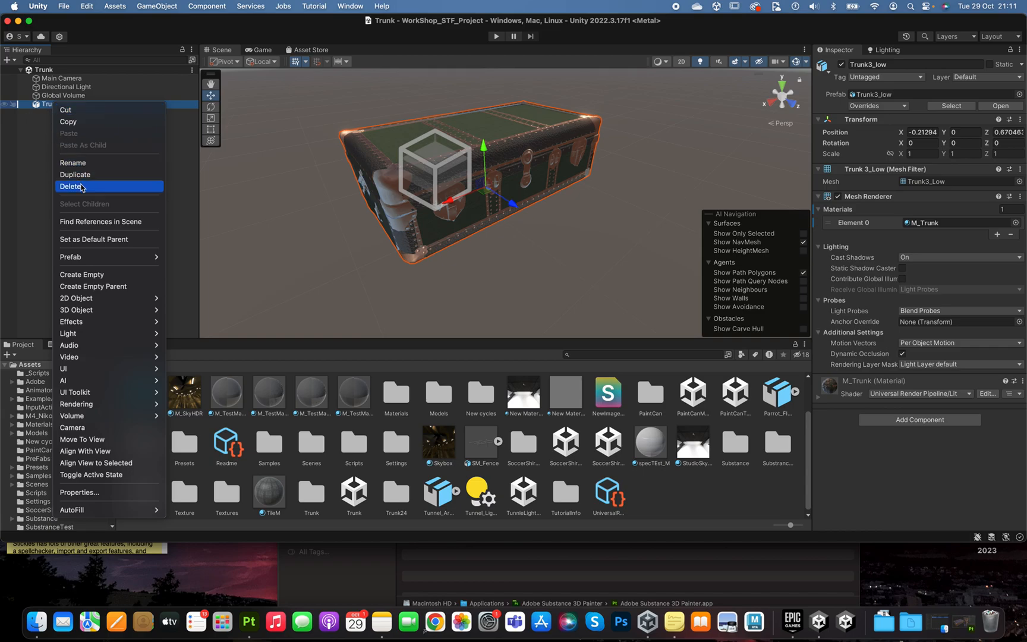
click(85, 163)
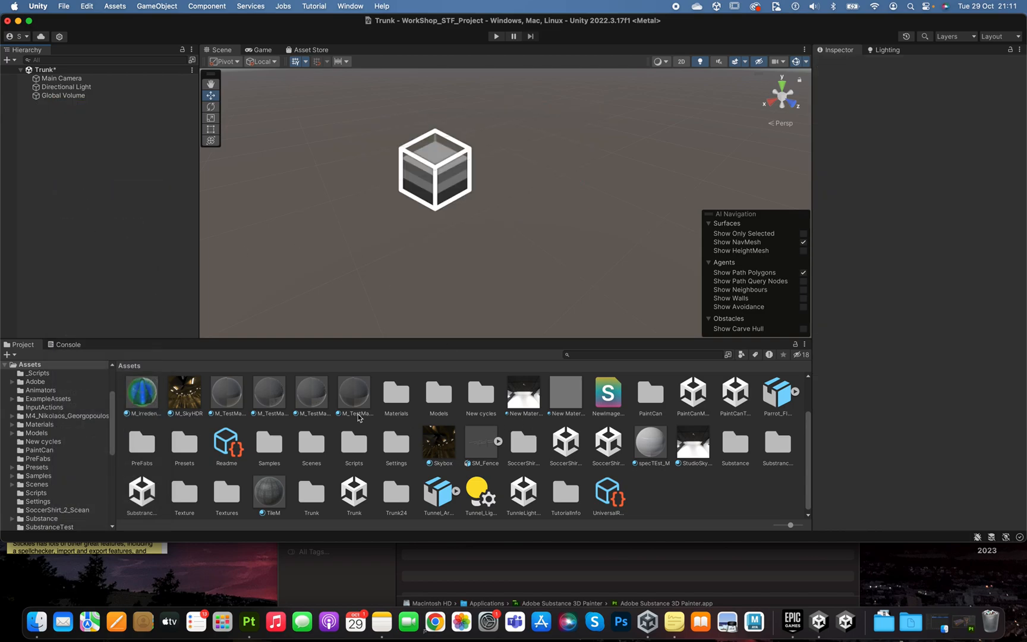
Create a new folder named Trunk4 in the project's Assets.
right_click(667, 500)
mouse_move(713, 278)
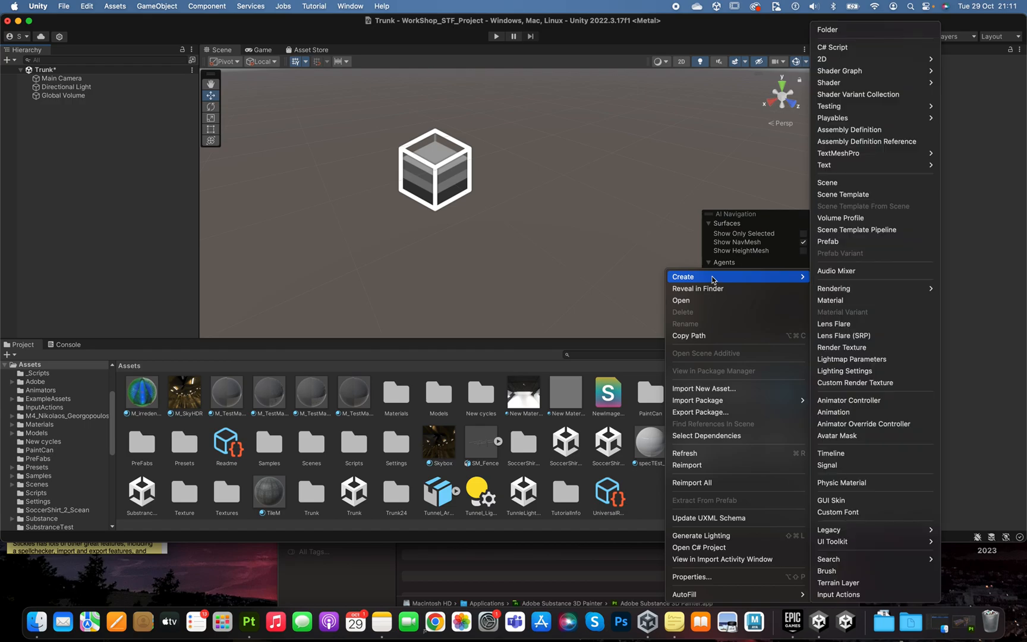
click(840, 29)
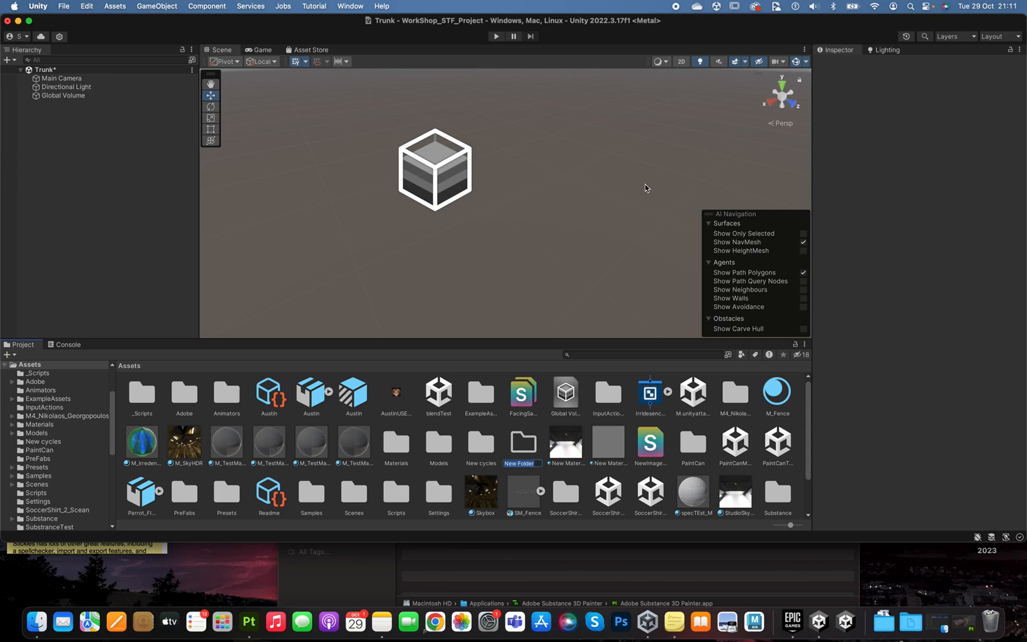
text(Trunk4)
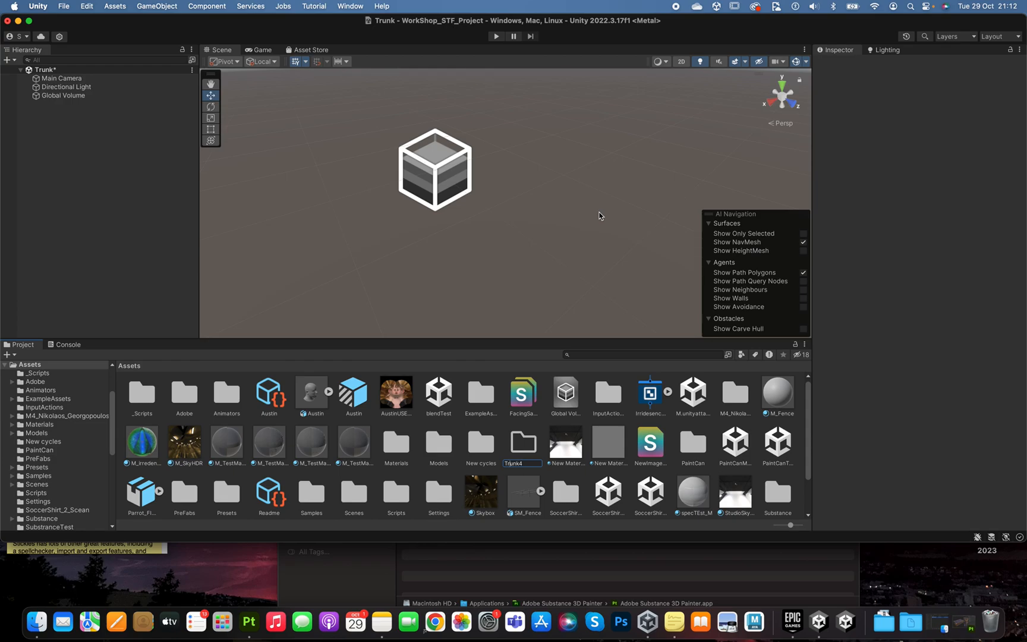
key(Return)
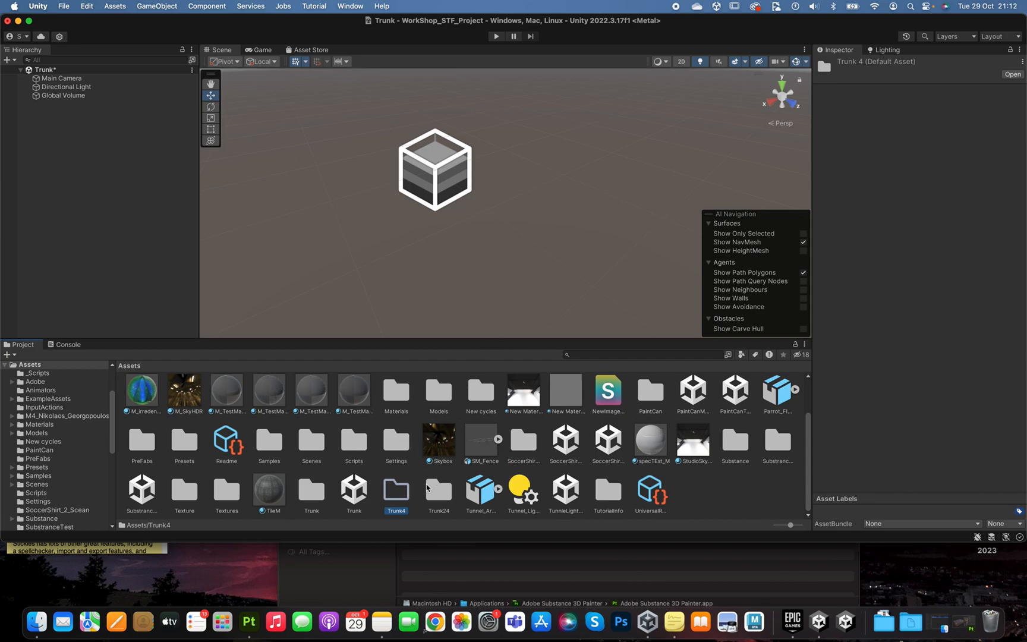
Open the new Trunk4 folder in the project's Assets and switch to a Finder window.
double_click(401, 498)
click(380, 464)
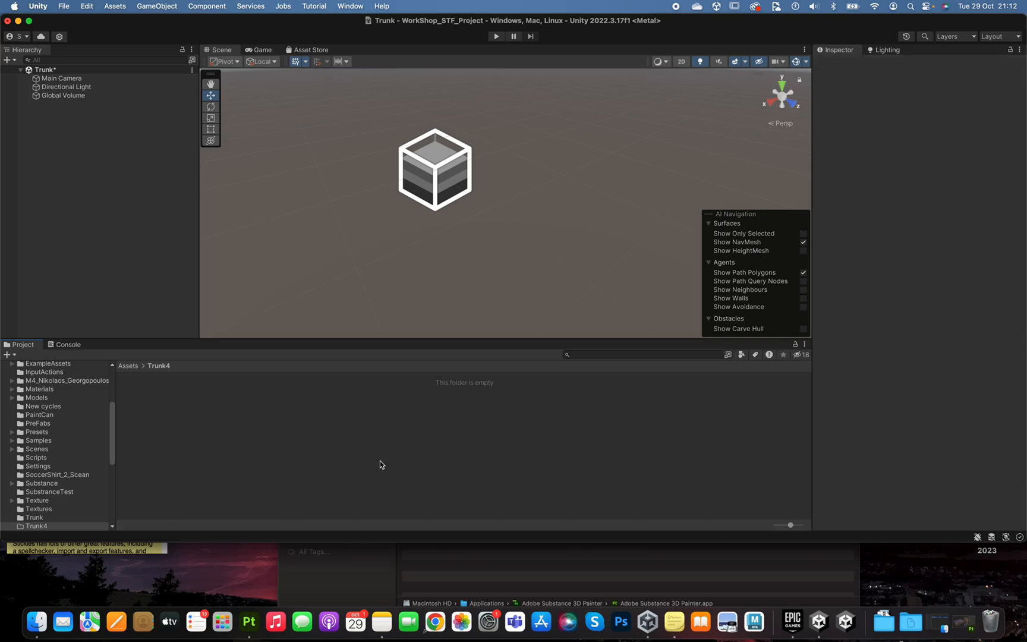
right_click(374, 429)
click(336, 418)
click(640, 578)
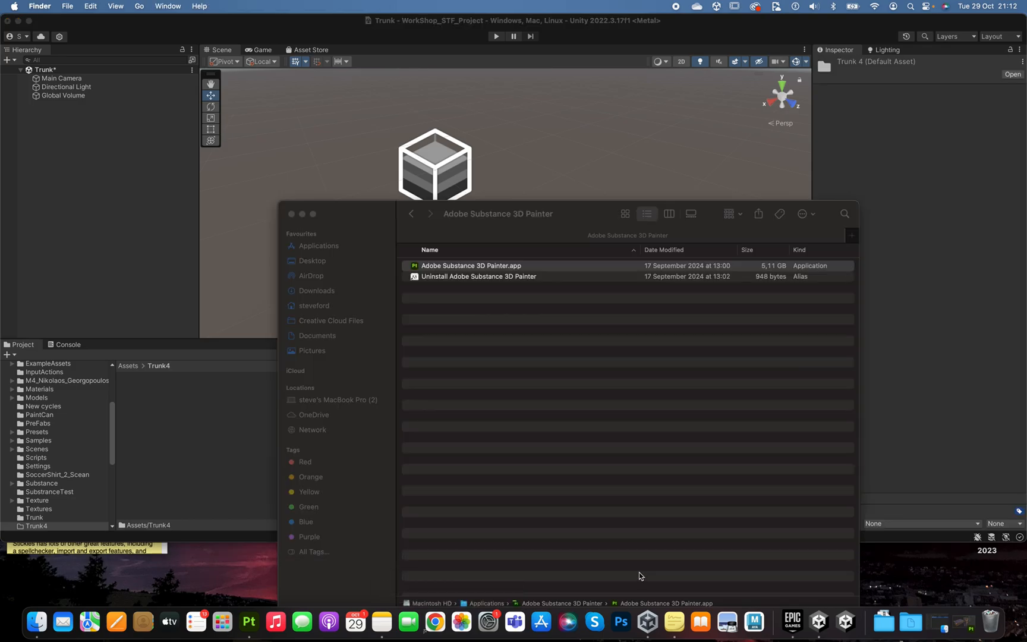
Place the Finder window beside the Trunk4 assets view and browse to the Ford24 folder in Documents.
drag(495, 223, 624, 226)
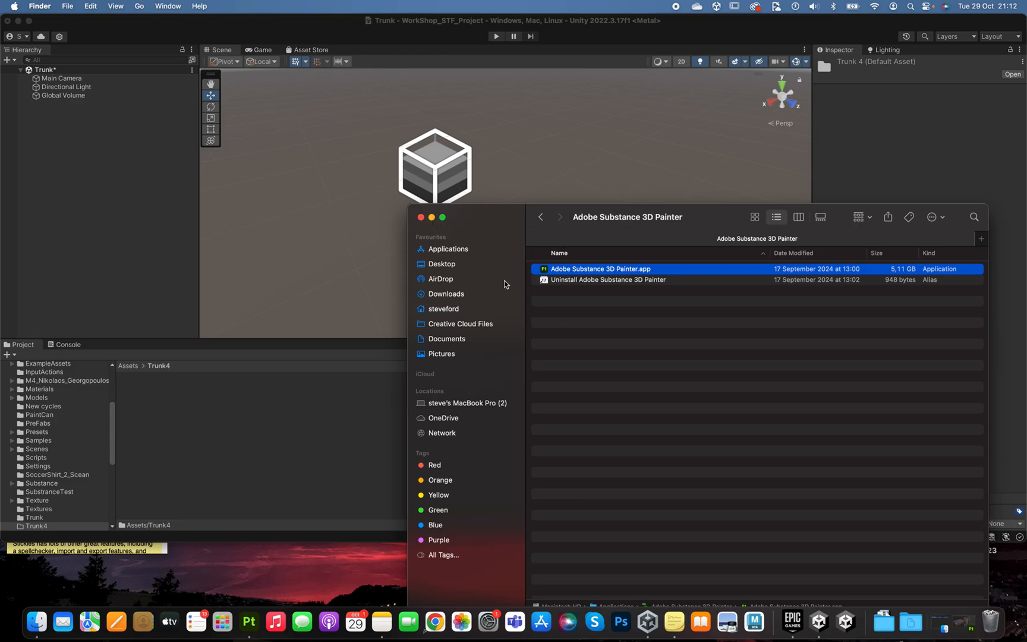
click(463, 340)
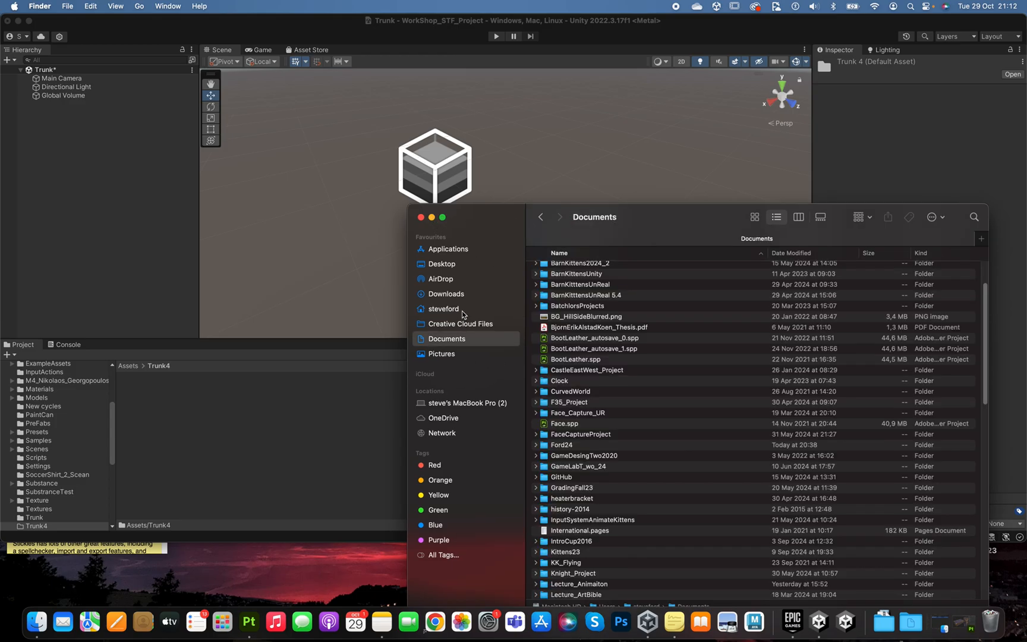
click(463, 310)
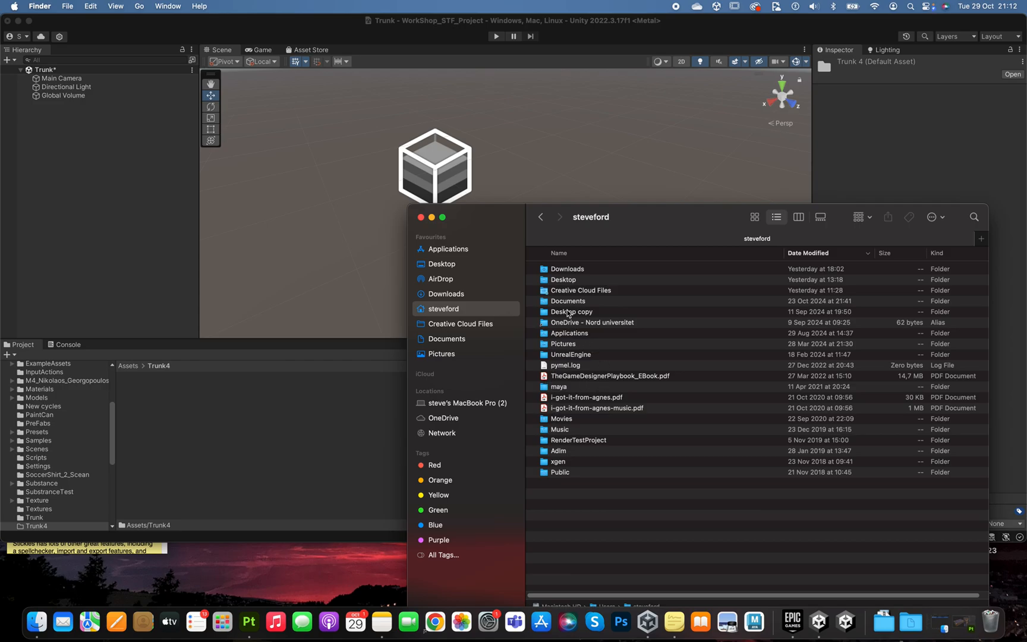
click(474, 340)
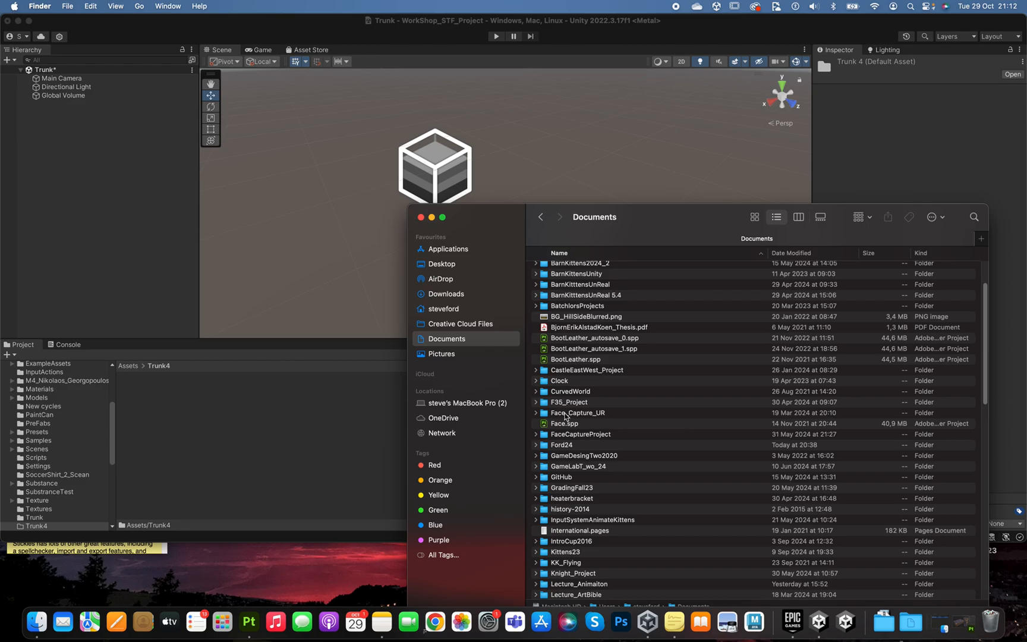
scroll(571, 429, up, 3)
scroll(571, 429, down, 4)
click(566, 440)
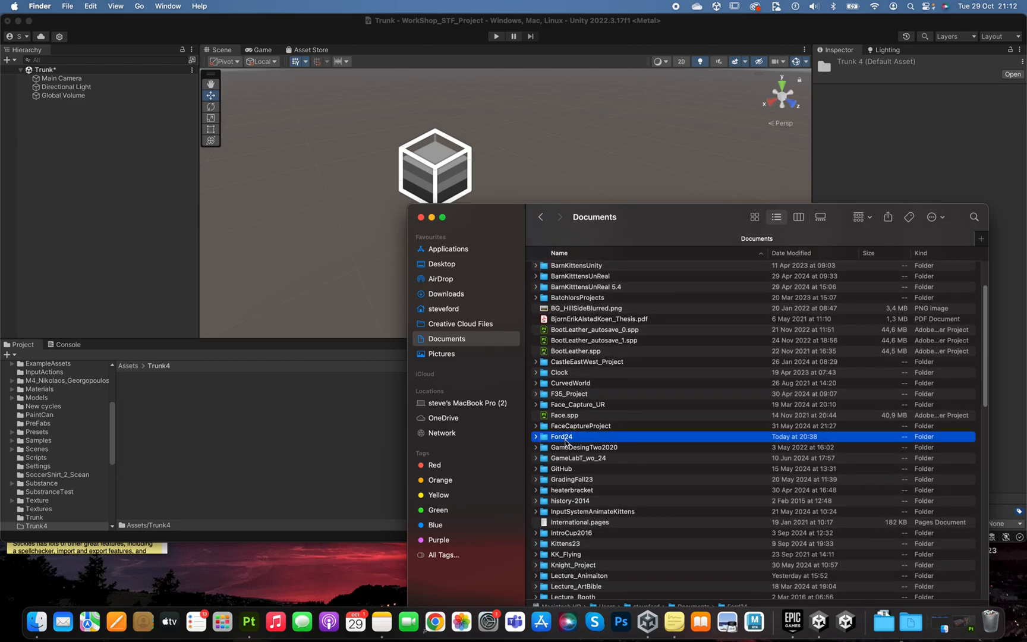
double_click(565, 440)
Locate and select the Trunk4 folder inside the scenes folder of Ford24.
scroll(603, 384, down, 5)
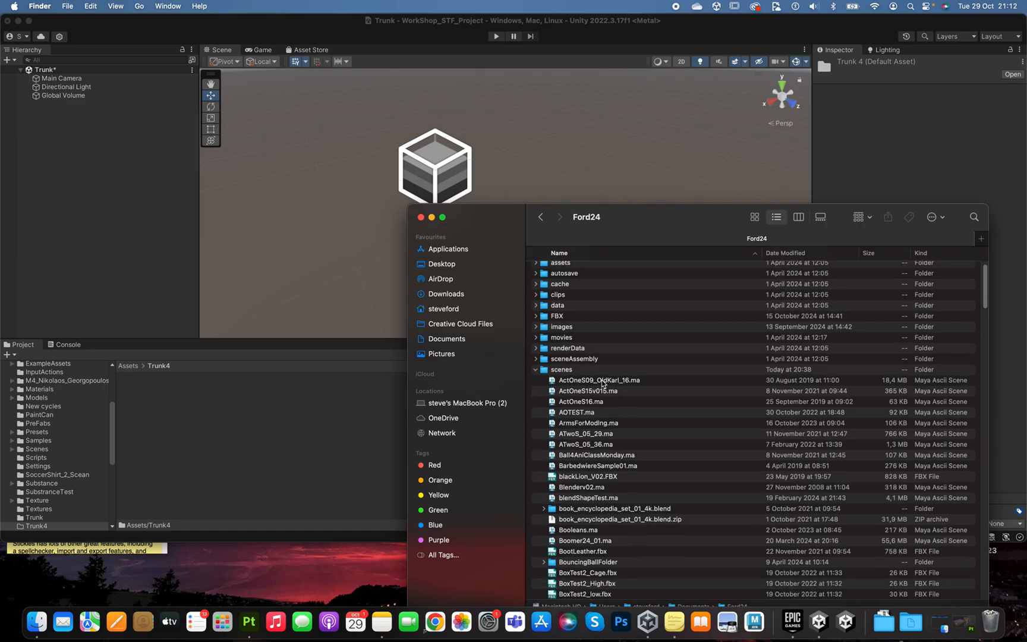
scroll(603, 384, down, 4)
scroll(603, 384, up, 5)
scroll(602, 384, down, 8)
scroll(602, 384, down, 15)
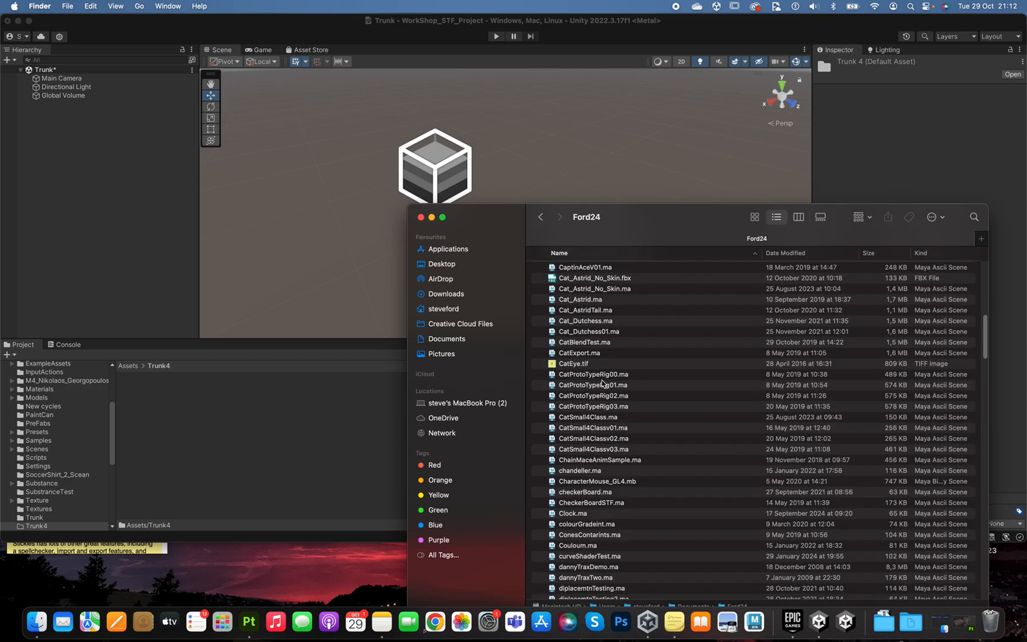
scroll(602, 384, down, 15)
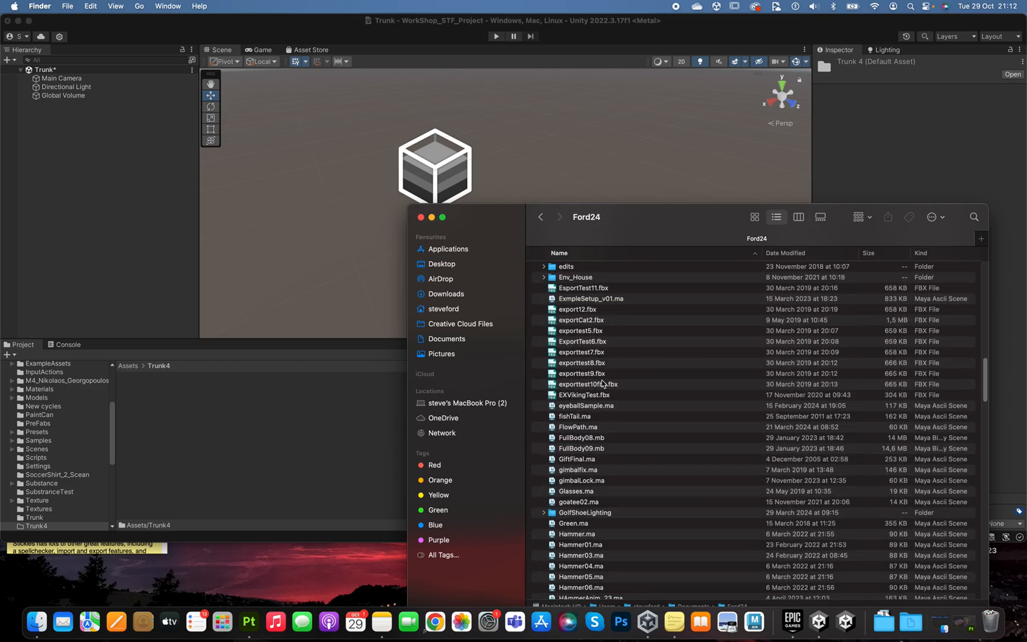
scroll(602, 384, down, 8)
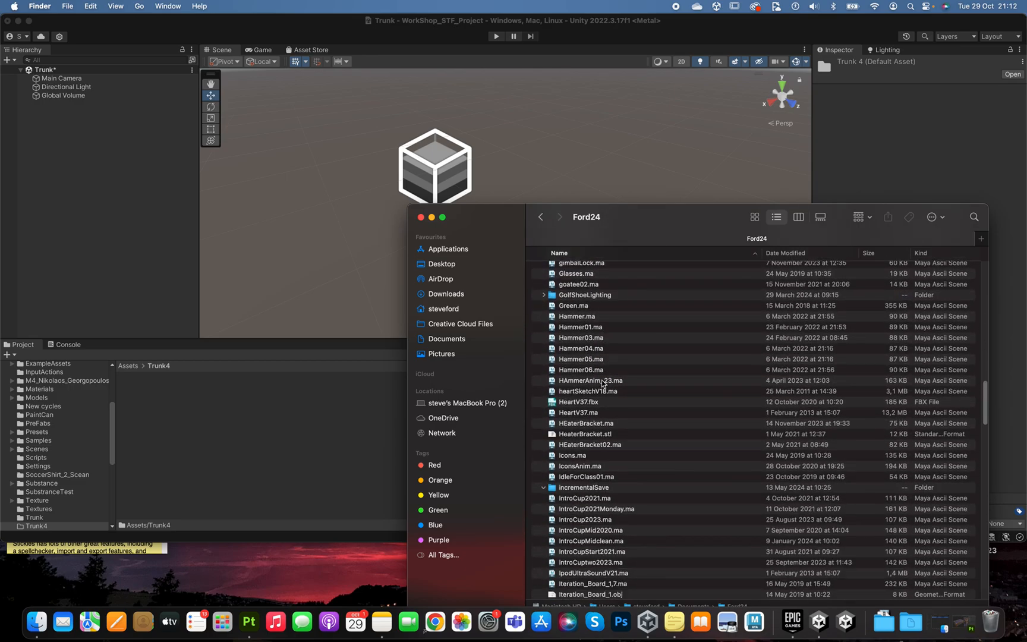
scroll(603, 384, down, 10)
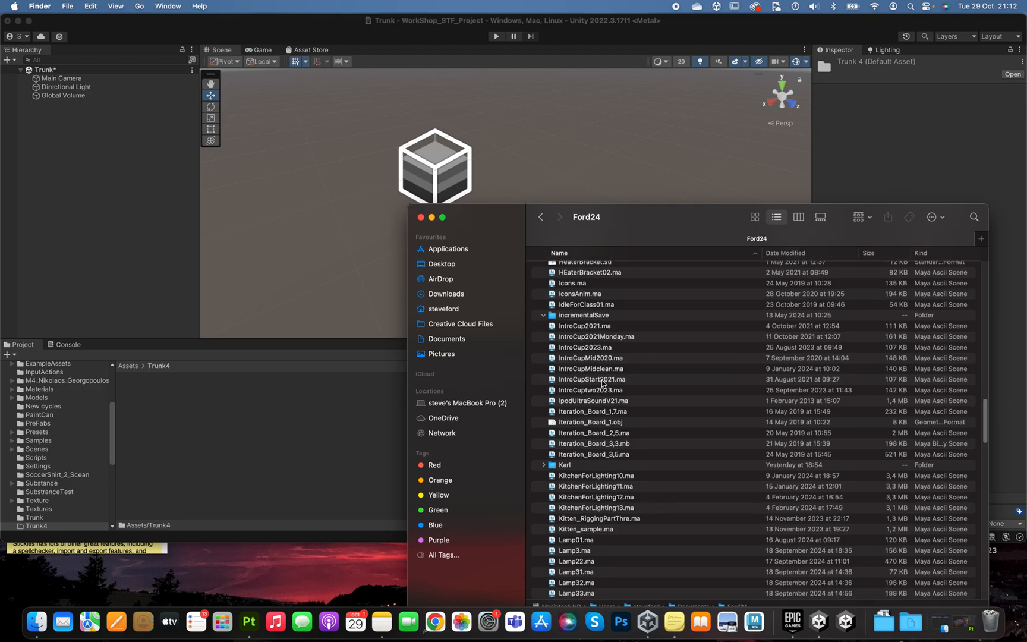
scroll(602, 381, down, 7)
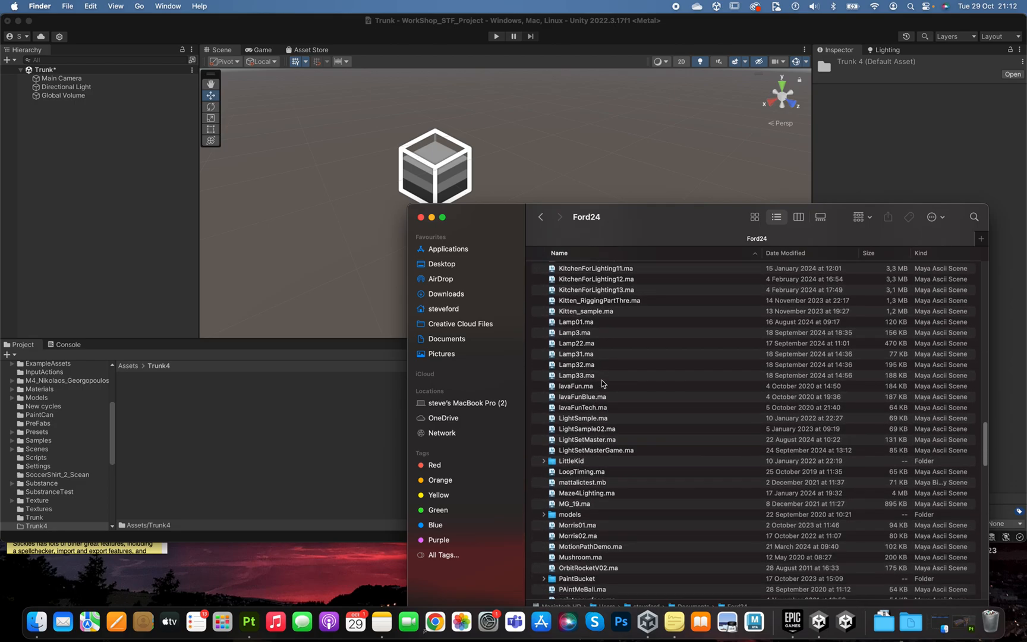
scroll(602, 381, down, 9)
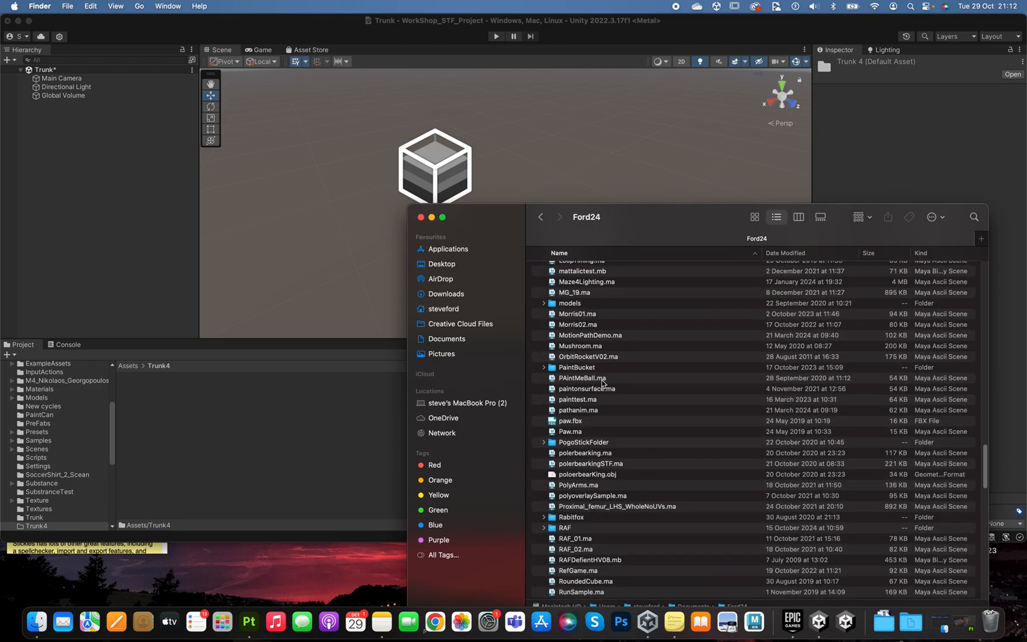
scroll(602, 384, down, 10)
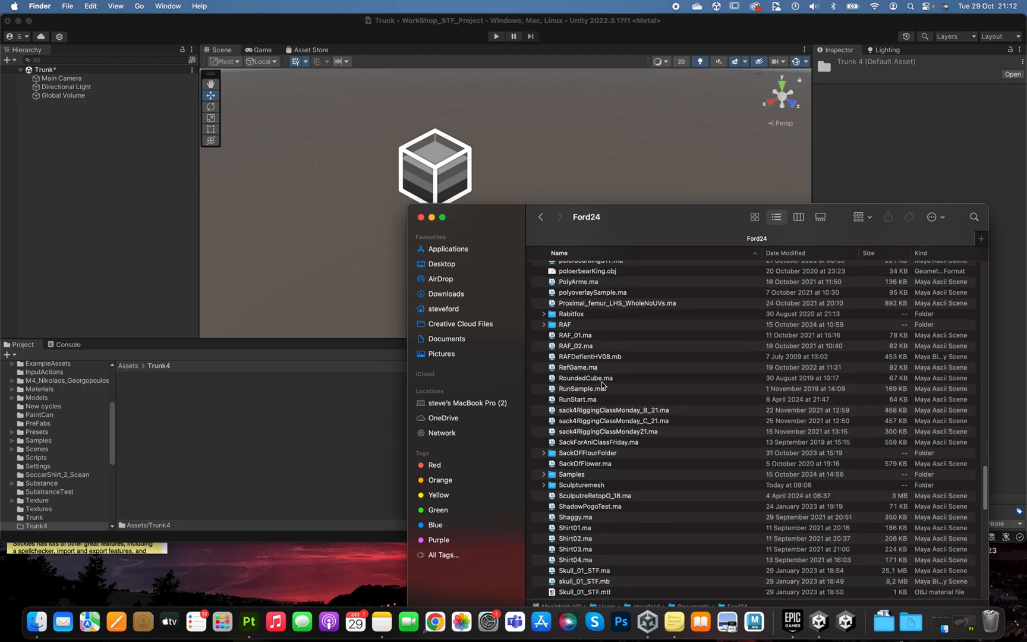
scroll(603, 386, down, 10)
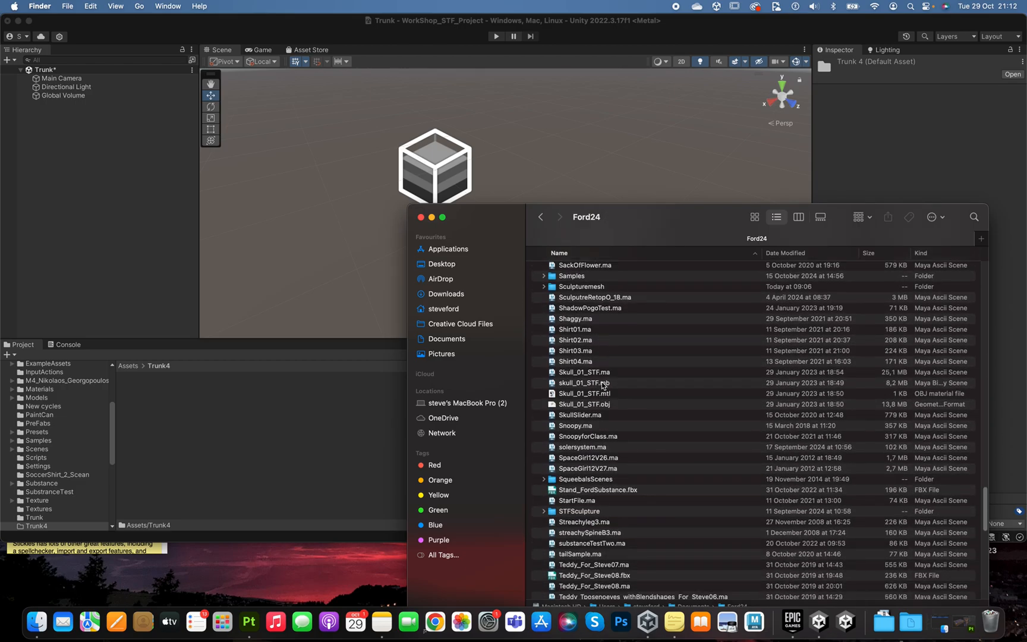
scroll(602, 386, down, 5)
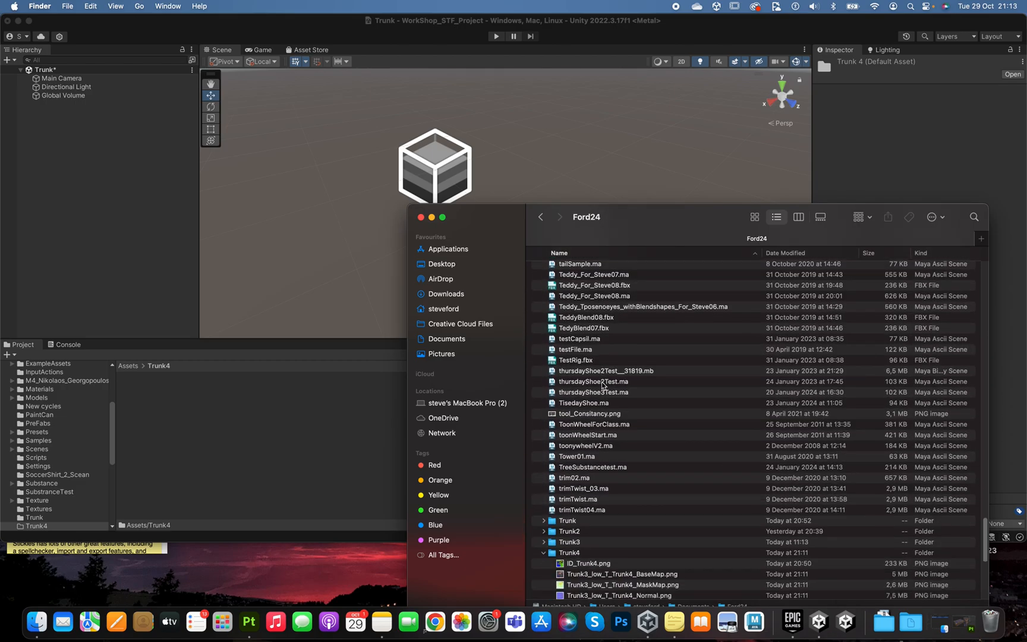
click(565, 542)
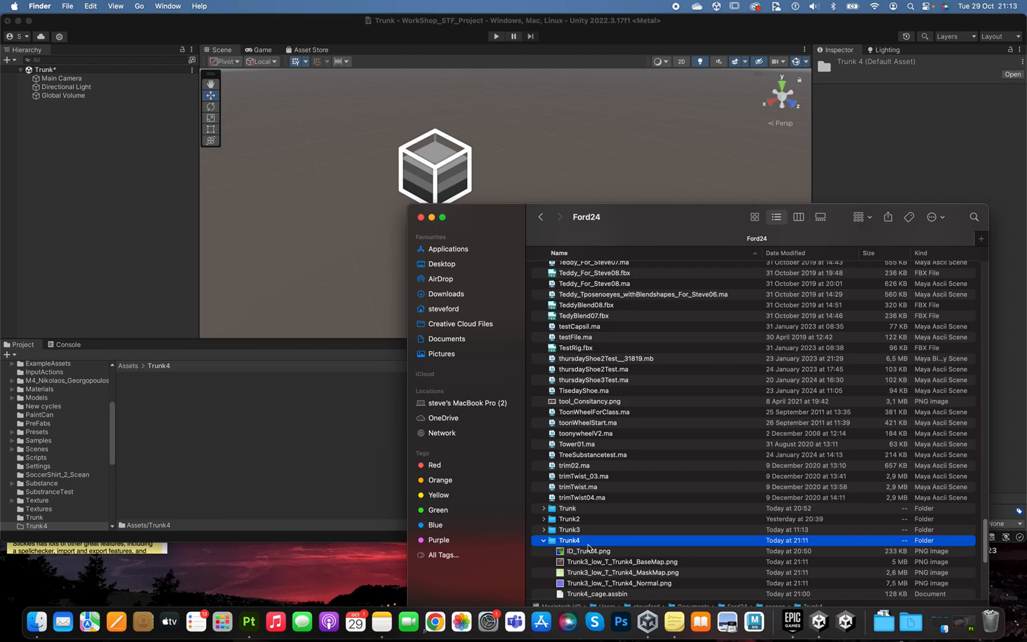
Import the Trunk3_low_T_Trunk4 BaseMap, MaskMap and Normal PNG files into Unity's Trunk4 assets folder.
scroll(612, 532, down, 2)
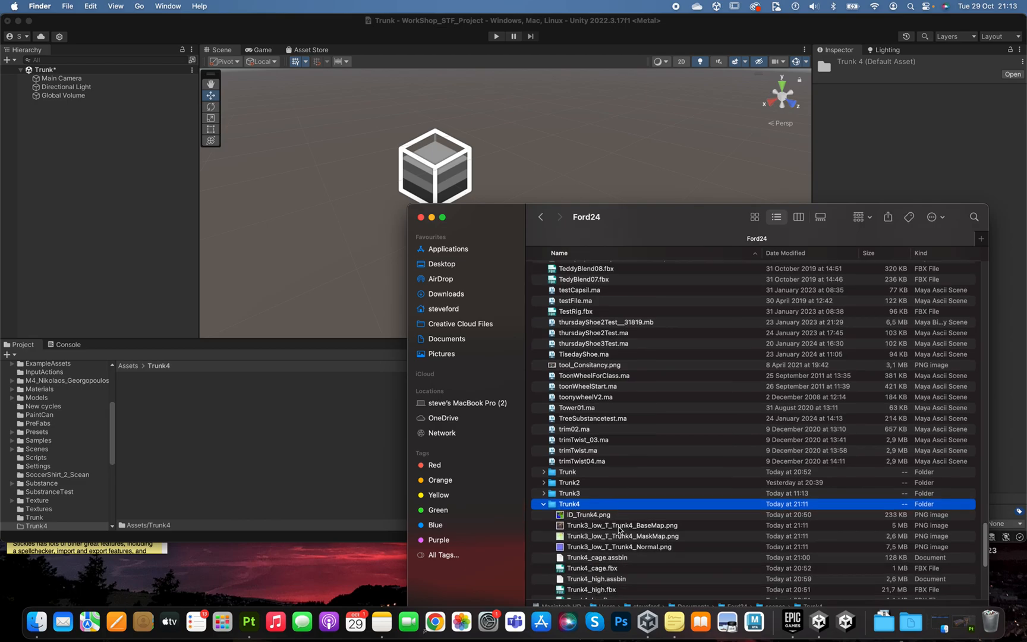
click(613, 527)
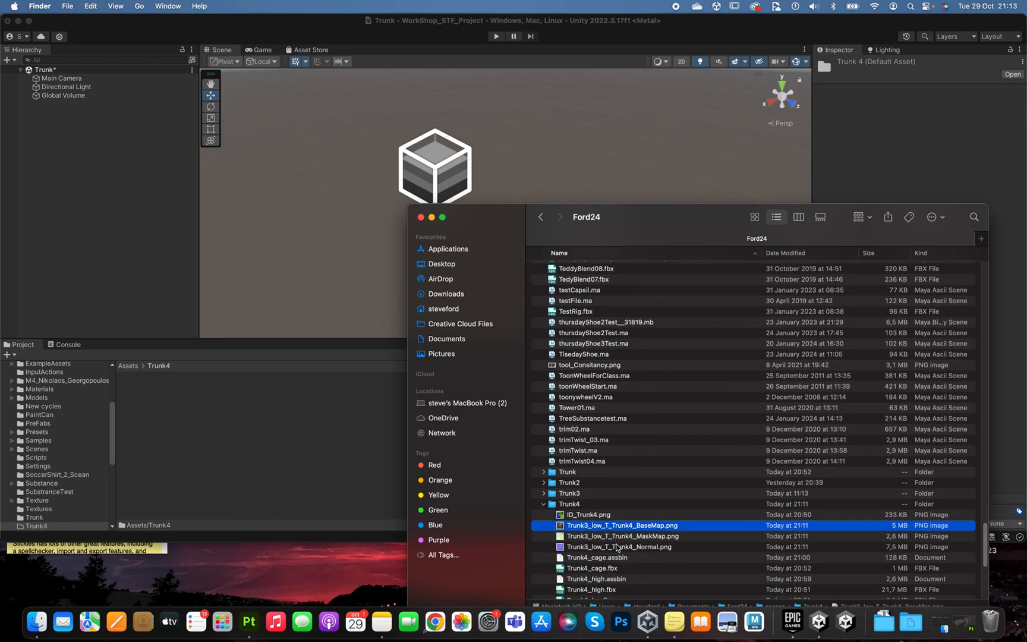
shift+click(617, 547)
drag(617, 539, 235, 427)
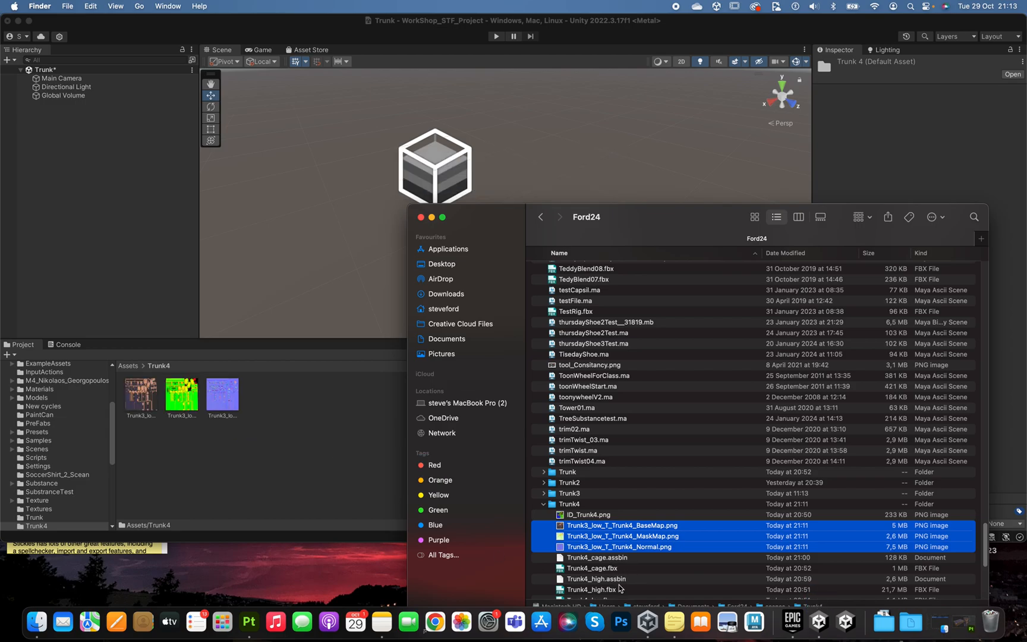
Import Trunk4_low.fbx into Unity's Trunk4 assets folder and return to Unity.
scroll(620, 577, down, 3)
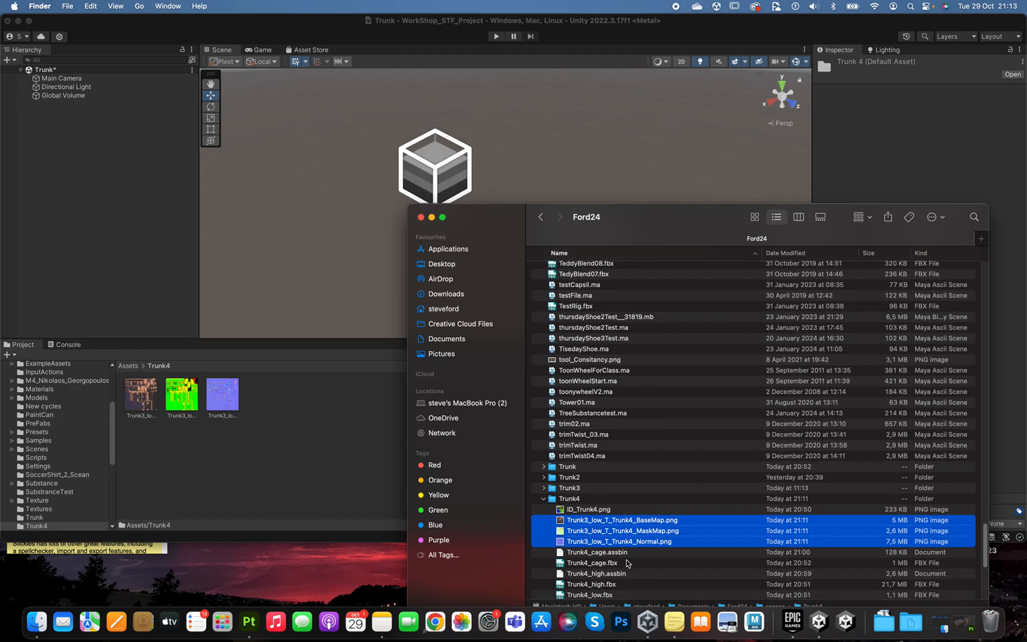
click(594, 574)
drag(589, 580, 256, 486)
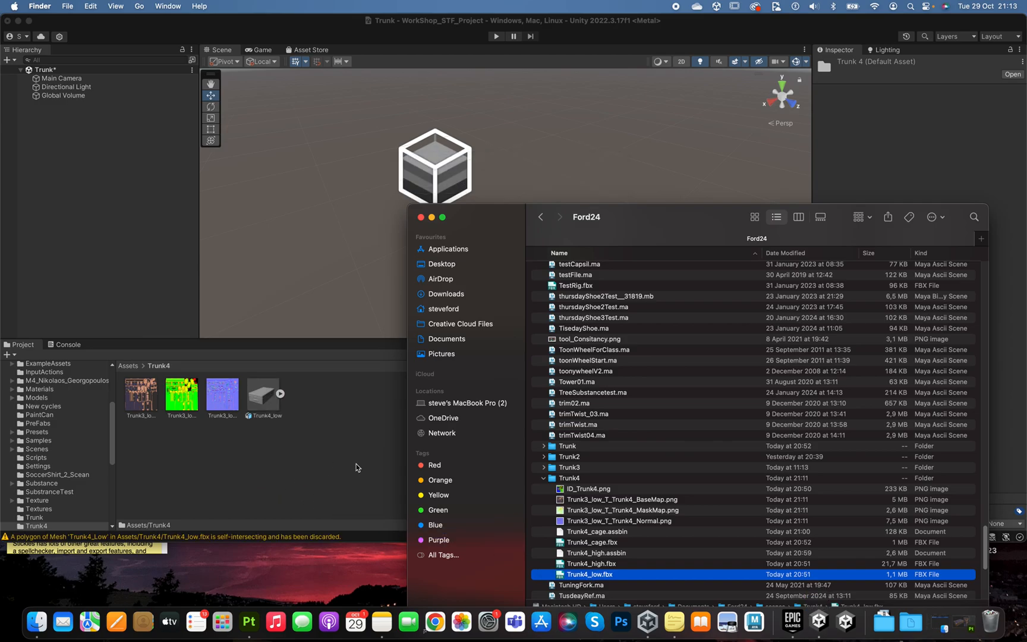
click(421, 217)
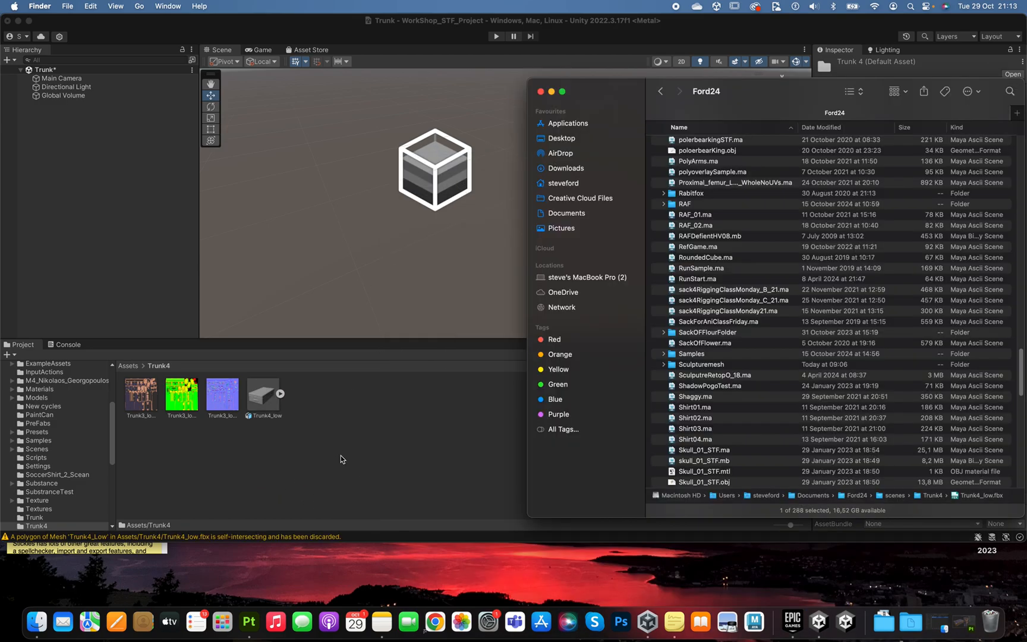
click(364, 440)
Create a new material named M_Trunk4 in the Trunk4 assets folder.
right_click(363, 409)
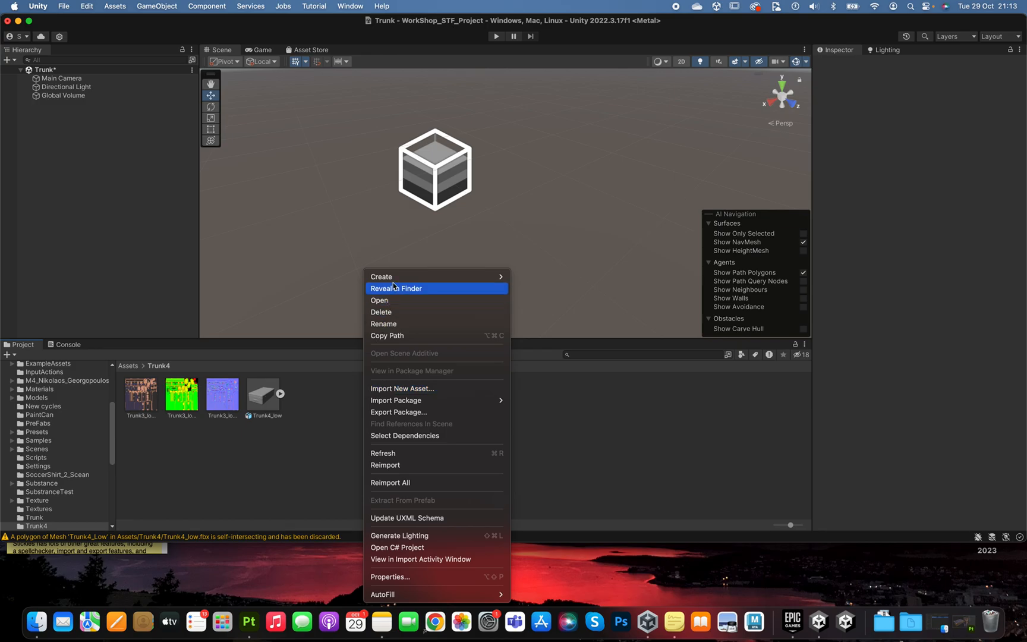
mouse_move(396, 281)
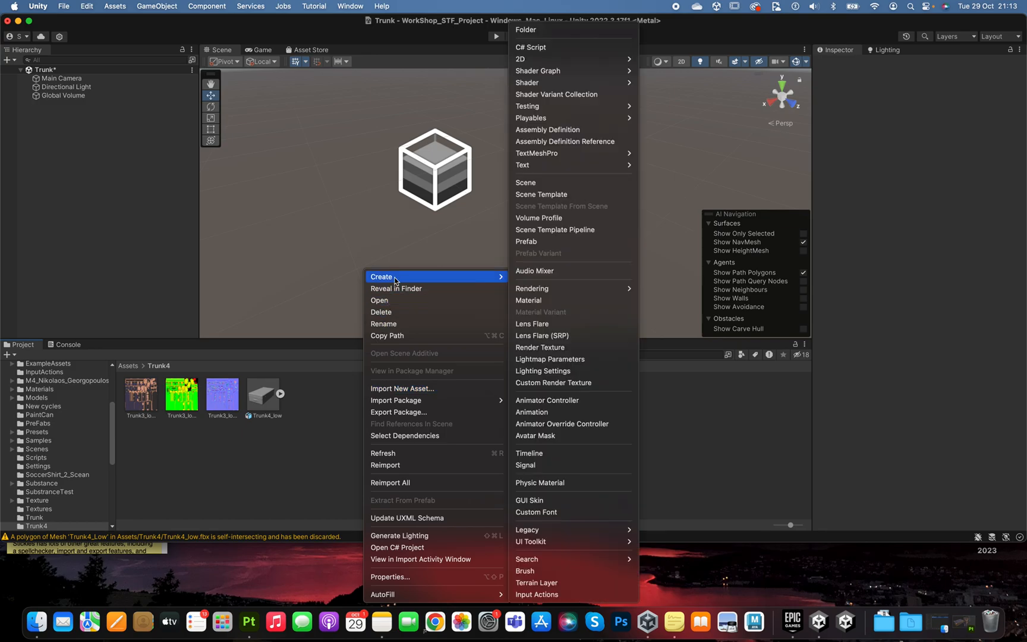
click(557, 302)
text(Trunk4)
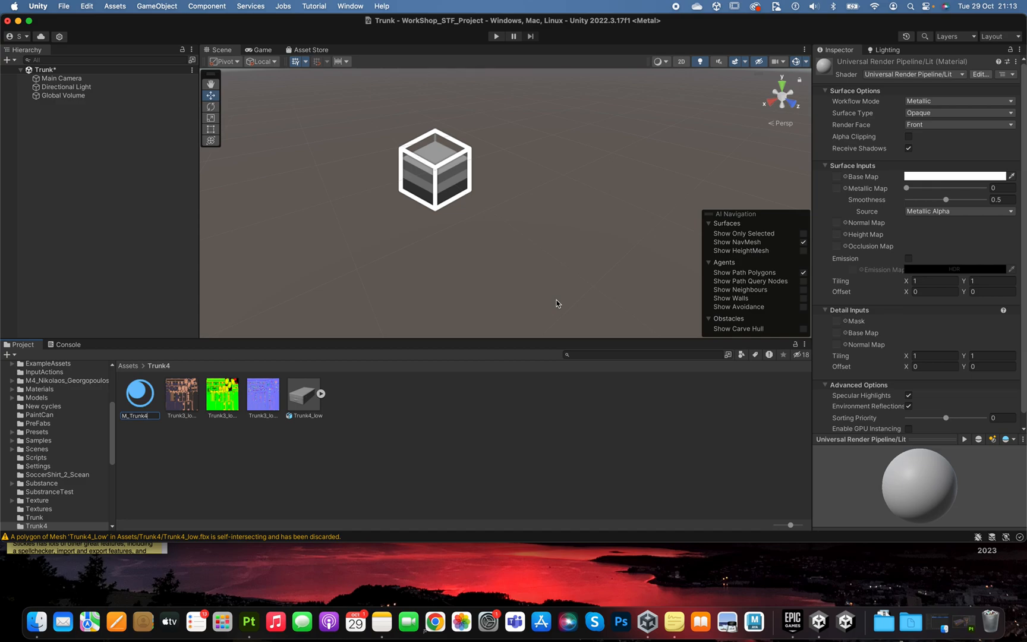
key(Return)
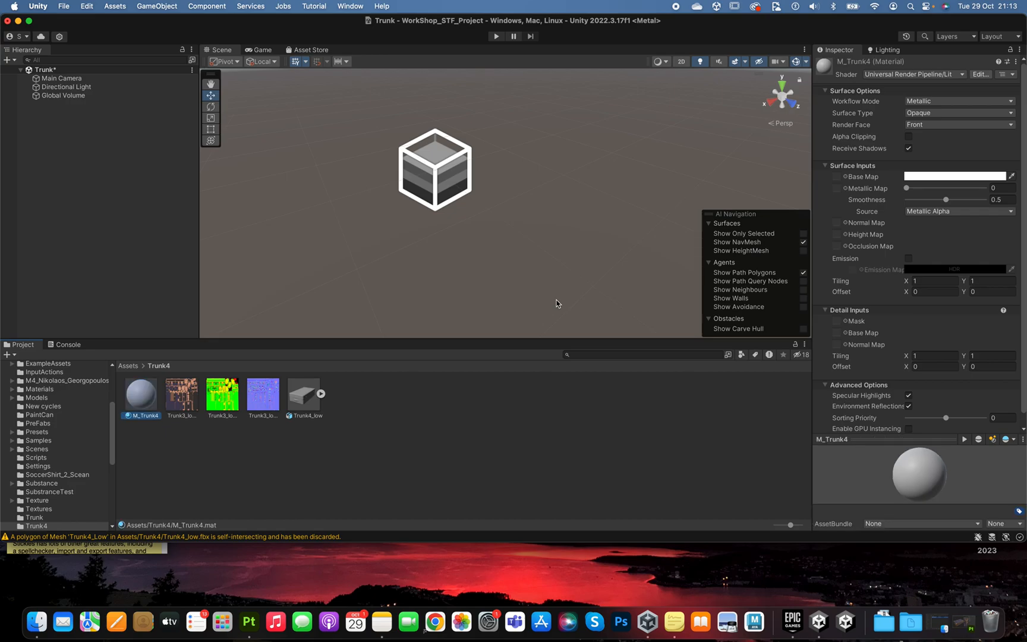
Place the Trunk4_low model in the scene and assign the M_Trunk4 material to it.
drag(304, 395, 495, 204)
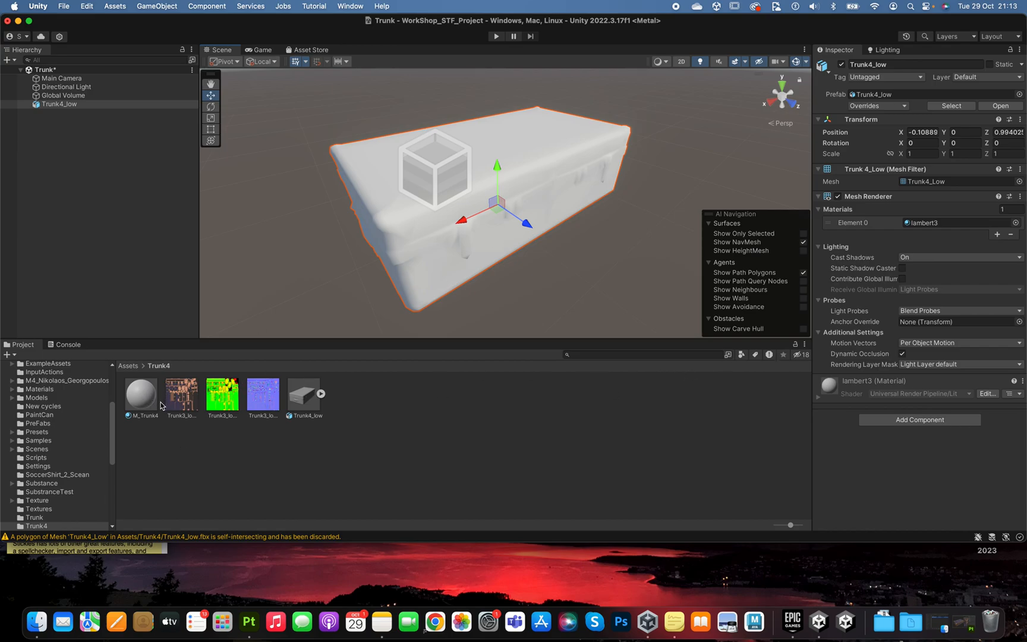
drag(138, 394, 830, 392)
click(820, 398)
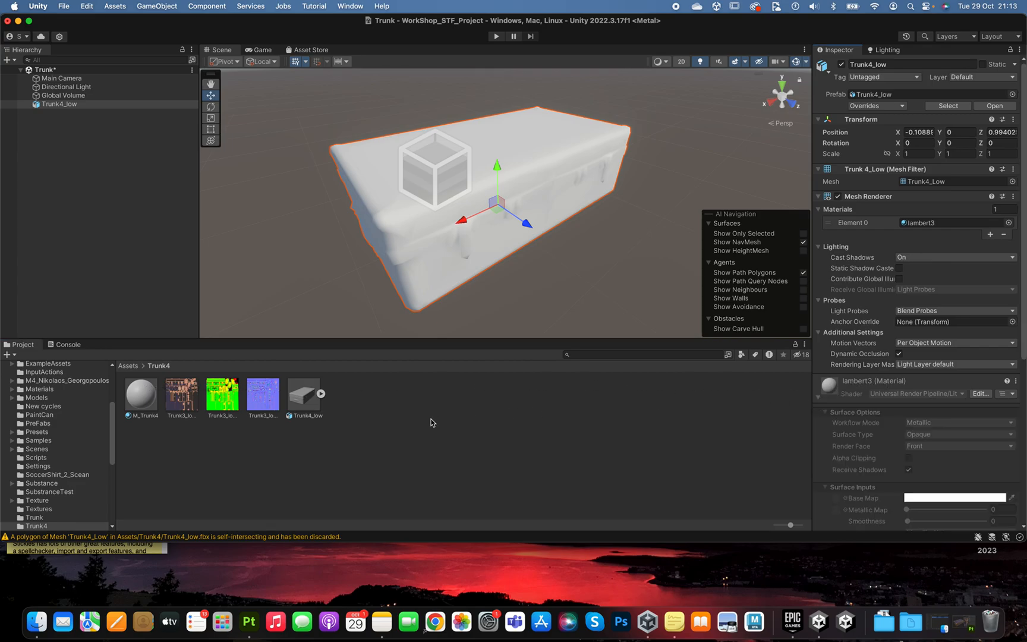
drag(142, 395, 869, 386)
drag(151, 397, 426, 233)
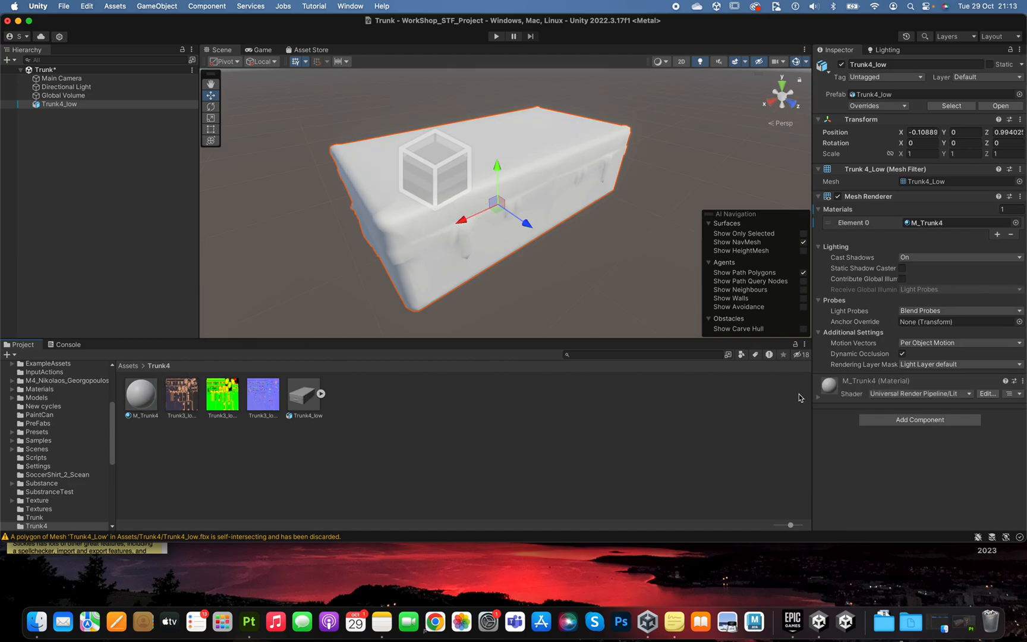
Assign the BaseMap texture to M_Trunk4's Base Map and the MaskMap texture to its Metallic Map.
click(820, 396)
scroll(828, 351, down, 5)
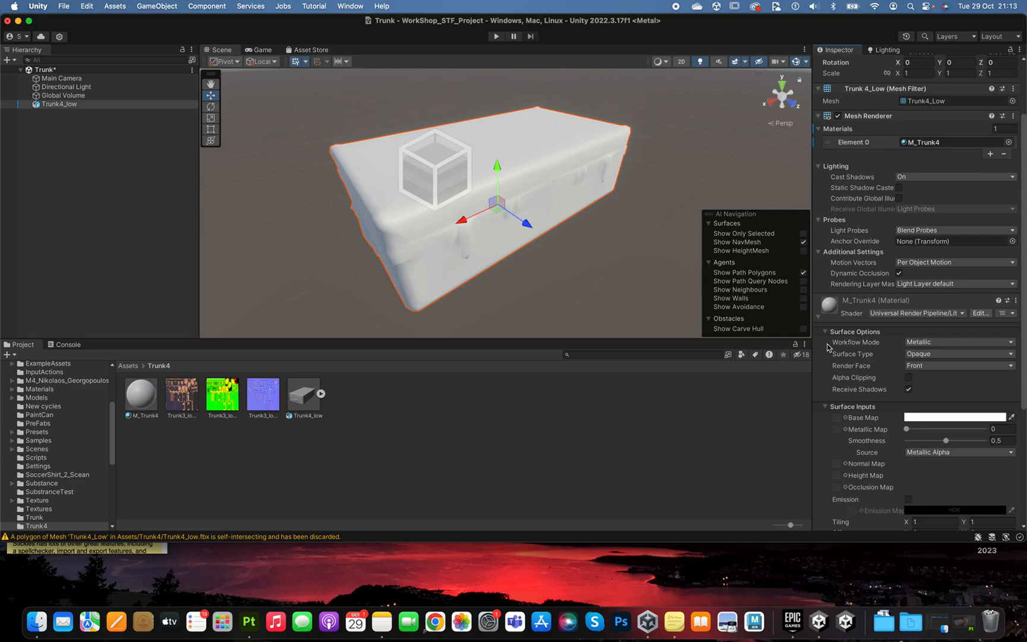
scroll(827, 349, down, 3)
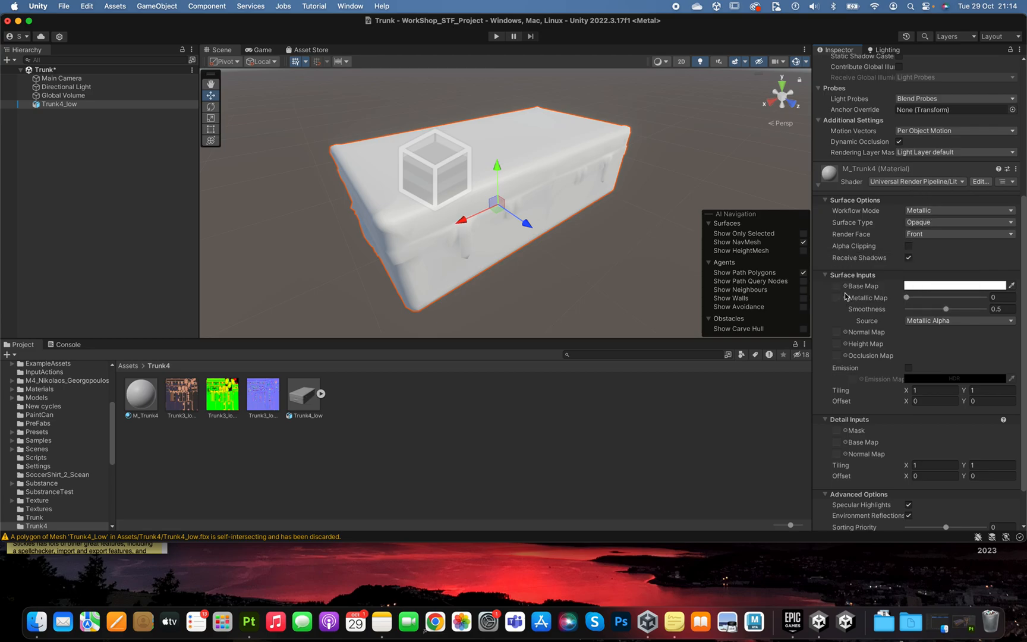
drag(189, 399, 843, 292)
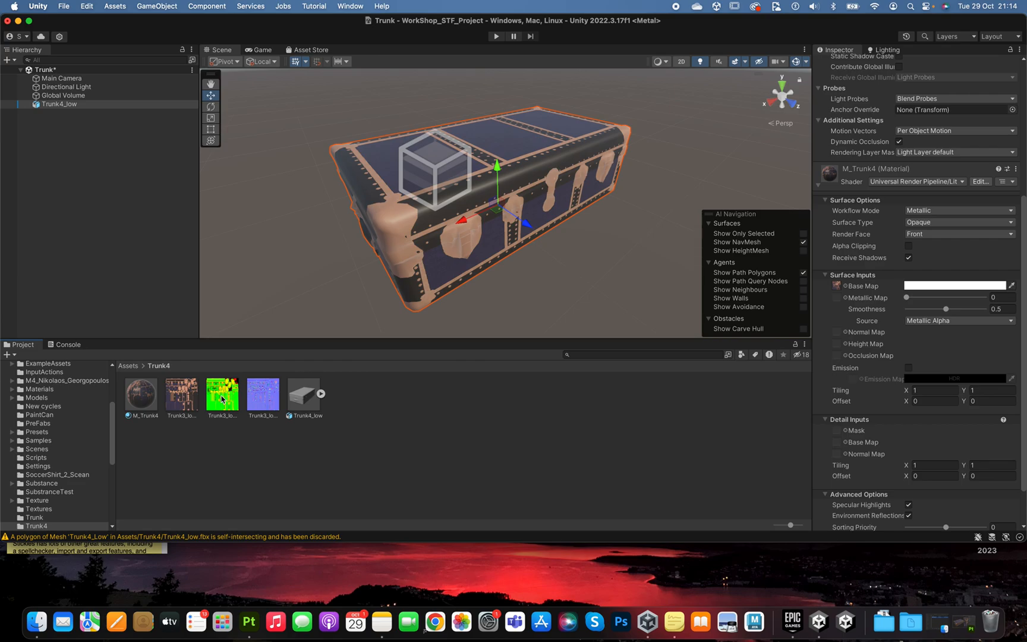
drag(221, 399, 841, 301)
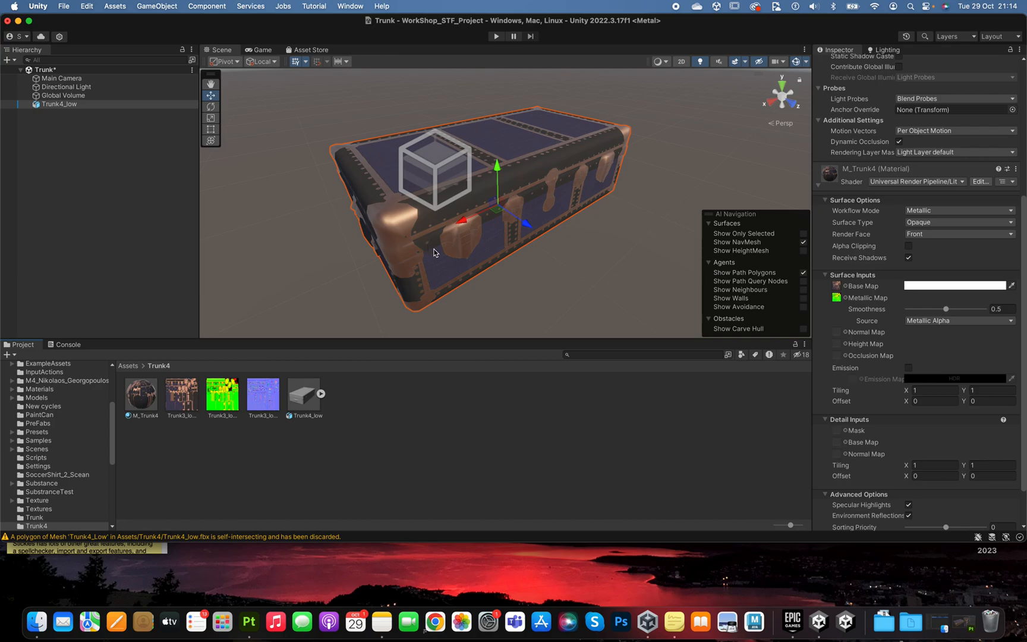
Set M_Trunk4's smoothness to 0.514 and assign the Normal texture to its Normal Map.
alt+drag(442, 251, 466, 284)
mouse_move(947, 312)
mouse_down()
mouse_move(964, 310)
mouse_move(915, 310)
mouse_move(959, 307)
mouse_move(949, 301)
mouse_up()
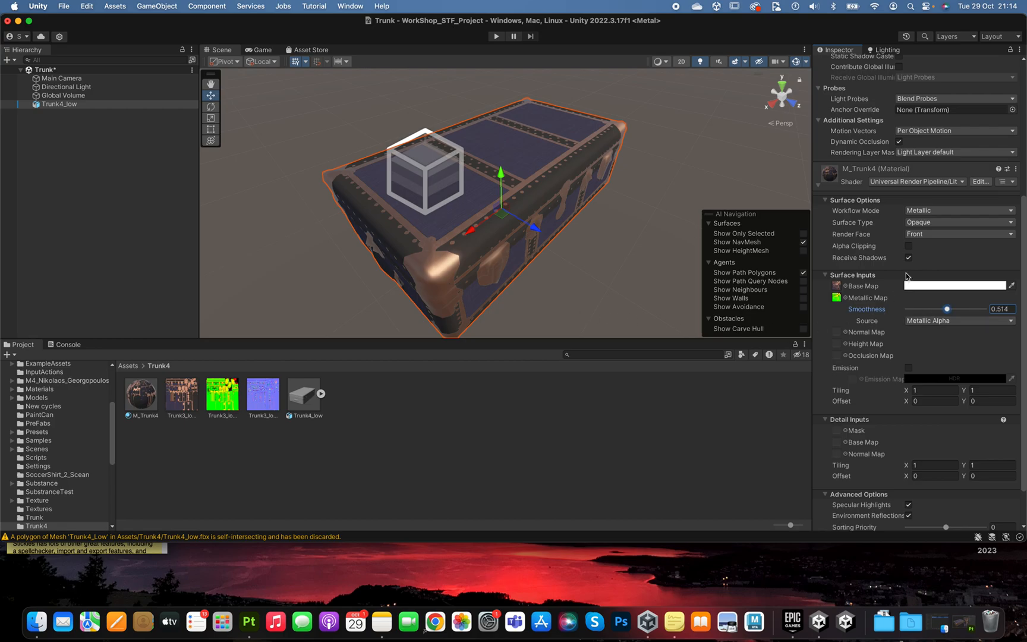
drag(264, 399, 836, 333)
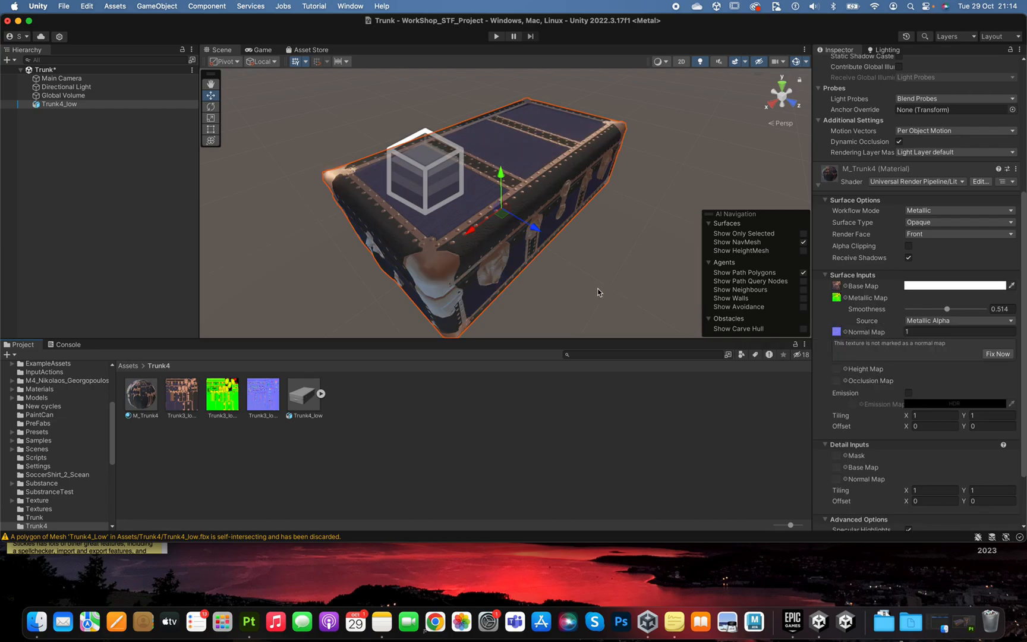
Inspect the textured trunk in the scene from the front, top and back.
mouse_move(396, 278)
alt+mouse_down()
mouse_move(423, 279)
mouse_move(411, 255)
mouse_move(419, 259)
mouse_move(360, 259)
mouse_move(379, 291)
mouse_move(407, 276)
alt+mouse_up()
scroll(405, 276, up, 1)
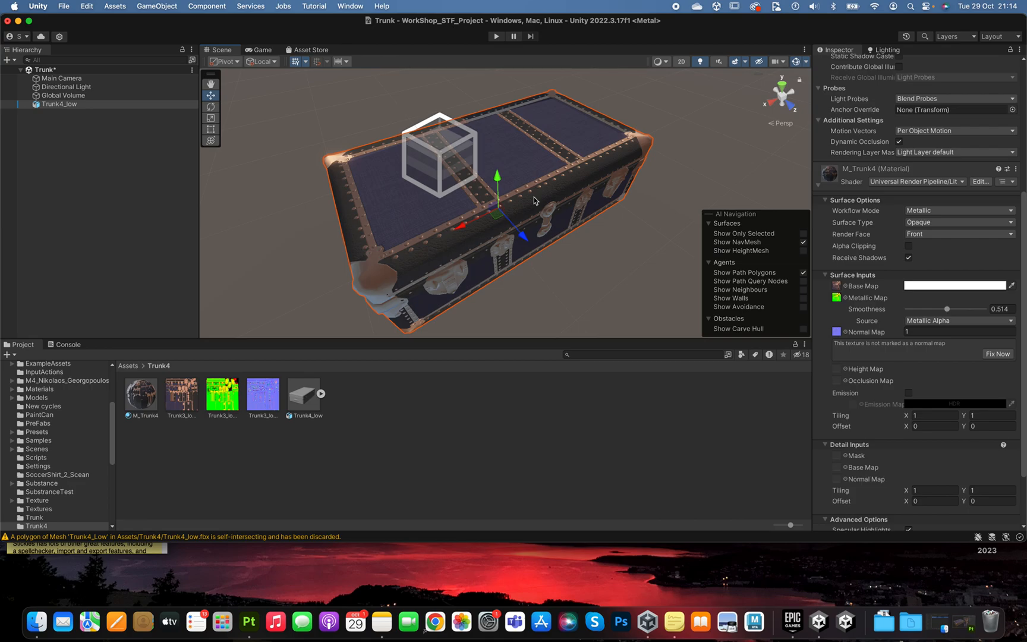
alt+drag(534, 201, 592, 235)
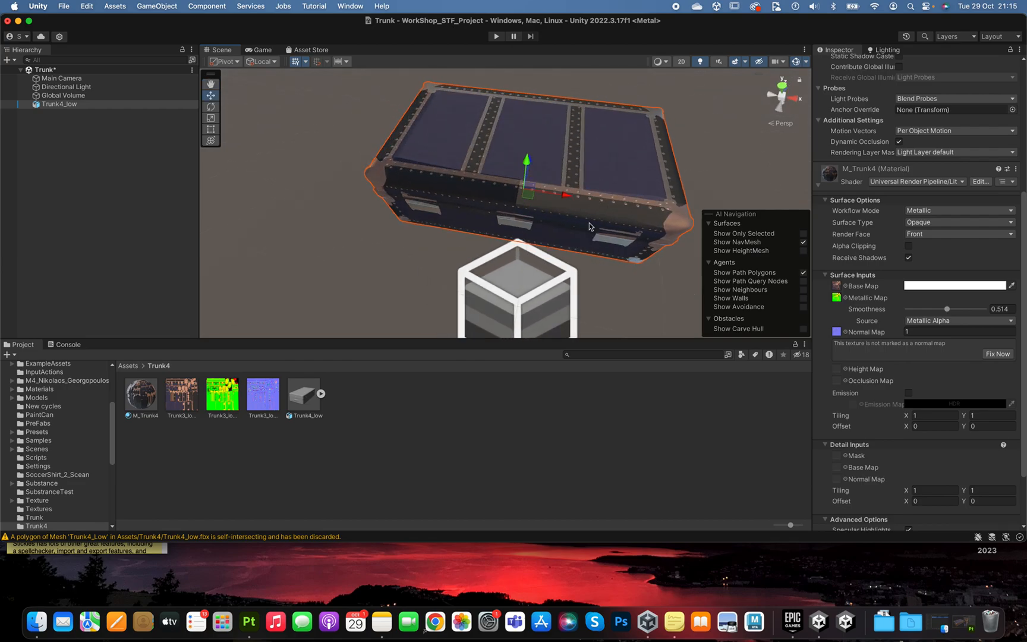
alt+drag(396, 230, 382, 200)
alt+drag(544, 192, 422, 247)
alt+drag(369, 225, 442, 250)
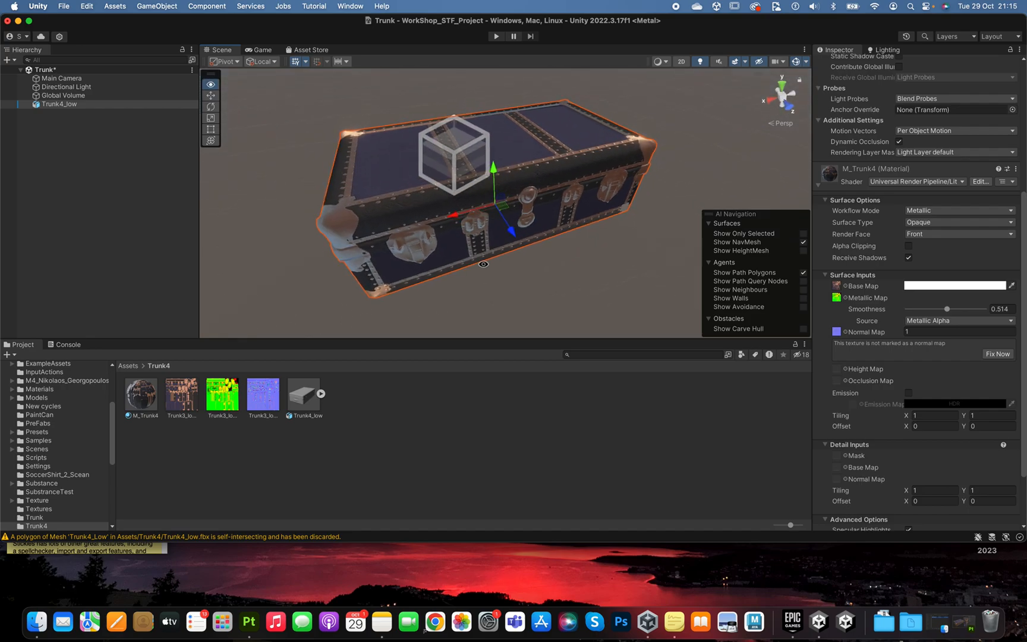